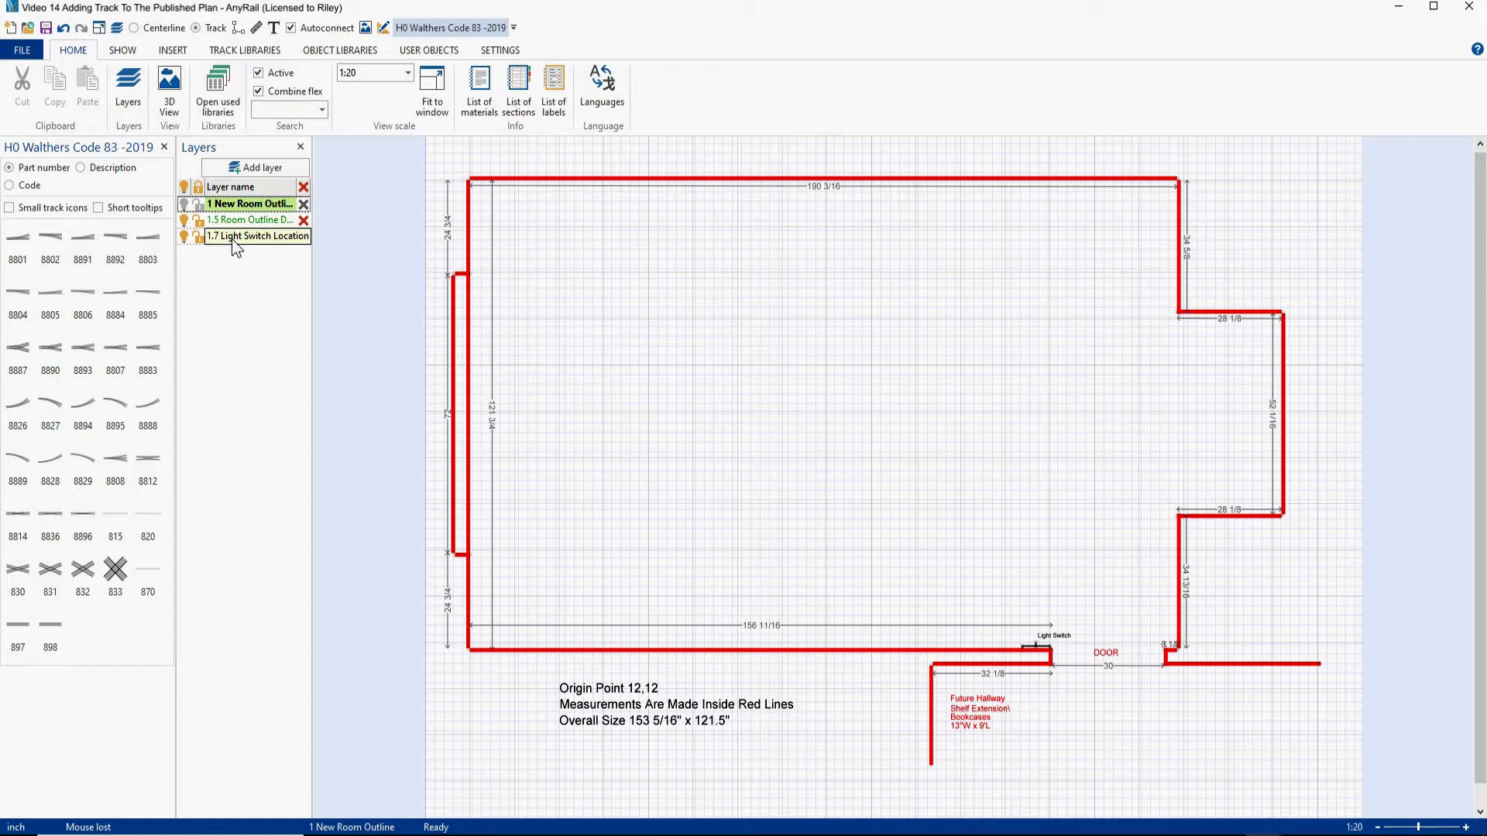
Hide and lock the room outline dimensions layer (1.5) and the 1.7 Light Switch Location layer.
{"action": "left_click", "coordinate": [183, 236]}
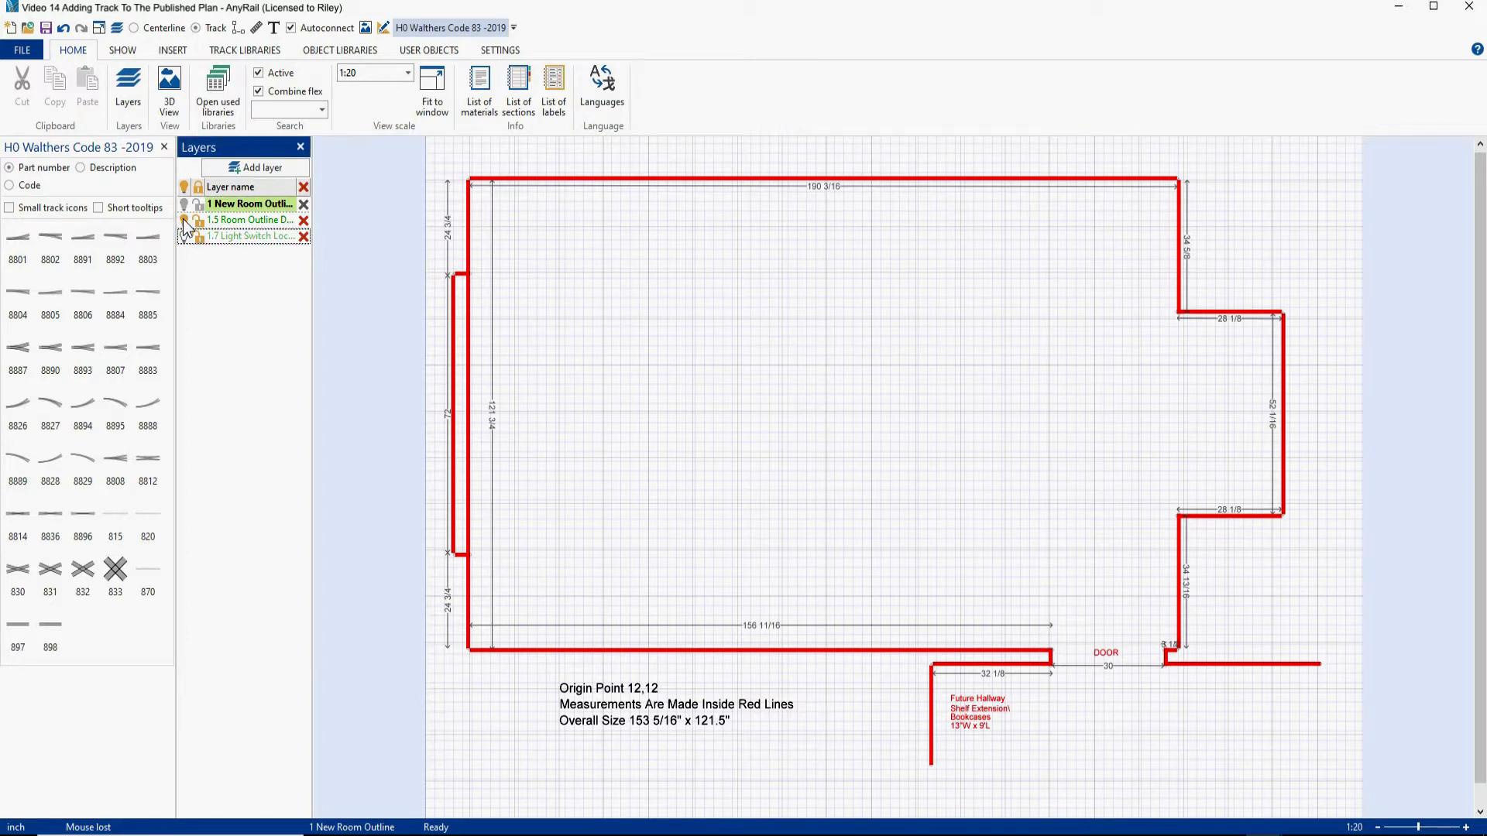
{"action": "left_click", "coordinate": [183, 220]}
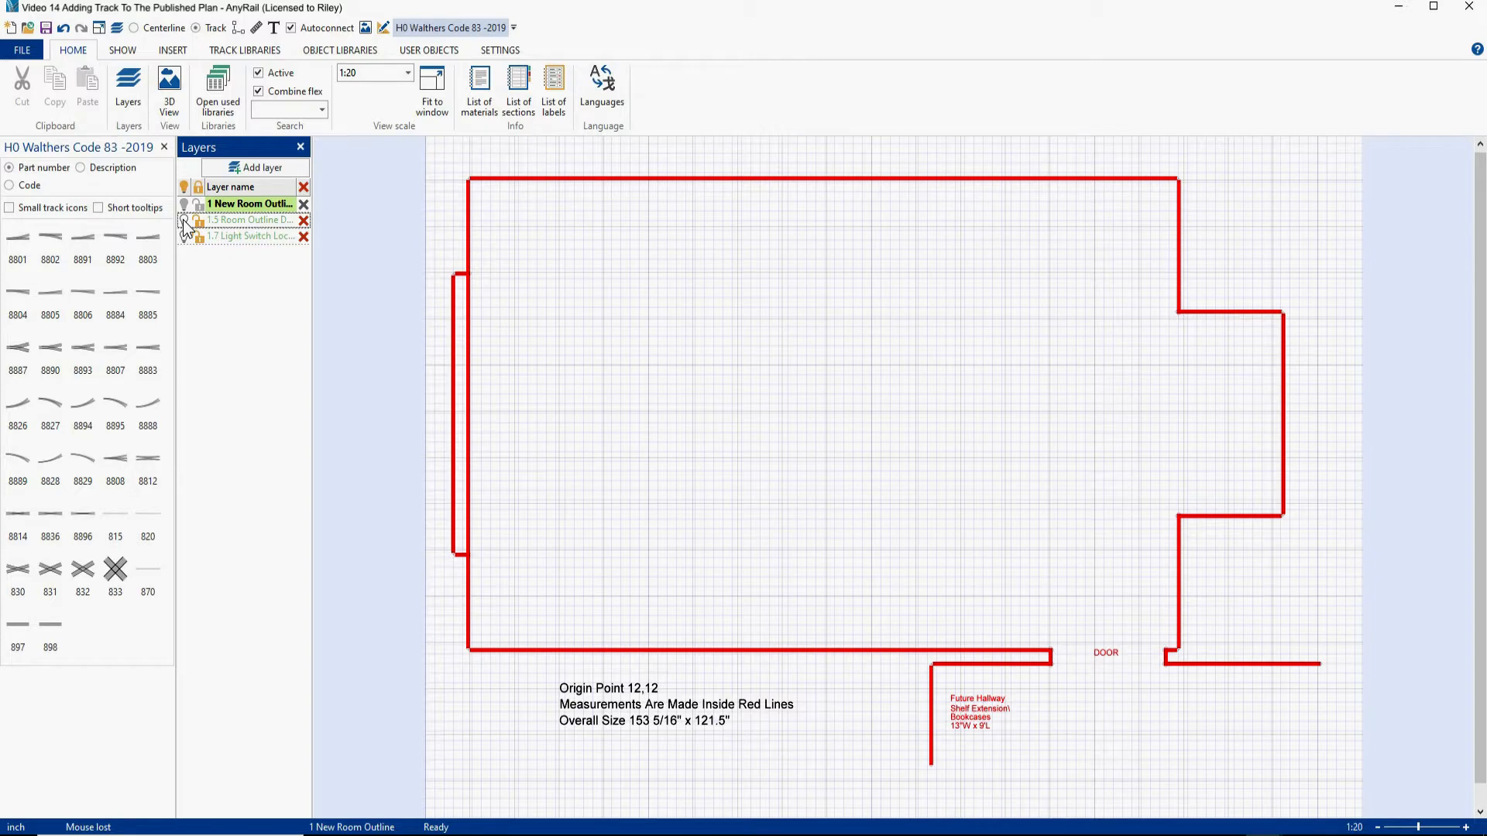
{"action": "left_click", "coordinate": [198, 239]}
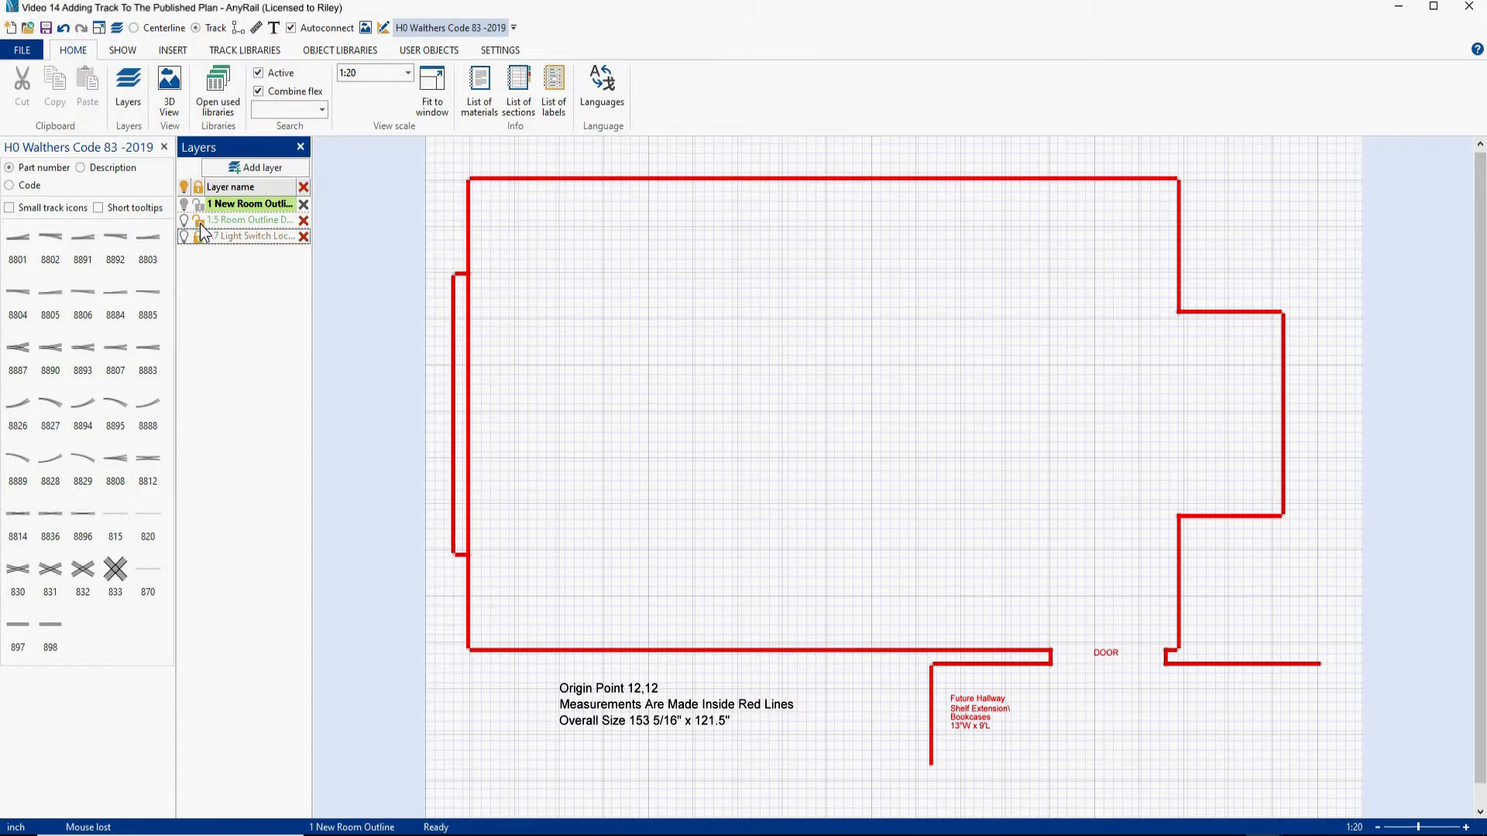
{"action": "left_click", "coordinate": [199, 223]}
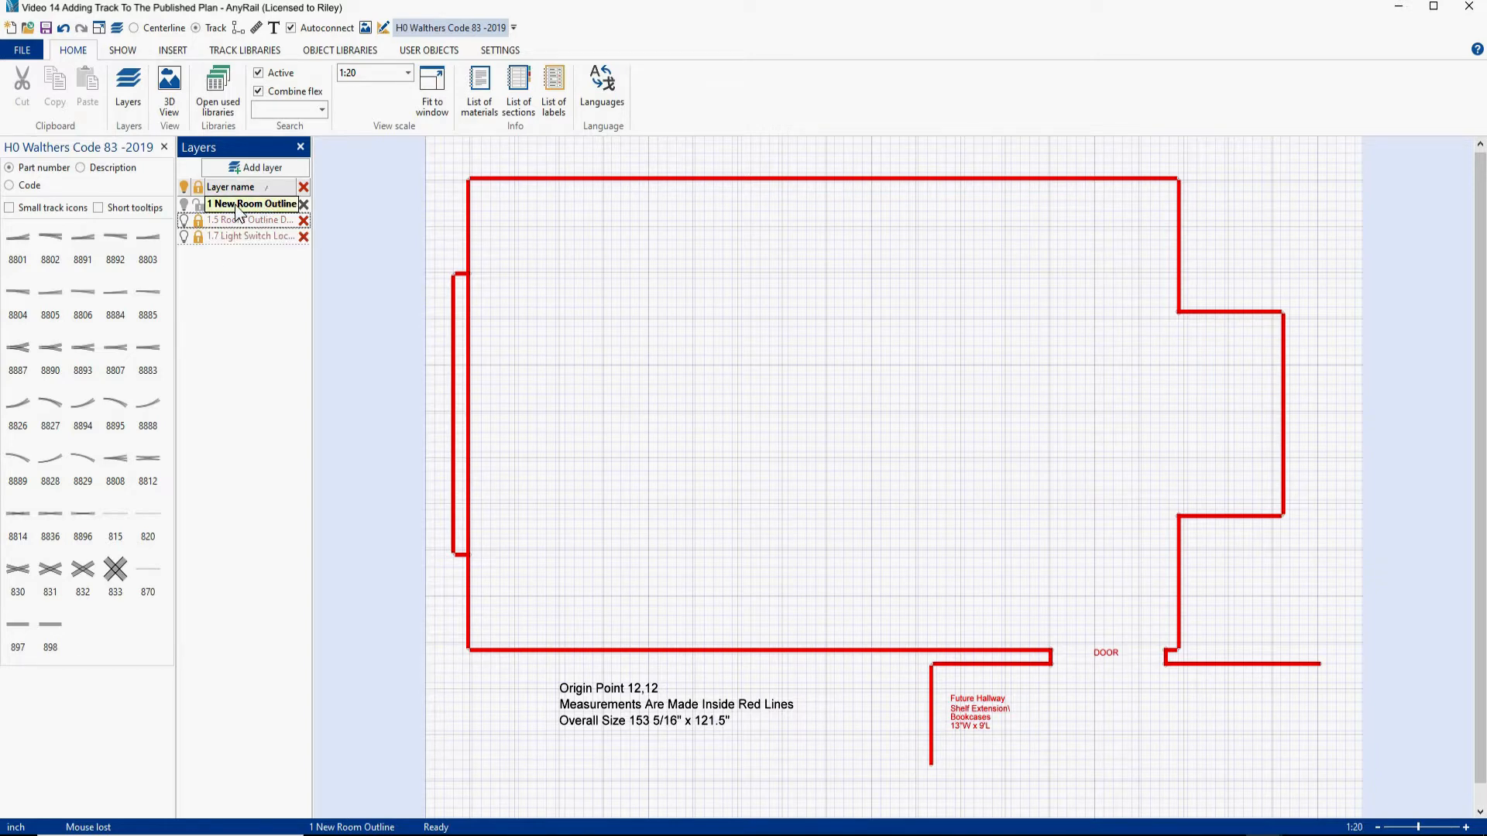
Add a new layer named "2 IMAGES" and lock the 1 New Room Outline layer.
{"action": "left_click", "coordinate": [238, 168]}
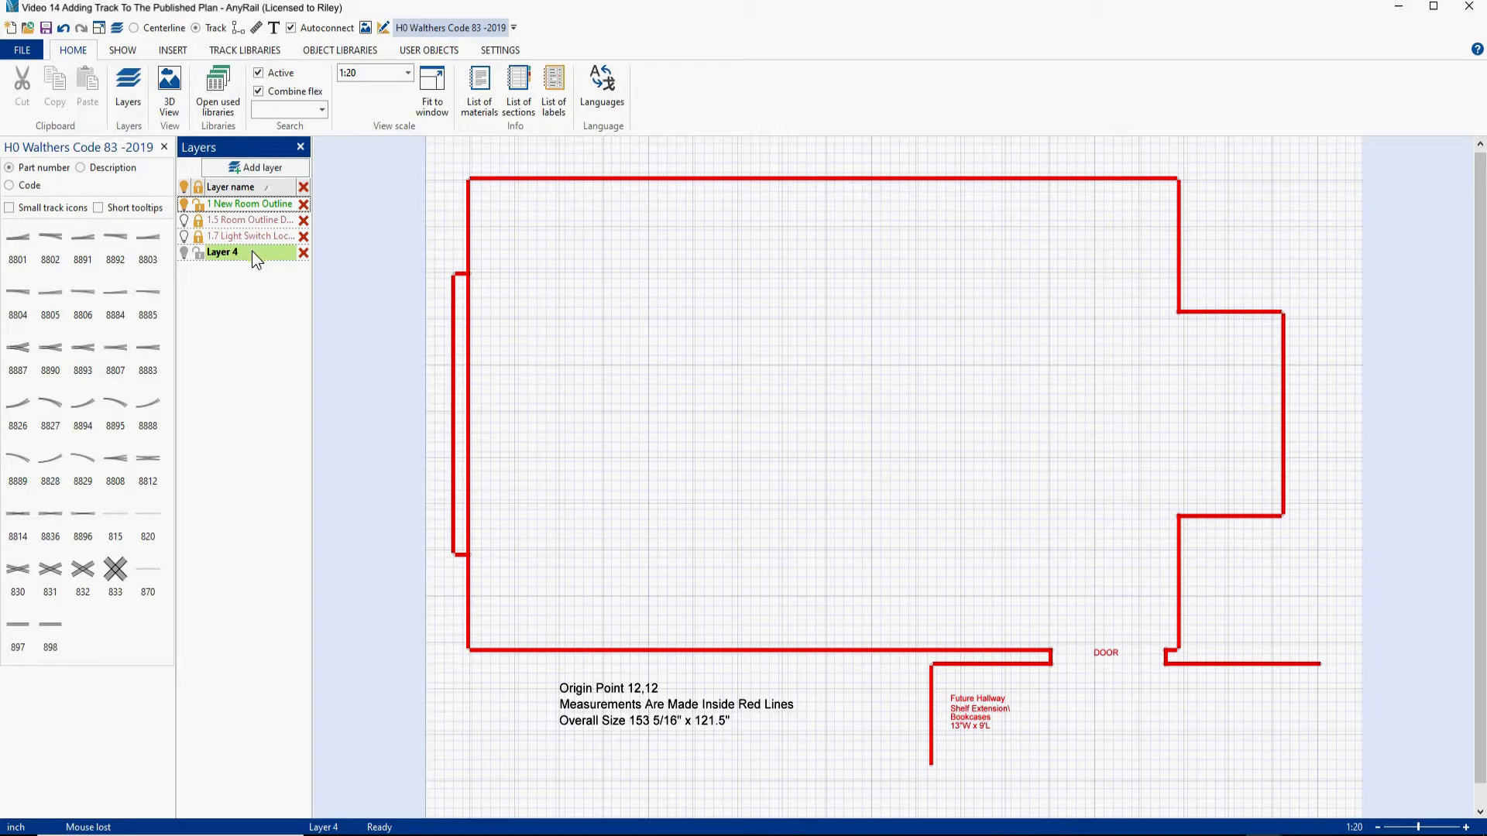
{"action": "left_click", "coordinate": [198, 206]}
{"action": "left_click", "coordinate": [239, 252]}
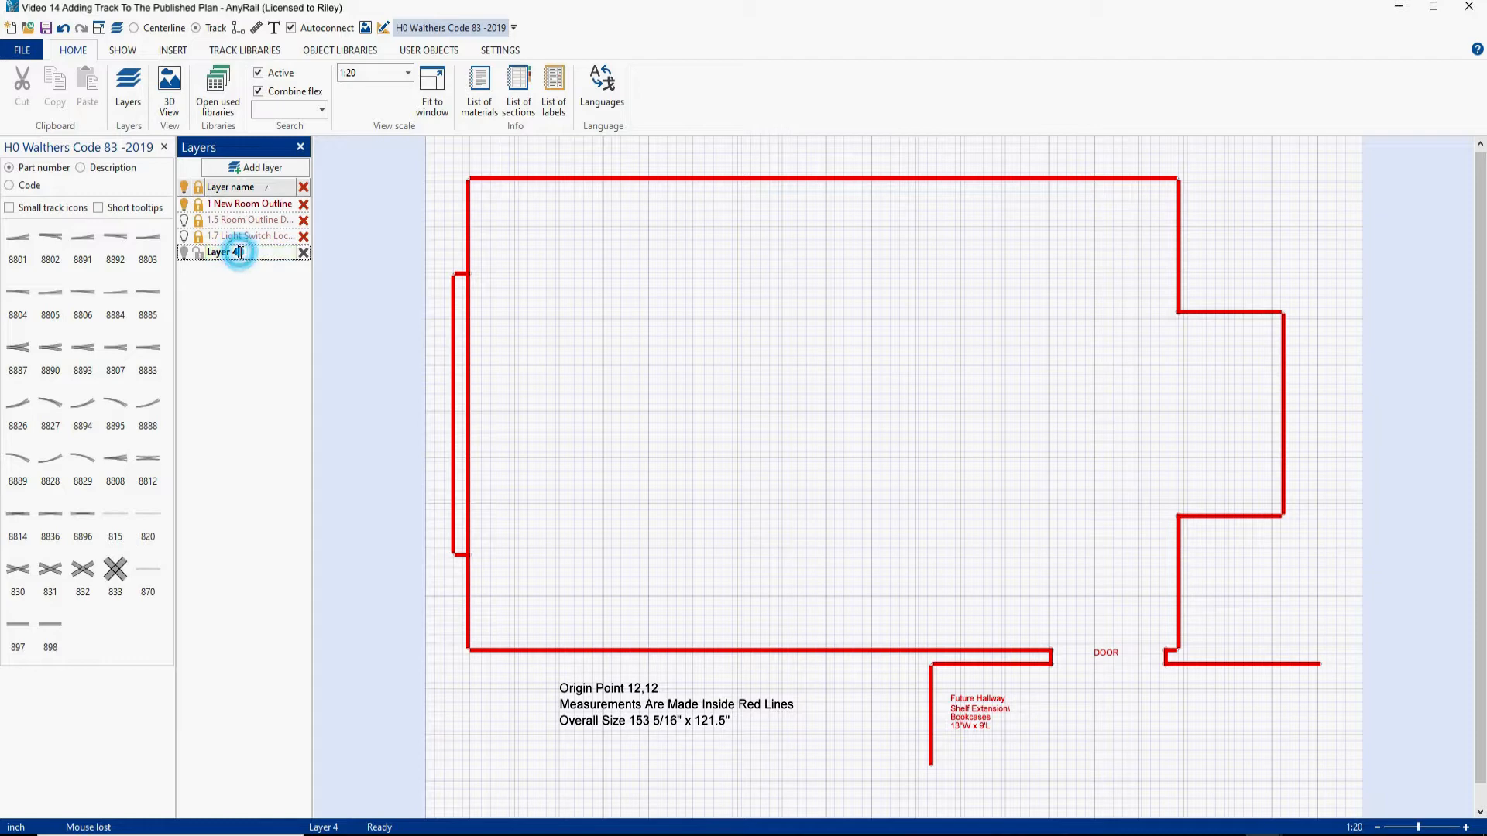
{"action": "left_click_drag", "start_coordinate": [239, 252], "coordinate": [204, 262]}
{"action": "type", "text": "IMA"}
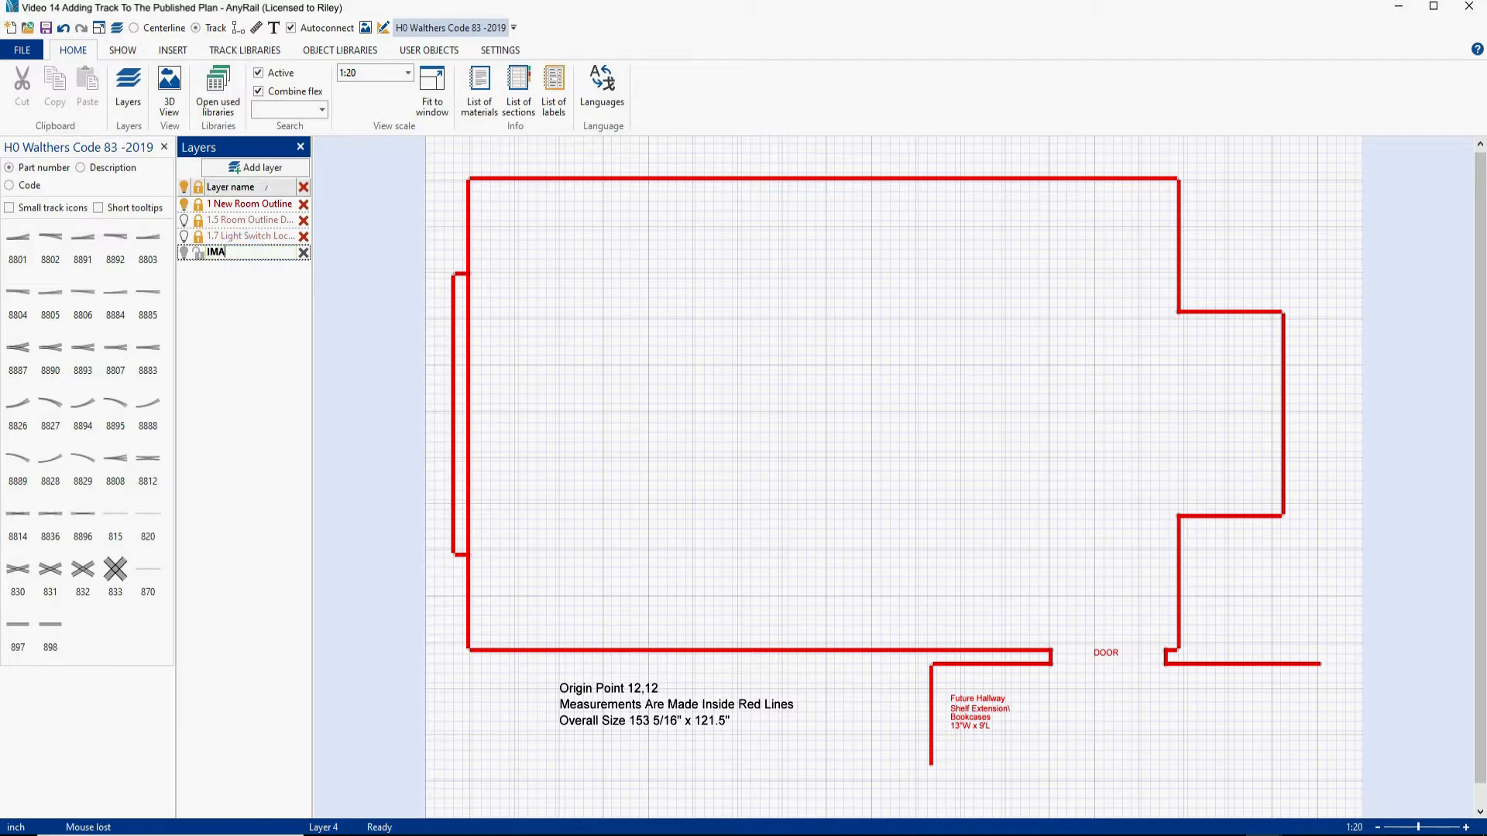
{"action": "type", "text": "GES"}
{"action": "key", "text": "Return"}
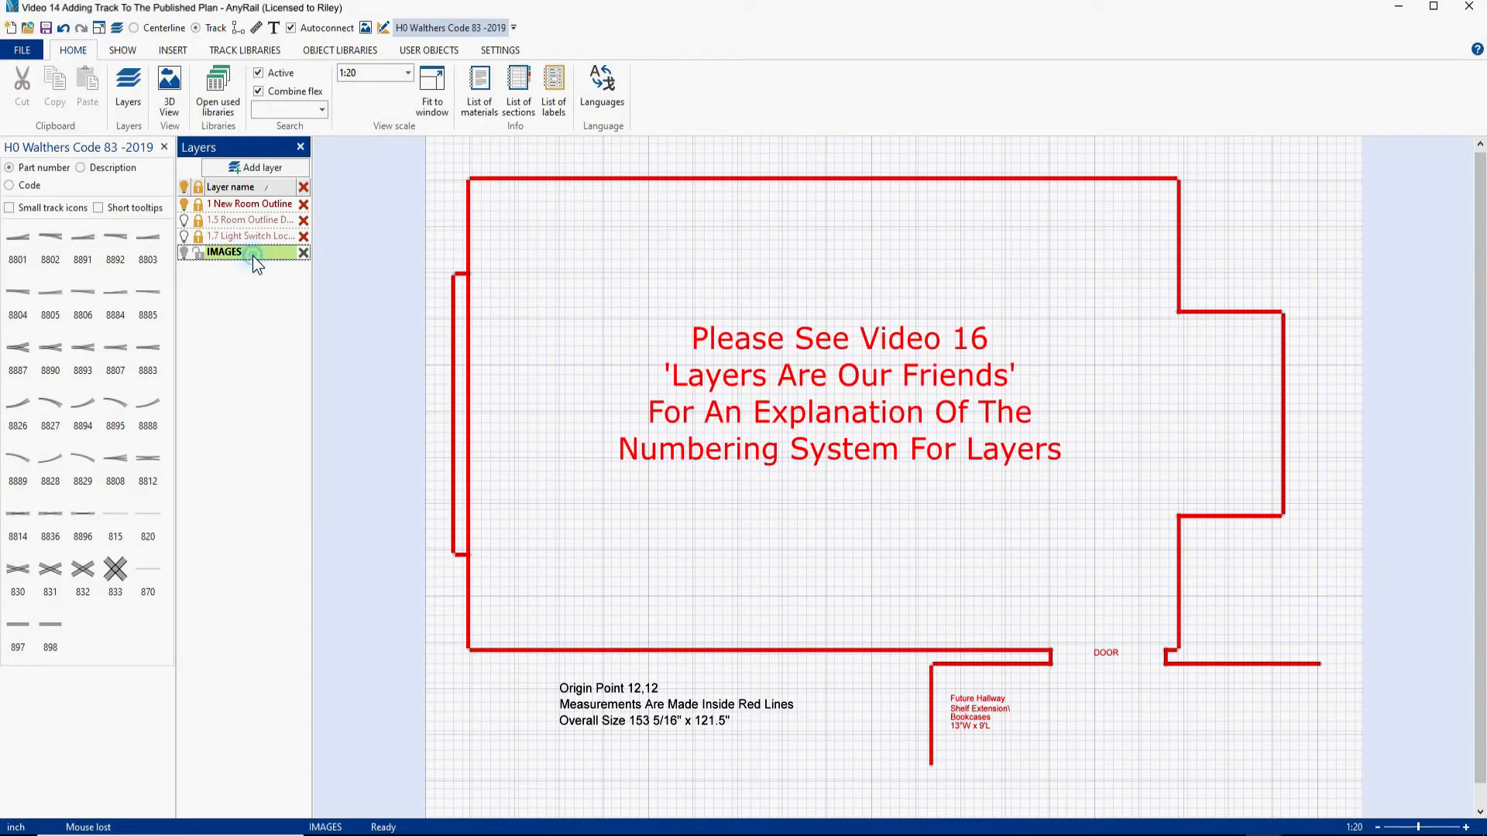
{"action": "left_click", "coordinate": [208, 257]}
{"action": "type", "text": "2"}
Add another layer named "2.1 Main Image".
{"action": "left_click", "coordinate": [249, 166]}
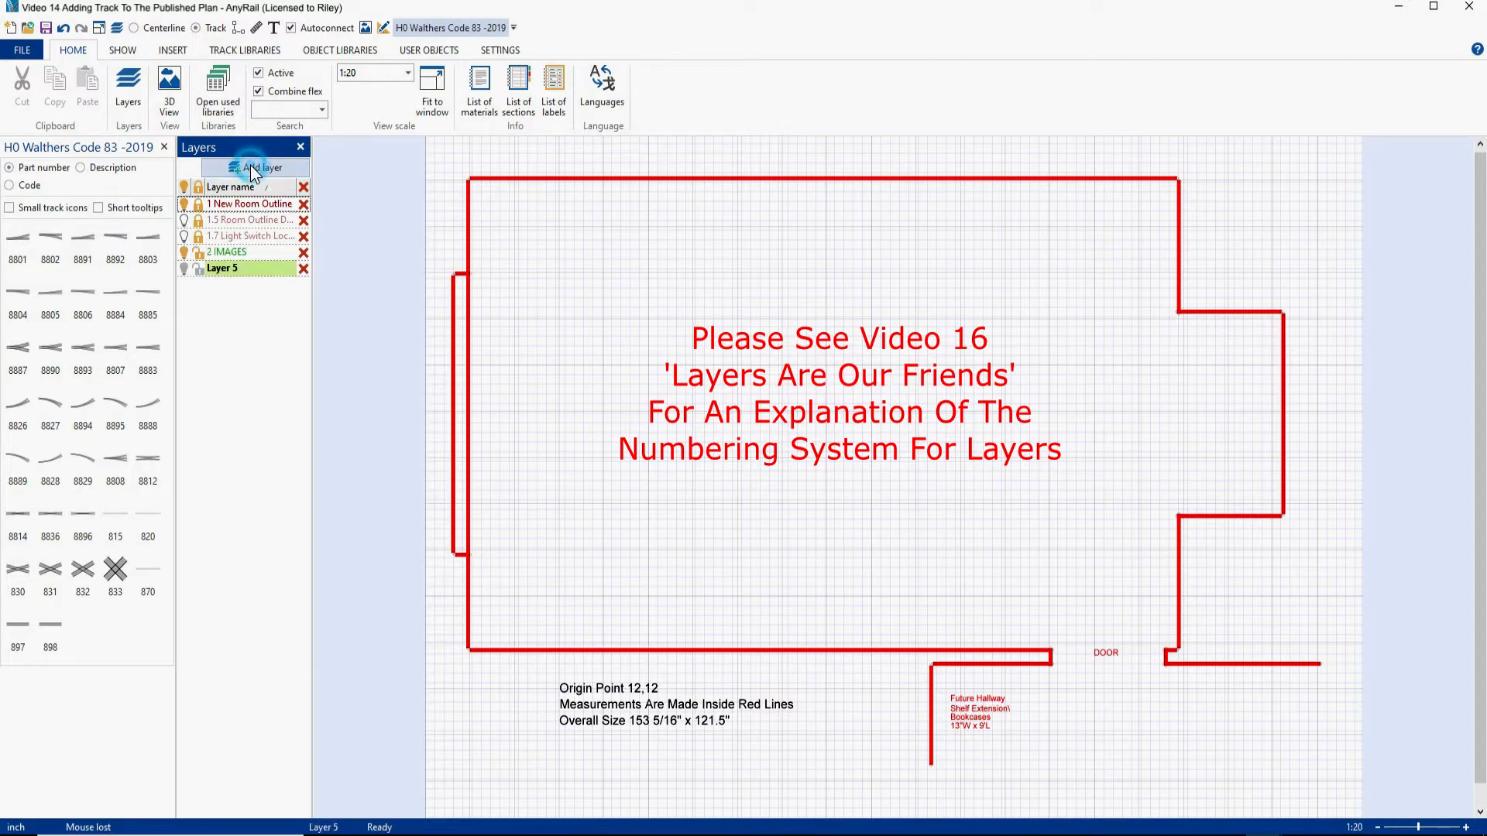
{"action": "left_click", "coordinate": [240, 268]}
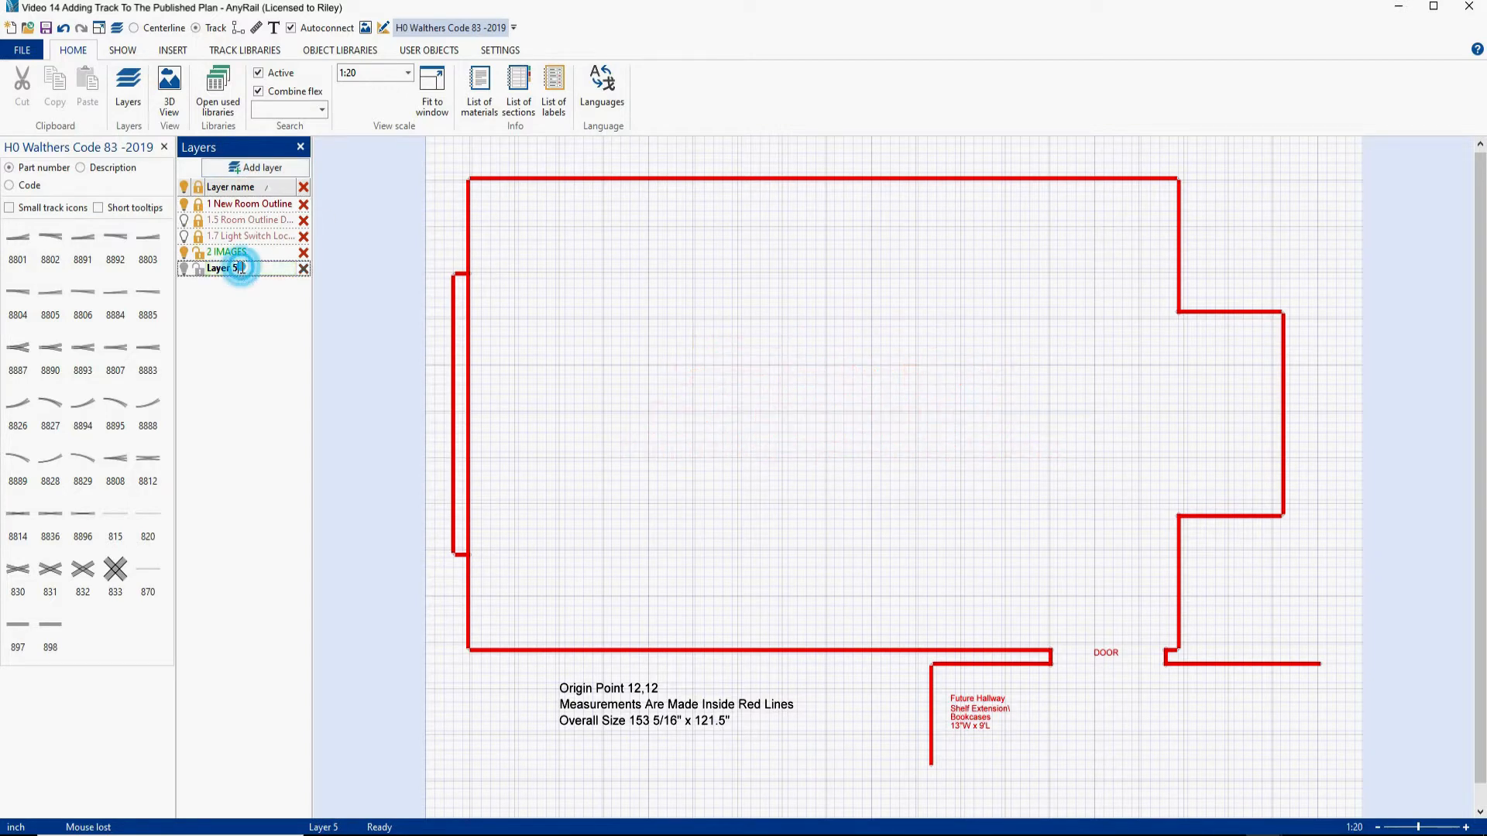
{"action": "left_click_drag", "start_coordinate": [241, 268], "coordinate": [204, 267]}
{"action": "type", "text": "2.1"}
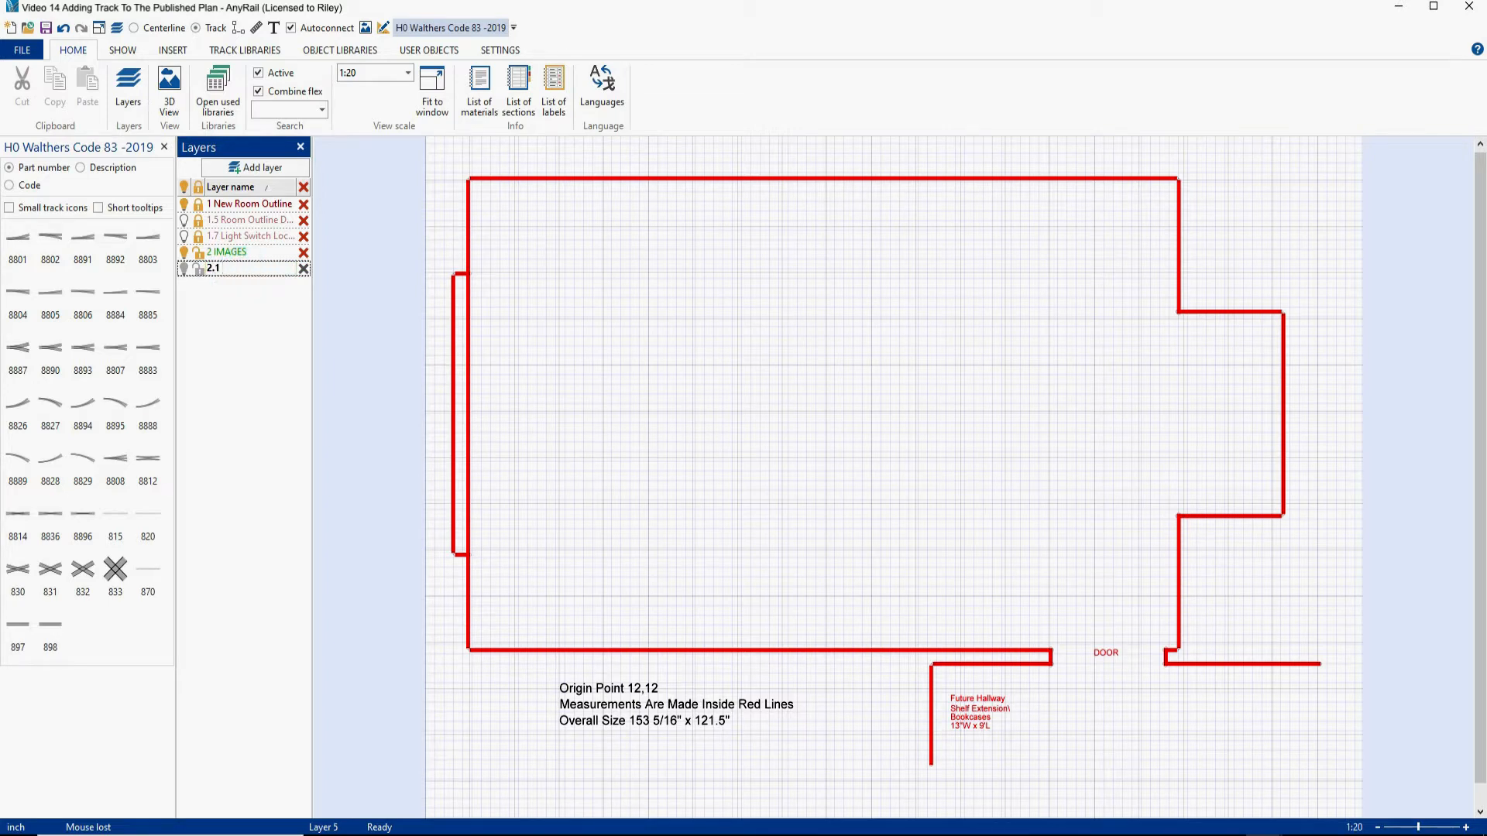
{"action": "type", "text": " Main Image"}
{"action": "left_click", "coordinate": [206, 272]}
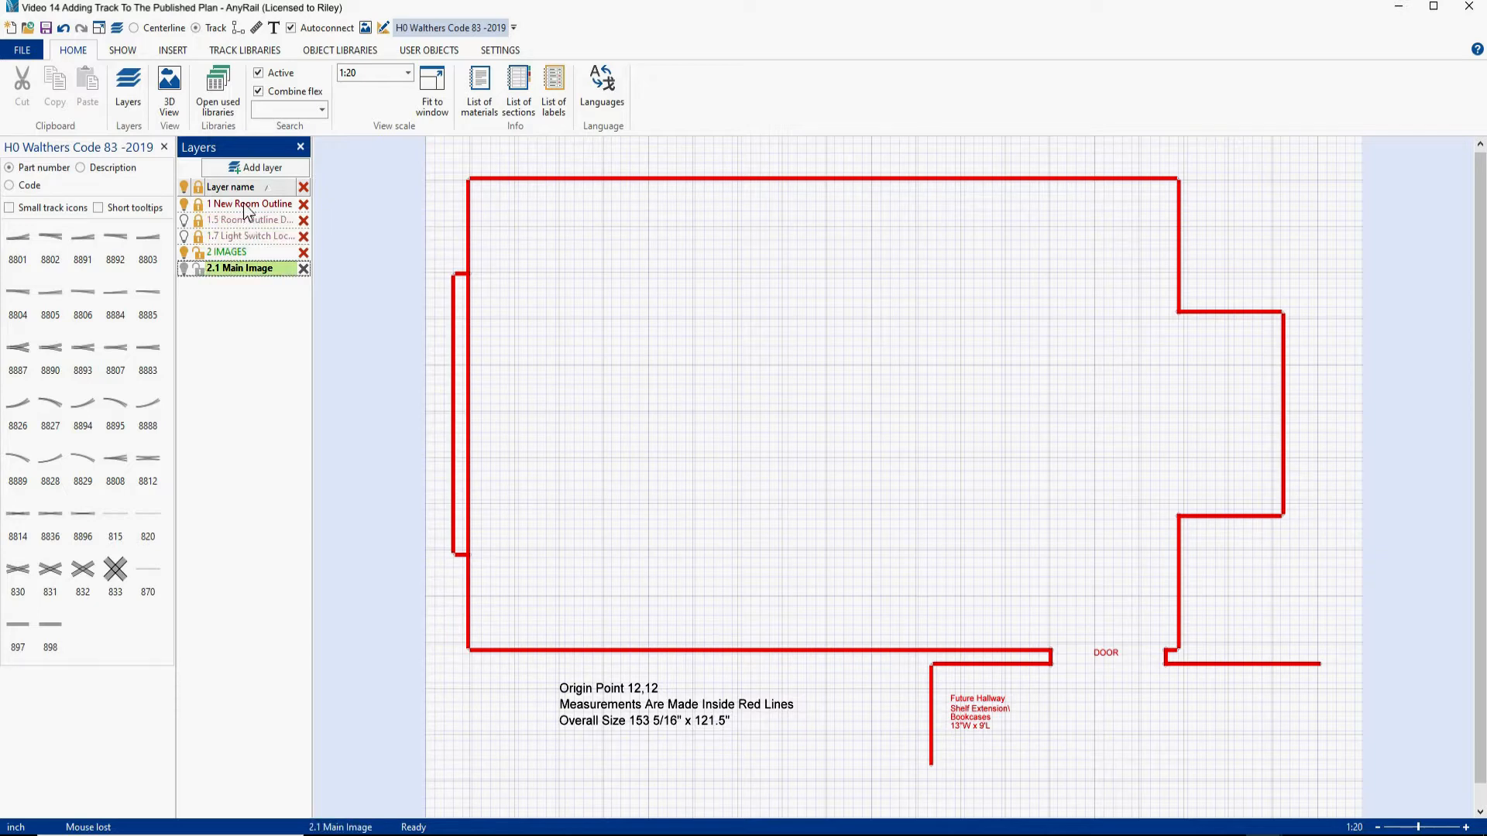
Add another layer named "2.3 Staging Track Image".
{"action": "left_click", "coordinate": [249, 165]}
{"action": "left_click", "coordinate": [243, 284]}
{"action": "key", "text": "BackSpace"}
{"action": "key", "text": "BackSpace"}
{"action": "key", "text": "BackSpace"}
{"action": "key", "text": "BackSpace"}
{"action": "key", "text": "BackSpace"}
{"action": "key", "text": "BackSpace"}
{"action": "key", "text": "BackSpace"}
{"action": "type", "text": "2.3"}
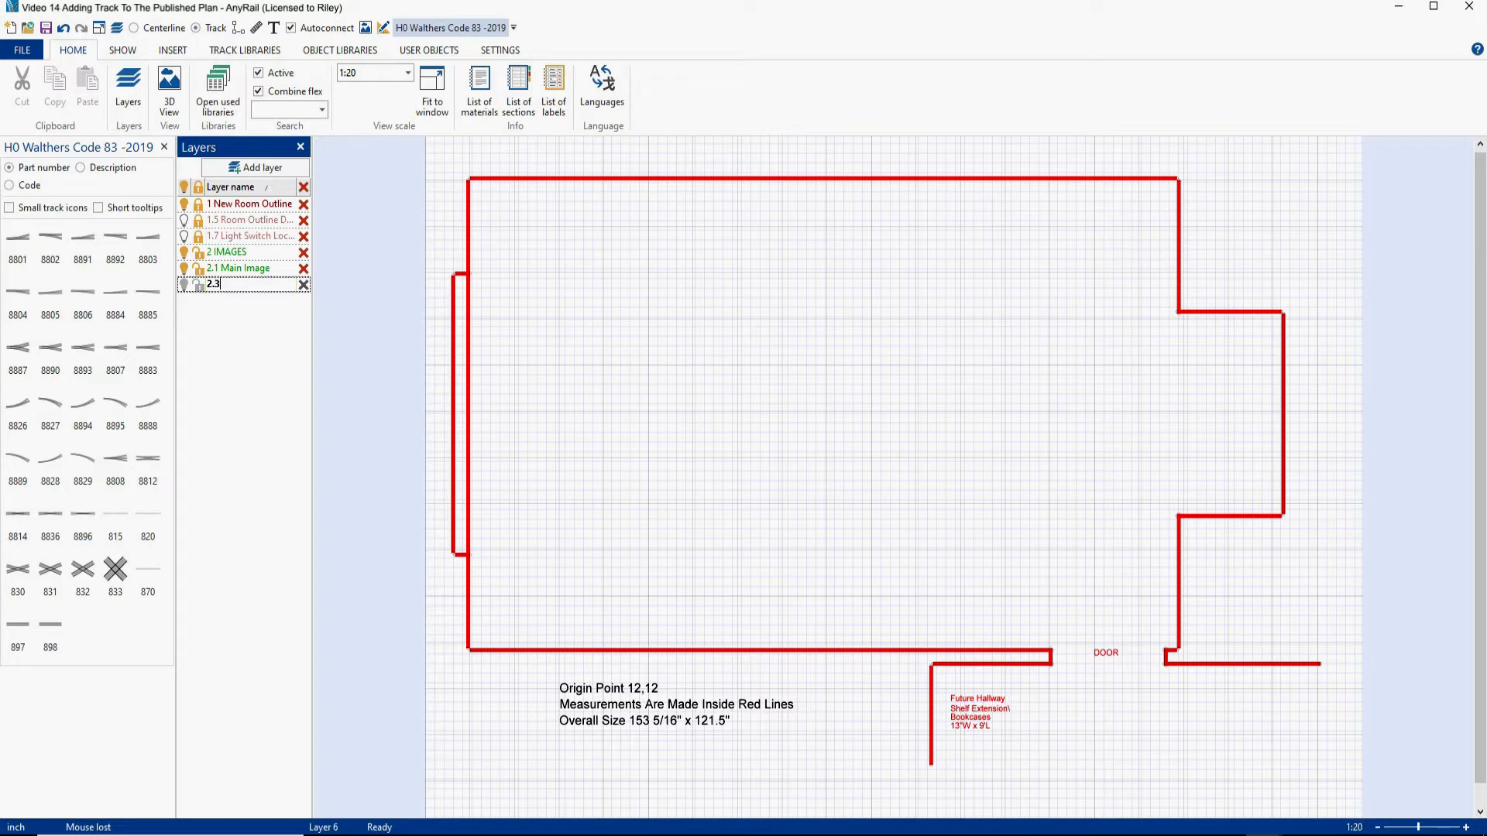
{"action": "type", "text": " Staging Track Image"}
{"action": "key", "text": "Return"}
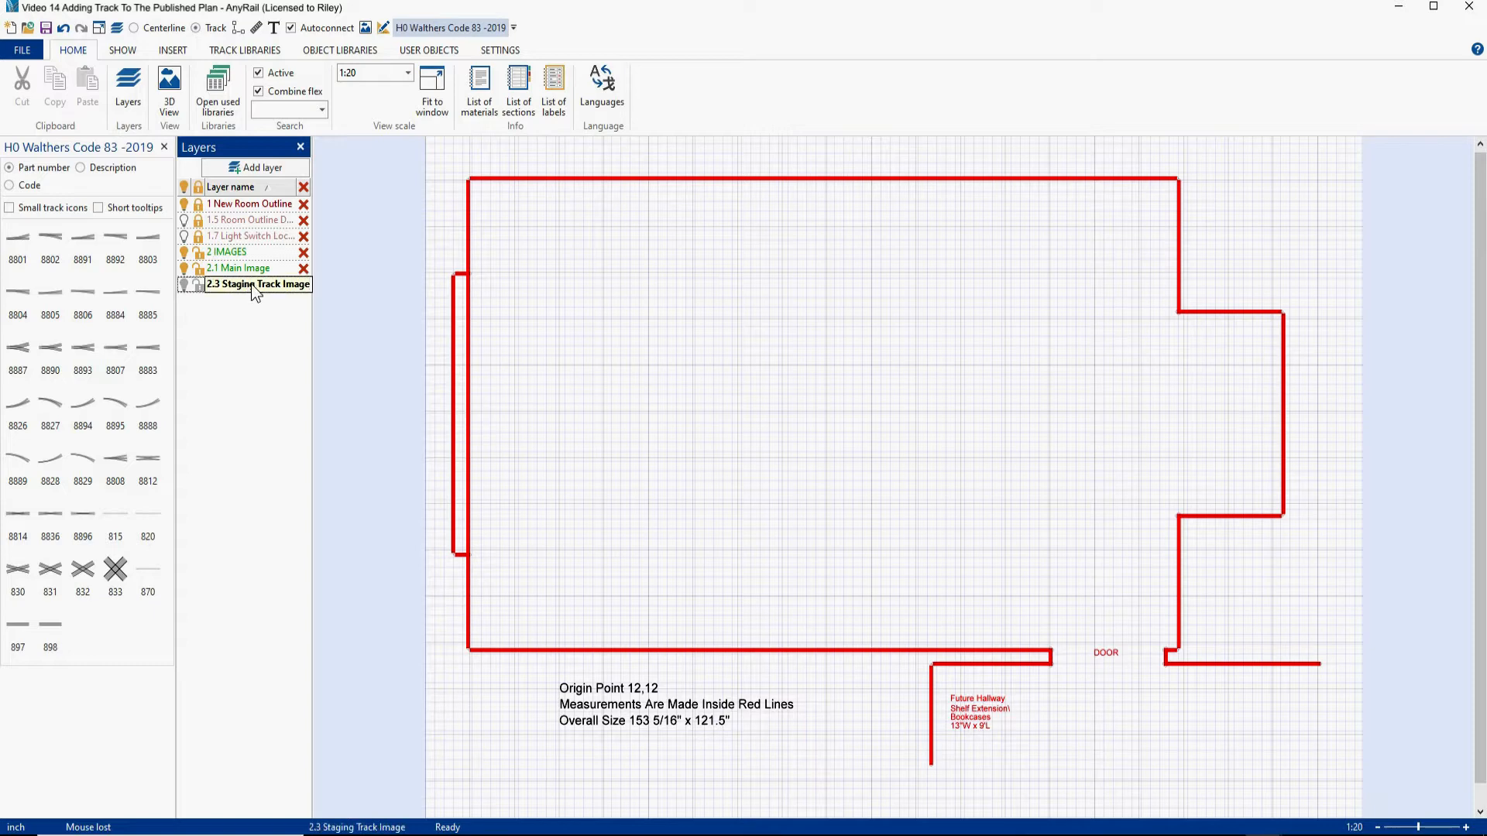
On the 2.1 Main Image layer, place a 153 by 121.5 inch rectangle between the room's upper and lower walls.
{"action": "left_click", "coordinate": [249, 267]}
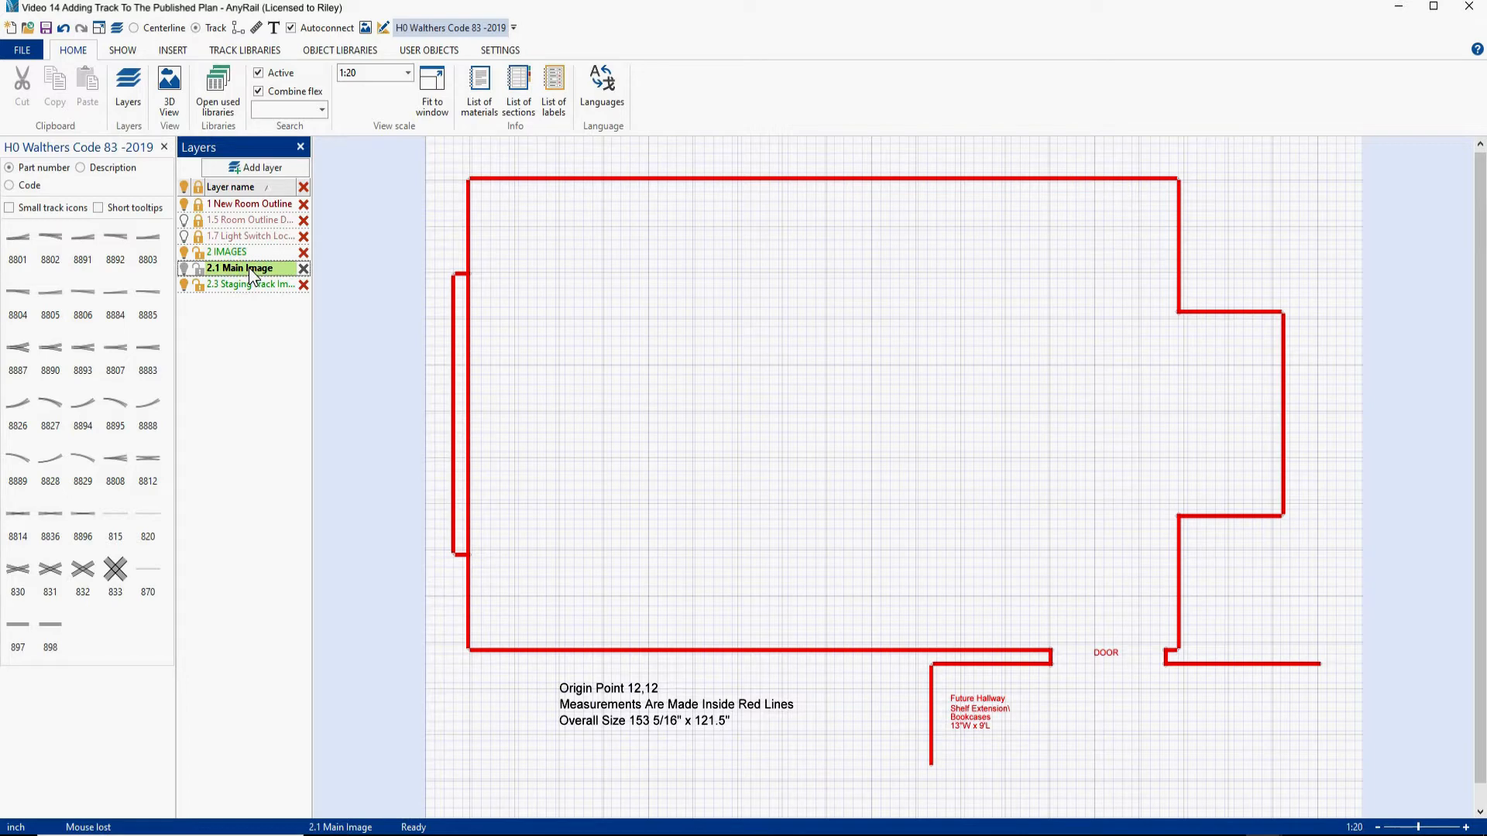
{"action": "left_click", "coordinate": [175, 51]}
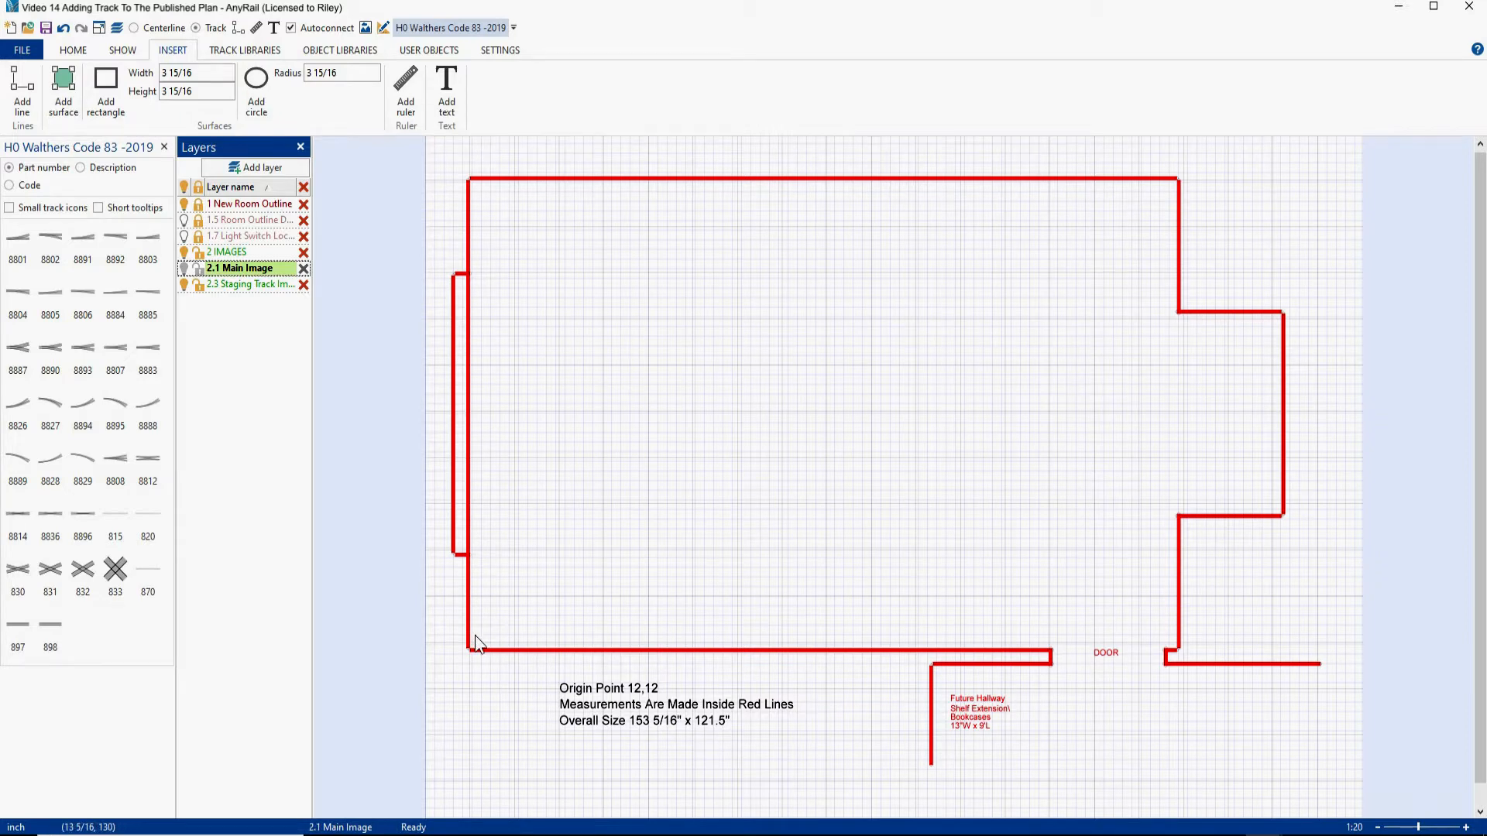
{"action": "left_click", "coordinate": [194, 72]}
{"action": "type", "text": "153"}
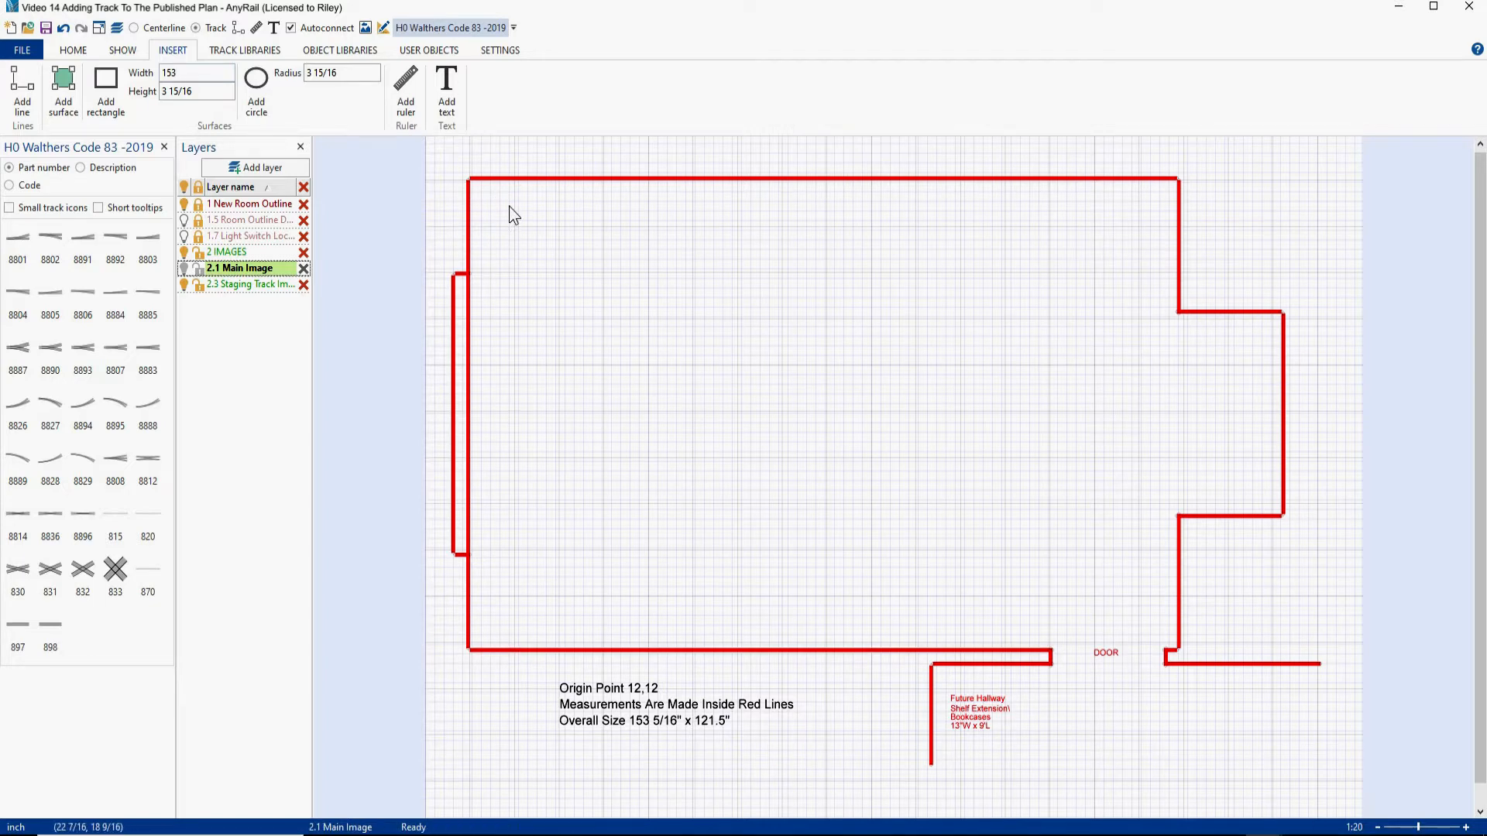
{"action": "left_click", "coordinate": [195, 92]}
{"action": "type", "text": "121.5"}
{"action": "left_click", "coordinate": [110, 91]}
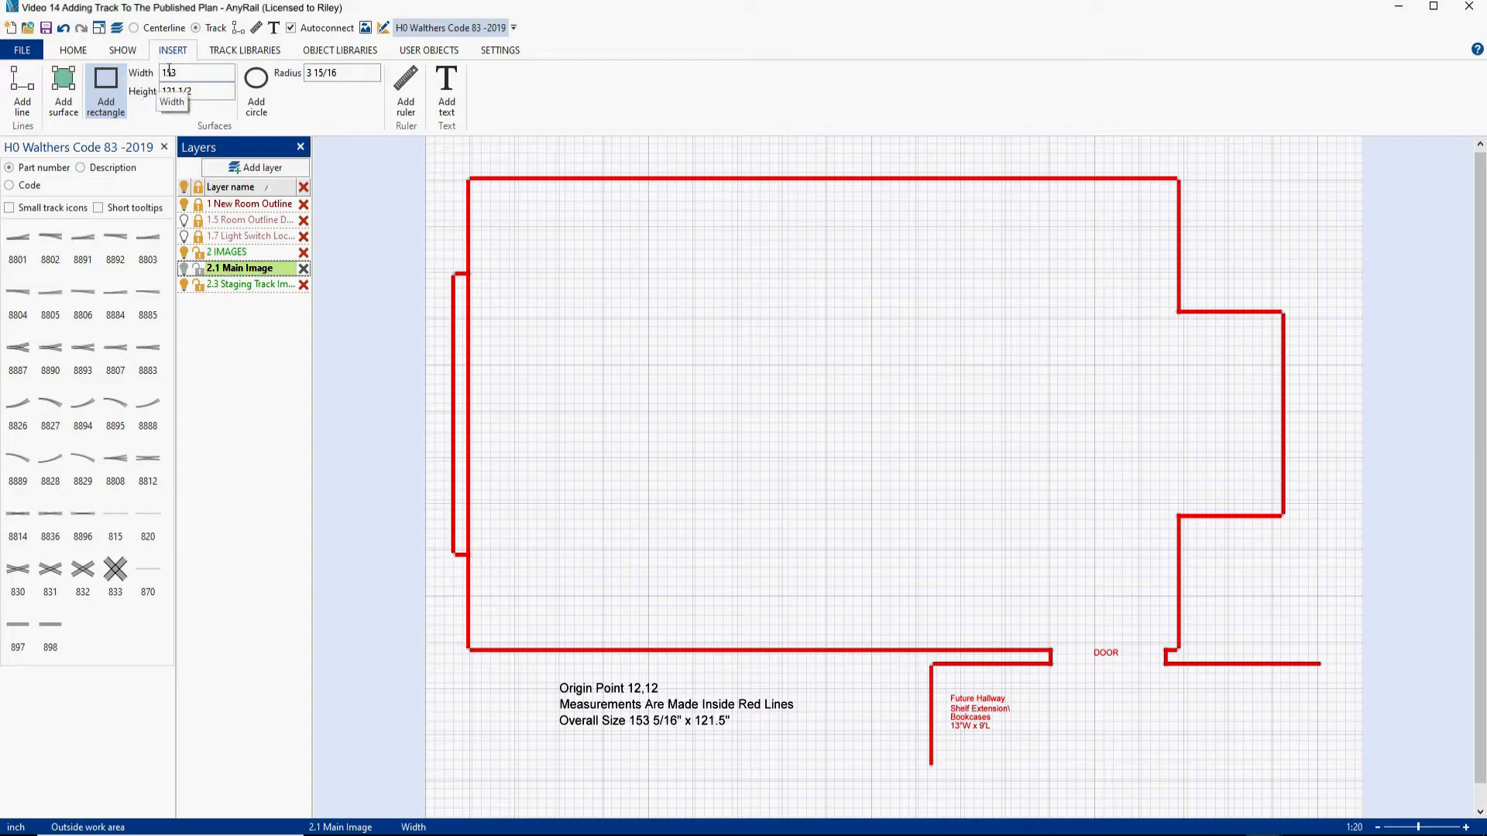
{"action": "left_click", "coordinate": [843, 425]}
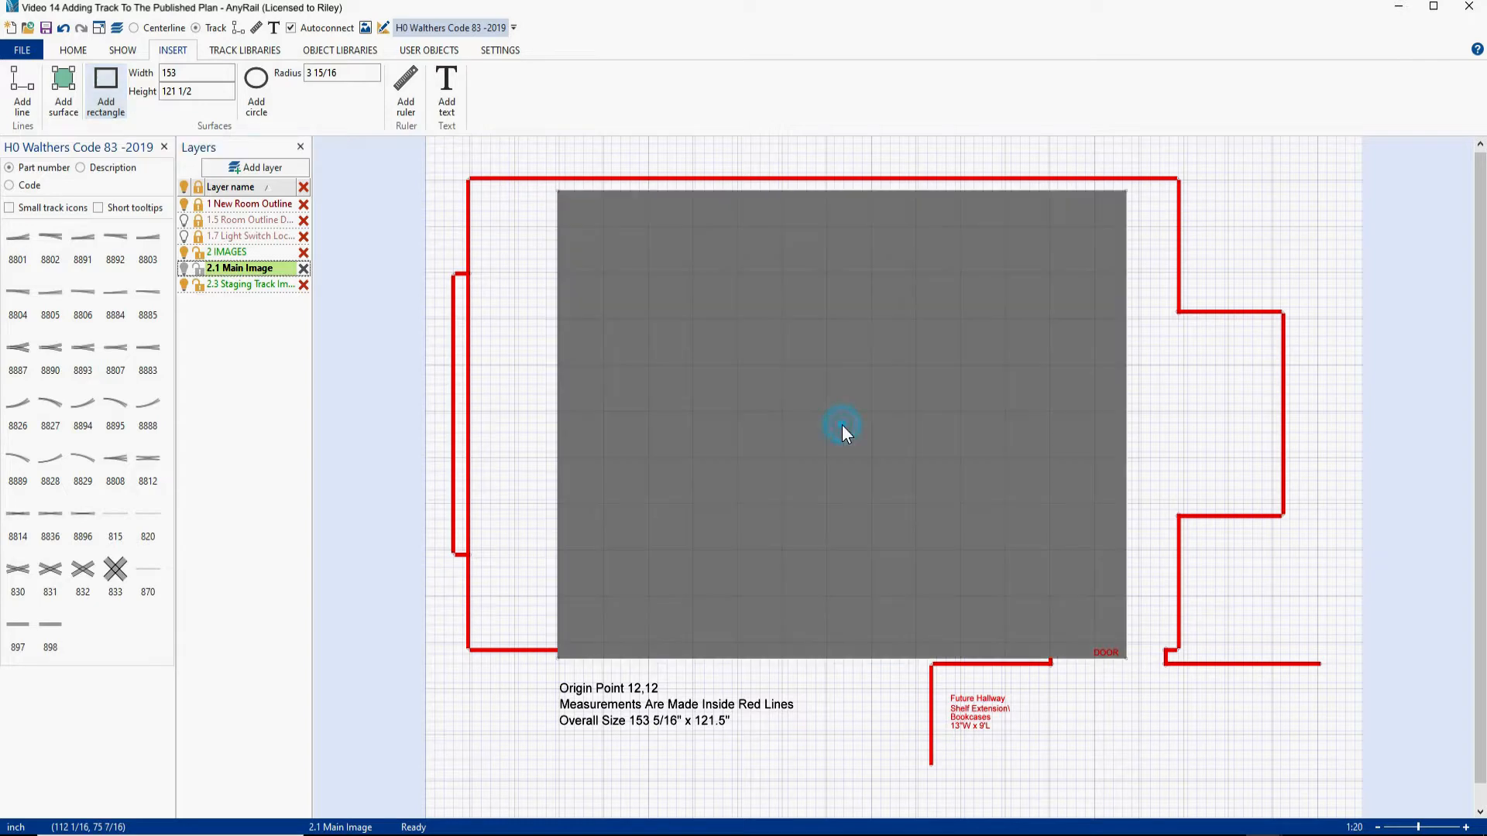
{"action": "left_click_drag", "start_coordinate": [556, 260], "coordinate": [534, 252]}
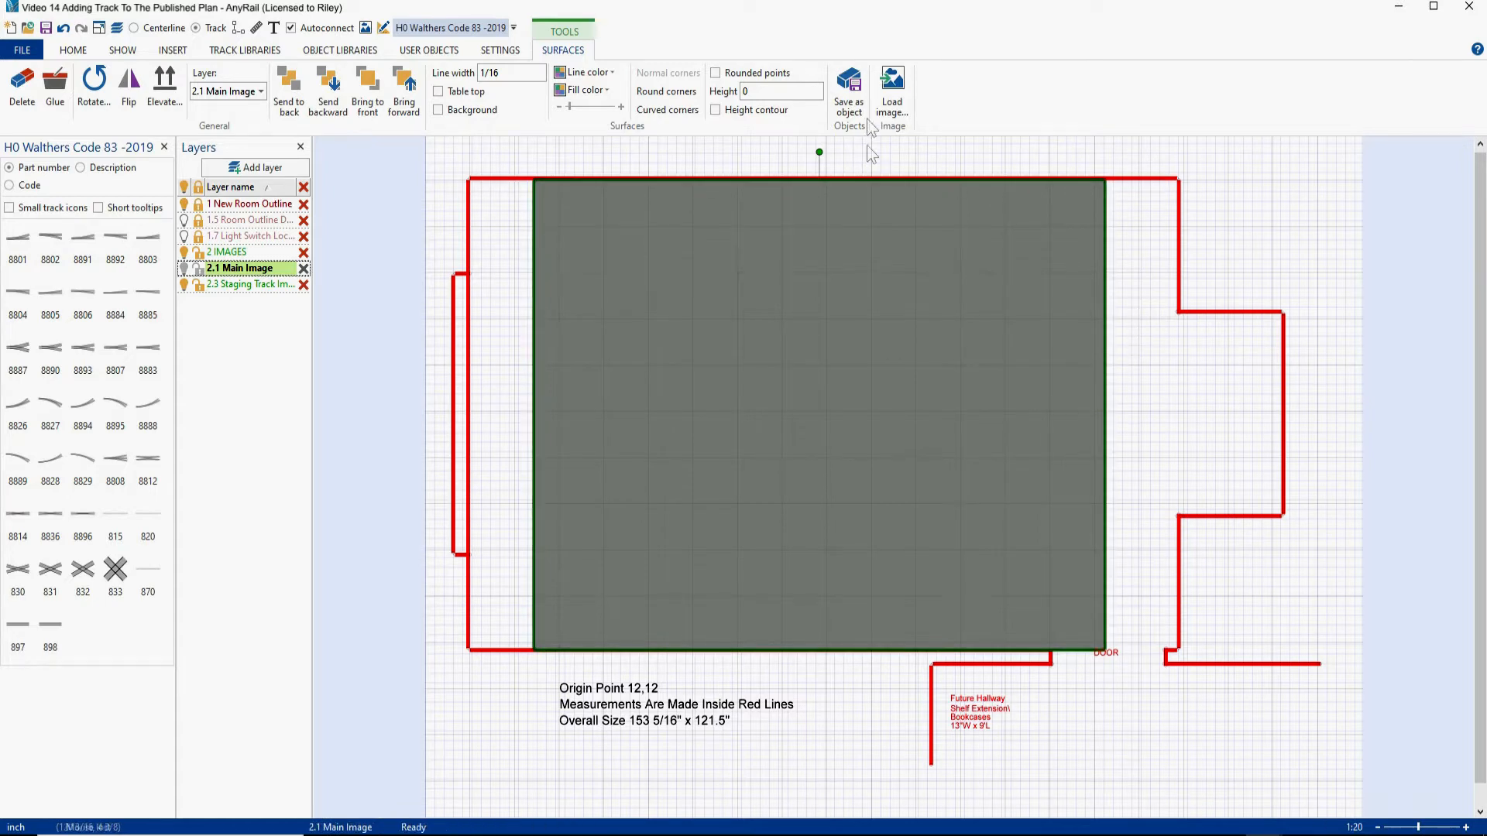
Load the image file "red rock northern original" into the rectangle.
{"action": "left_click", "coordinate": [894, 77]}
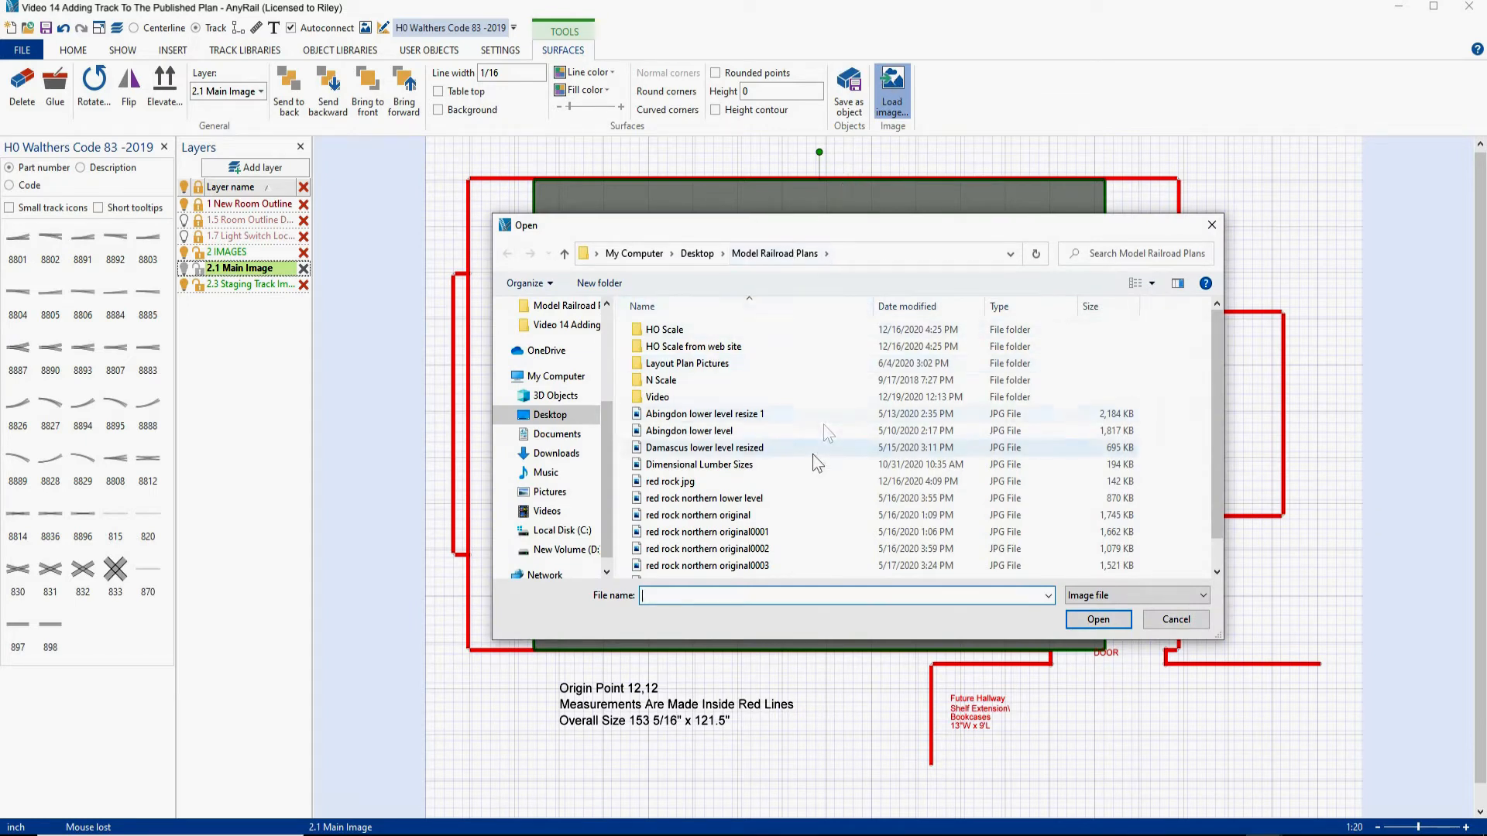
{"action": "left_click", "coordinate": [693, 515]}
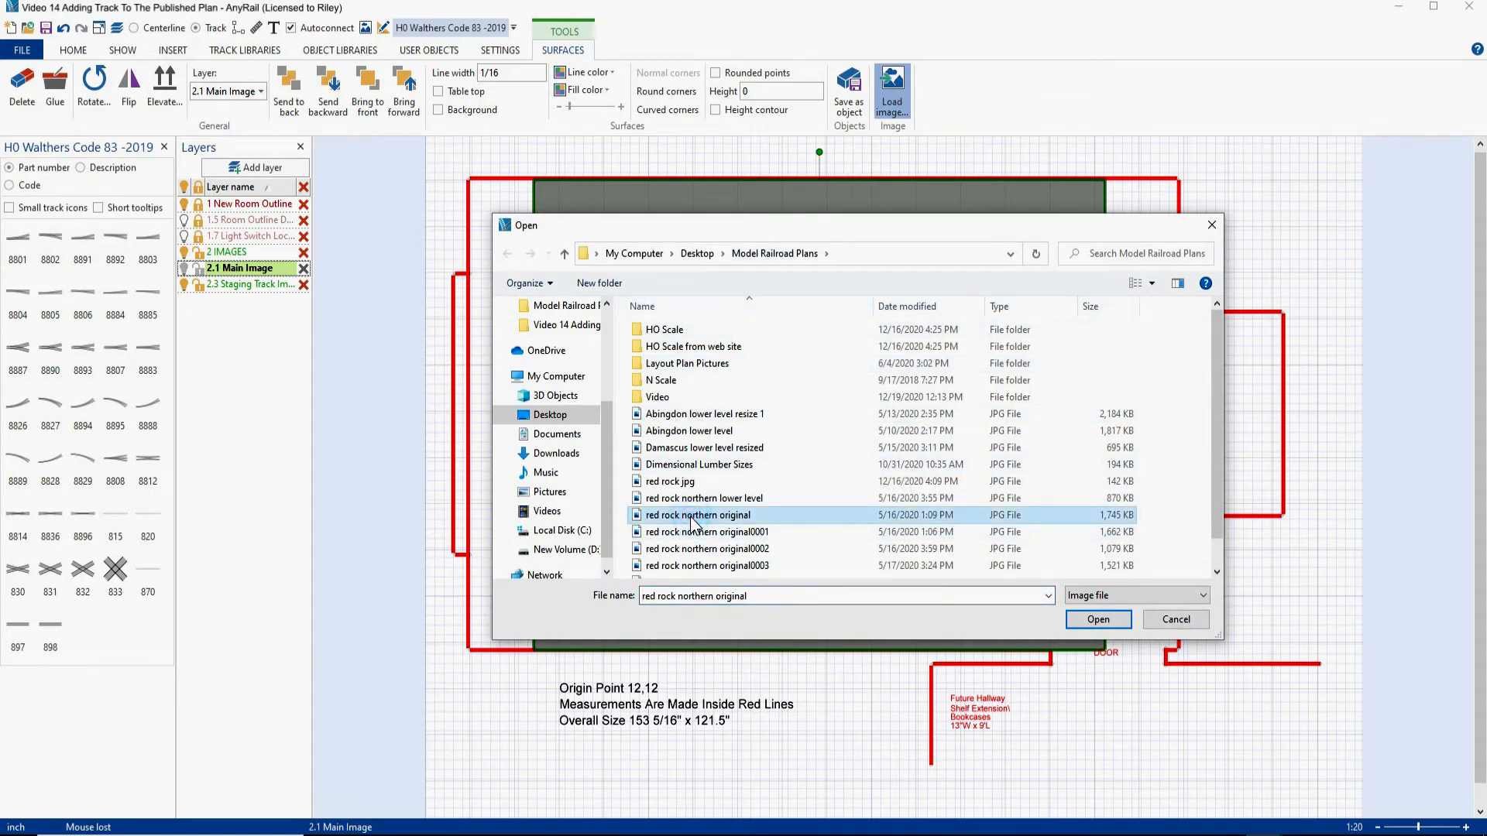
{"action": "left_click", "coordinate": [1096, 622]}
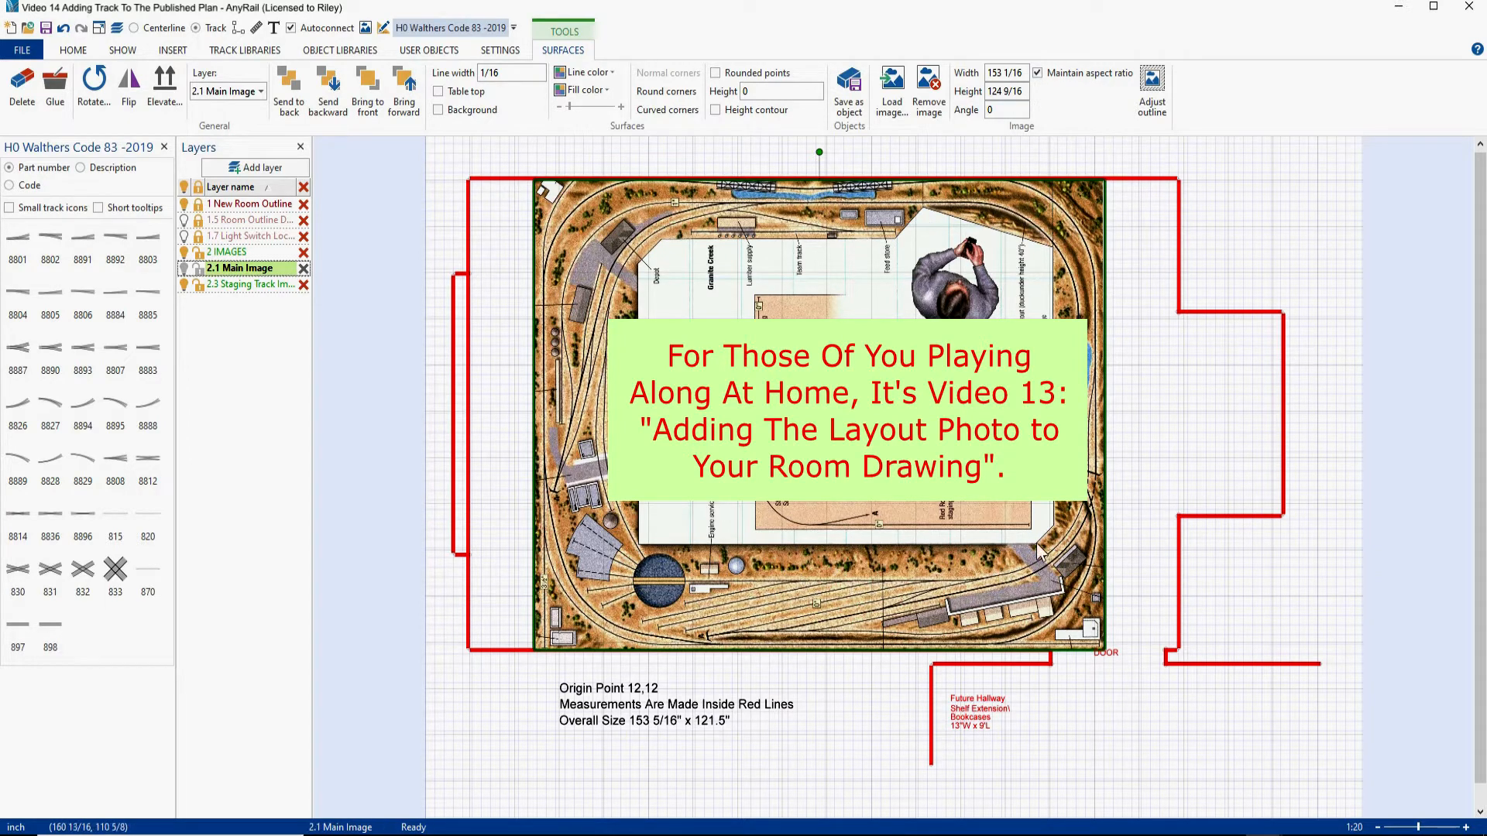
Turn off the image's aspect ratio lock, set its size to 153 by 121.5 inches, and deselect it.
{"action": "left_click", "coordinate": [1039, 74]}
{"action": "left_click", "coordinate": [1021, 73]}
{"action": "type", "text": "153"}
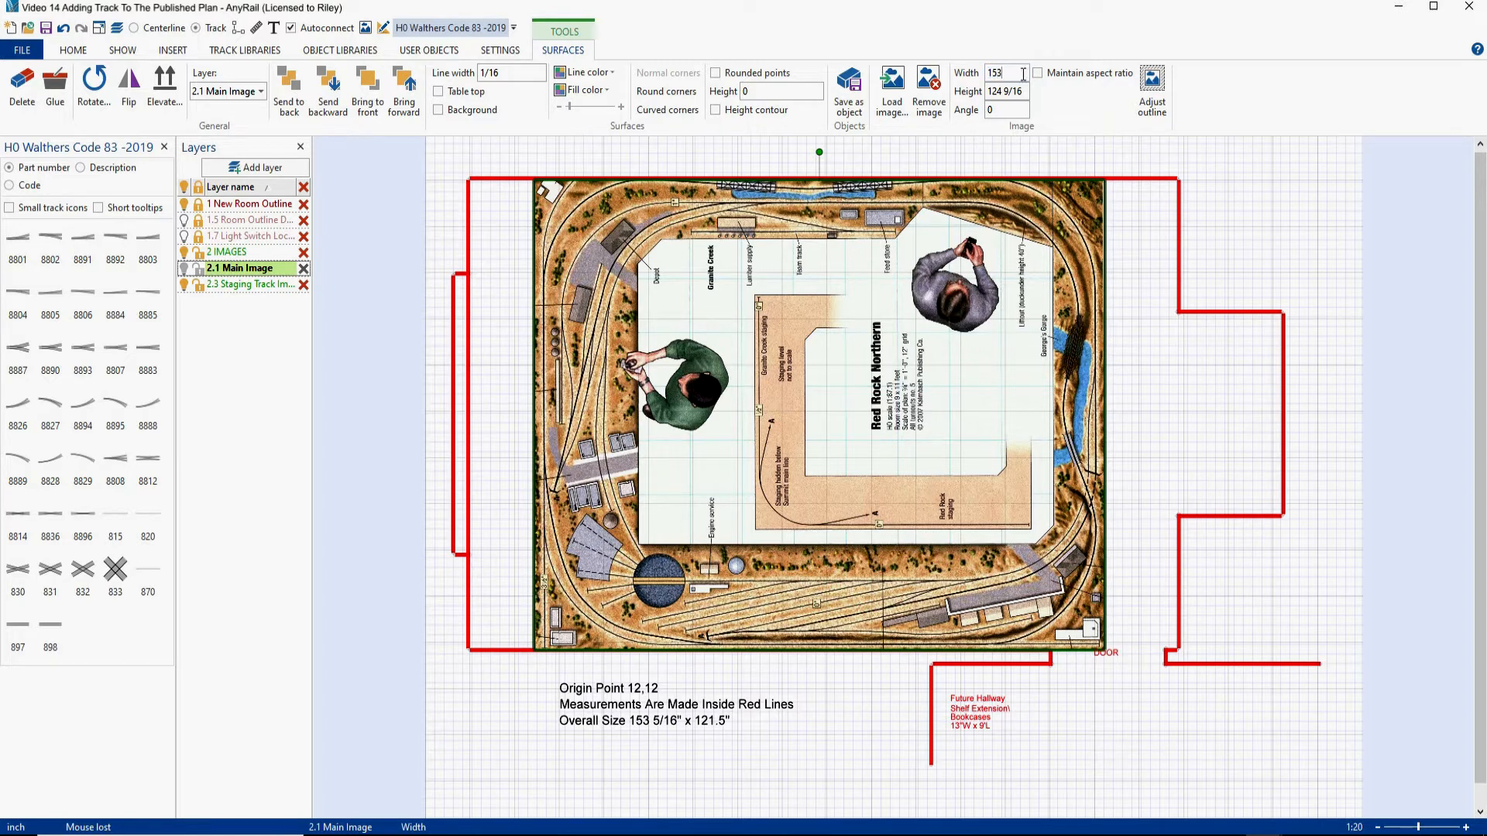
{"action": "left_click", "coordinate": [1024, 92]}
{"action": "type", "text": "121.5"}
{"action": "key", "text": "Return"}
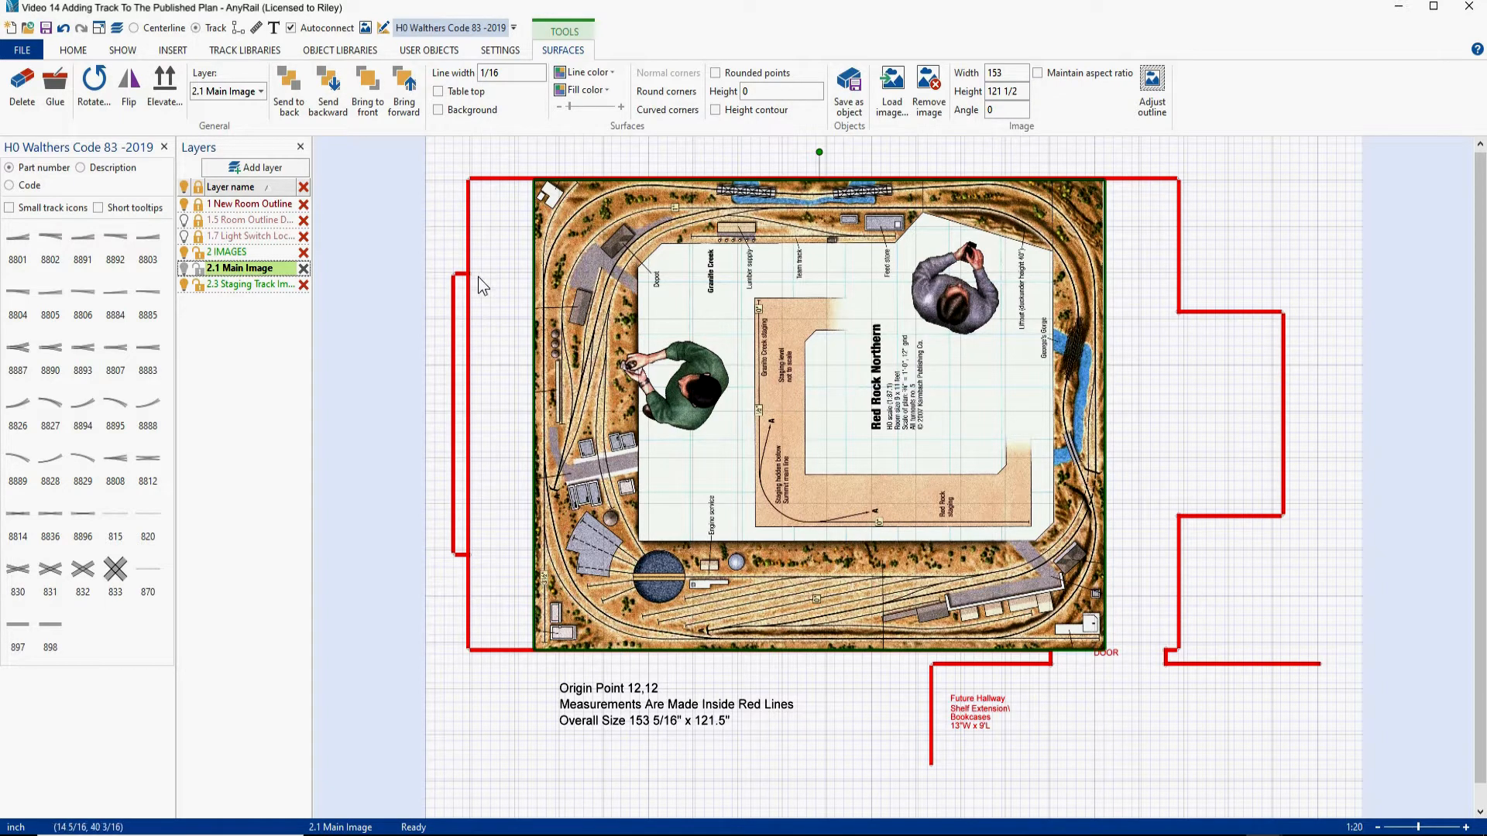
{"action": "left_click", "coordinate": [540, 316]}
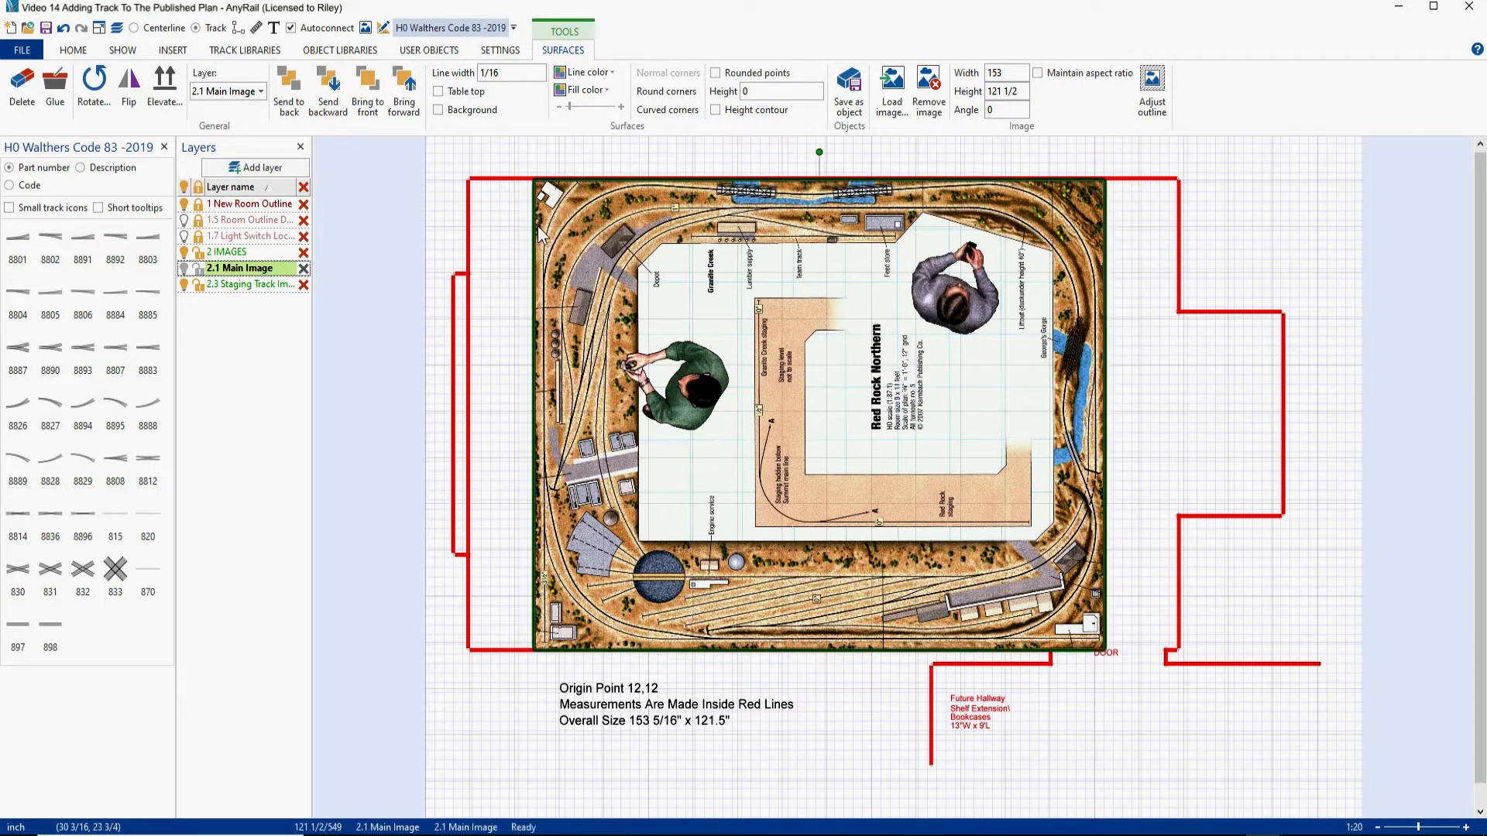
{"action": "left_click", "coordinate": [523, 198]}
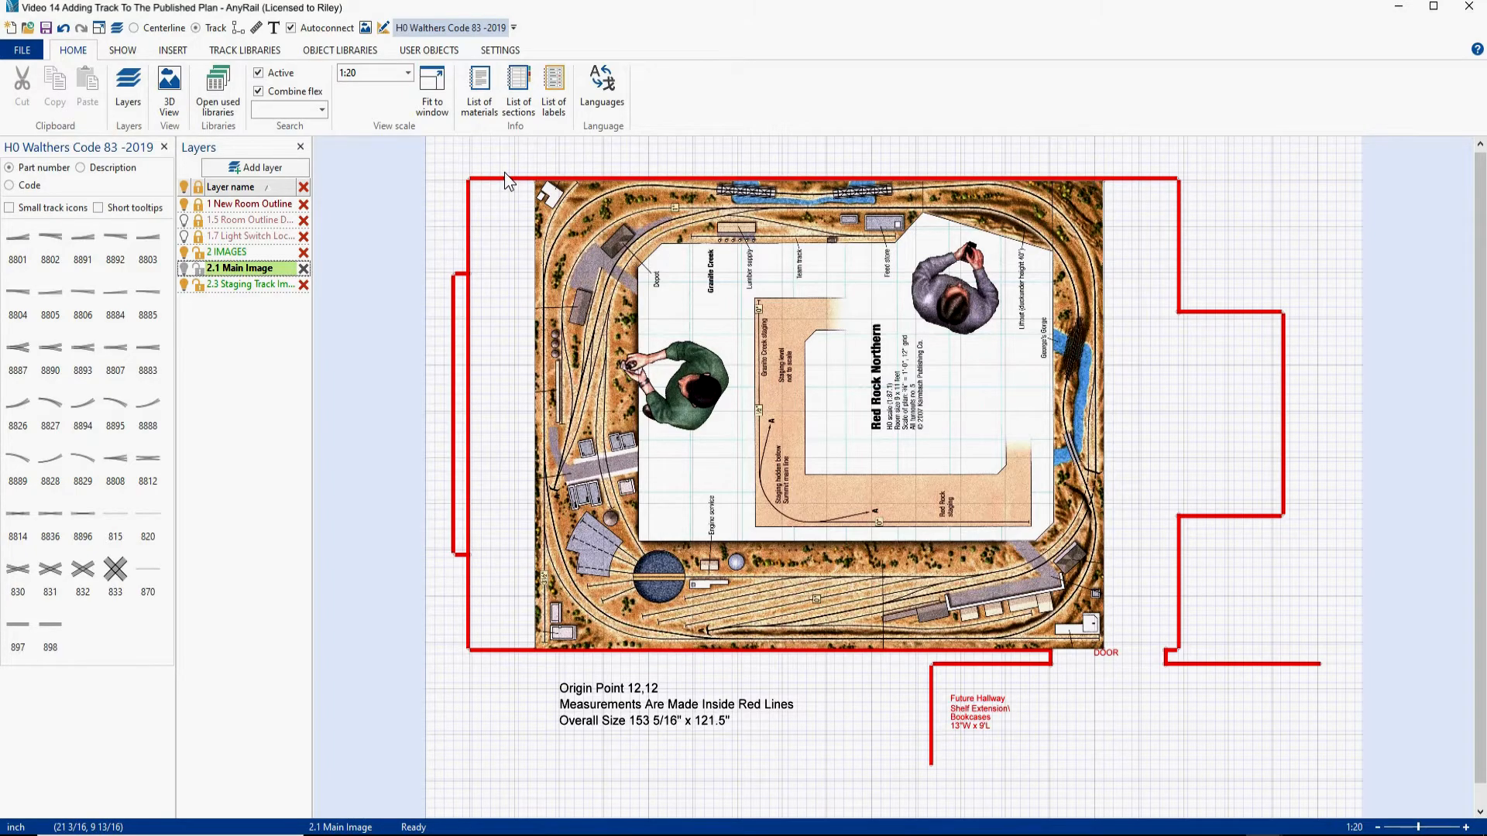
Move the whole image surface so its upper-left corner sits at x 12, y 12, and fit the plan in the window.
{"action": "scroll", "coordinate": [504, 172], "scroll_direction": "up", "scroll_amount": 5}
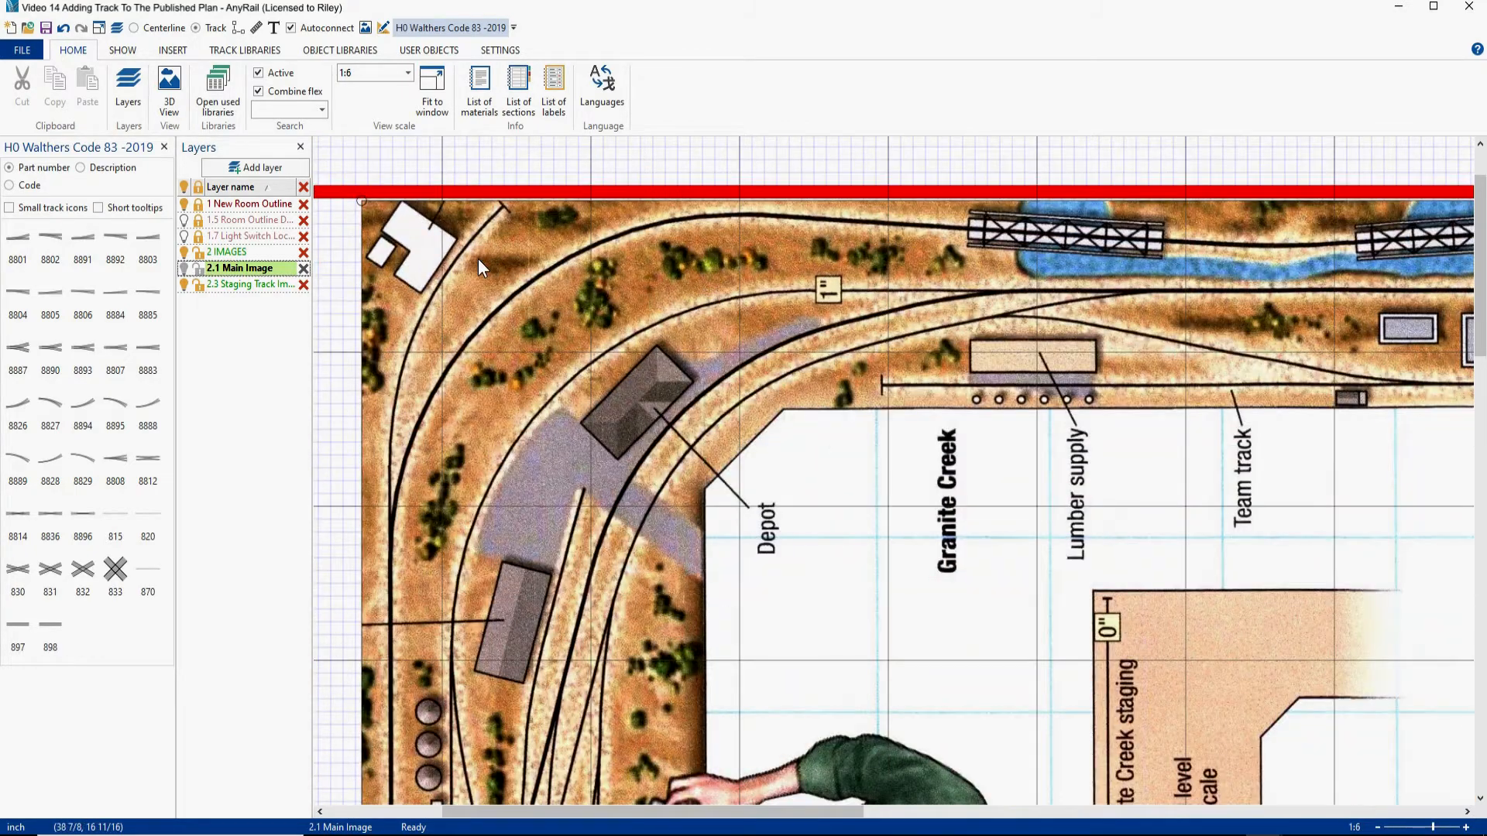
{"action": "right_click", "coordinate": [475, 161]}
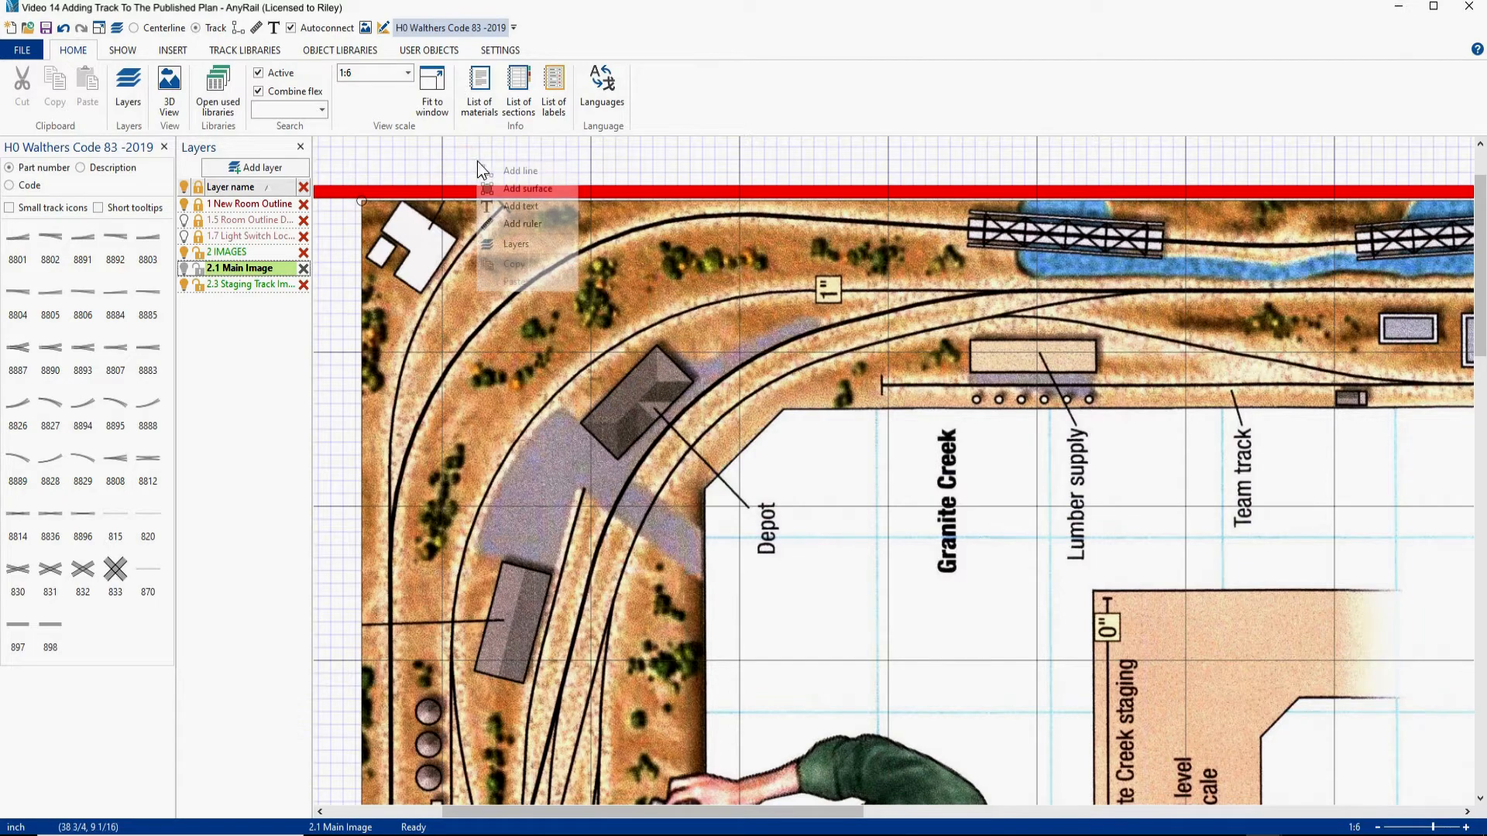
{"action": "left_click", "coordinate": [443, 159]}
{"action": "right_click_drag", "start_coordinate": [444, 160], "coordinate": [833, 183]}
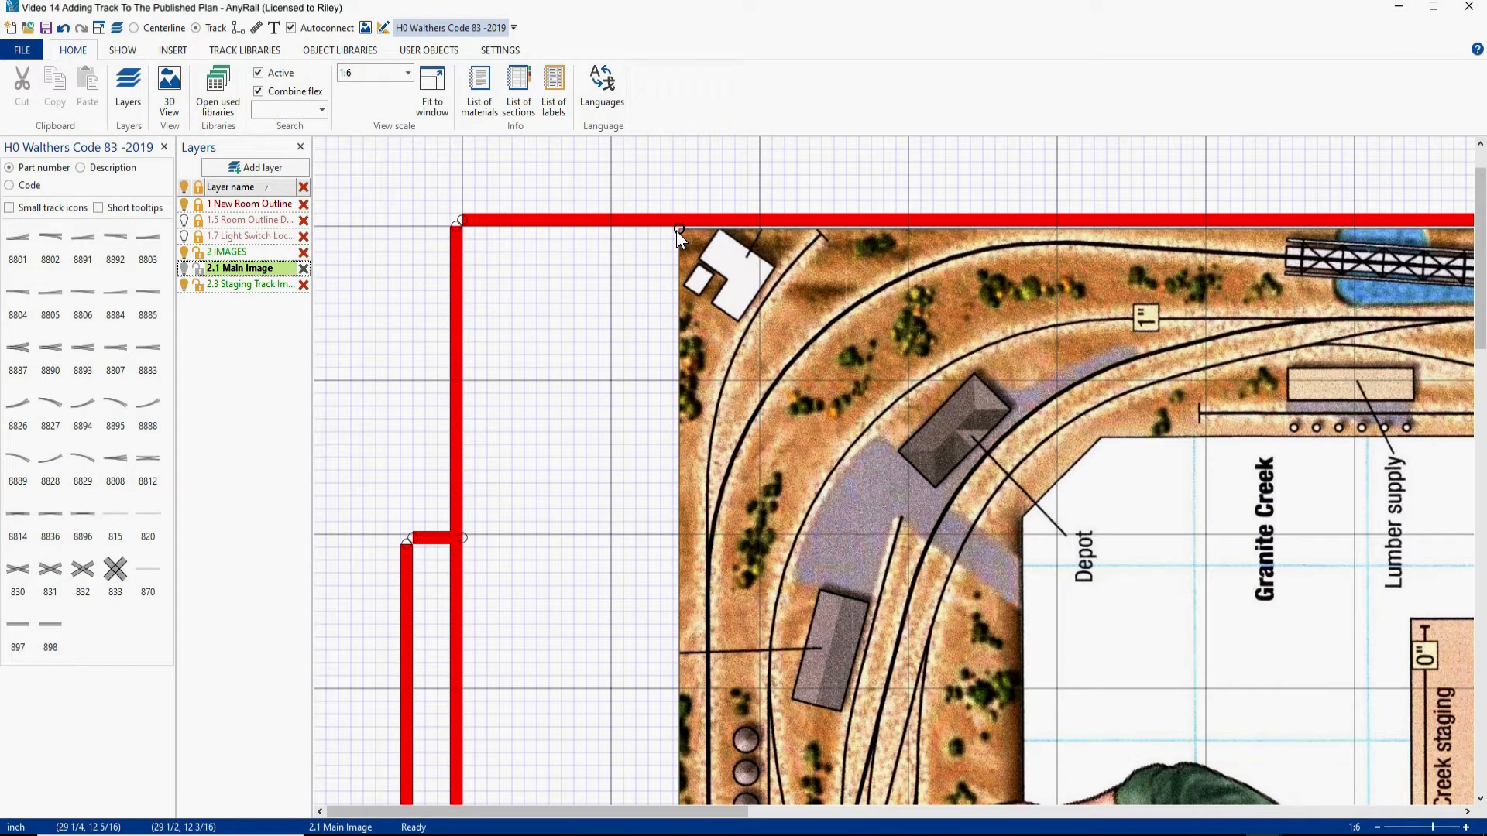
{"action": "left_click", "coordinate": [676, 231]}
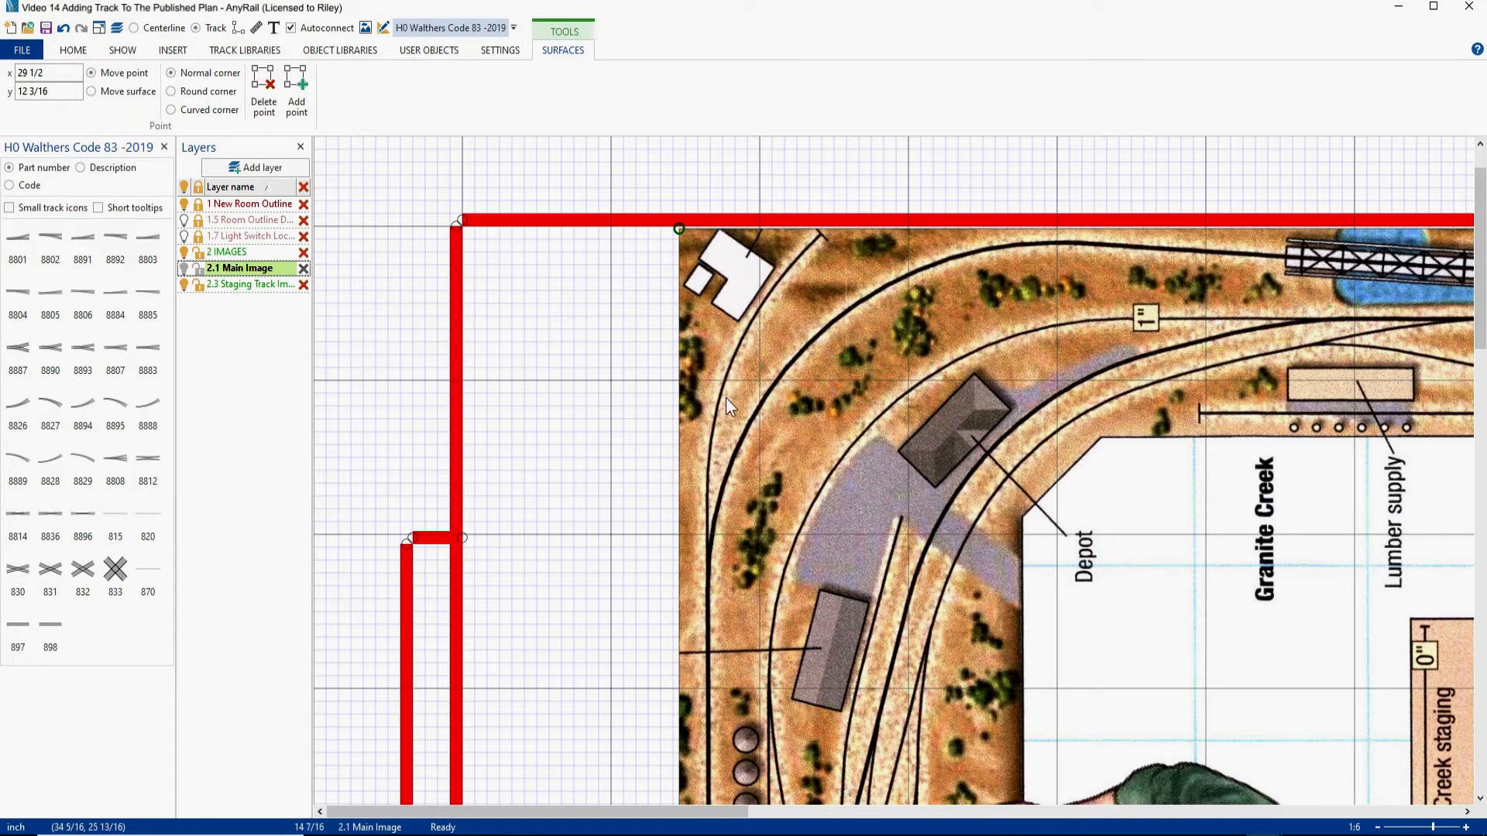
{"action": "left_click", "coordinate": [92, 93]}
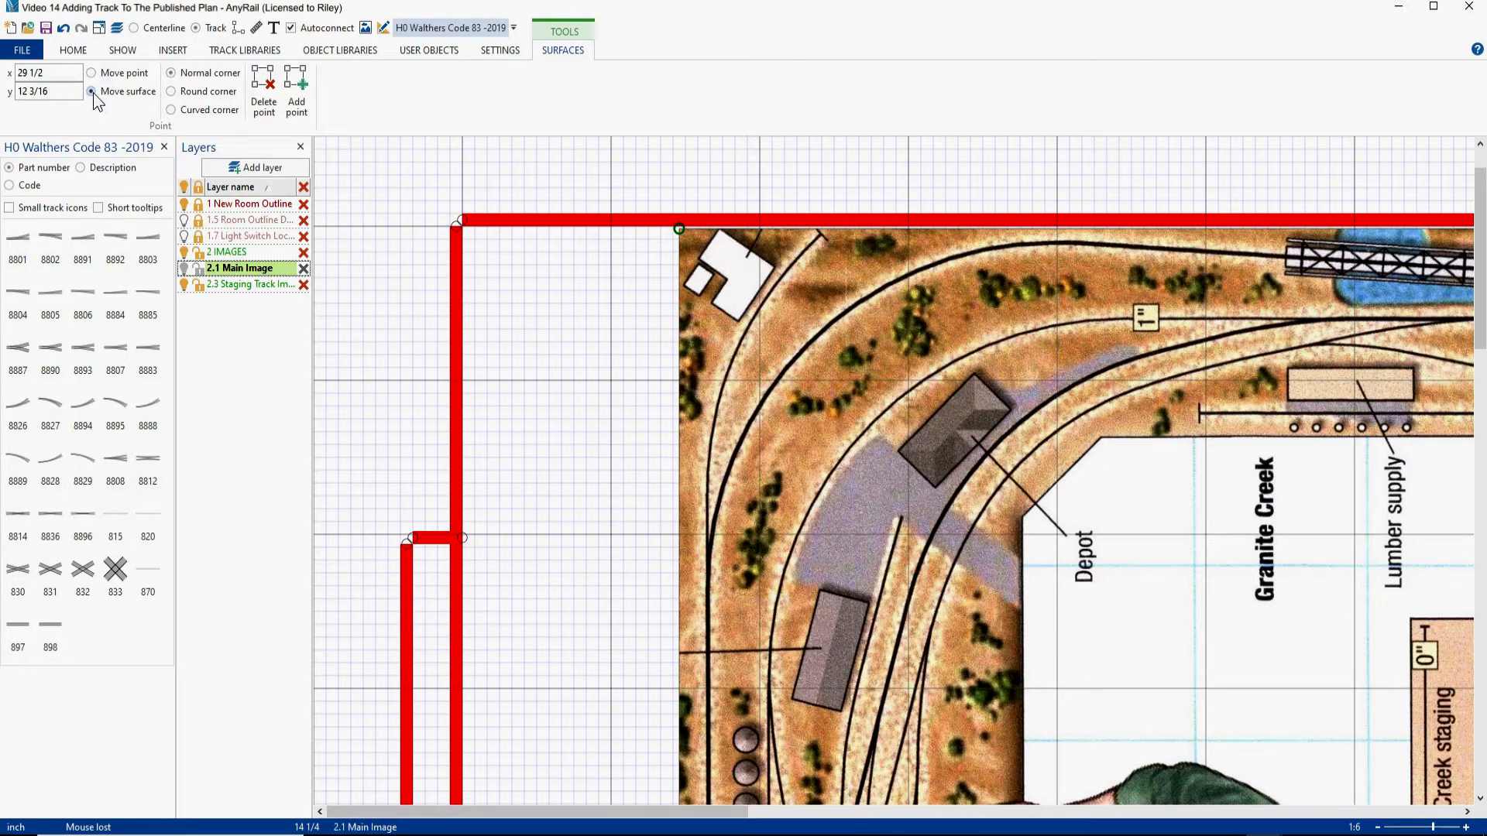
{"action": "left_click", "coordinate": [53, 71]}
{"action": "type", "text": "12"}
{"action": "left_click", "coordinate": [54, 93]}
{"action": "type", "text": "1"}
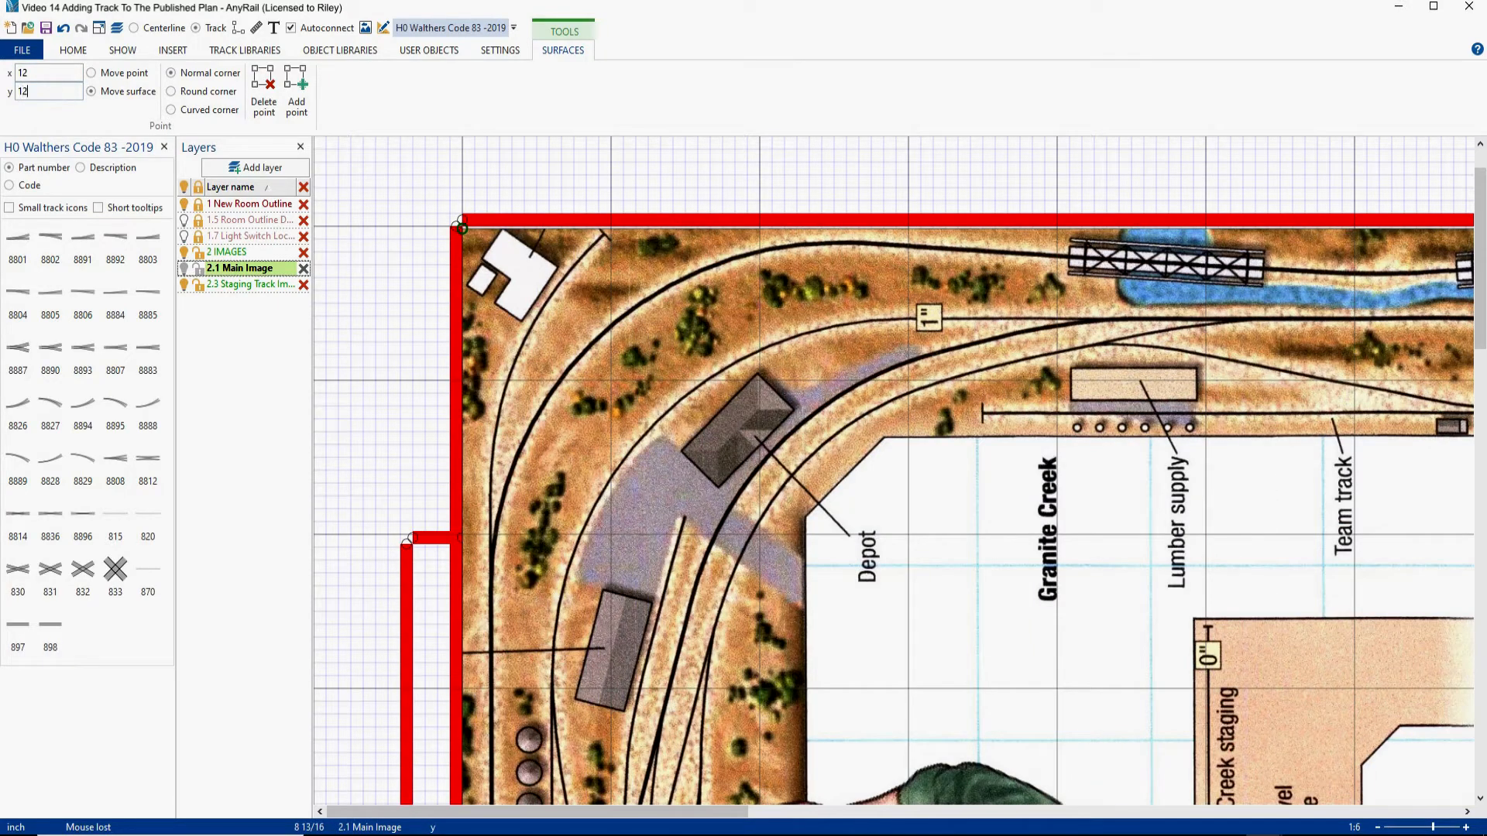
{"action": "key", "text": "Return"}
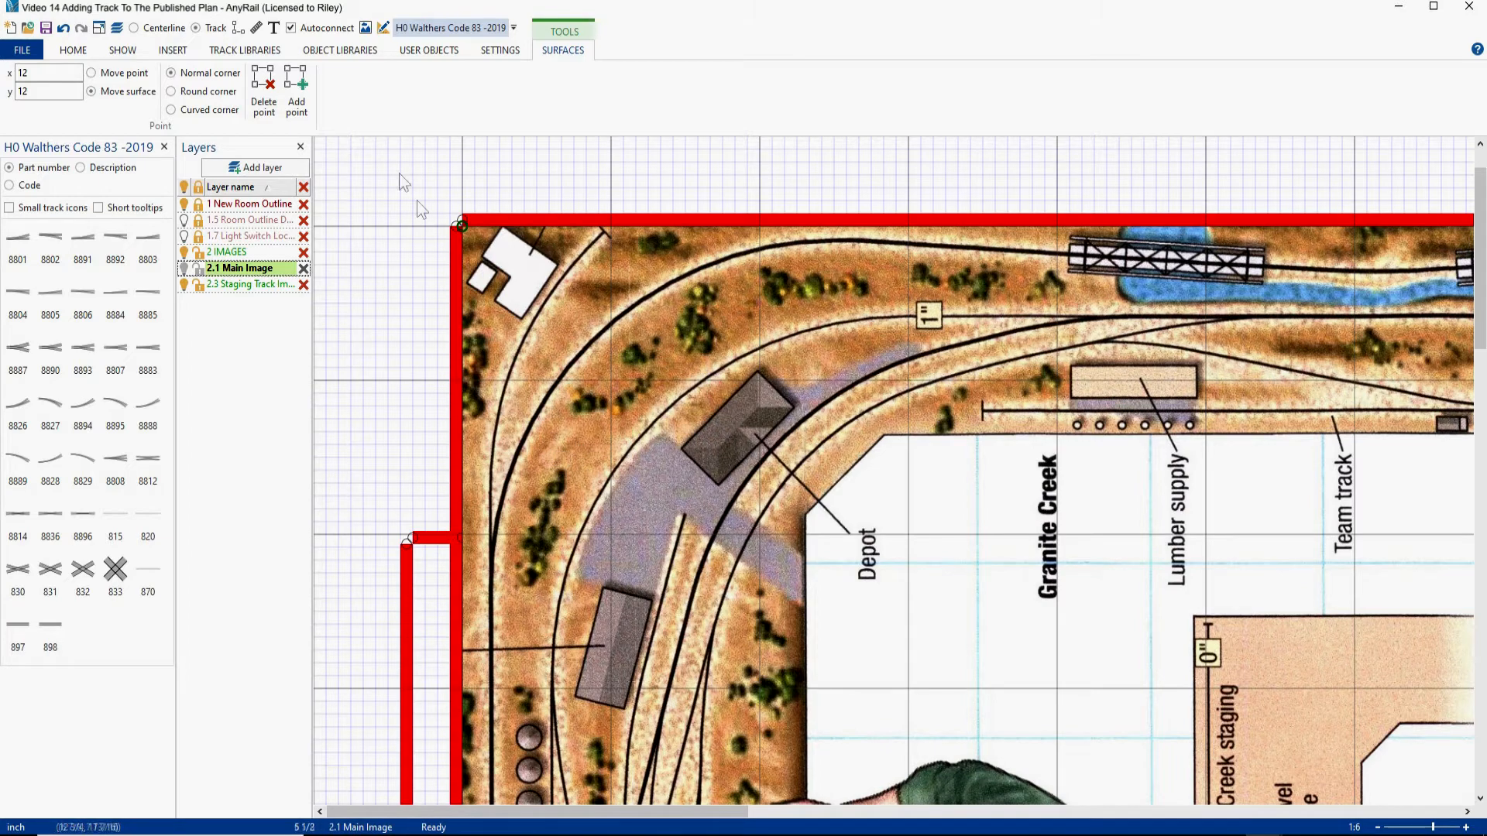
{"action": "left_click", "coordinate": [100, 31]}
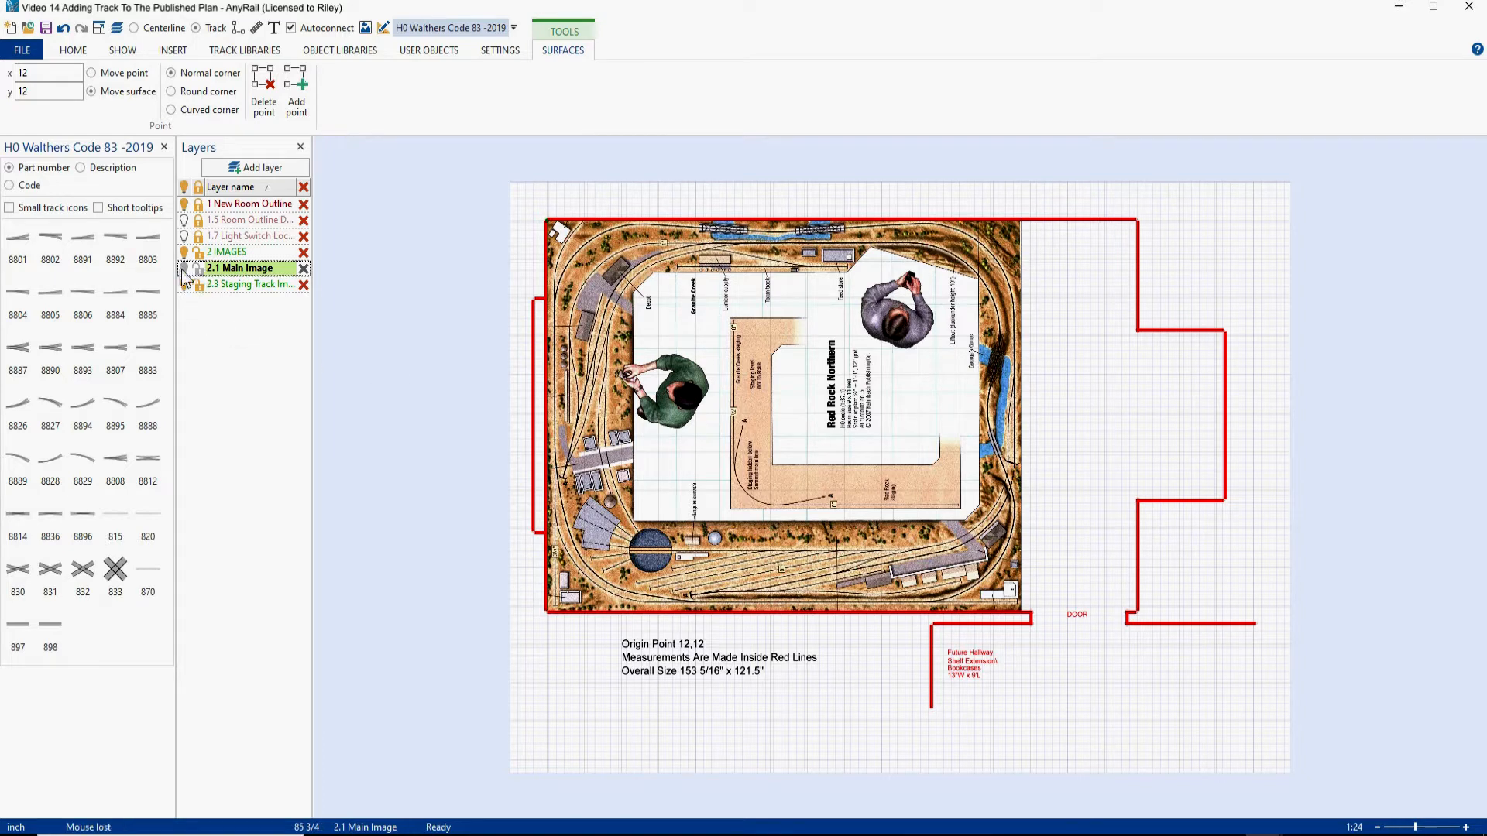
Hide the 2.1 Main Image layer and place a 153 by 121.5 inch rectangle inside the room on the 2.3 Staging Track Image layer.
{"action": "left_click", "coordinate": [248, 286]}
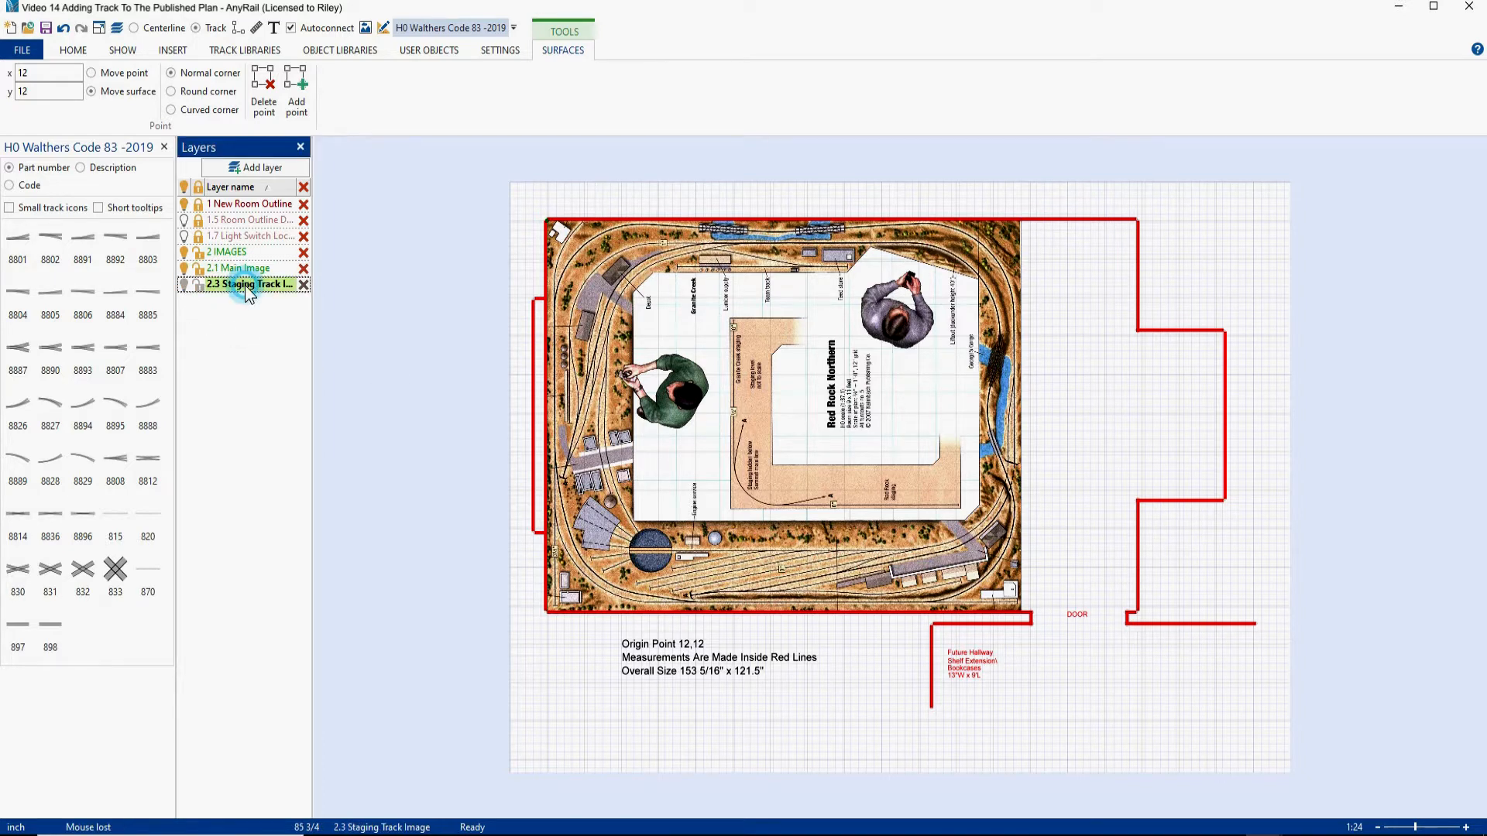
{"action": "left_click", "coordinate": [185, 270]}
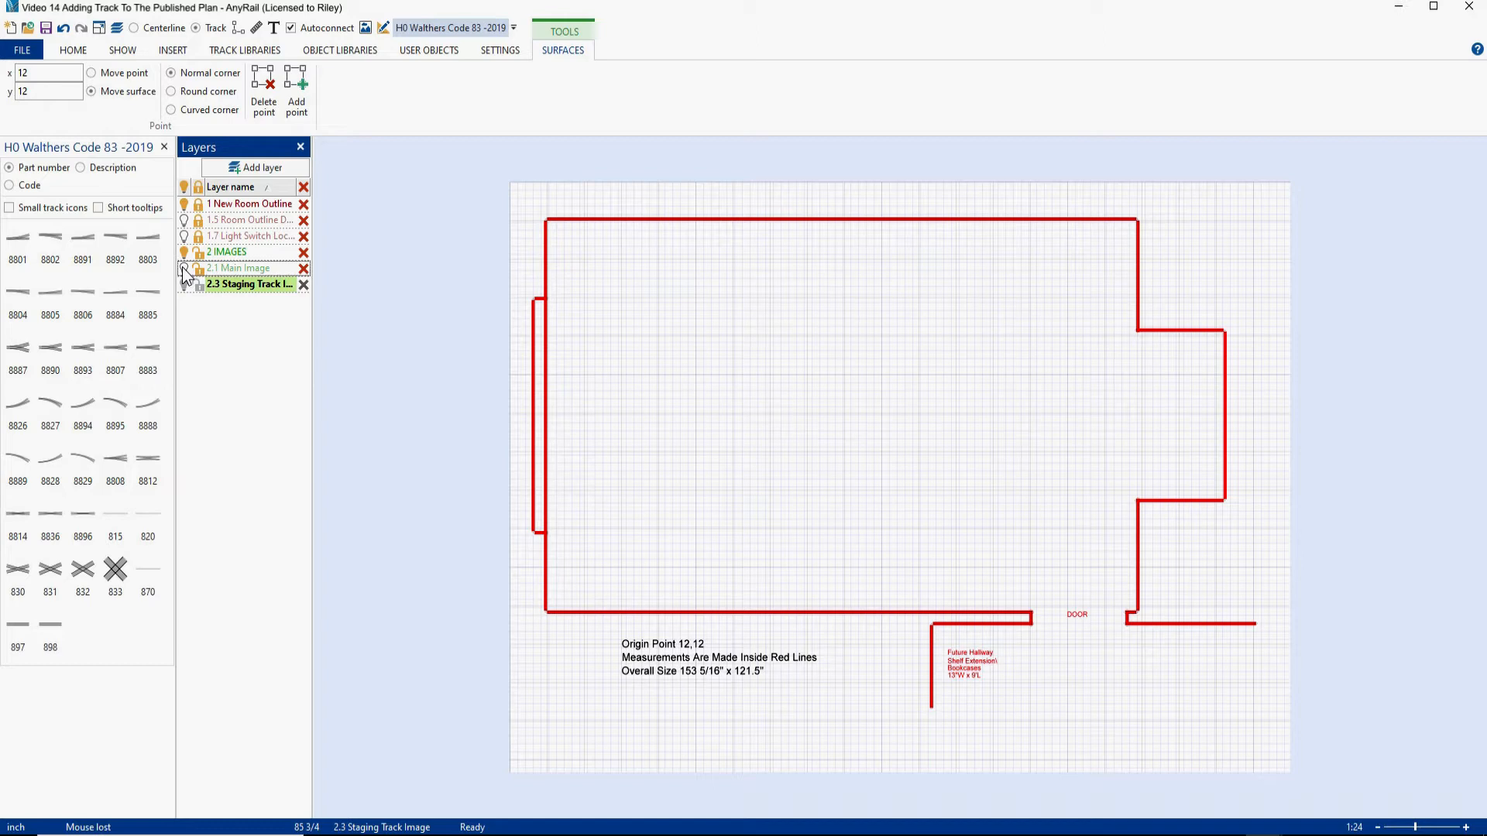
{"action": "left_click", "coordinate": [173, 49]}
{"action": "left_click", "coordinate": [105, 91]}
{"action": "left_click", "coordinate": [875, 437]}
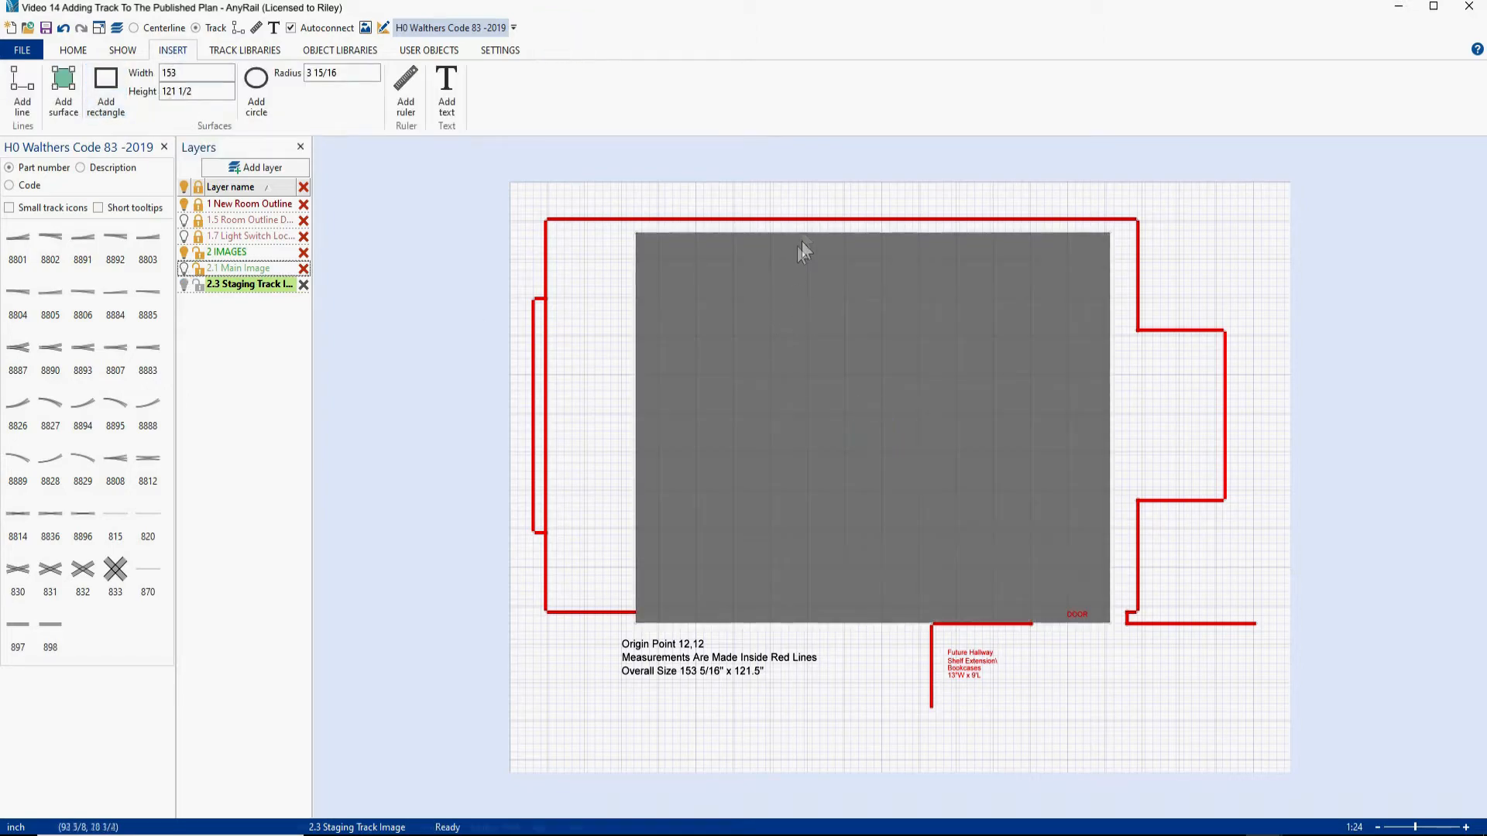
Load the staging track plan image into the new rectangle.
{"action": "left_click", "coordinate": [892, 91]}
{"action": "left_click", "coordinate": [746, 469]}
{"action": "left_click", "coordinate": [1098, 619]}
Set the staging image's size to 153 by 121.5 inches with its aspect ratio lock turned off.
{"action": "left_click", "coordinate": [1005, 73]}
{"action": "type", "text": "153"}
{"action": "left_click", "coordinate": [1026, 94]}
{"action": "type", "text": "12"}
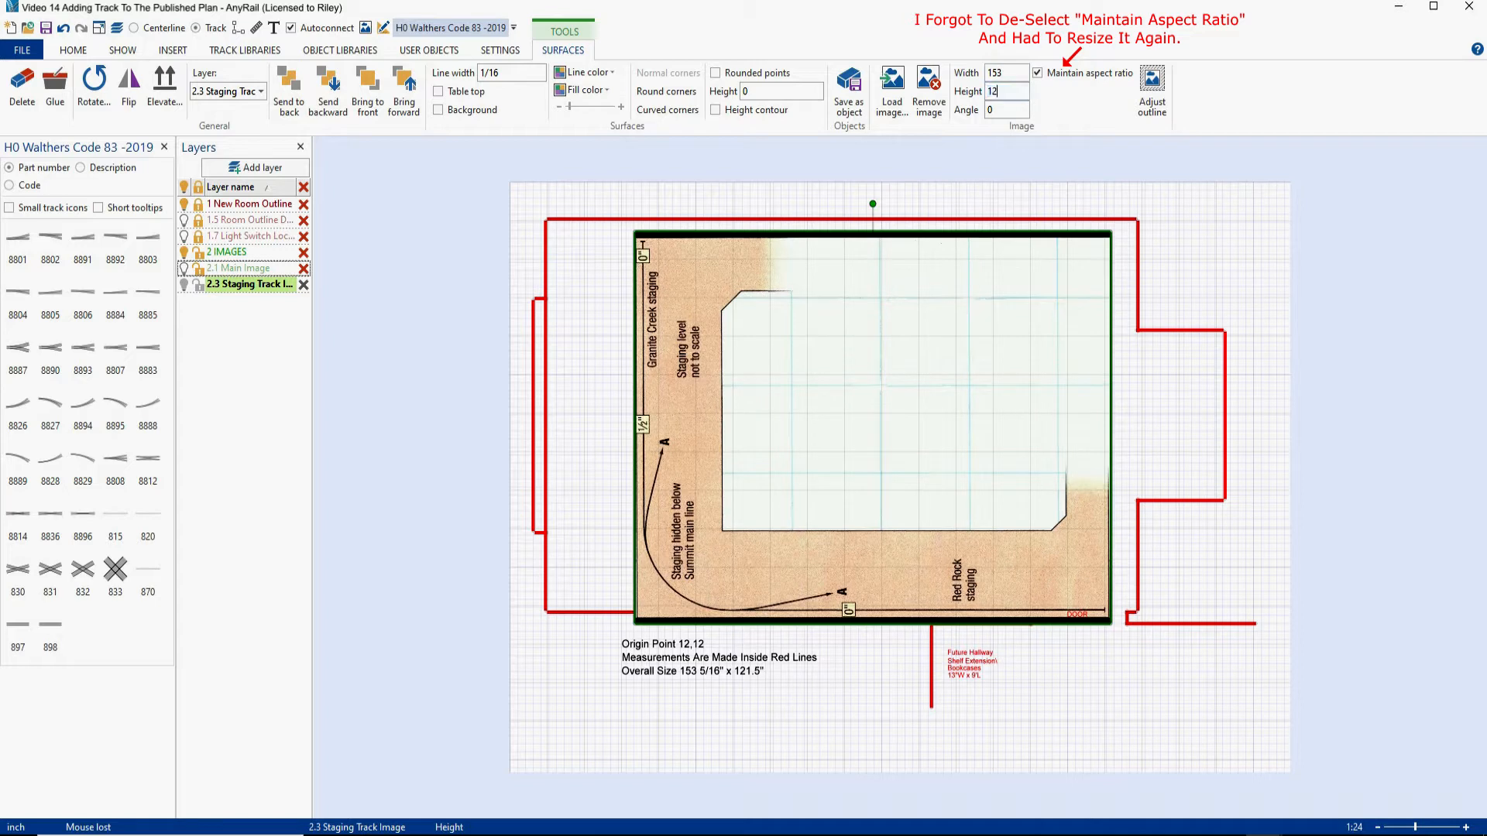
{"action": "type", "text": "1.5"}
{"action": "key", "text": "Return"}
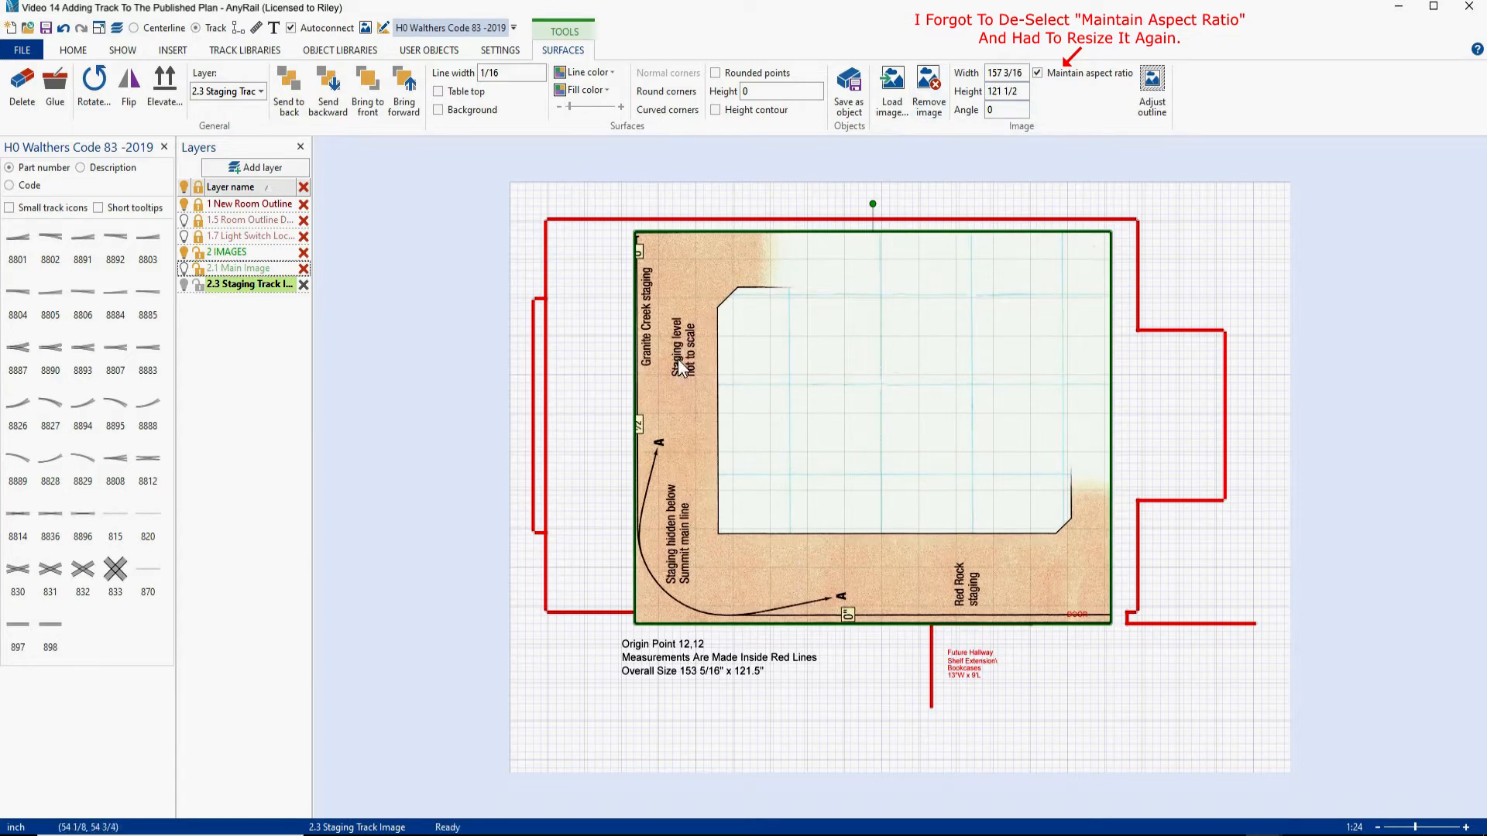
{"action": "left_click", "coordinate": [1037, 73]}
{"action": "left_click", "coordinate": [1023, 72]}
{"action": "type", "text": "153"}
{"action": "key", "text": "Return"}
Move the whole staging image surface so its upper-left corner sits at x 12, y 12, and fit the plan in the window.
{"action": "scroll", "coordinate": [577, 221], "scroll_direction": "up", "scroll_amount": 4}
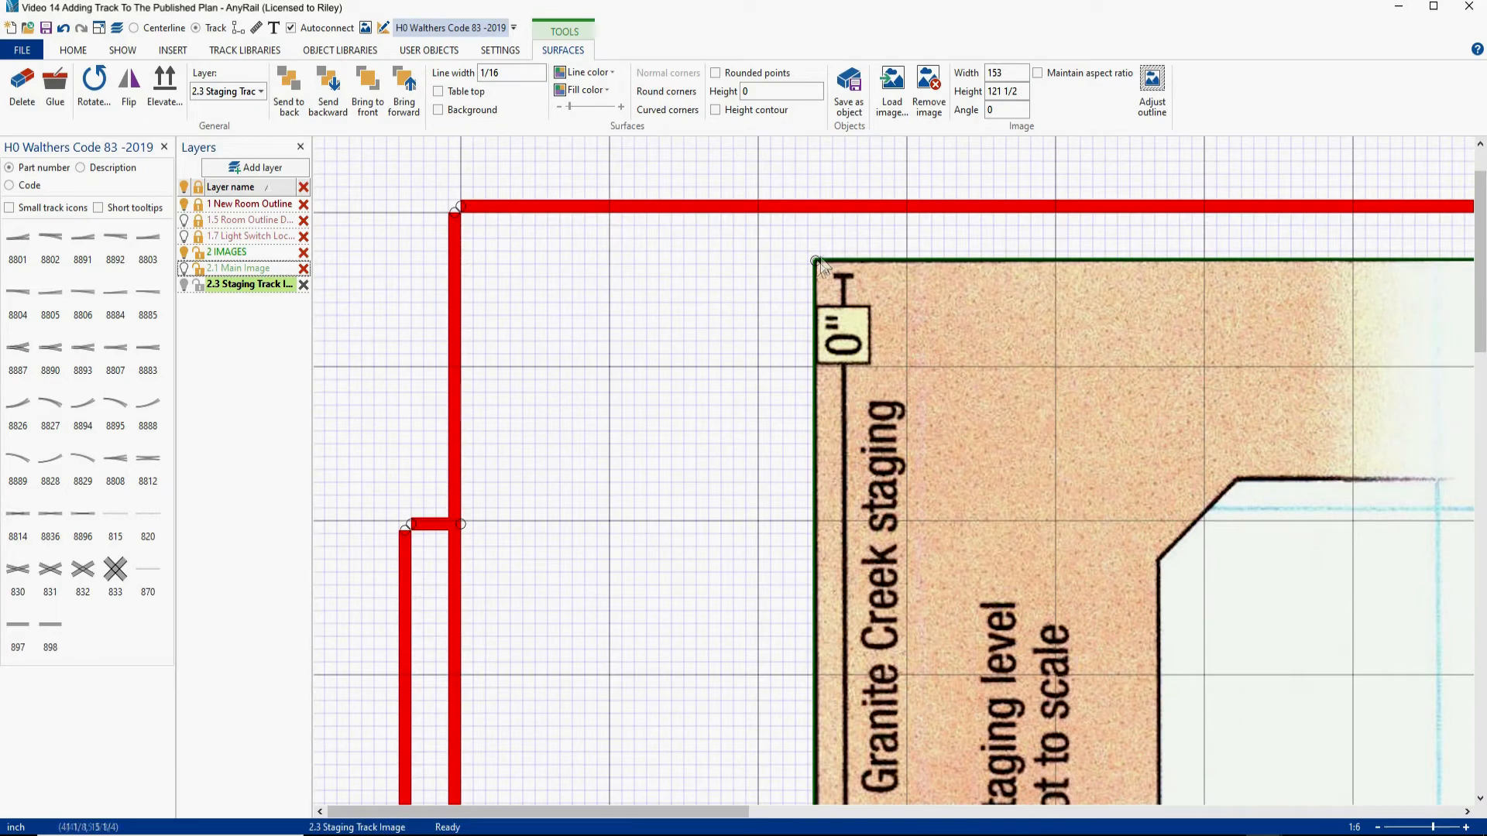
{"action": "left_click", "coordinate": [815, 261]}
{"action": "left_click", "coordinate": [55, 69]}
{"action": "type", "text": "12"}
{"action": "key", "text": "Tab"}
{"action": "type", "text": "12"}
{"action": "key", "text": "Return"}
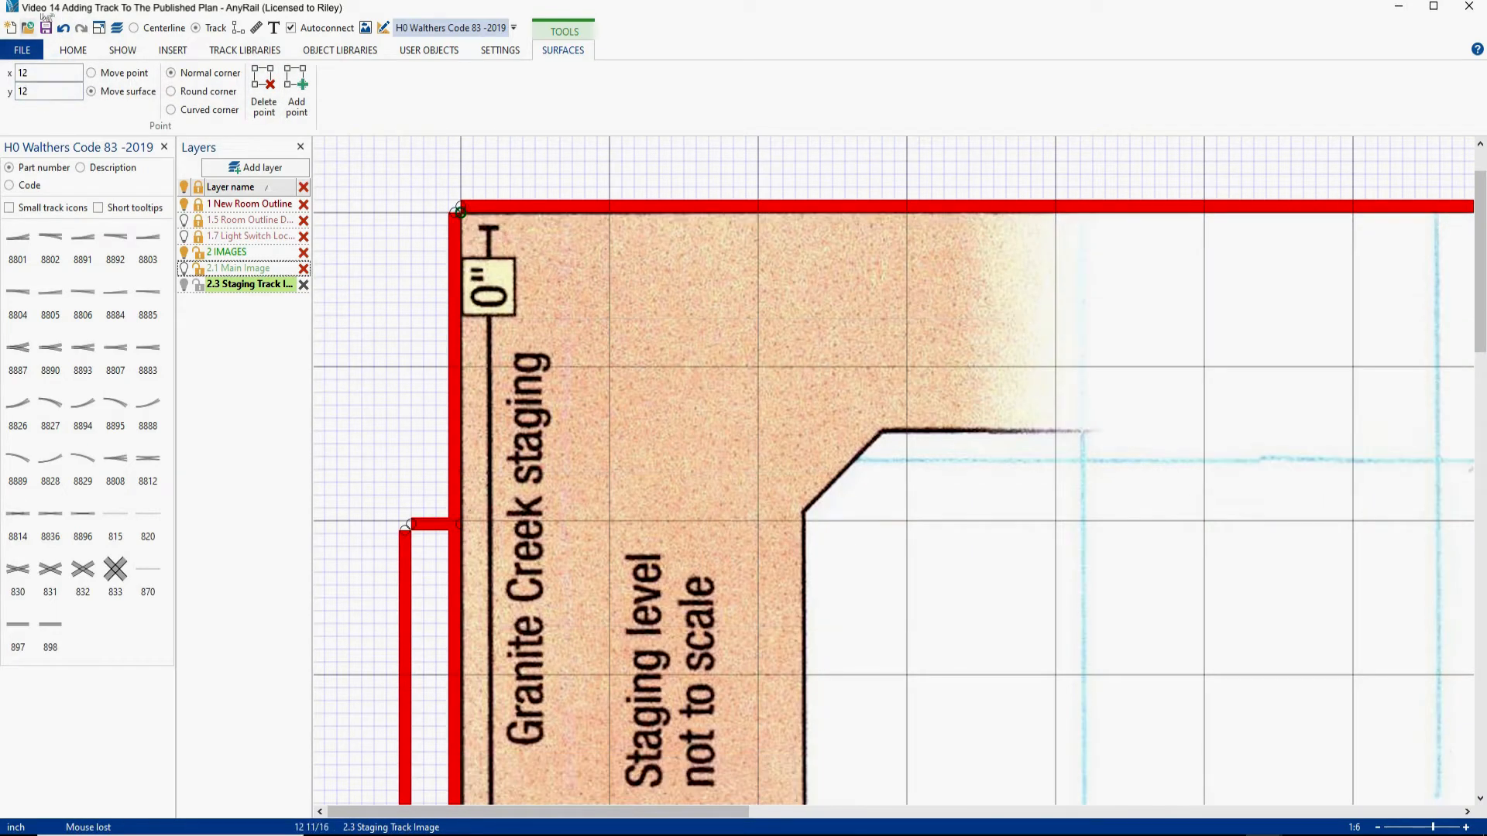
{"action": "left_click", "coordinate": [98, 28]}
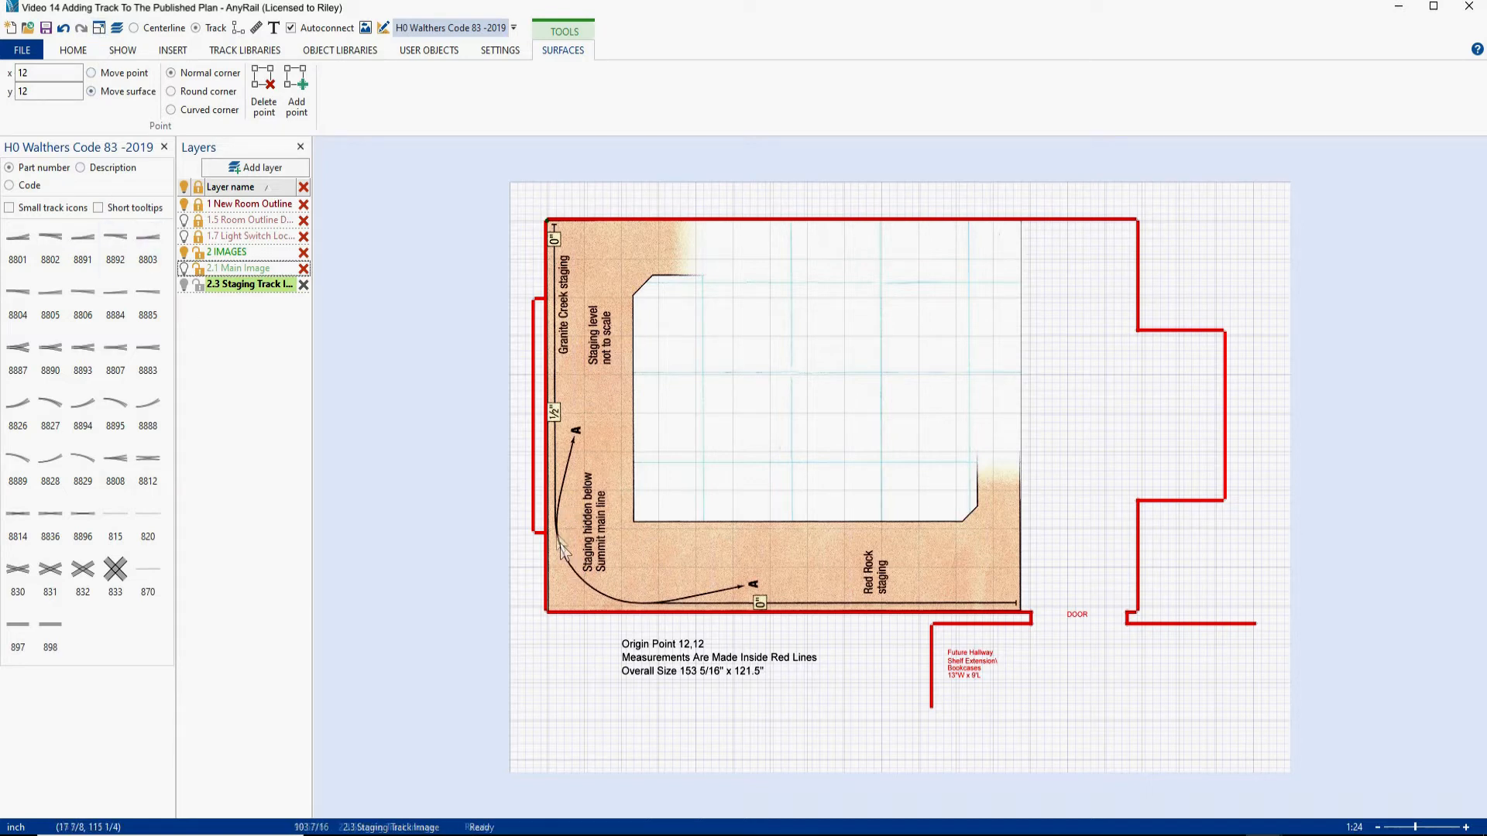
Send the staging image surface backward and turn on the 2.1 Main Image layer so the main plan covers it.
{"action": "left_click", "coordinate": [183, 269]}
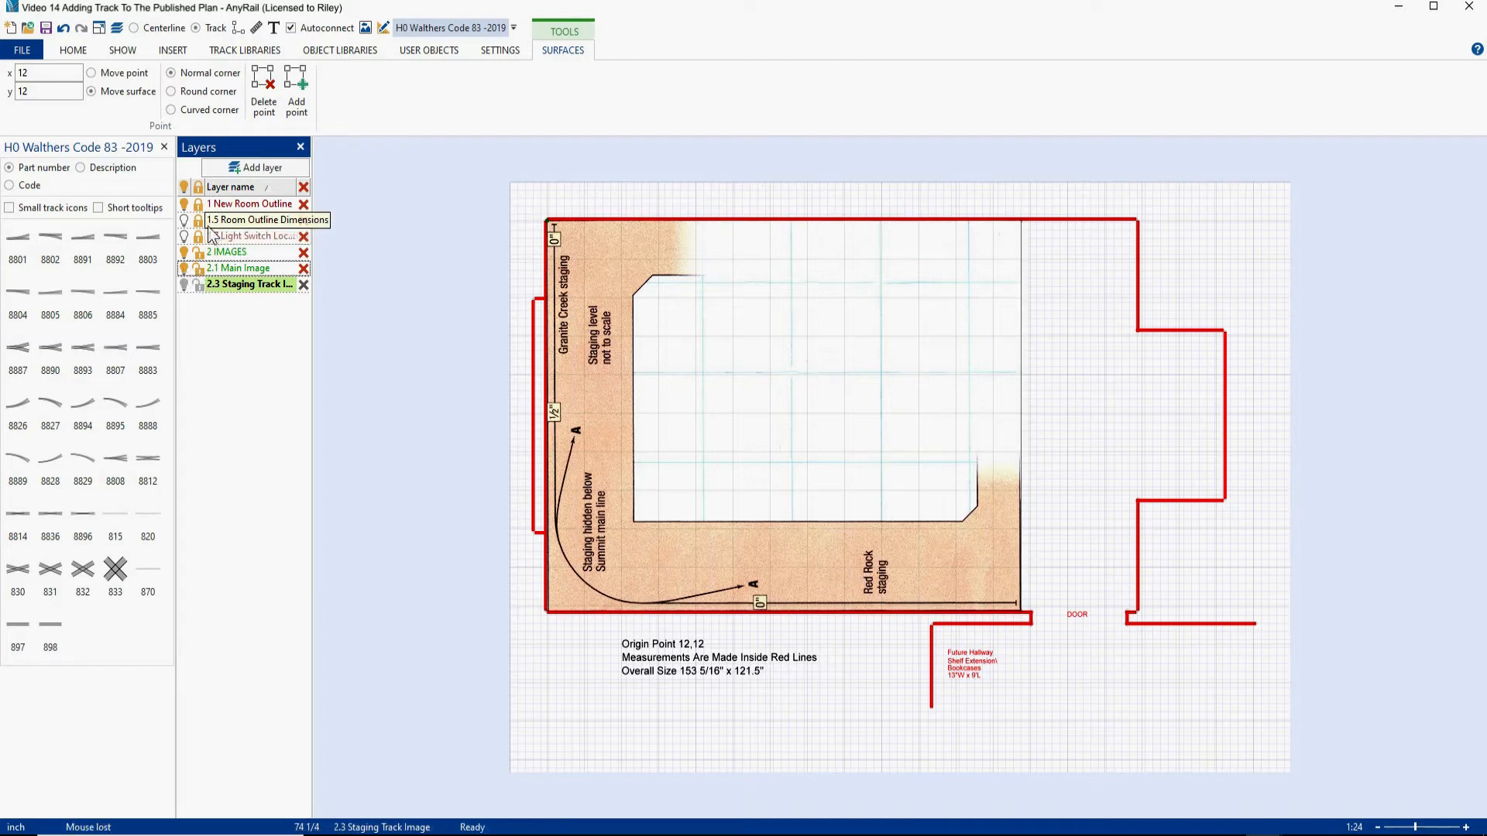
{"action": "left_click", "coordinate": [183, 269]}
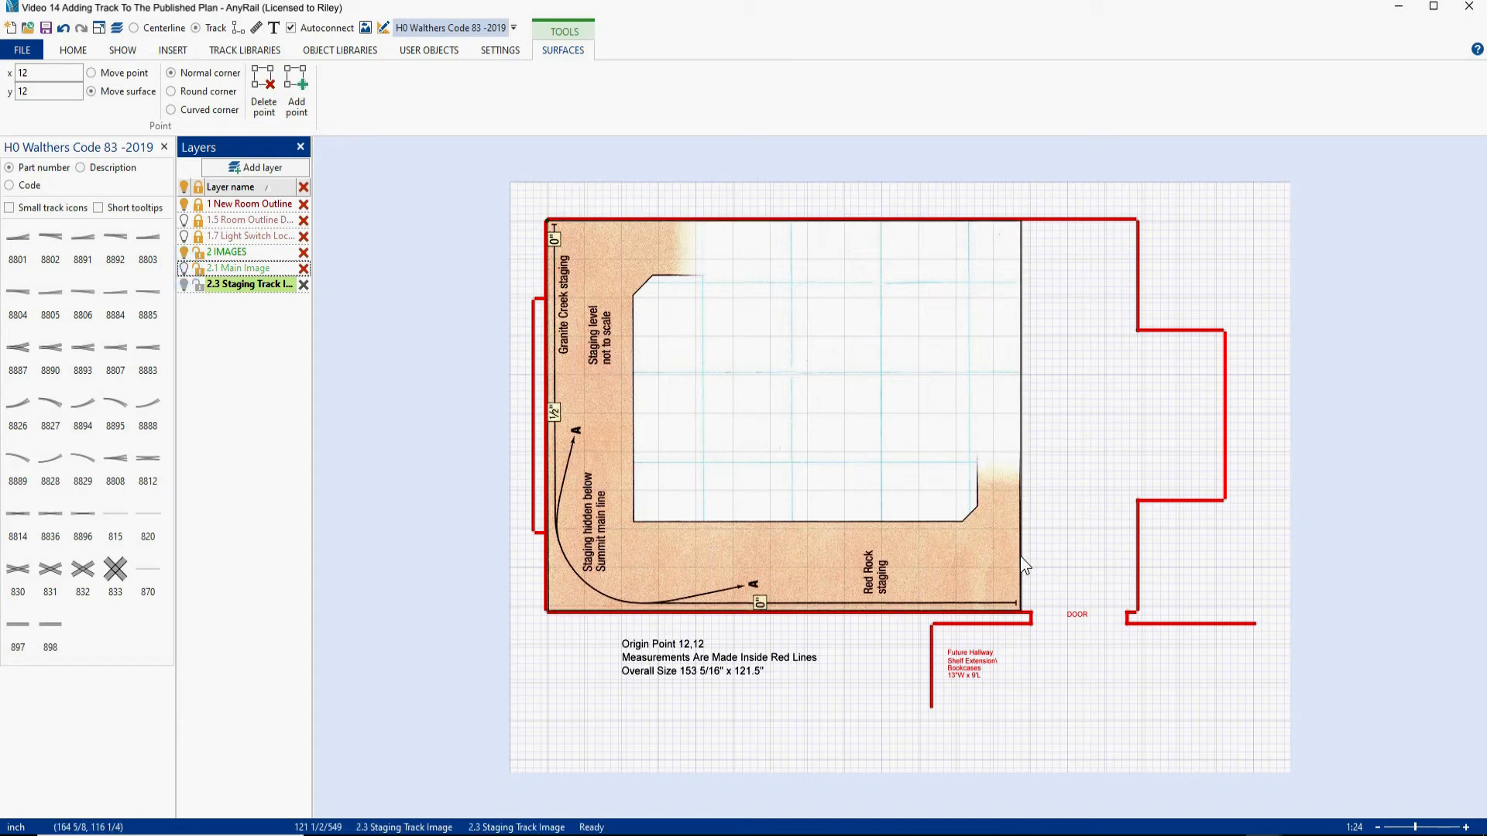
{"action": "left_click", "coordinate": [1020, 556]}
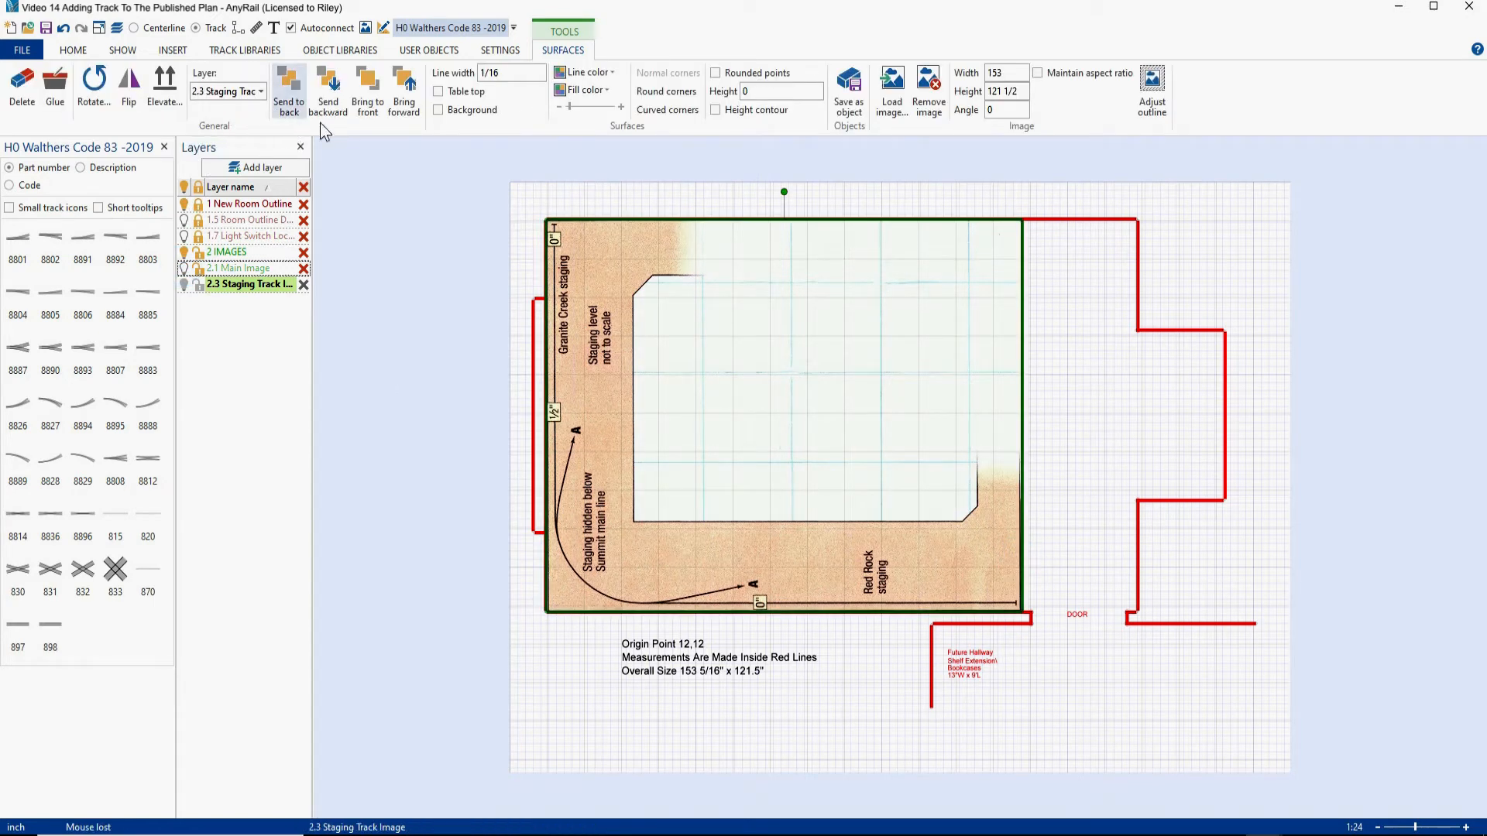
{"action": "left_click", "coordinate": [330, 90]}
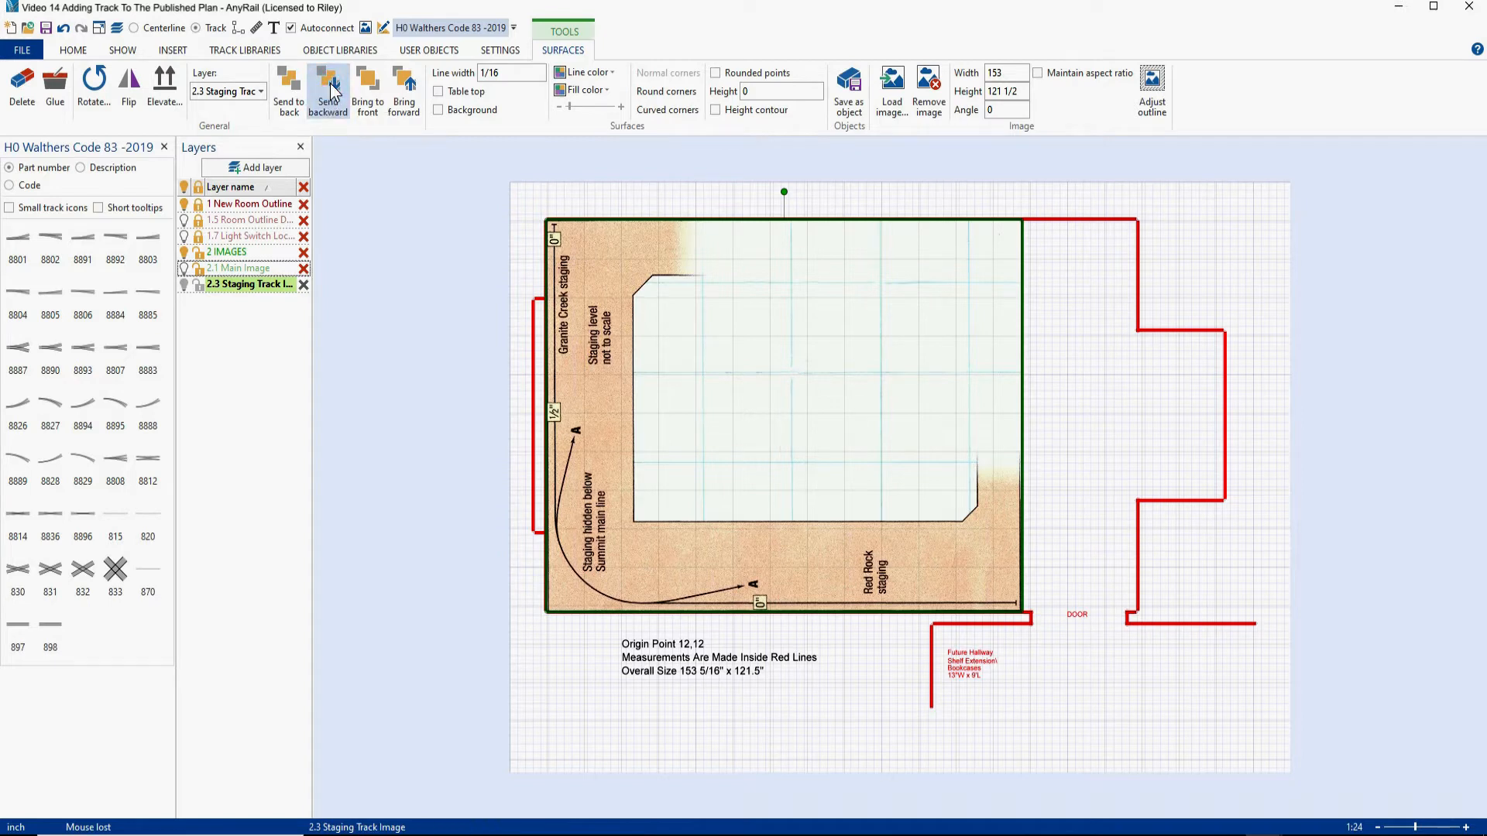
{"action": "left_click", "coordinate": [184, 269]}
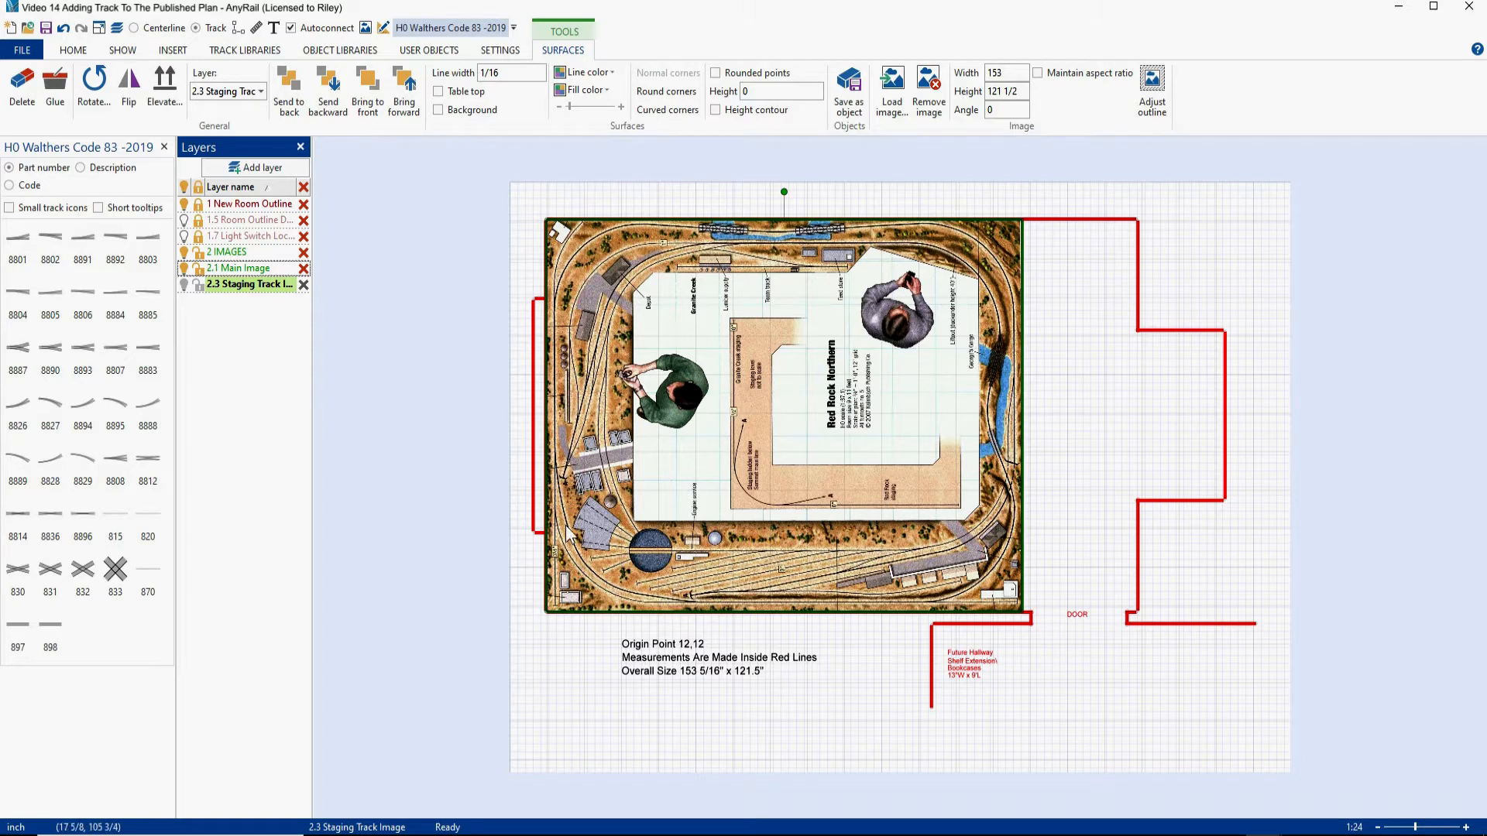
{"action": "left_click", "coordinate": [184, 269]}
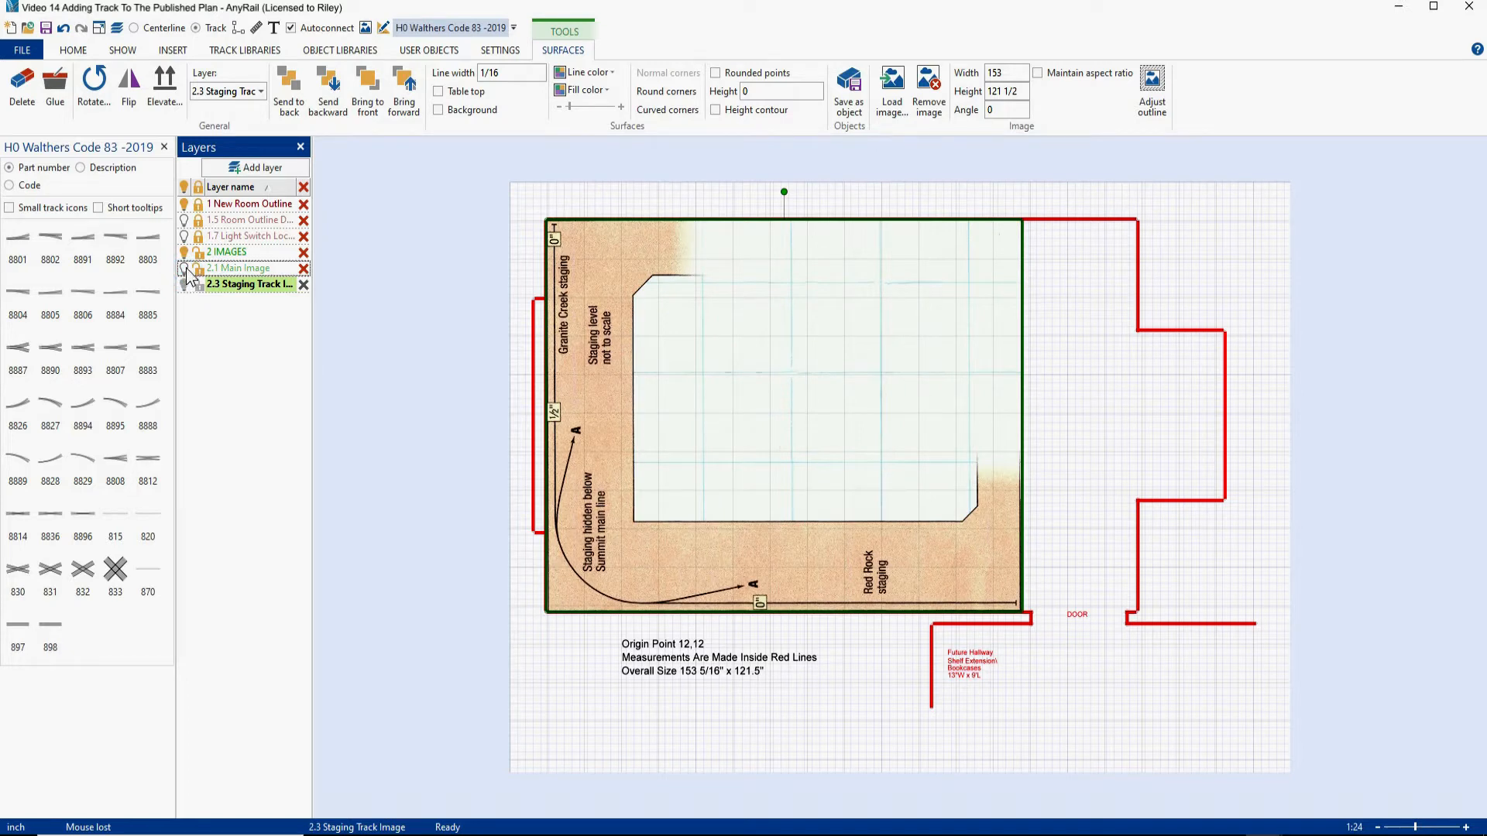
{"action": "left_click", "coordinate": [185, 268]}
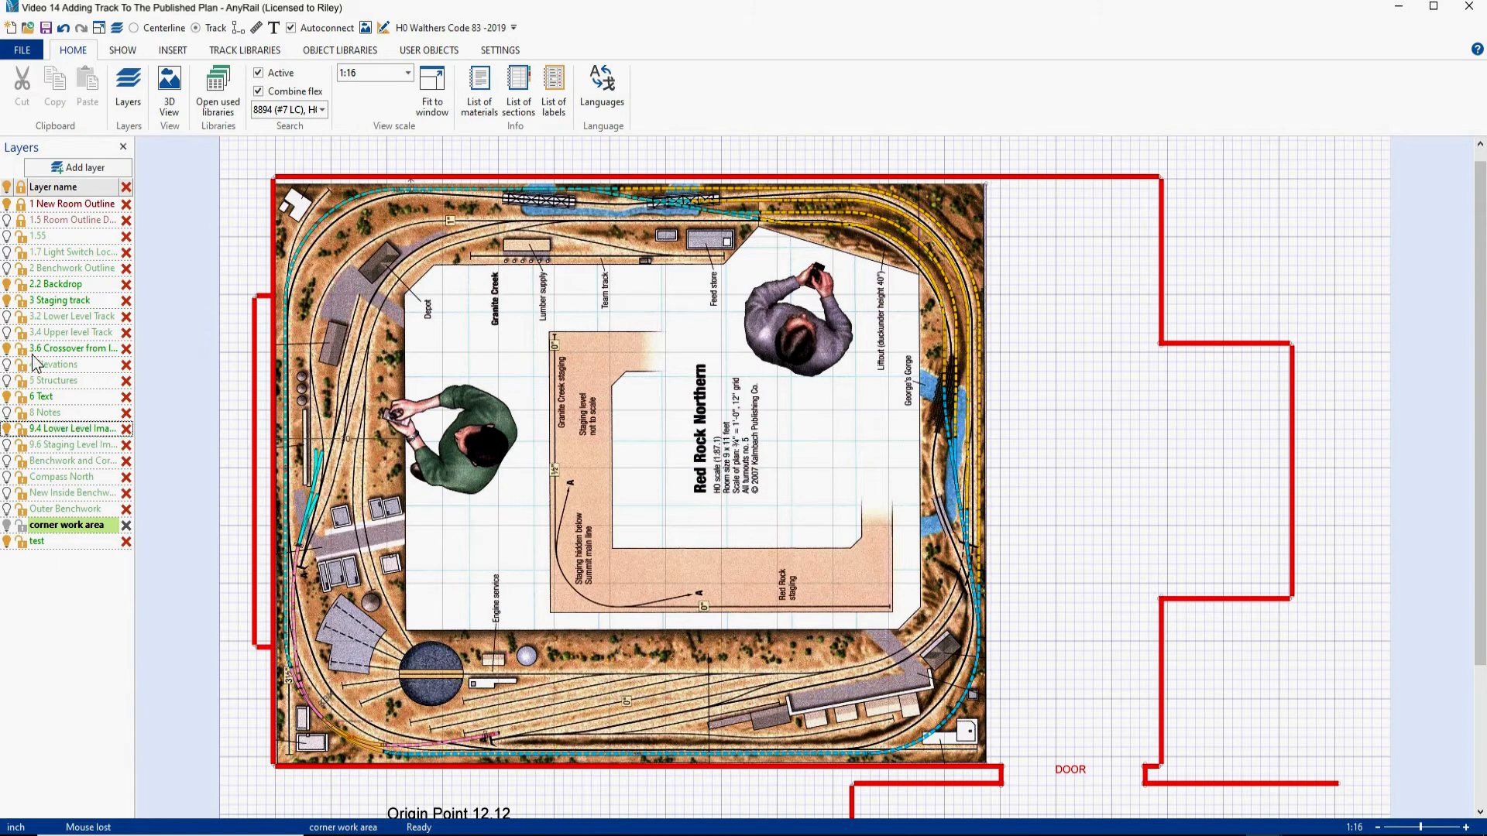
In the finished example plan, hide the 9.4 Lower Level Image layer and toggle the 9.6 Staging Level Image layer to examine the track.
{"action": "left_click", "coordinate": [7, 429]}
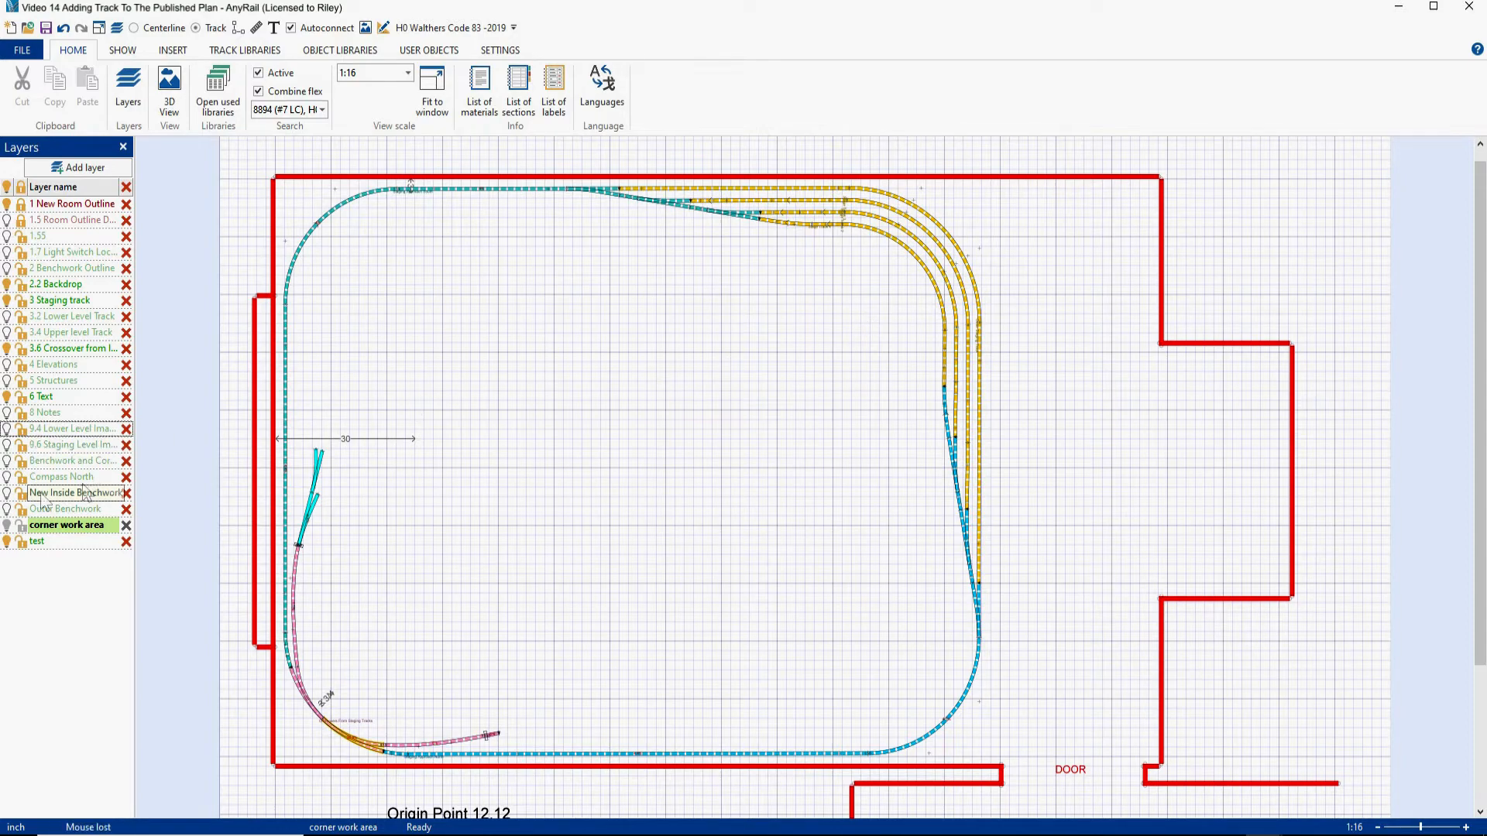
{"action": "left_click", "coordinate": [6, 445]}
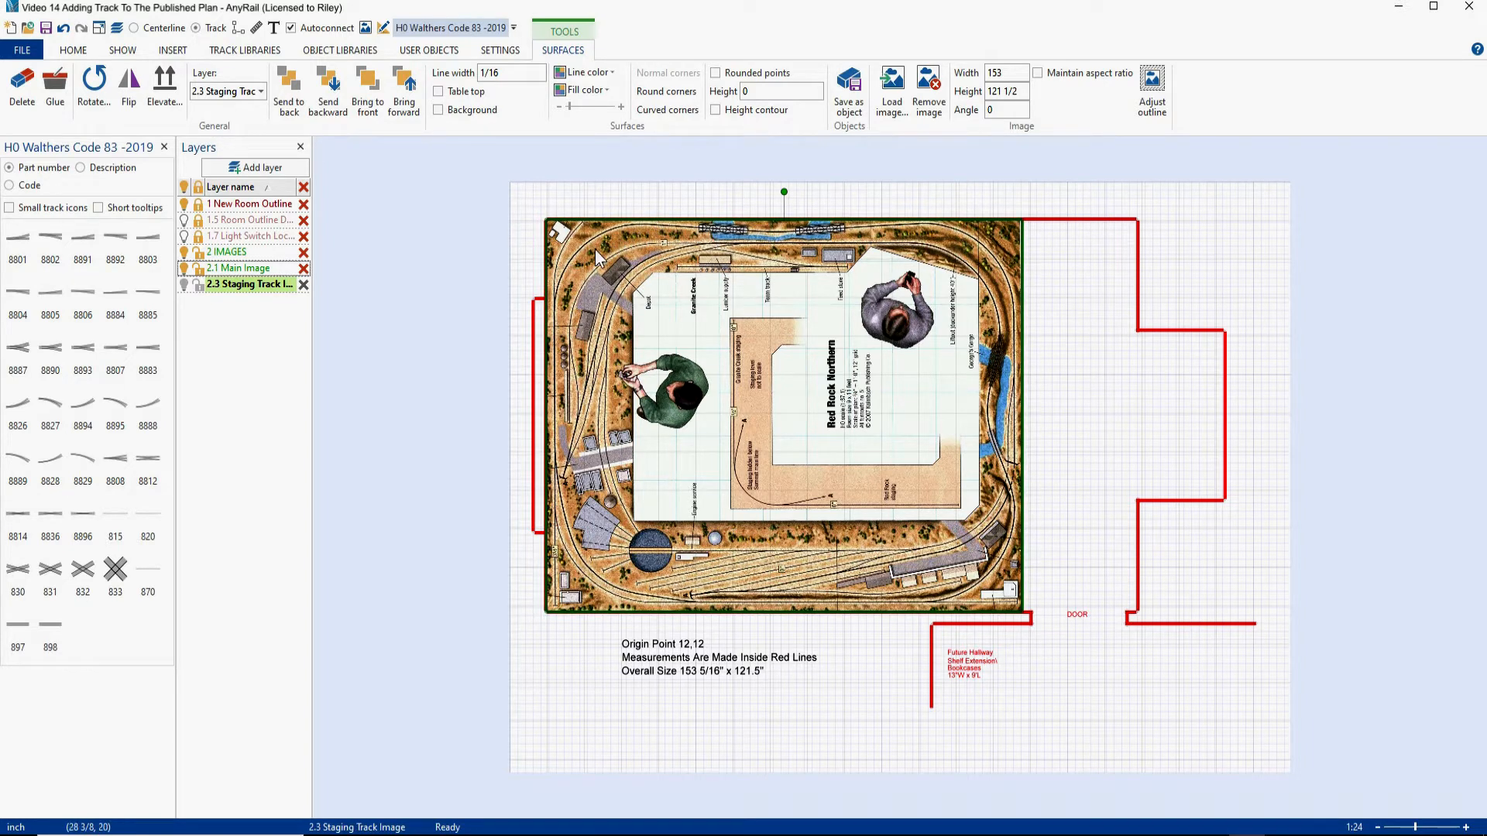
Add a new layer and name it 3 TRACK.
{"action": "left_click", "coordinate": [667, 219]}
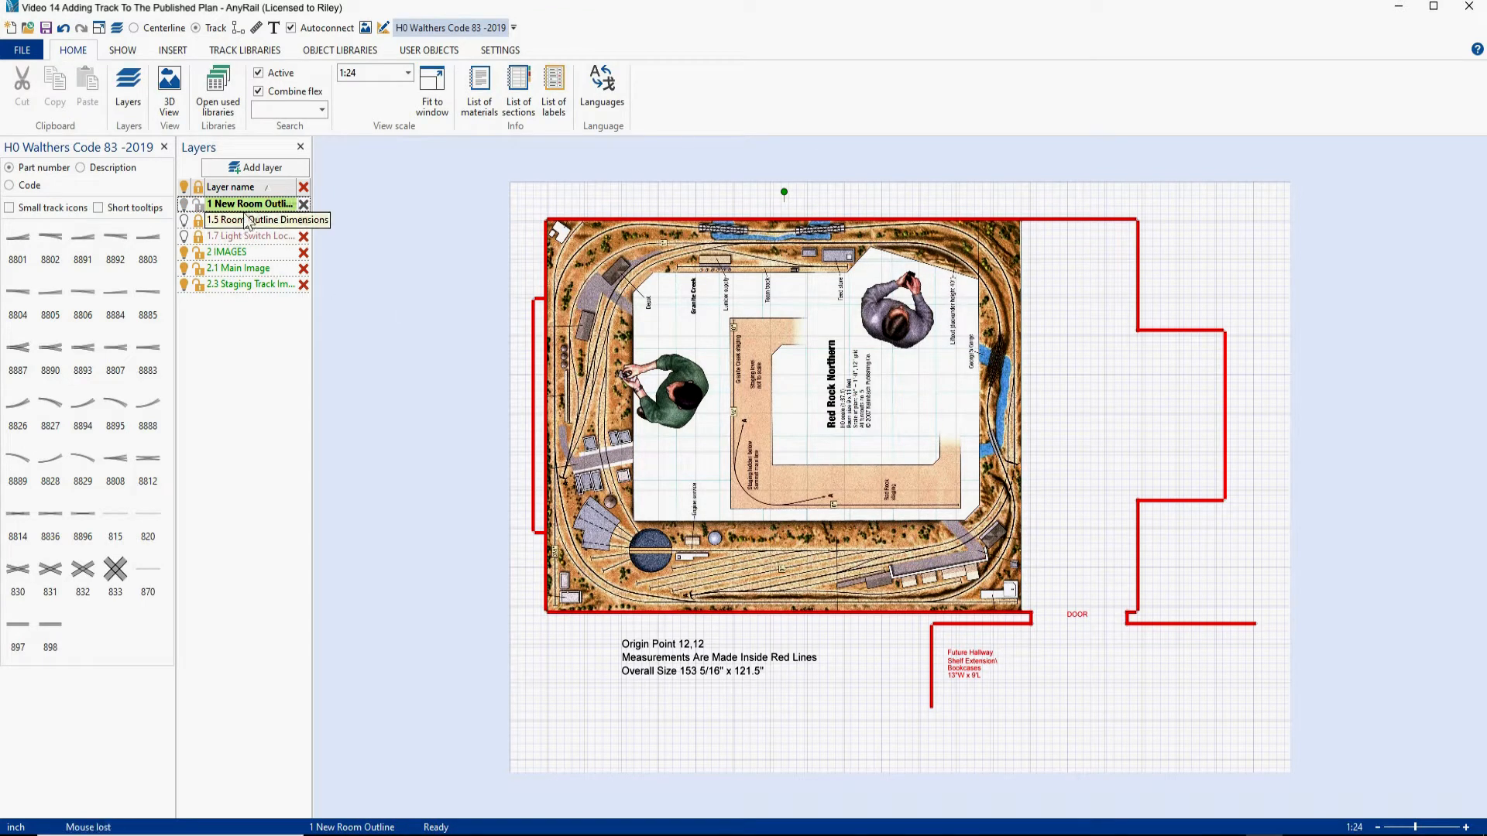
{"action": "left_click", "coordinate": [262, 167]}
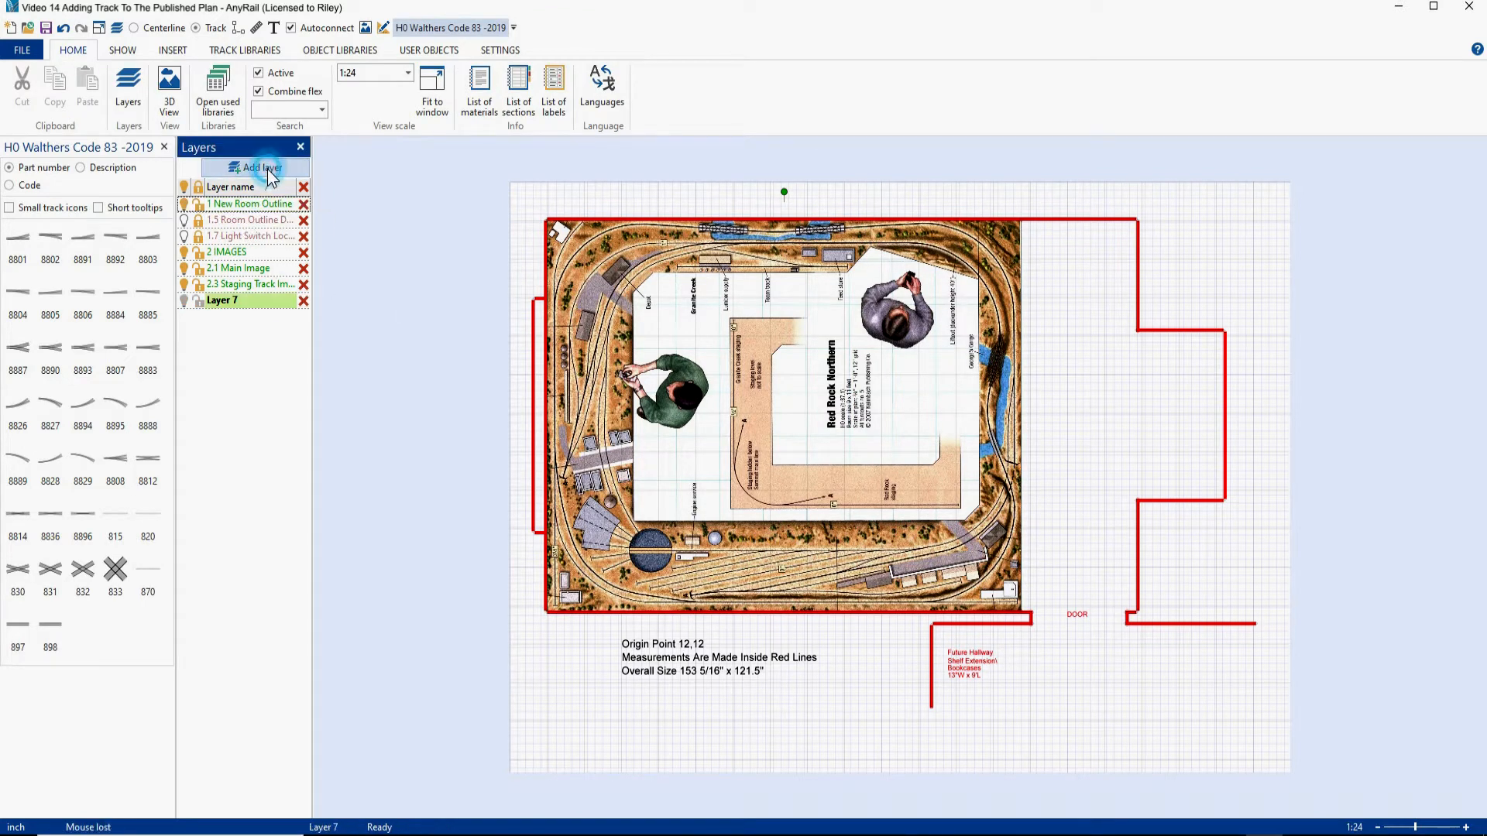
{"action": "double_click", "coordinate": [244, 301]}
{"action": "left_click_drag", "start_coordinate": [244, 302], "coordinate": [207, 301]}
{"action": "type", "text": "3"}
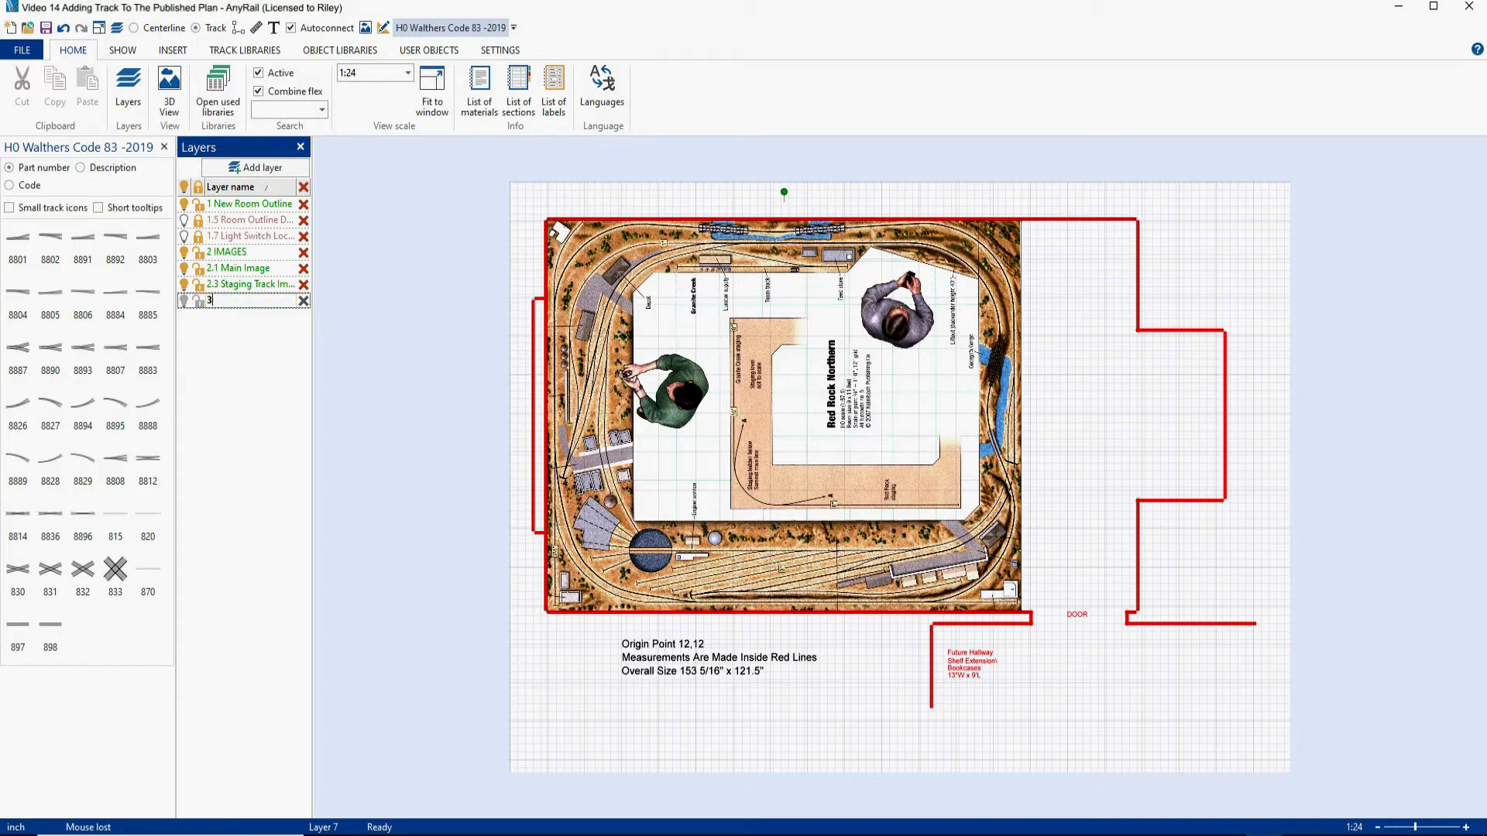
{"action": "type", "text": " TRACK"}
{"action": "key", "text": "Return"}
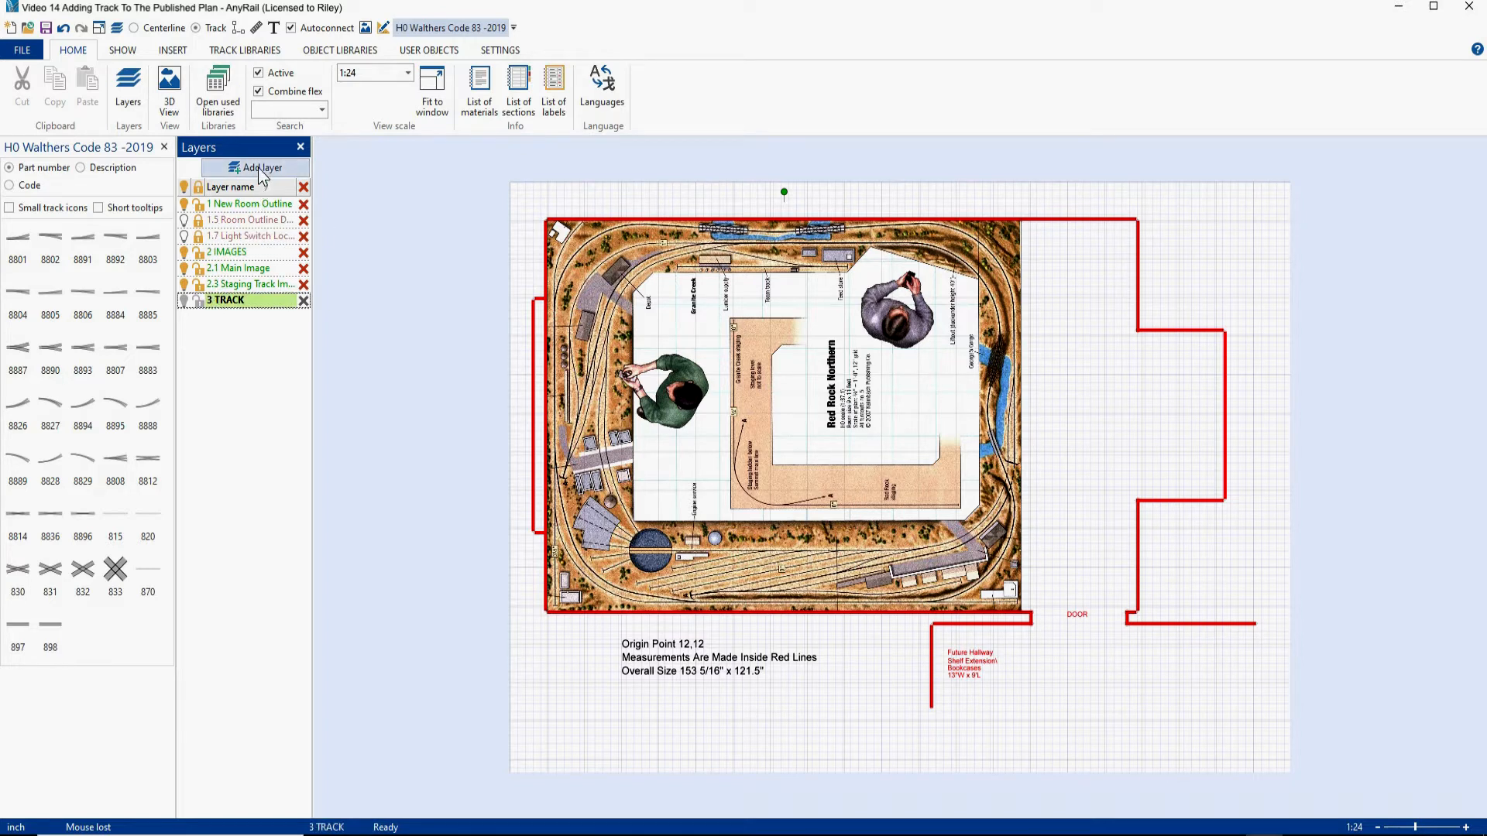
Add another layer and name it 3.1 Upper Level Track.
{"action": "left_click", "coordinate": [261, 169]}
{"action": "type", "text": "3.1 U"}
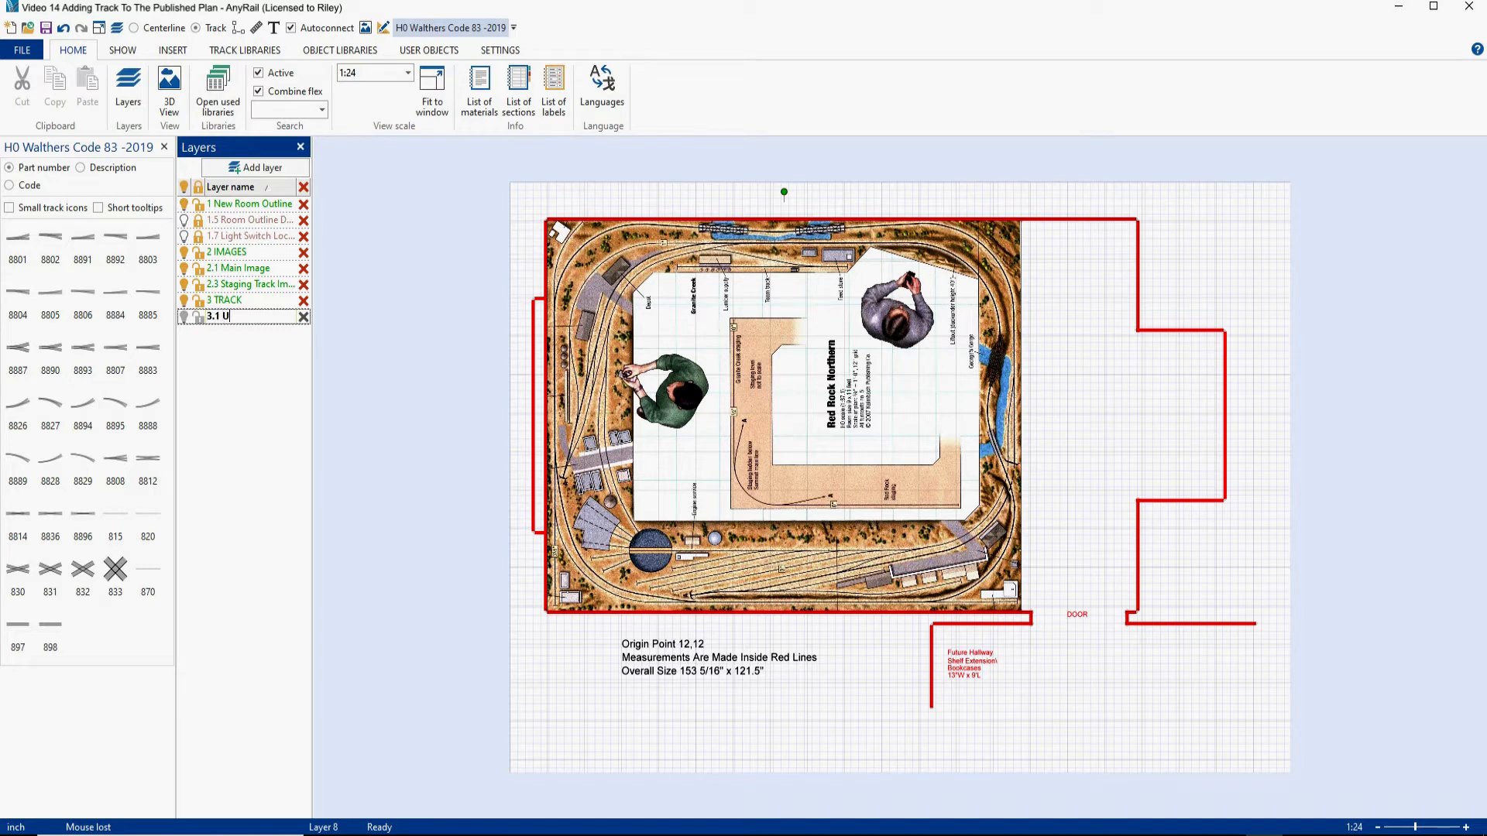
{"action": "type", "text": "pper Track"}
{"action": "left_click", "coordinate": [227, 318]}
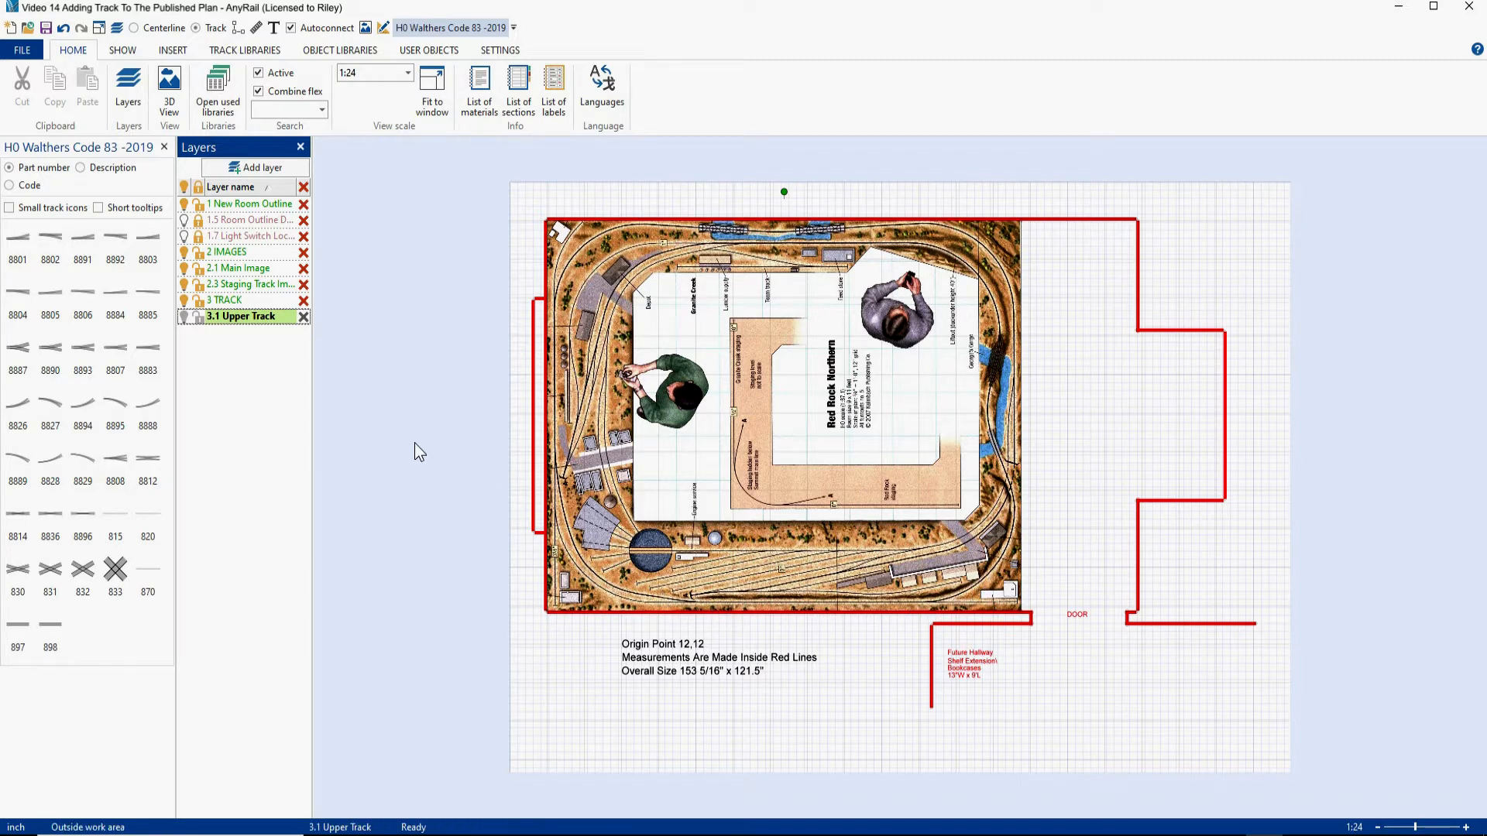
{"action": "left_click", "coordinate": [253, 316]}
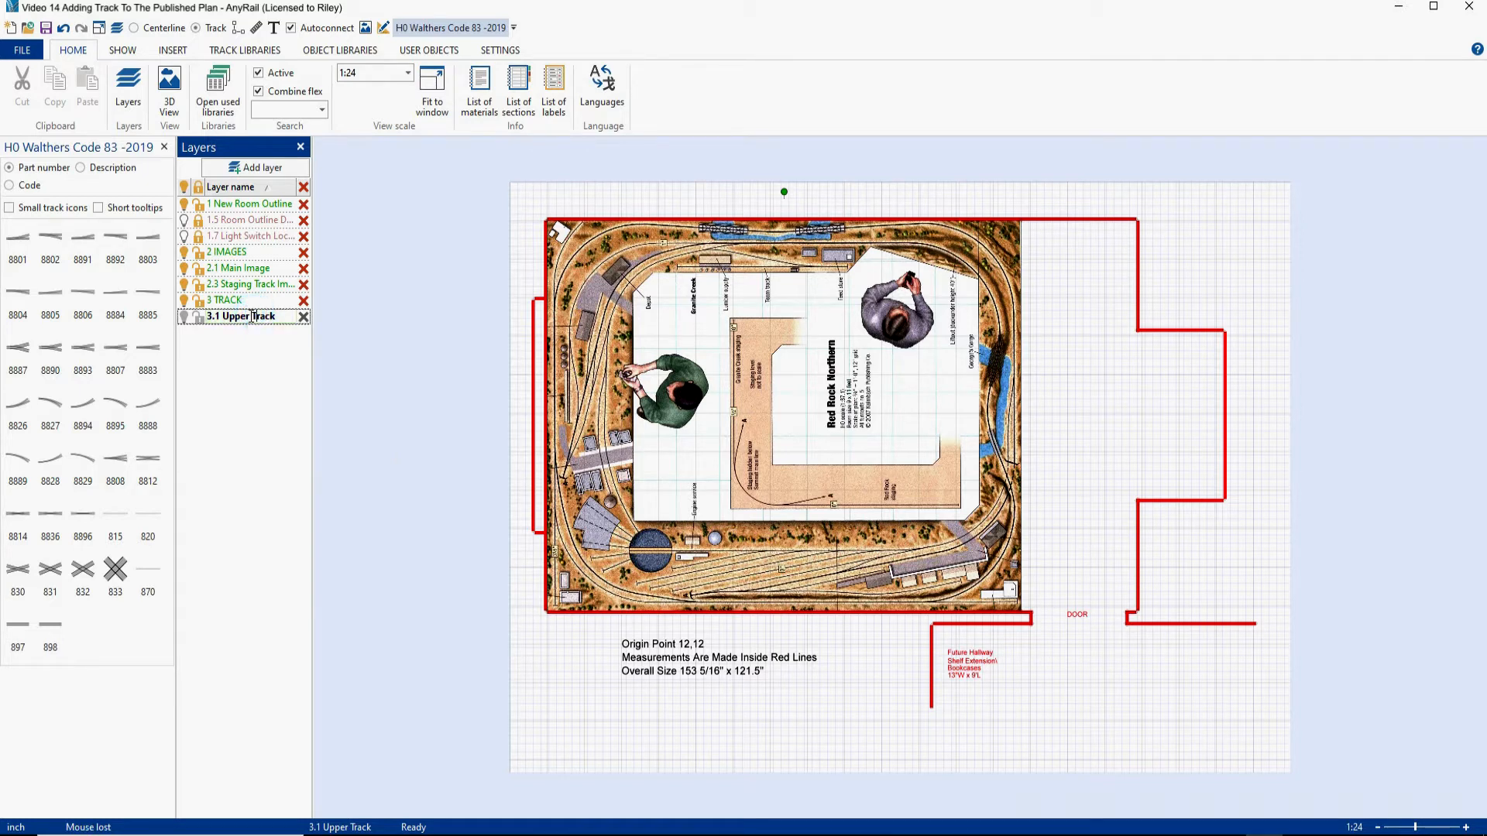
{"action": "type", "text": "Level"}
{"action": "key", "text": "Return"}
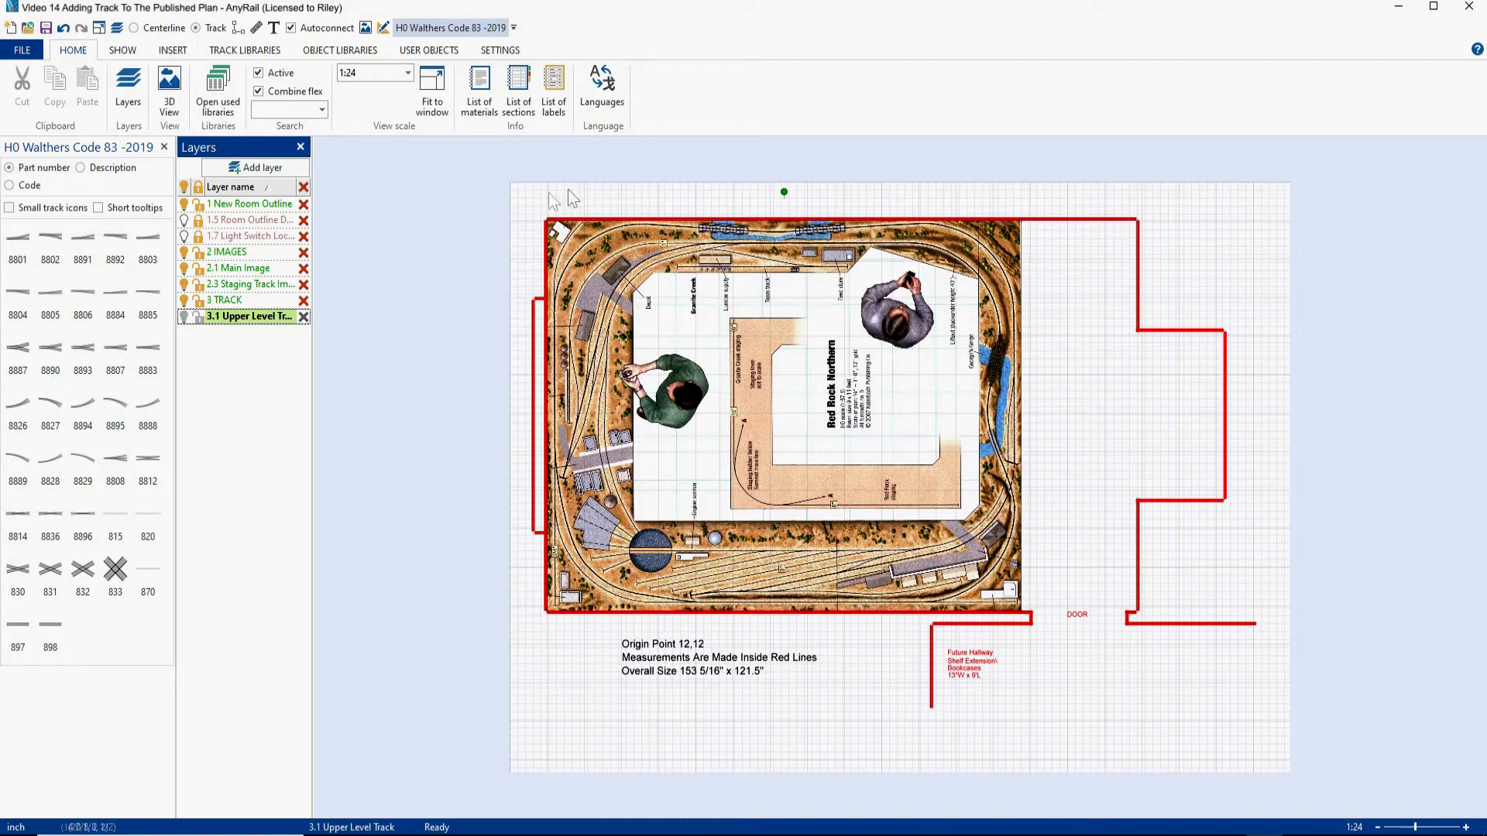
Close the layers list, reopen it, and close it again to free up drawing space.
{"action": "left_click", "coordinate": [301, 148]}
{"action": "left_click", "coordinate": [301, 148]}
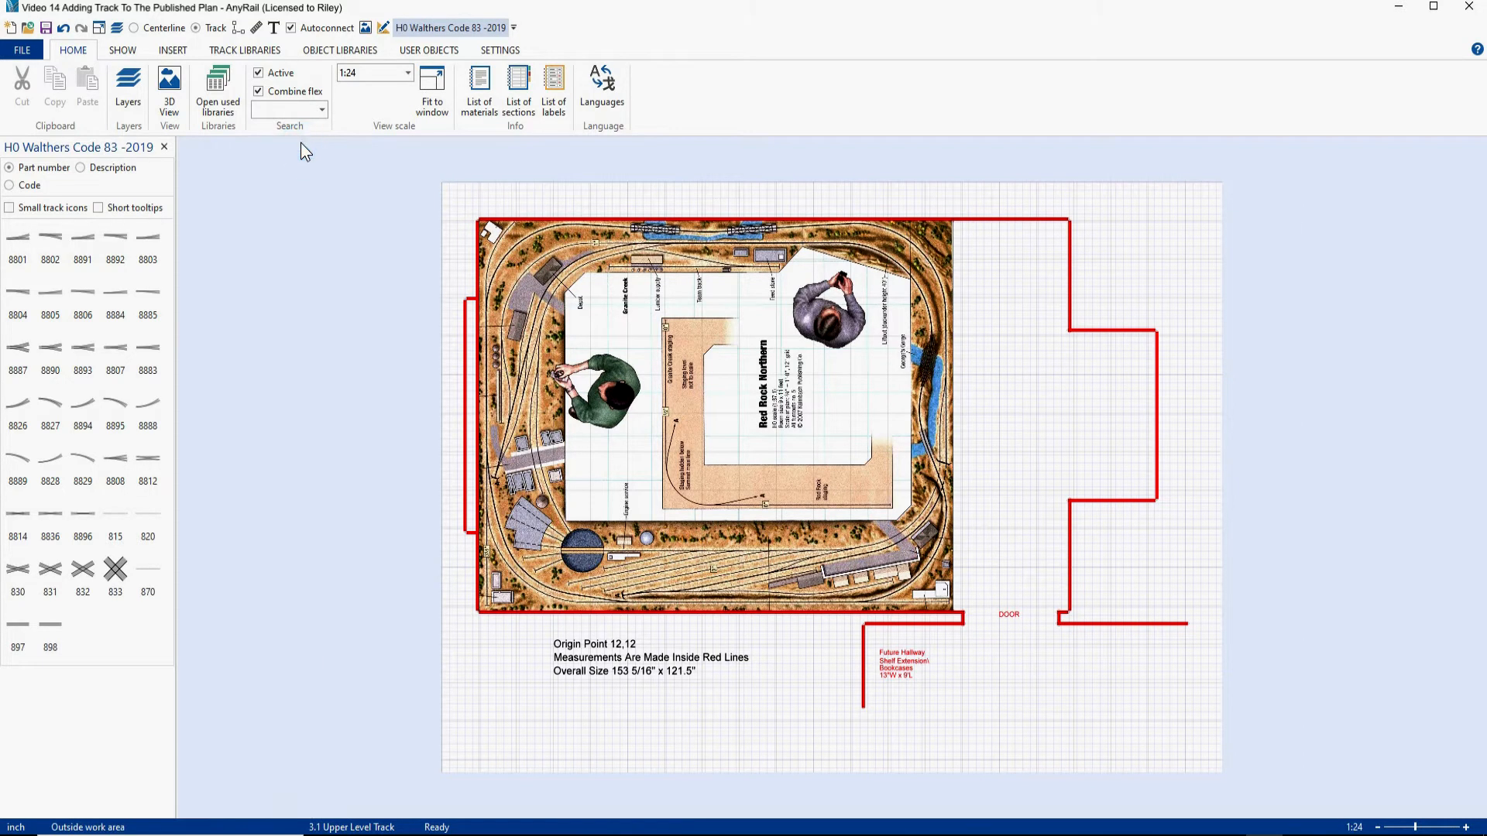
{"action": "right_click", "coordinate": [299, 239]}
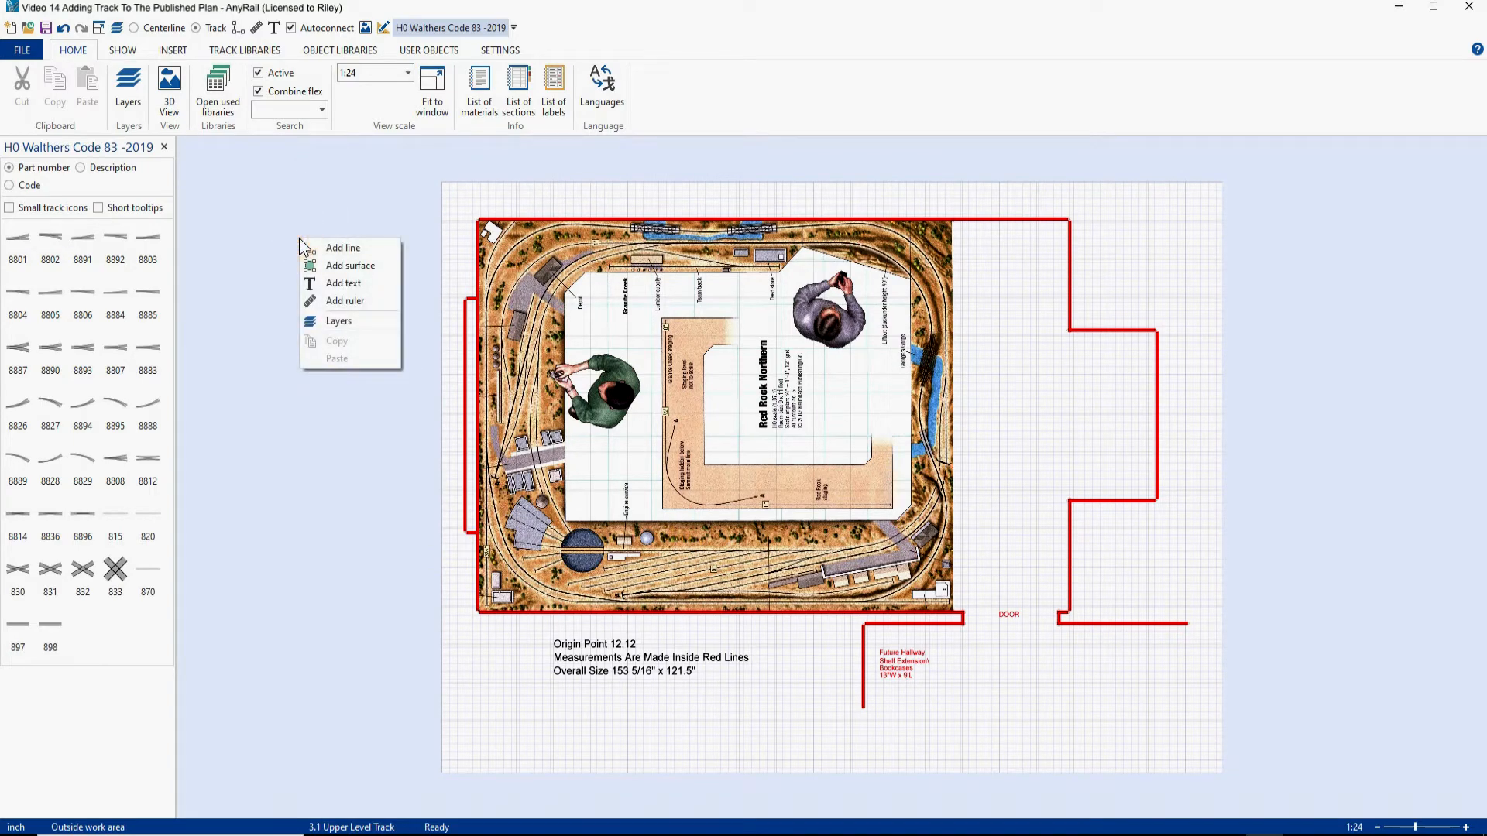
{"action": "left_click", "coordinate": [338, 319]}
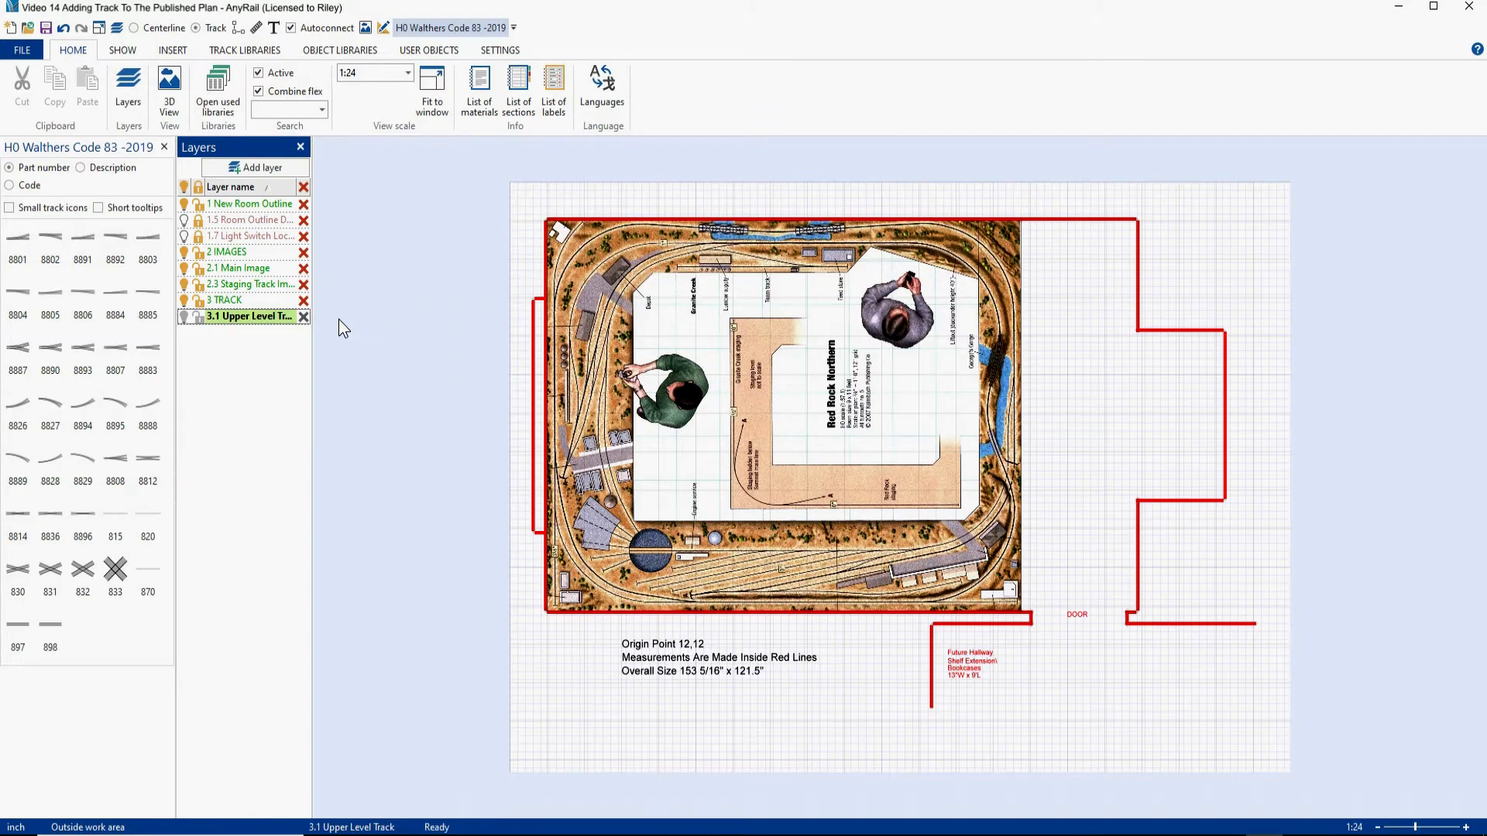
{"action": "left_click", "coordinate": [301, 148]}
Place a 39-inch 815 flex track horizontally across the Granite Creek and Lumber supply labels, and check the layers list.
{"action": "scroll", "coordinate": [444, 220], "scroll_direction": "up", "scroll_amount": 5}
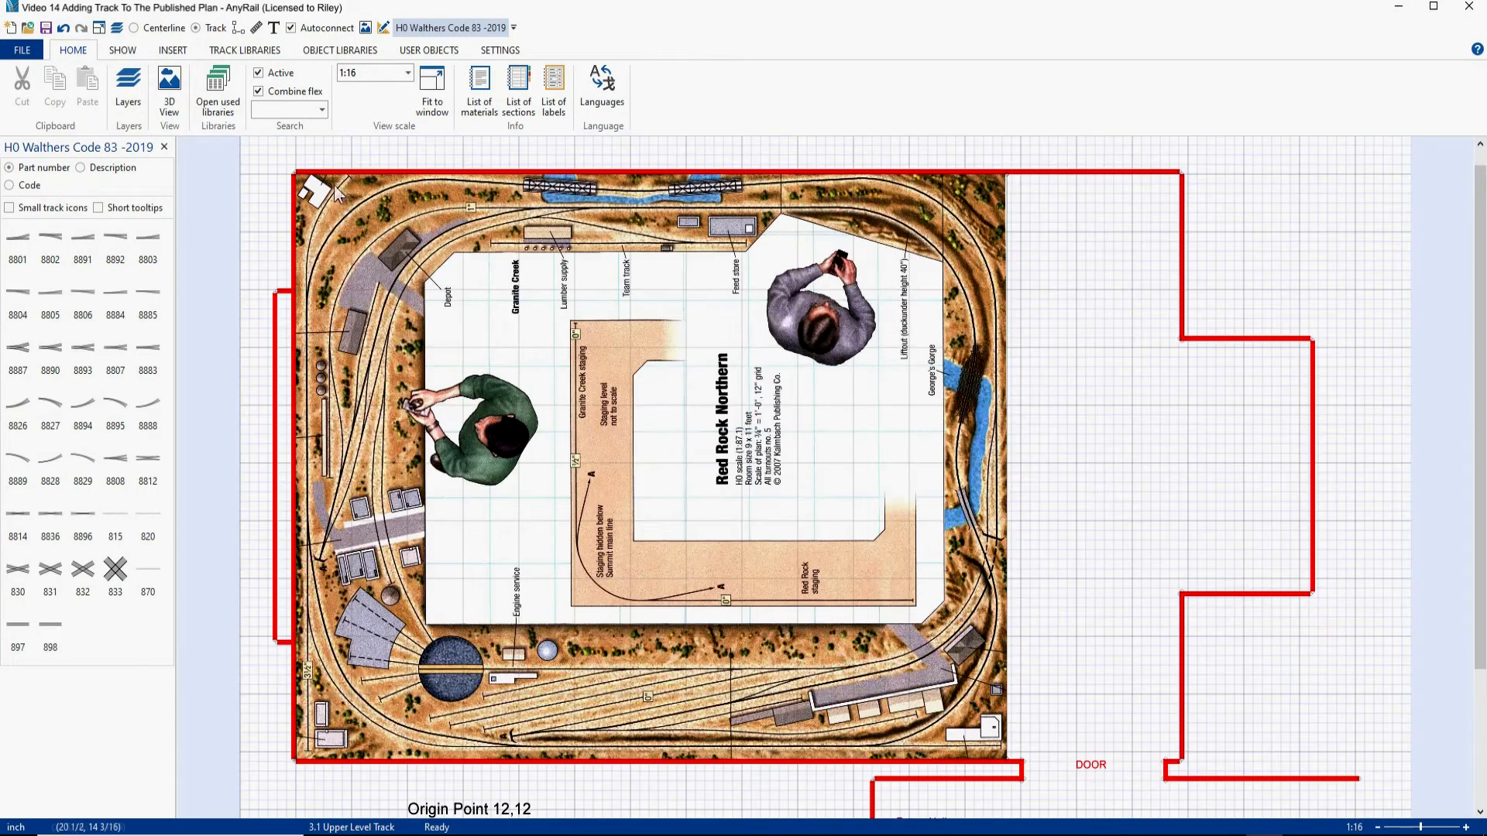
{"action": "scroll", "coordinate": [263, 173], "scroll_direction": "up", "scroll_amount": 3}
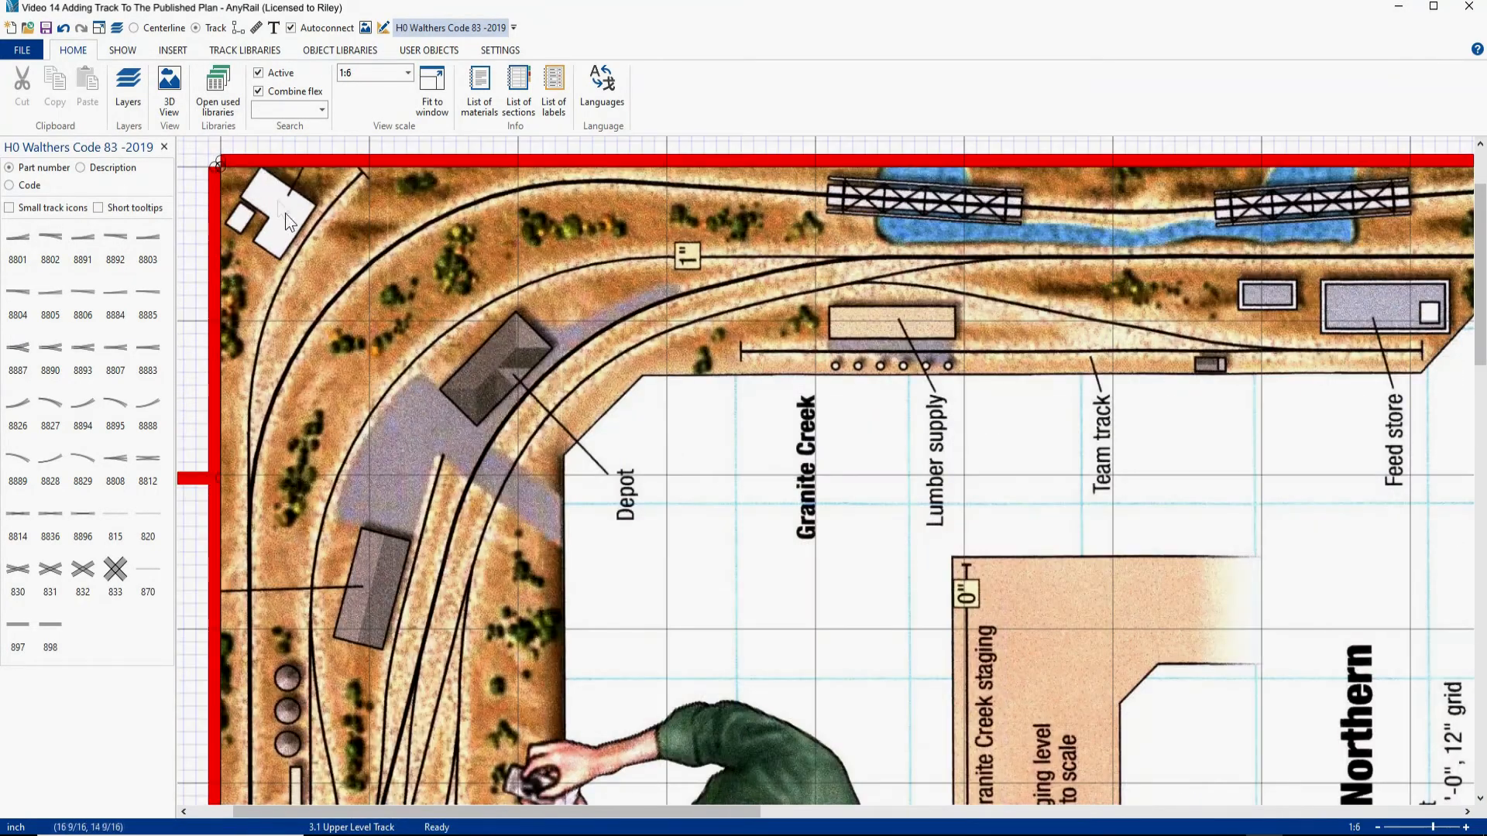
{"action": "left_click_drag", "start_coordinate": [341, 249], "coordinate": [540, 259]}
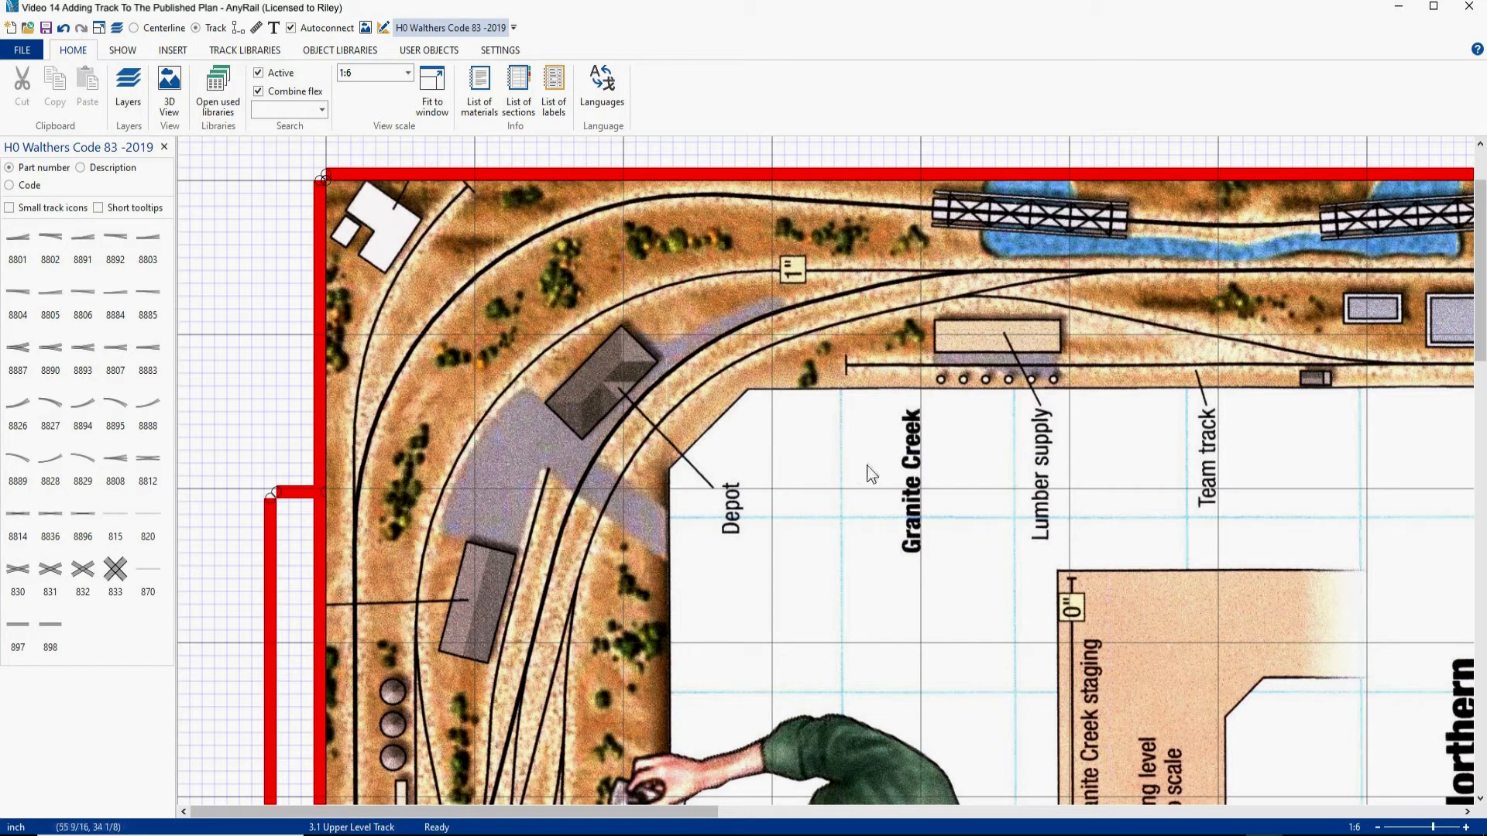
{"action": "middle_click_drag", "start_coordinate": [891, 388], "coordinate": [876, 430]}
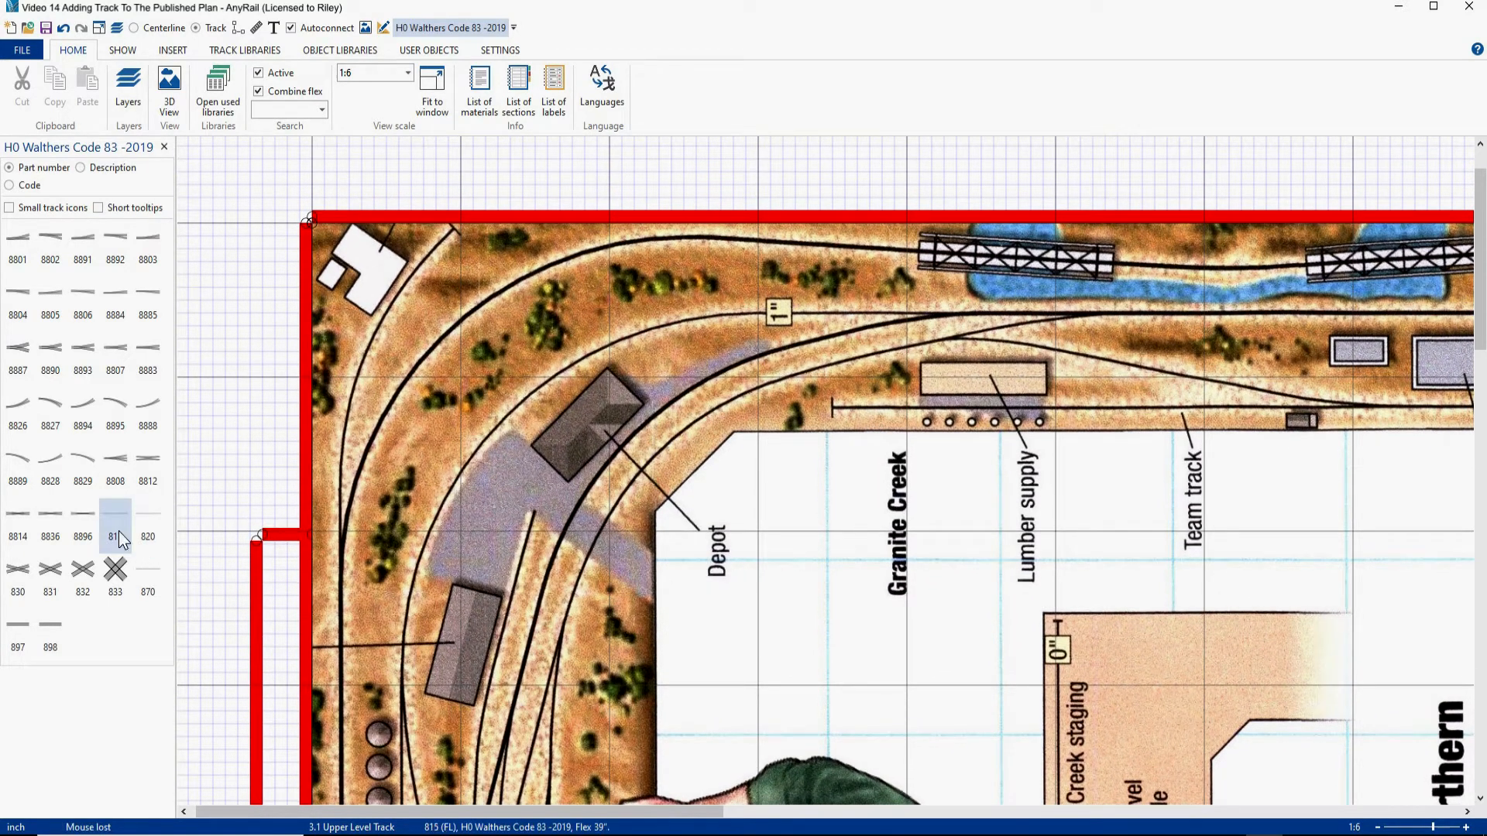
{"action": "left_click_drag", "start_coordinate": [115, 514], "coordinate": [1011, 499]}
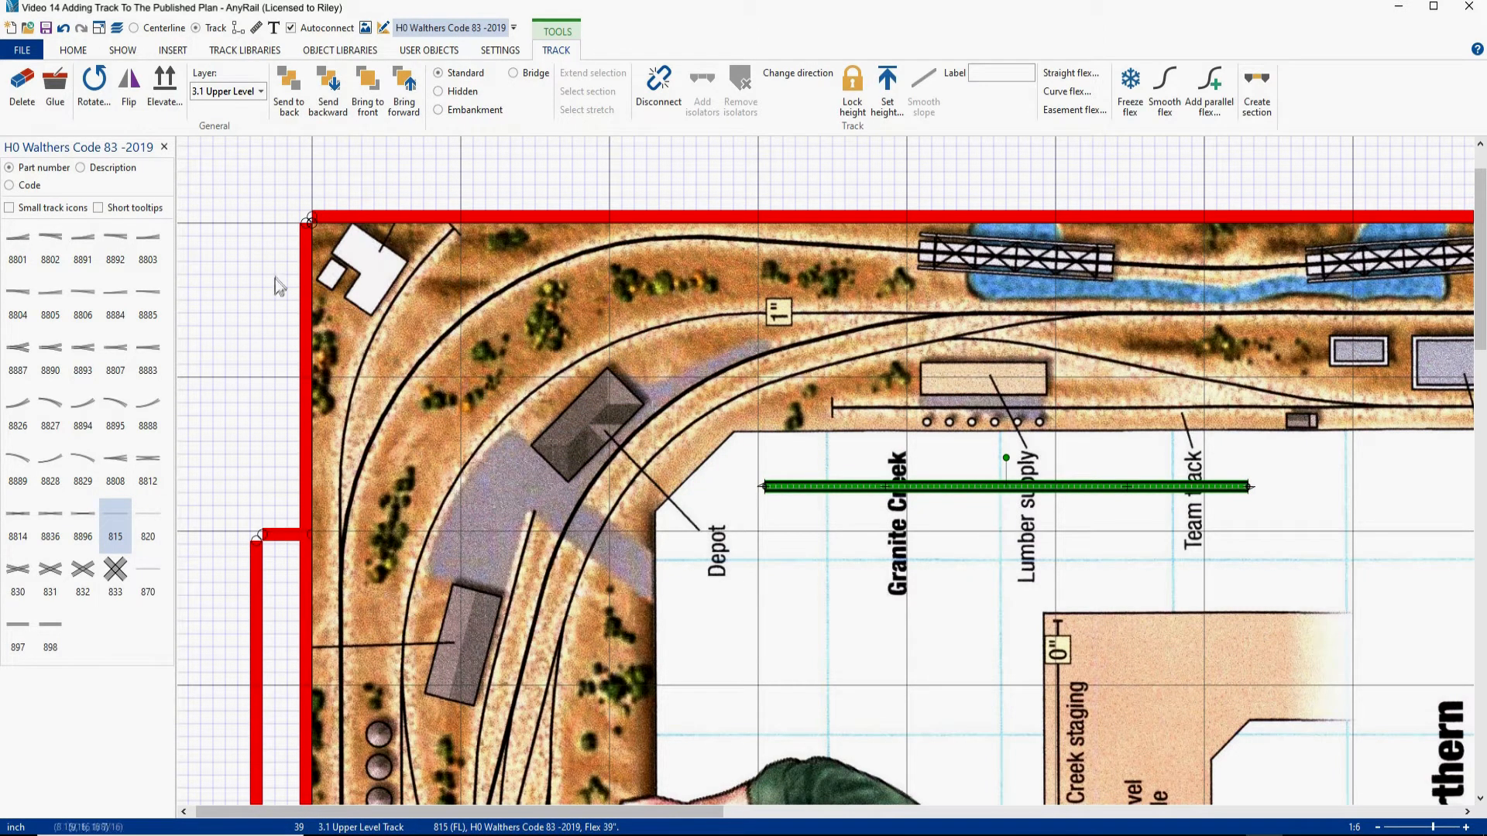
{"action": "right_click", "coordinate": [245, 234]}
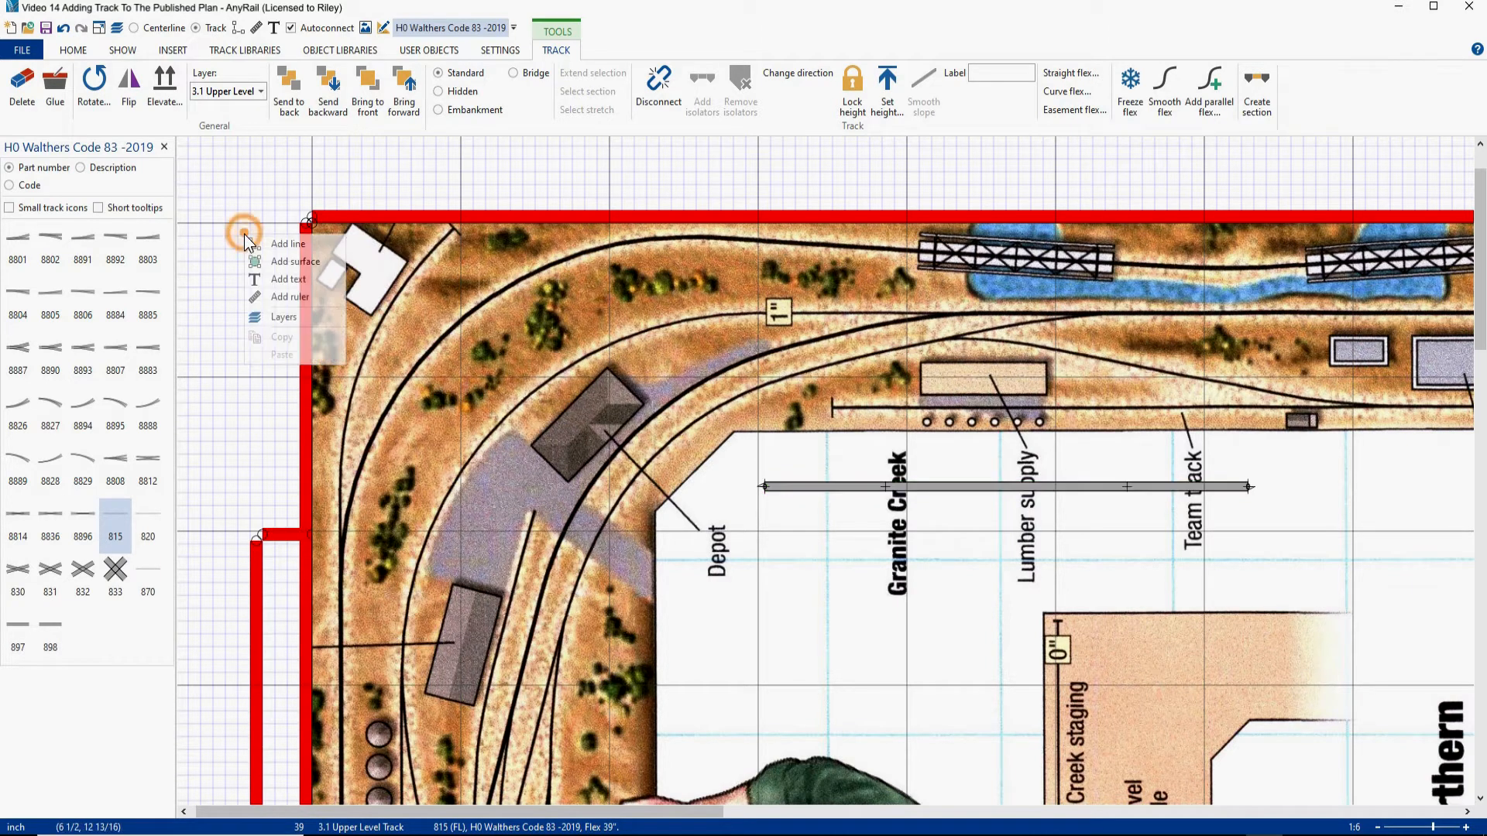
{"action": "left_click", "coordinate": [285, 317]}
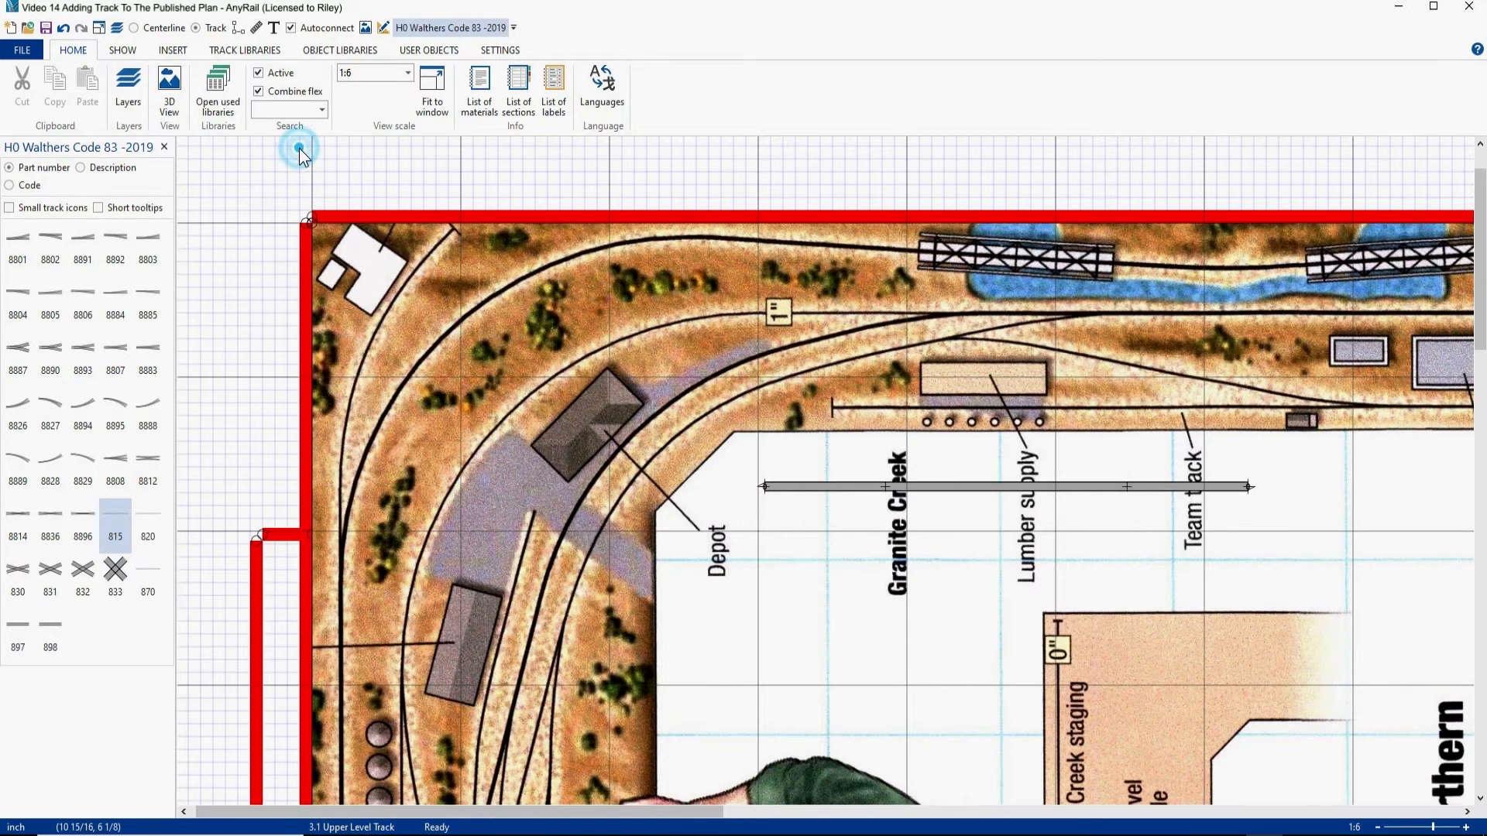
Cut the 39-inch flex track between the Lumber supply and Team track labels into about 26 7/8 and 12 1/8 inch pieces, and separate them.
{"action": "left_click", "coordinate": [300, 149]}
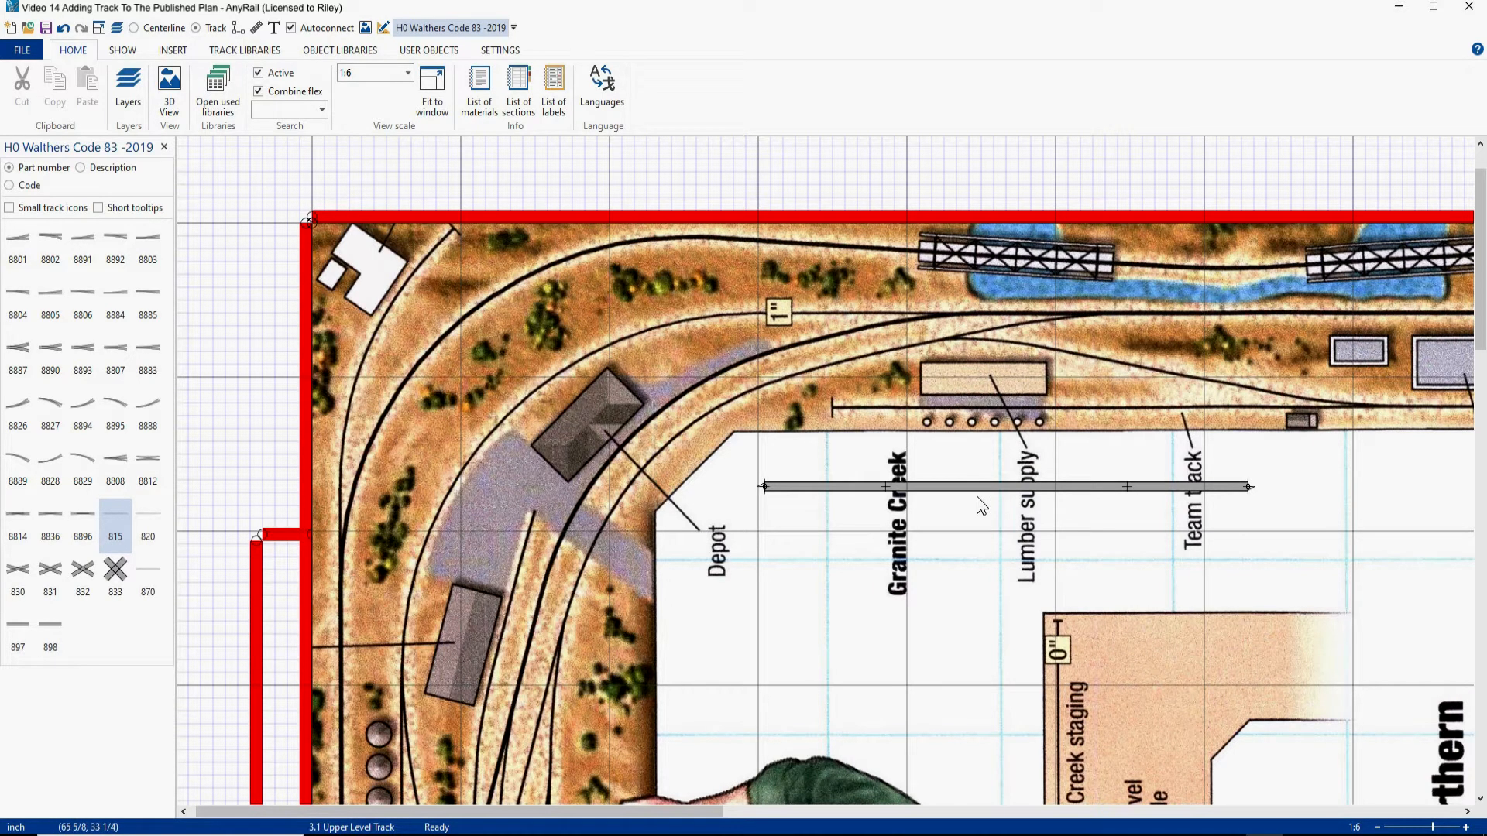
{"action": "right_click", "coordinate": [1096, 488]}
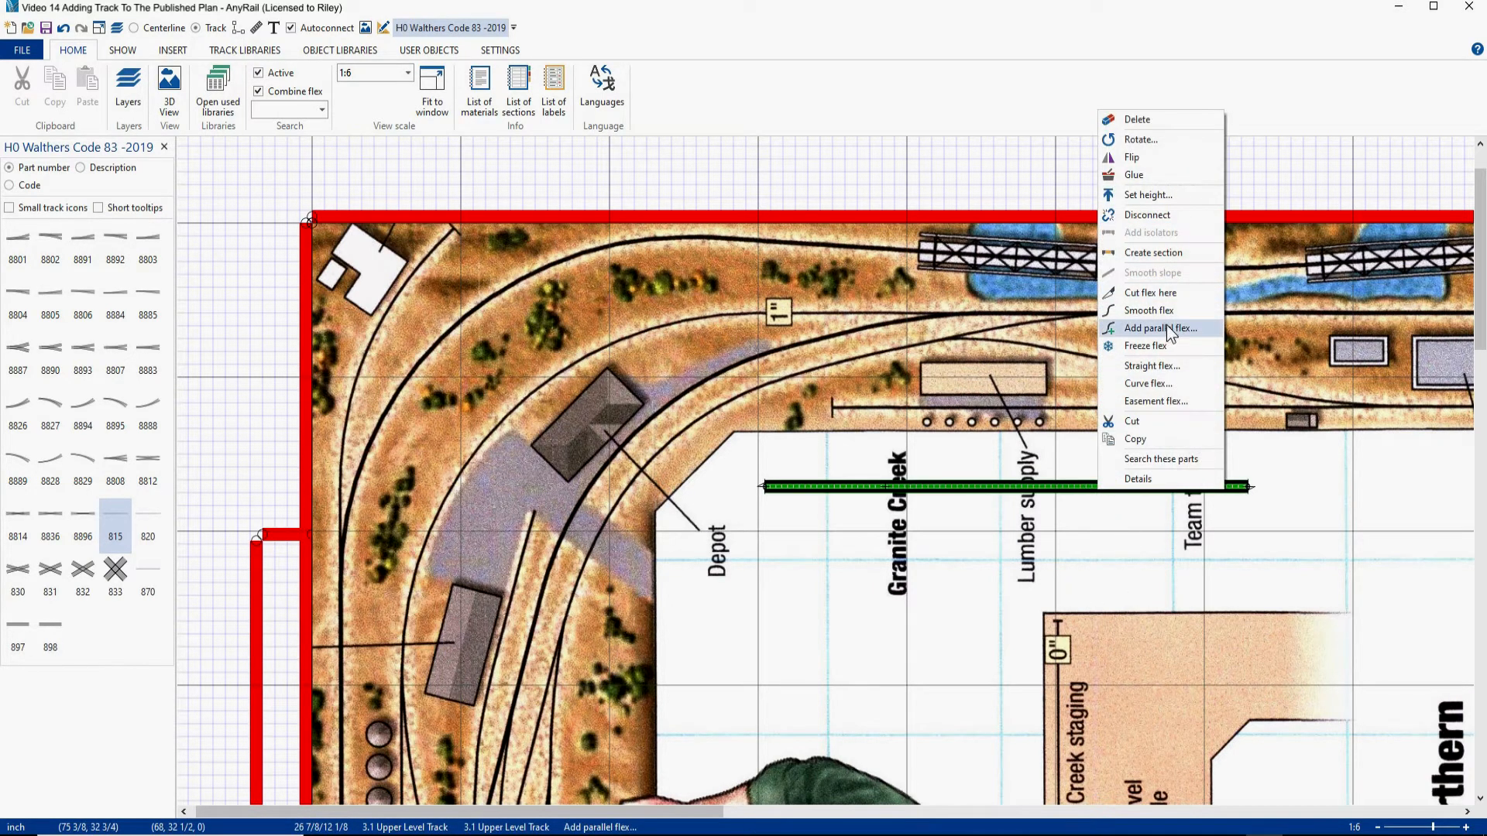
{"action": "left_click", "coordinate": [1144, 295]}
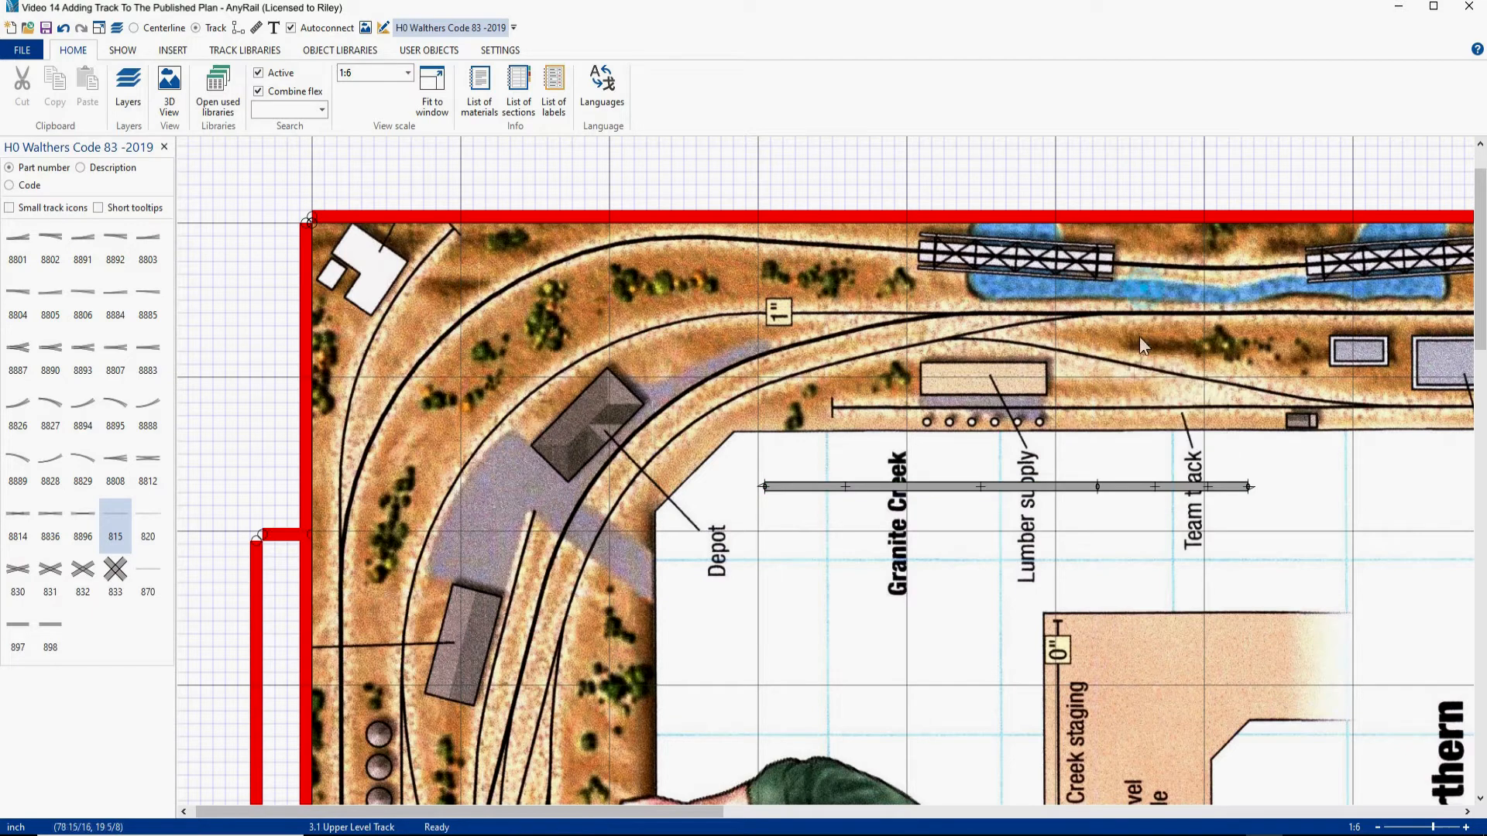
{"action": "left_click", "coordinate": [1098, 487]}
{"action": "left_click", "coordinate": [1097, 487]}
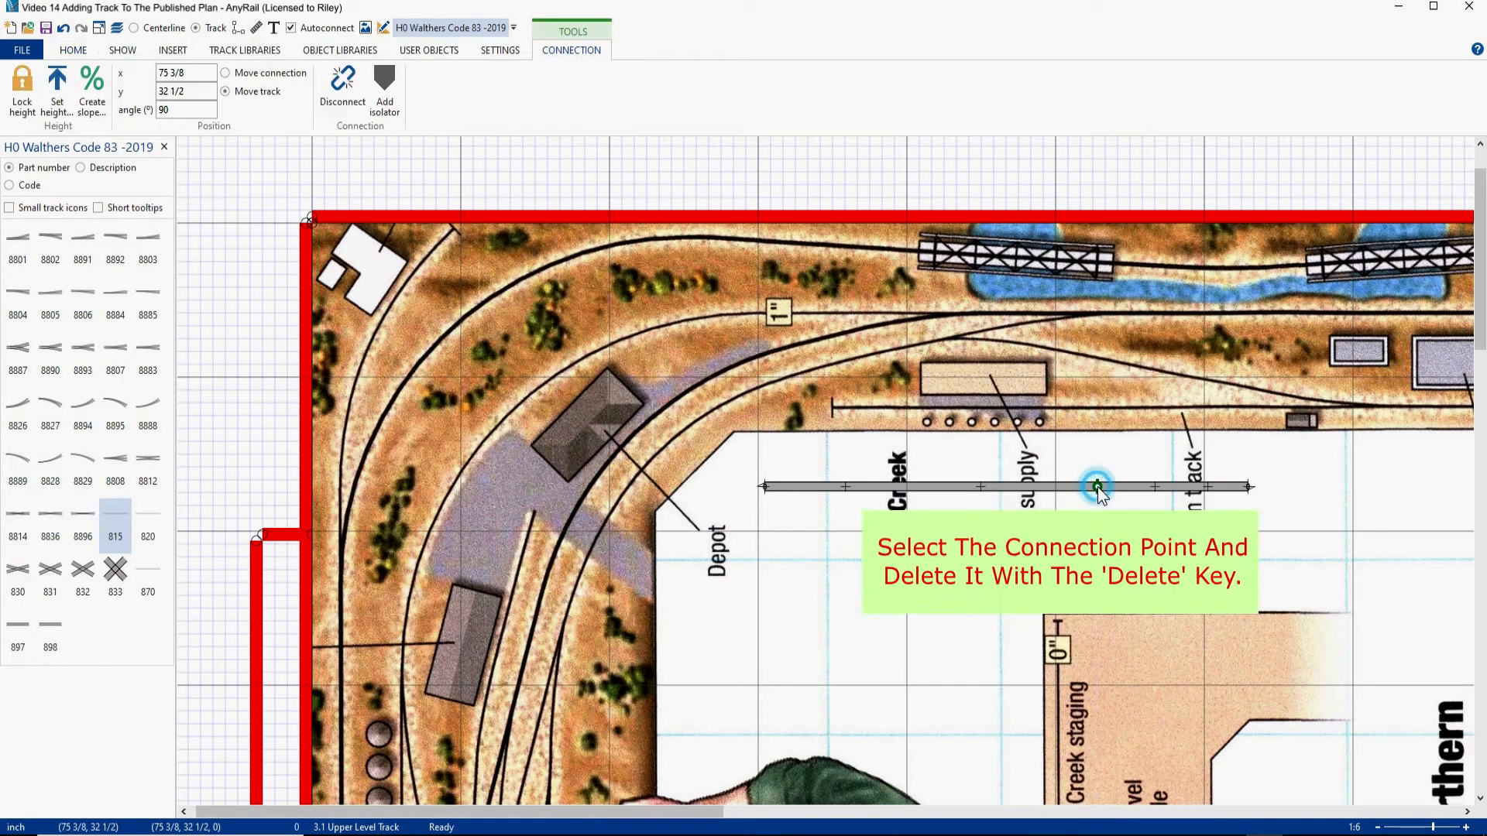
{"action": "key", "text": "Delete"}
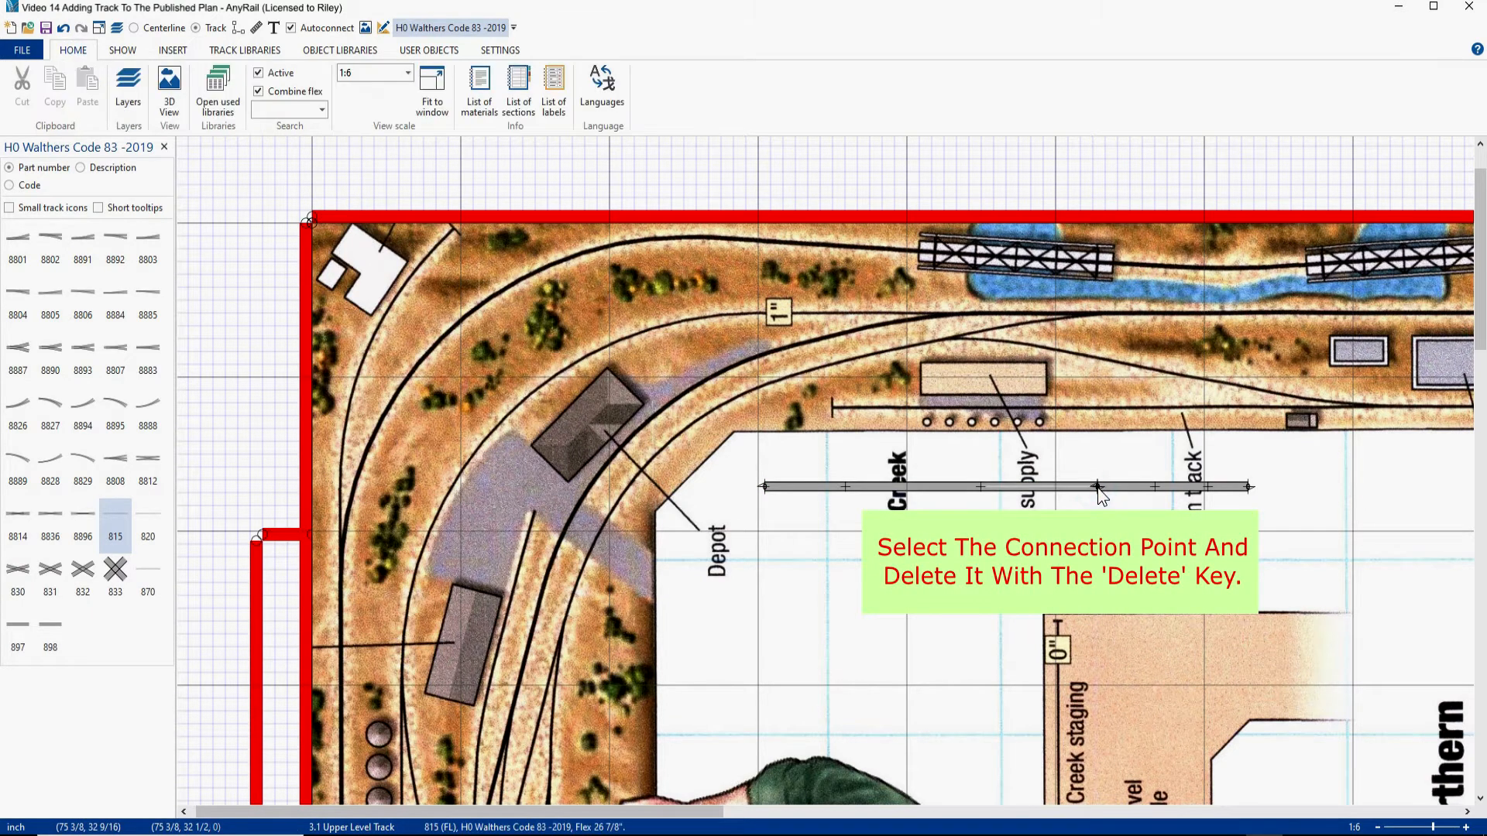
Move the longer flex piece onto the truss bridge nearest the depot and rotate it to follow the plan's sloping track line.
{"action": "left_click", "coordinate": [965, 490]}
{"action": "left_click_drag", "start_coordinate": [965, 490], "coordinate": [969, 269]}
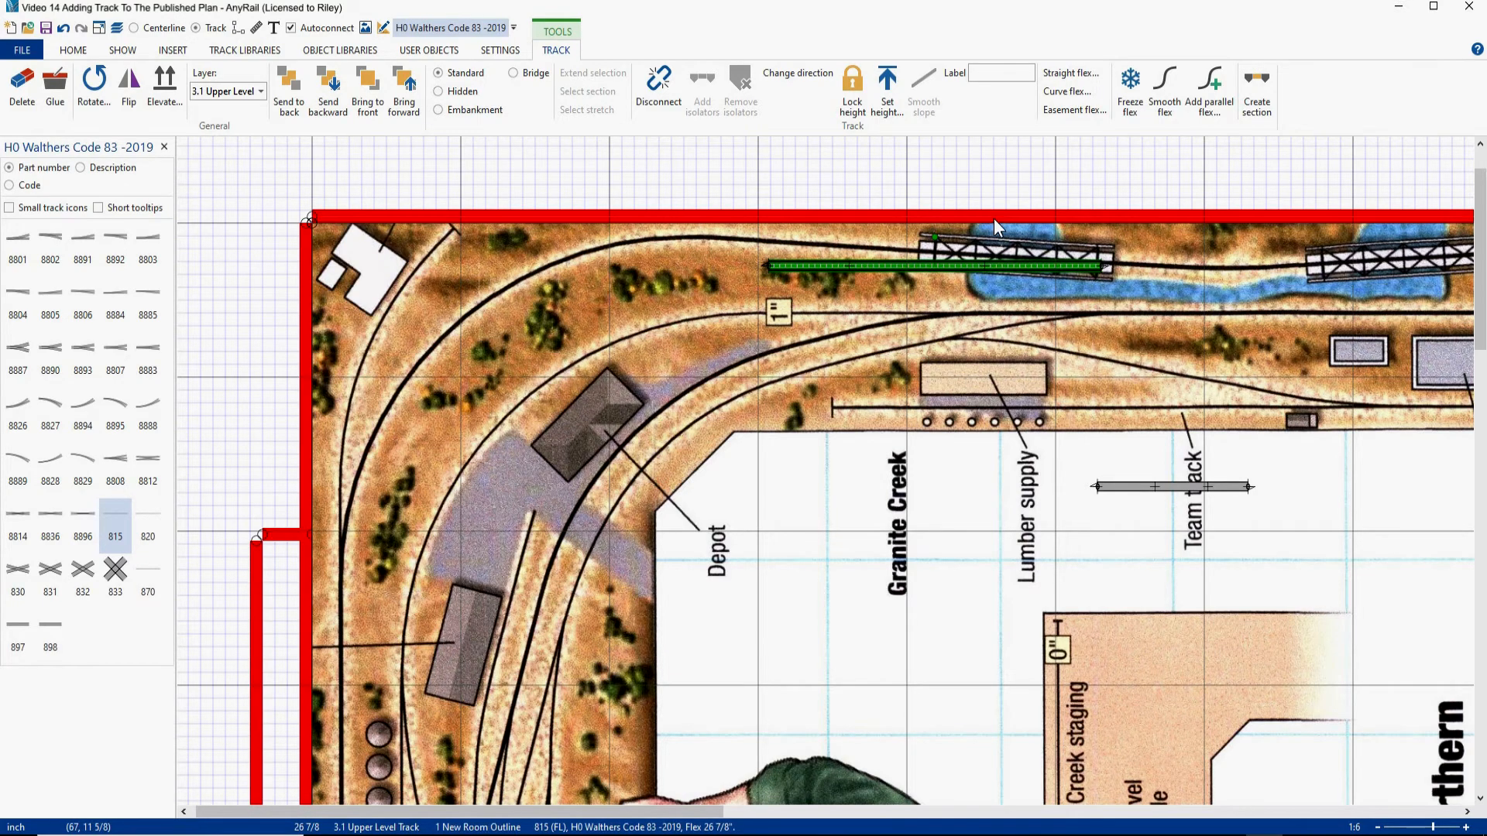
{"action": "scroll", "coordinate": [993, 218], "scroll_direction": "up", "scroll_amount": 1}
{"action": "scroll", "coordinate": [993, 219], "scroll_direction": "up", "scroll_amount": 2}
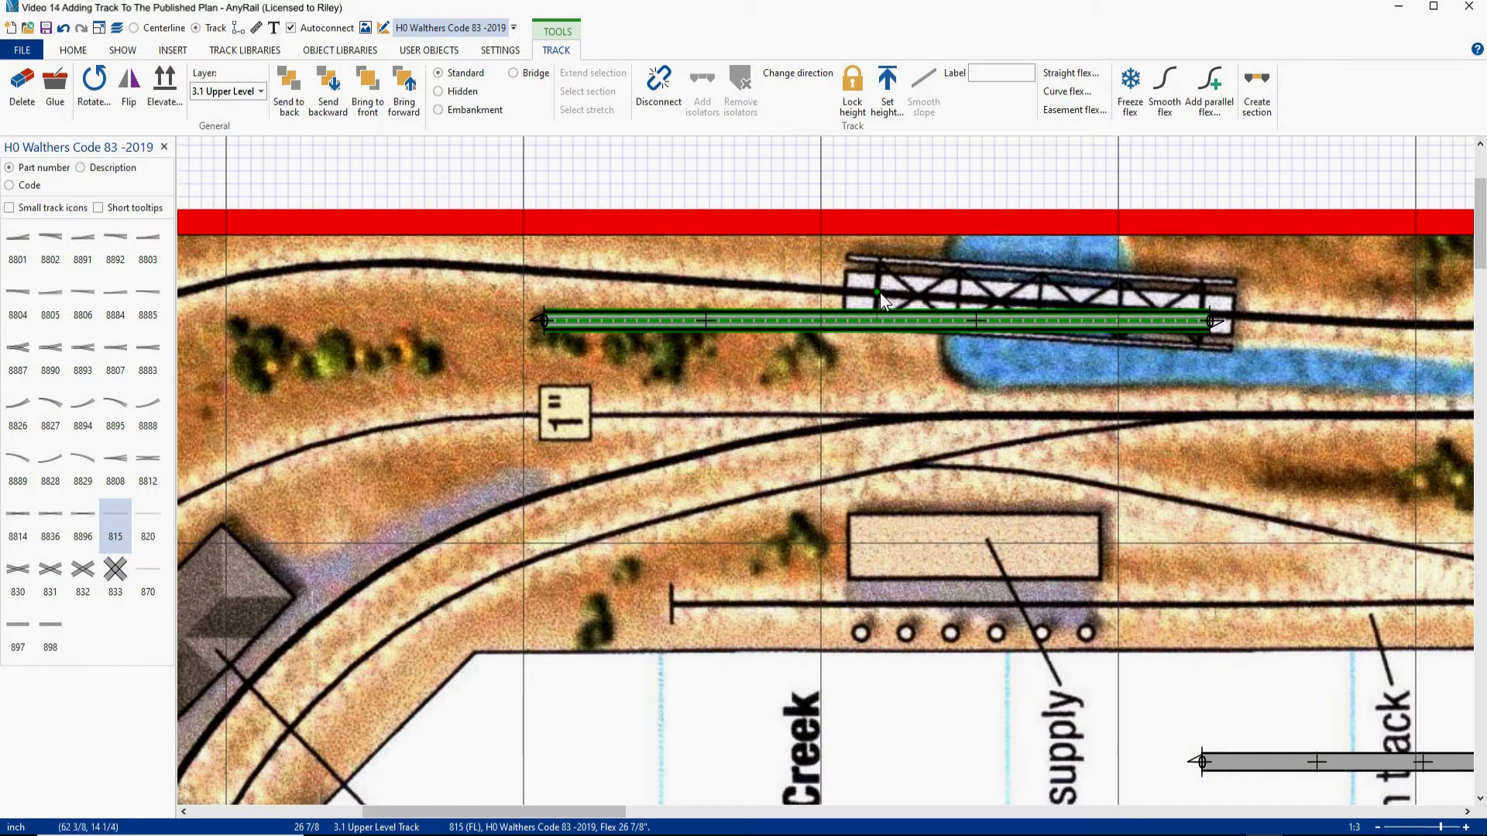
{"action": "left_click_drag", "start_coordinate": [876, 290], "coordinate": [904, 308]}
{"action": "left_click_drag", "start_coordinate": [1087, 314], "coordinate": [1094, 333]}
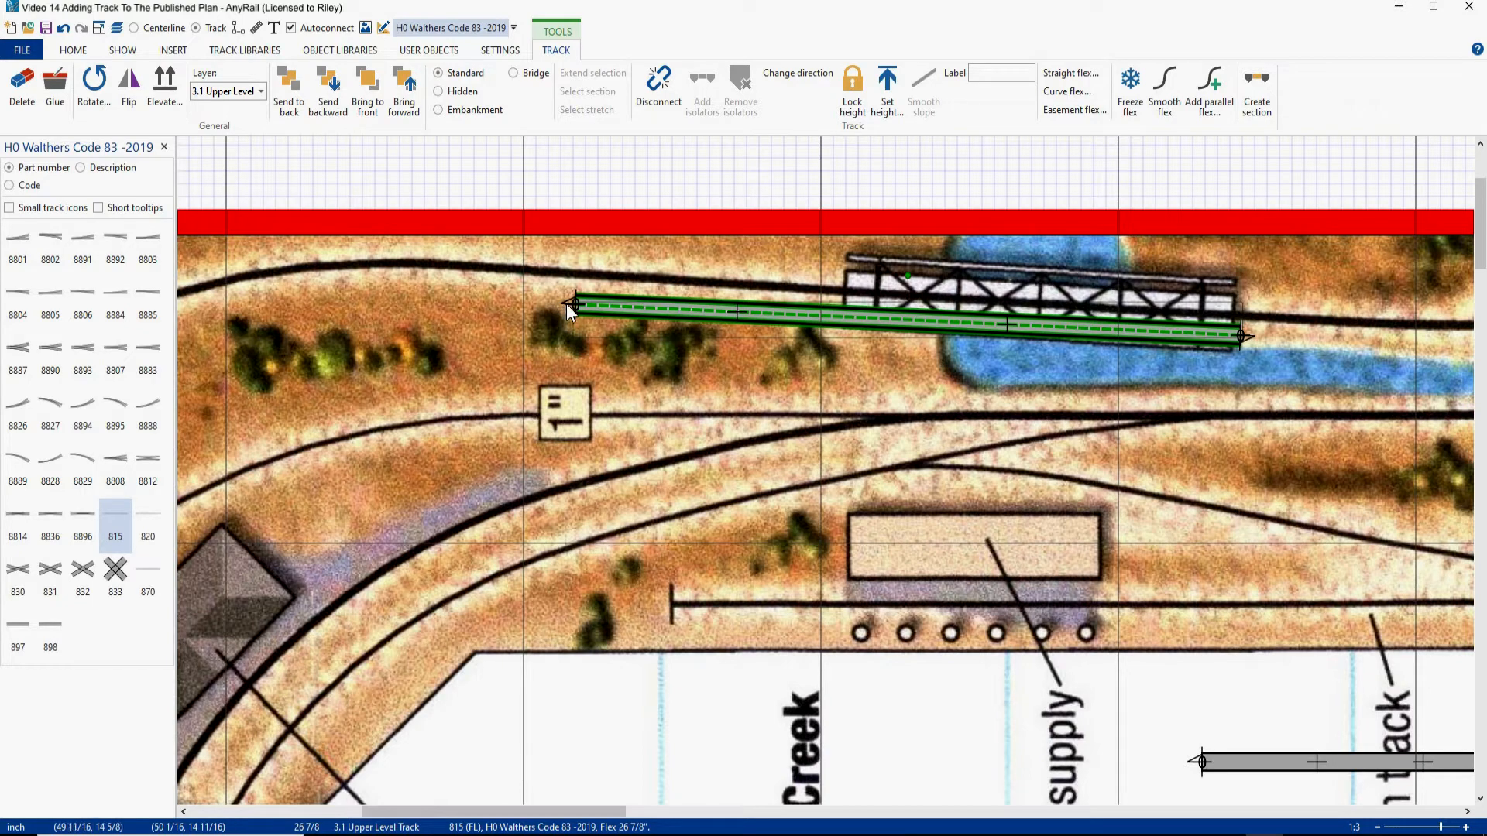
{"action": "left_click_drag", "start_coordinate": [793, 323], "coordinate": [801, 304]}
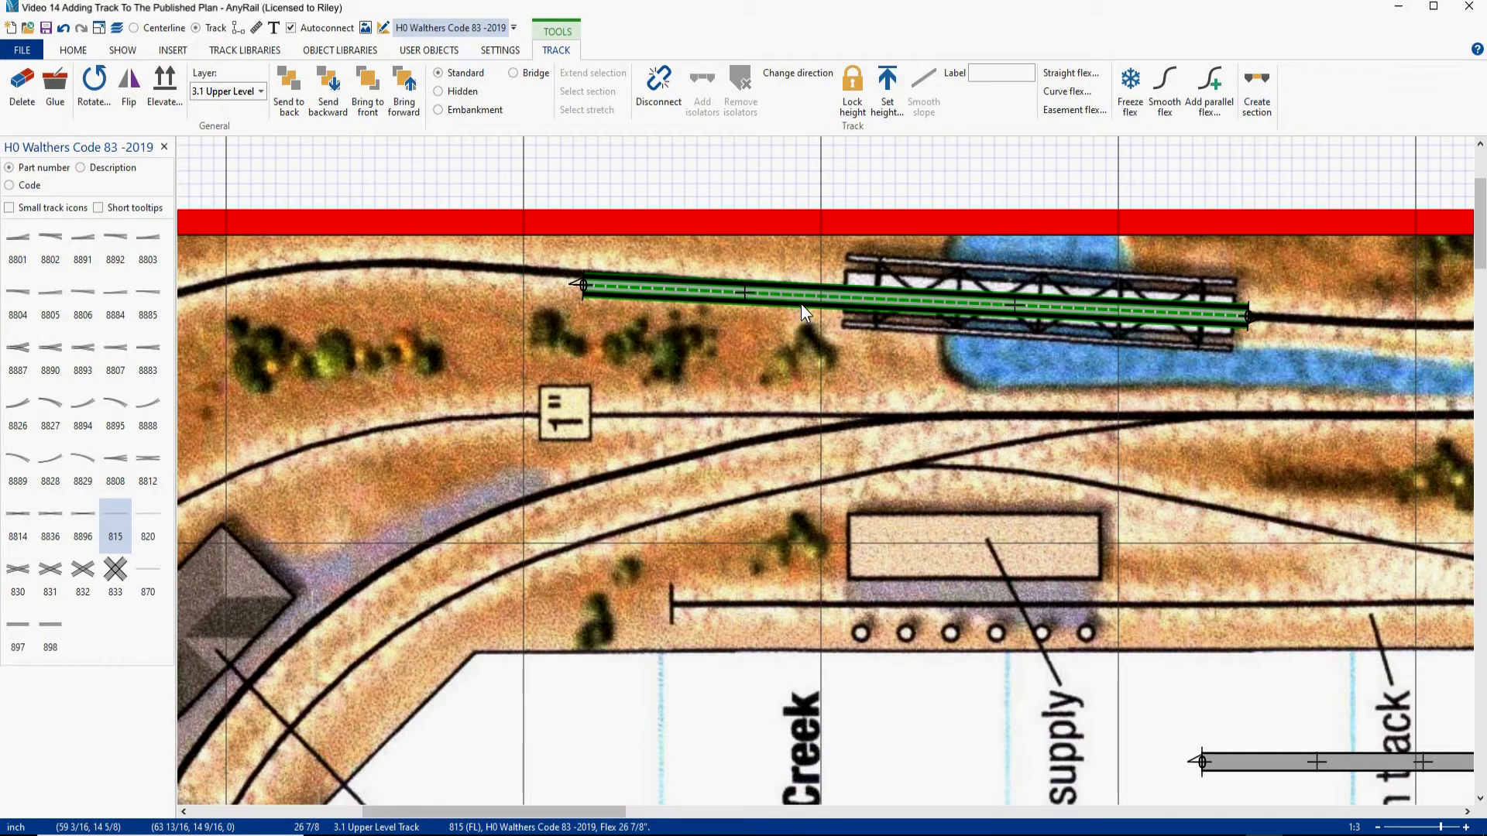
Fine-tune the flex track's angle and position over the bridge's track line, and extend its depot-side end straight to the upper room outline.
{"action": "left_click", "coordinate": [915, 254]}
{"action": "left_click_drag", "start_coordinate": [915, 254], "coordinate": [917, 254]}
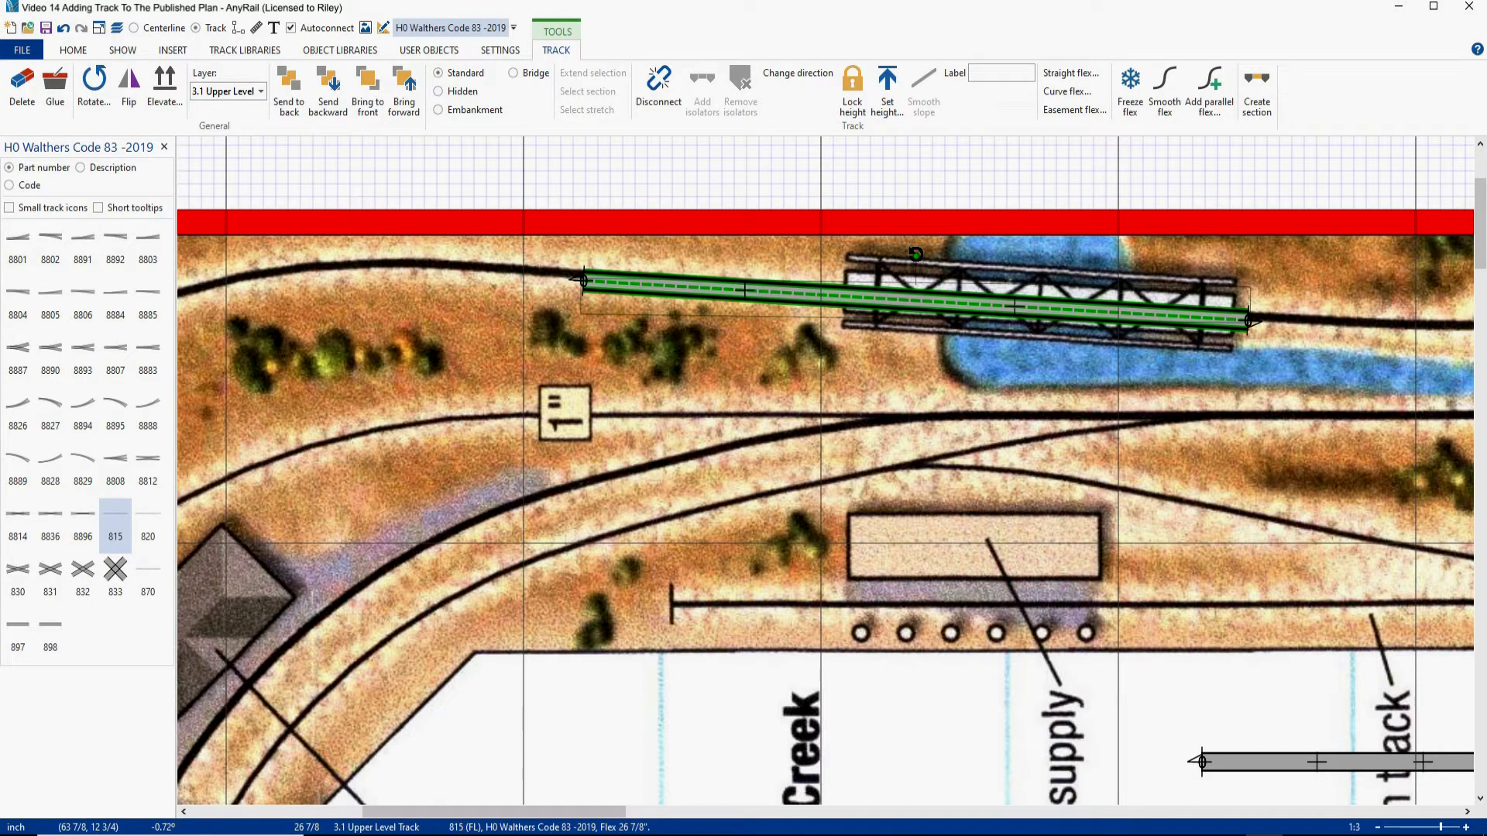
{"action": "left_click_drag", "start_coordinate": [915, 254], "coordinate": [916, 254]}
{"action": "left_click_drag", "start_coordinate": [870, 305], "coordinate": [872, 302]}
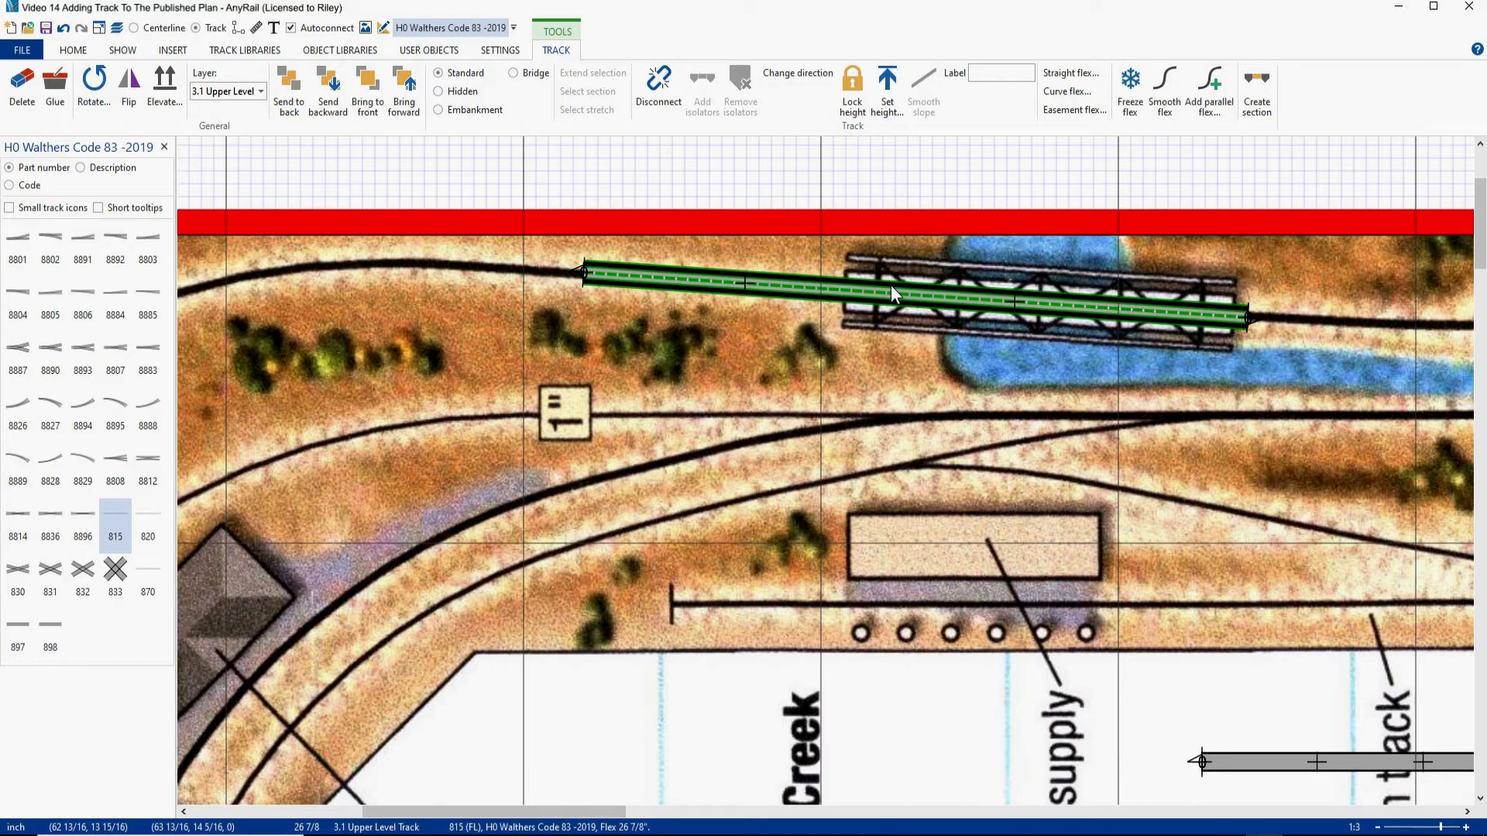
{"action": "left_click_drag", "start_coordinate": [890, 285], "coordinate": [891, 286]}
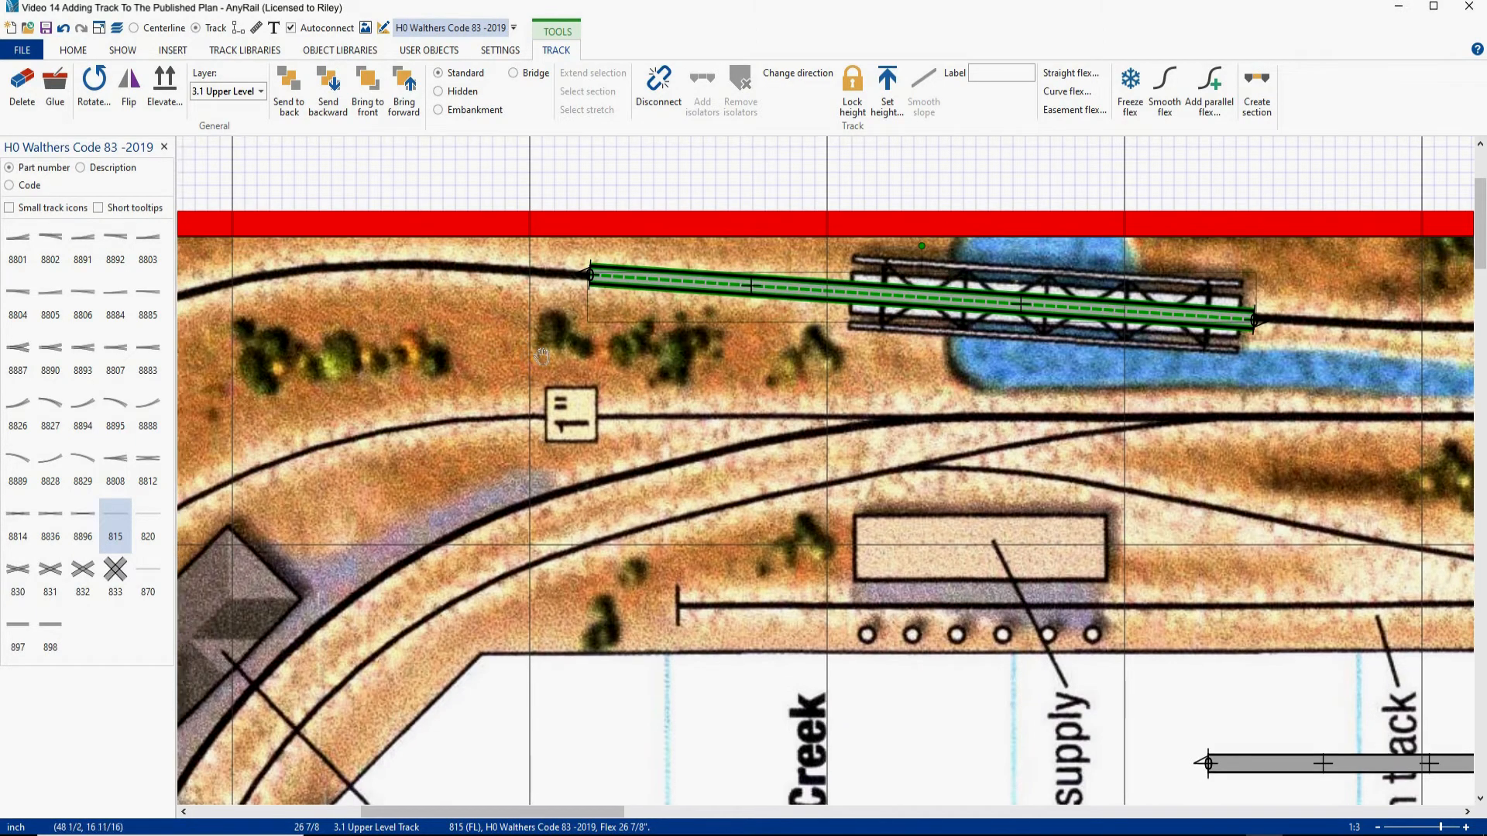
{"action": "right_click_drag", "start_coordinate": [565, 351], "coordinate": [1018, 397]}
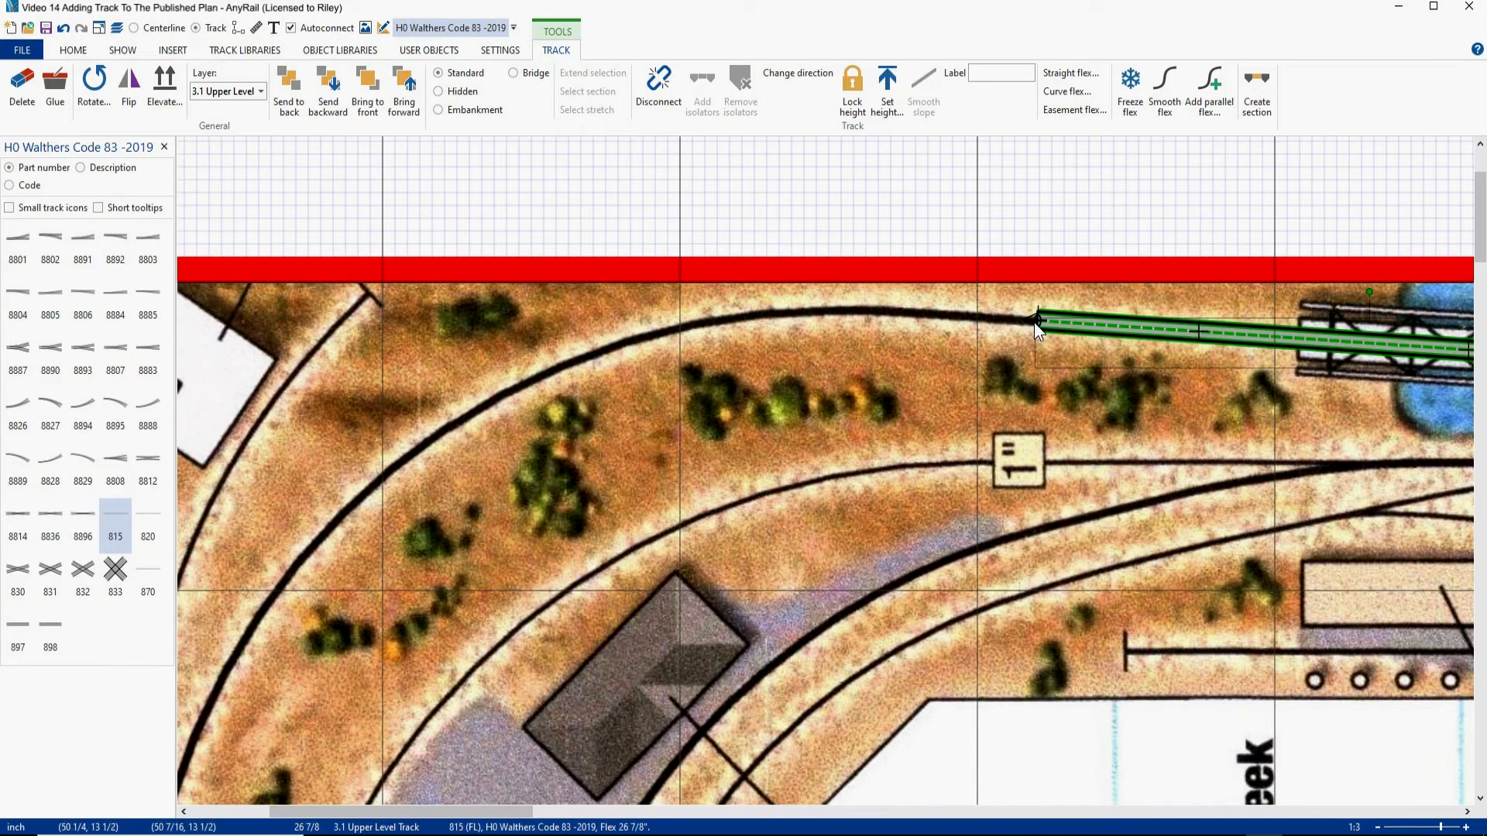
{"action": "left_click_drag", "start_coordinate": [1034, 322], "coordinate": [584, 264]}
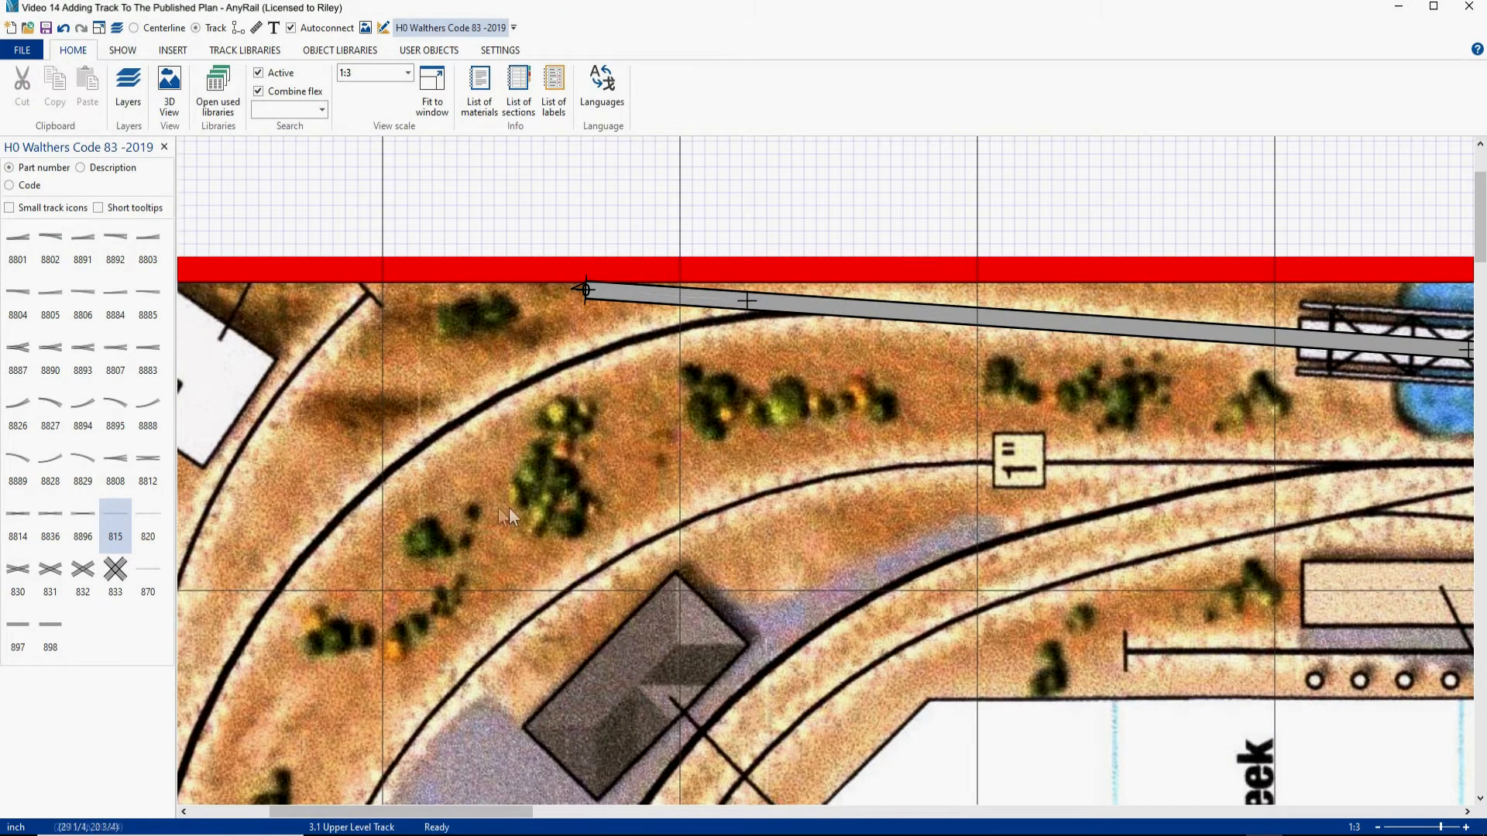
Add a #6 right turnout 8804 and place it on the plan just above the grey building below the depot.
{"action": "scroll", "coordinate": [466, 524], "scroll_direction": "down", "scroll_amount": 2}
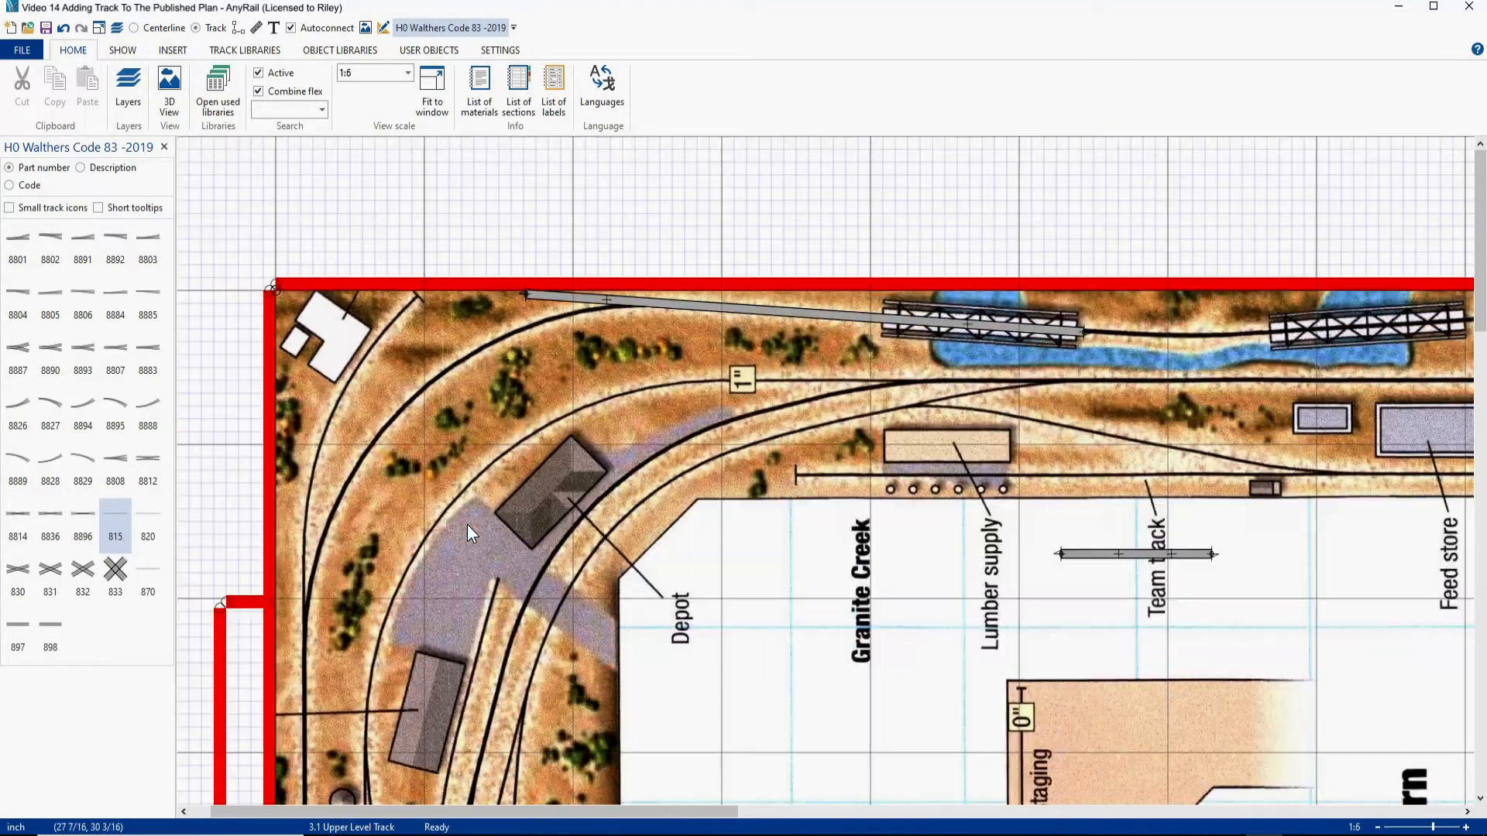
{"action": "right_click_drag", "start_coordinate": [457, 560], "coordinate": [509, 464]}
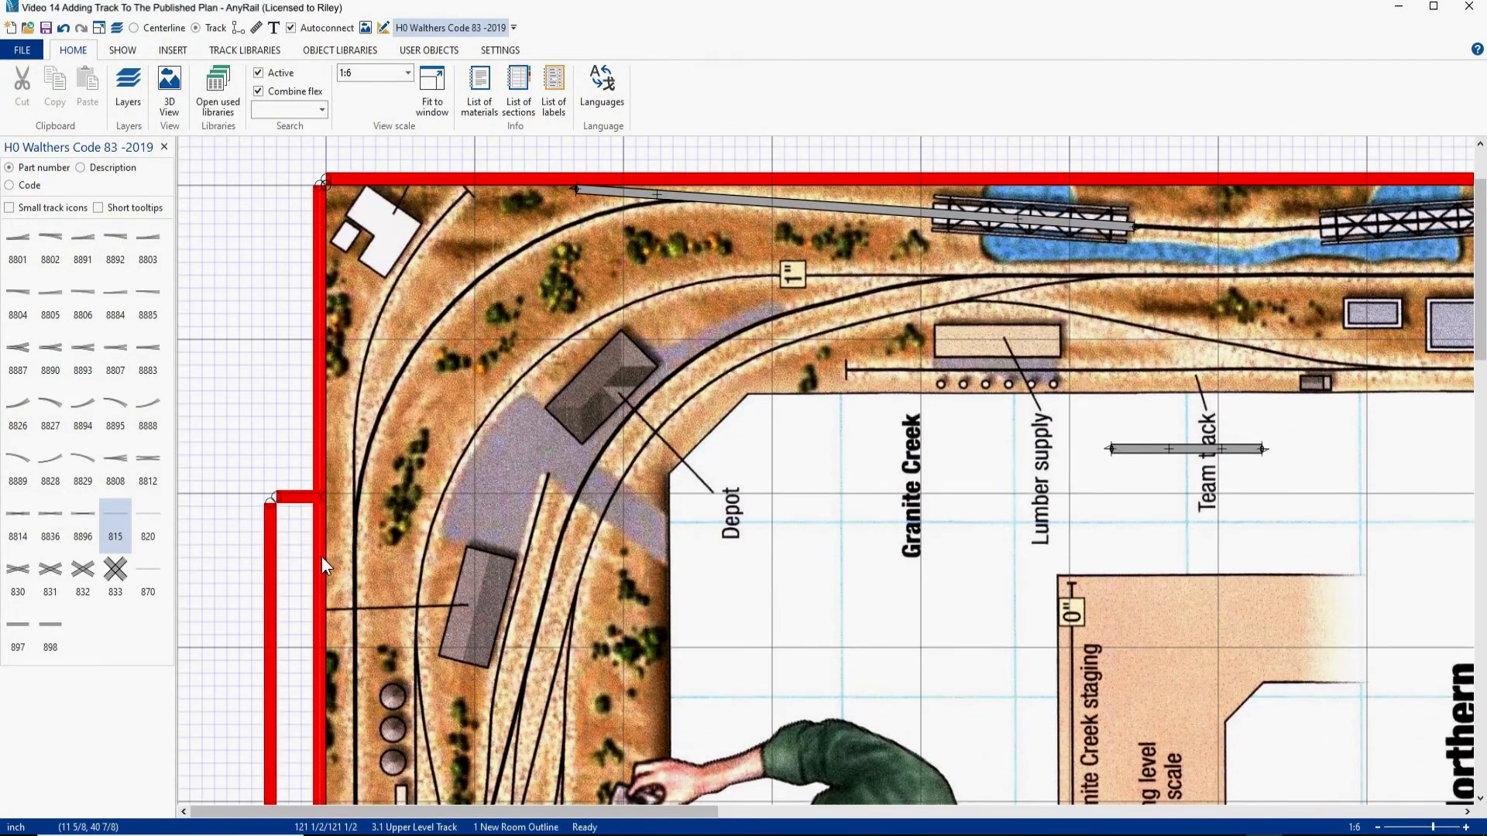
{"action": "scroll", "coordinate": [322, 562], "scroll_direction": "up", "scroll_amount": 1}
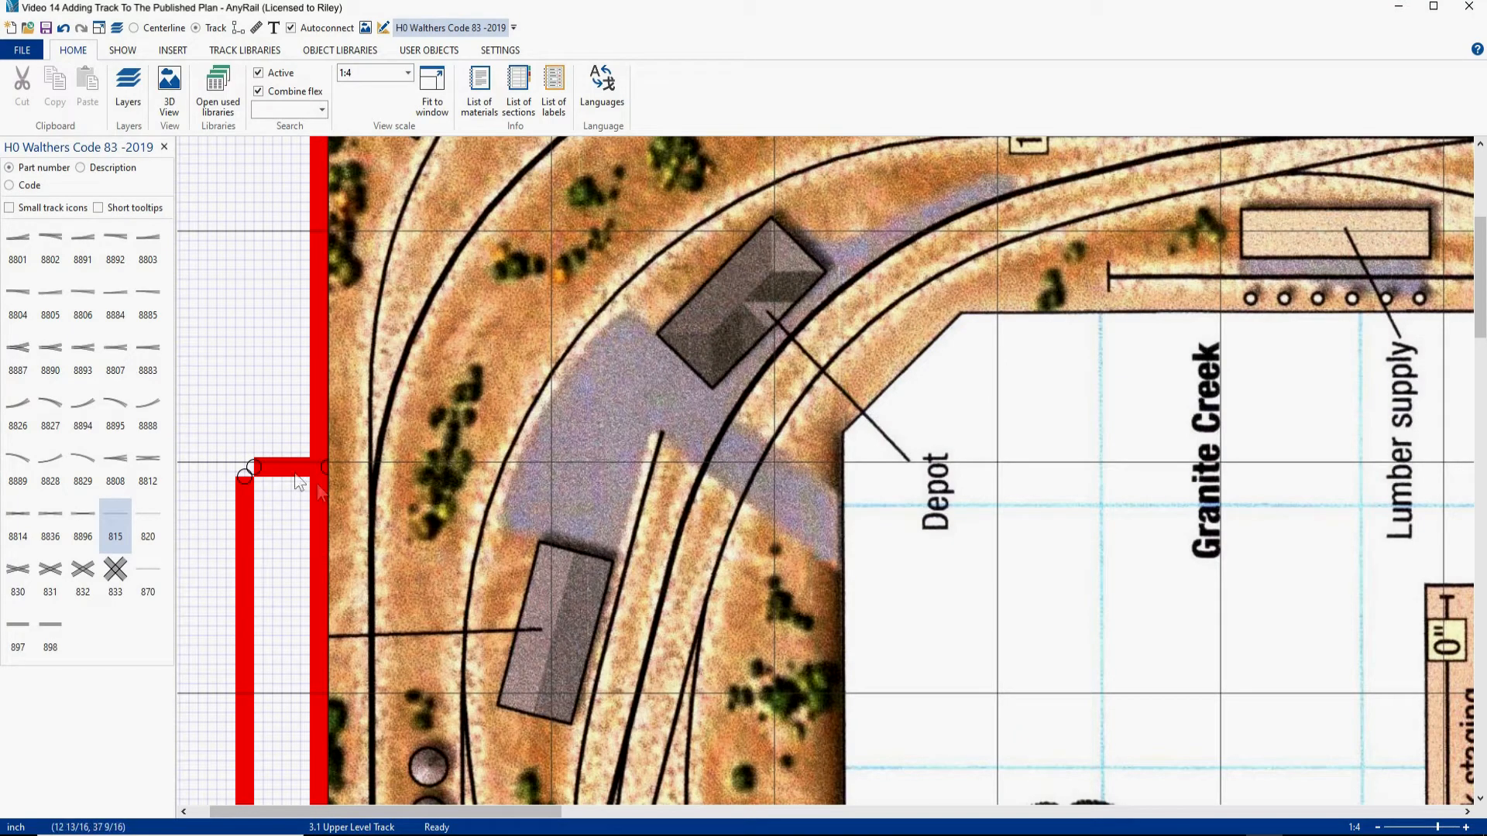
{"action": "left_click", "coordinate": [17, 295]}
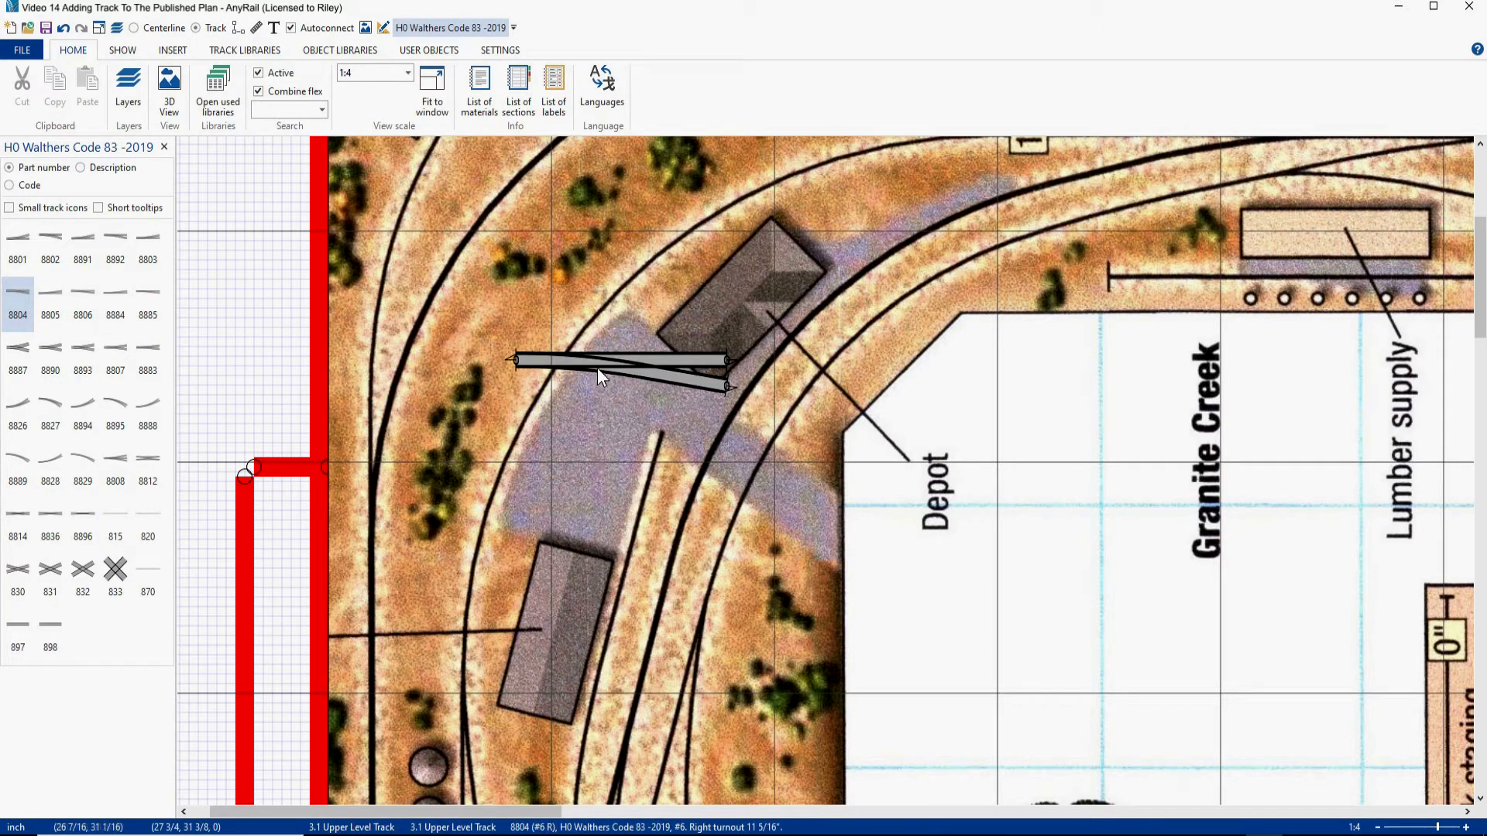
{"action": "left_click_drag", "start_coordinate": [597, 370], "coordinate": [549, 499]}
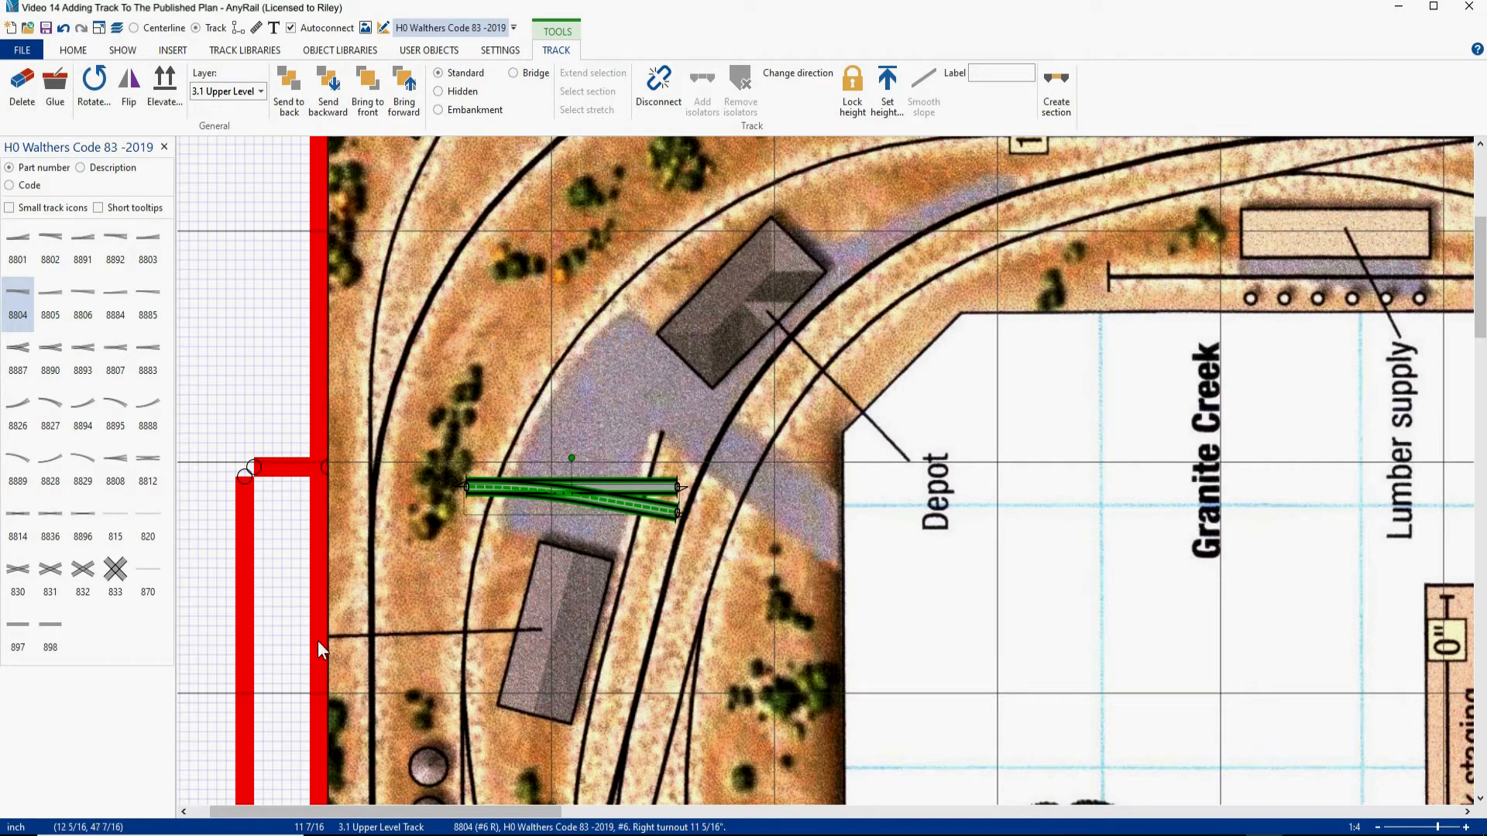
Set the angle of the turnout's straight-leg endpoint to 0° so the turnout stands vertical.
{"action": "left_click", "coordinate": [681, 490]}
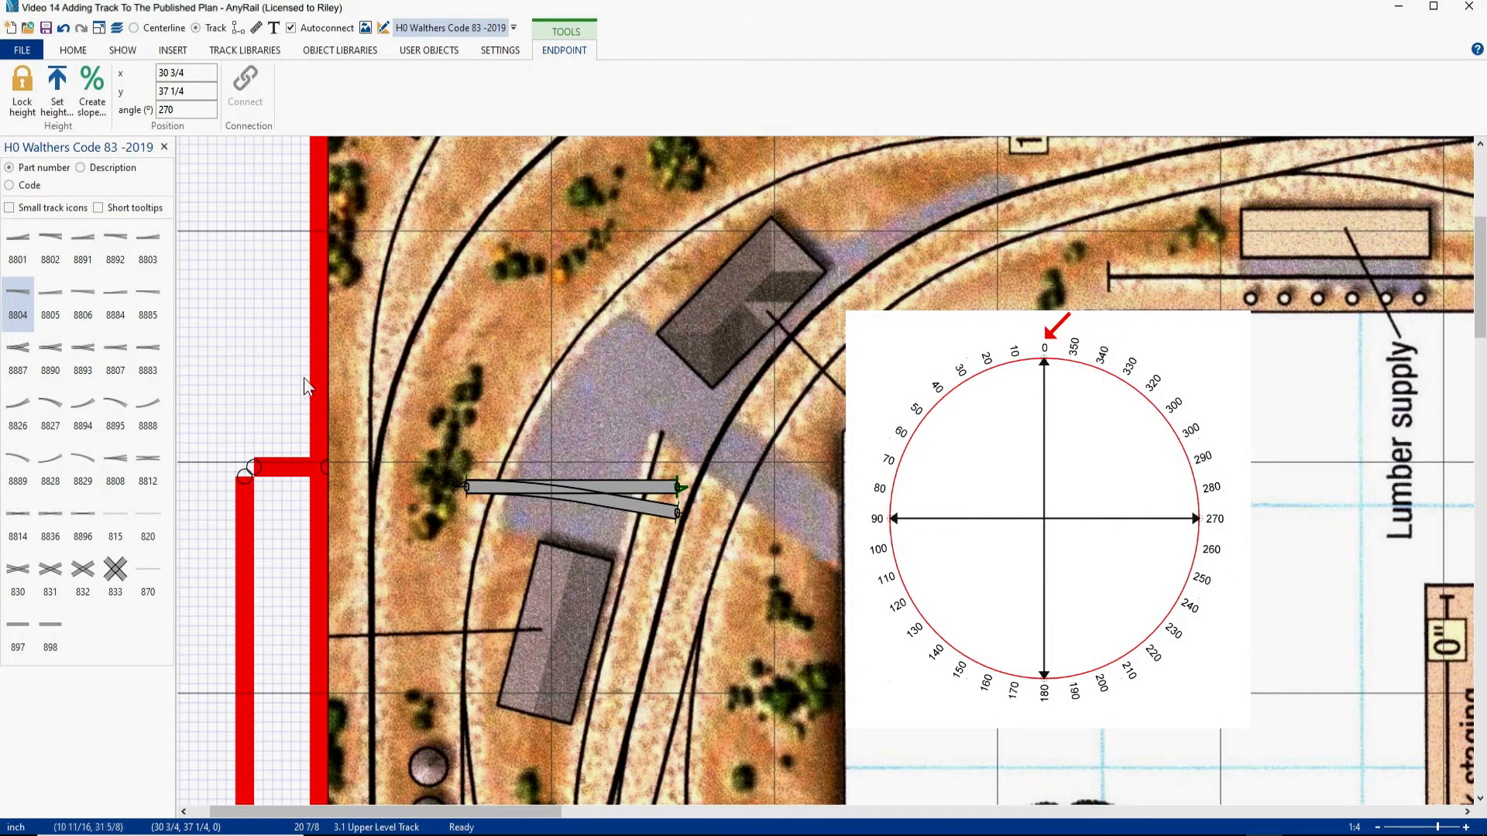
{"action": "double_click", "coordinate": [181, 110]}
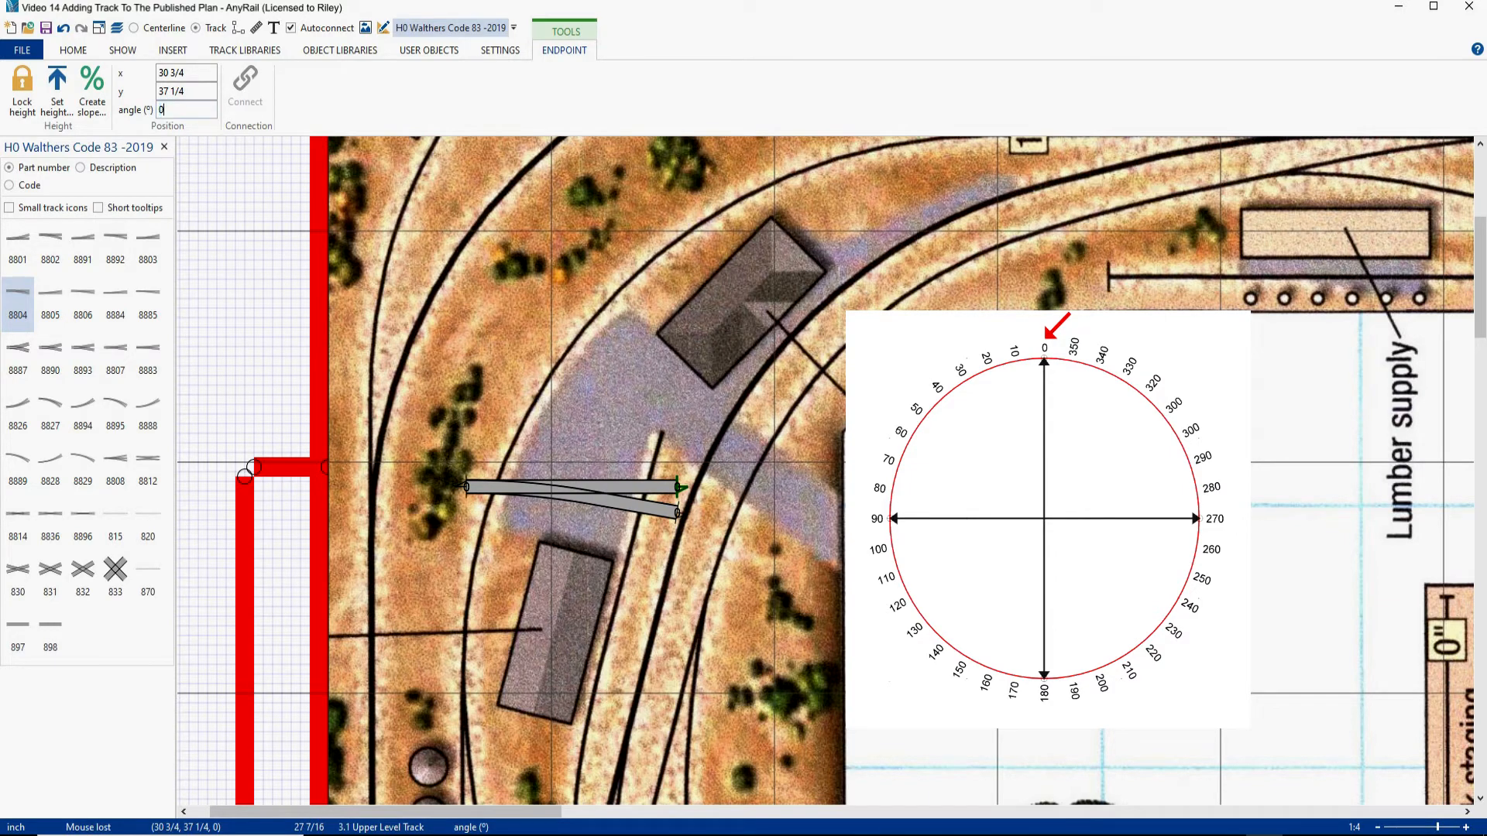
{"action": "type", "text": "0"}
{"action": "key", "text": "Return"}
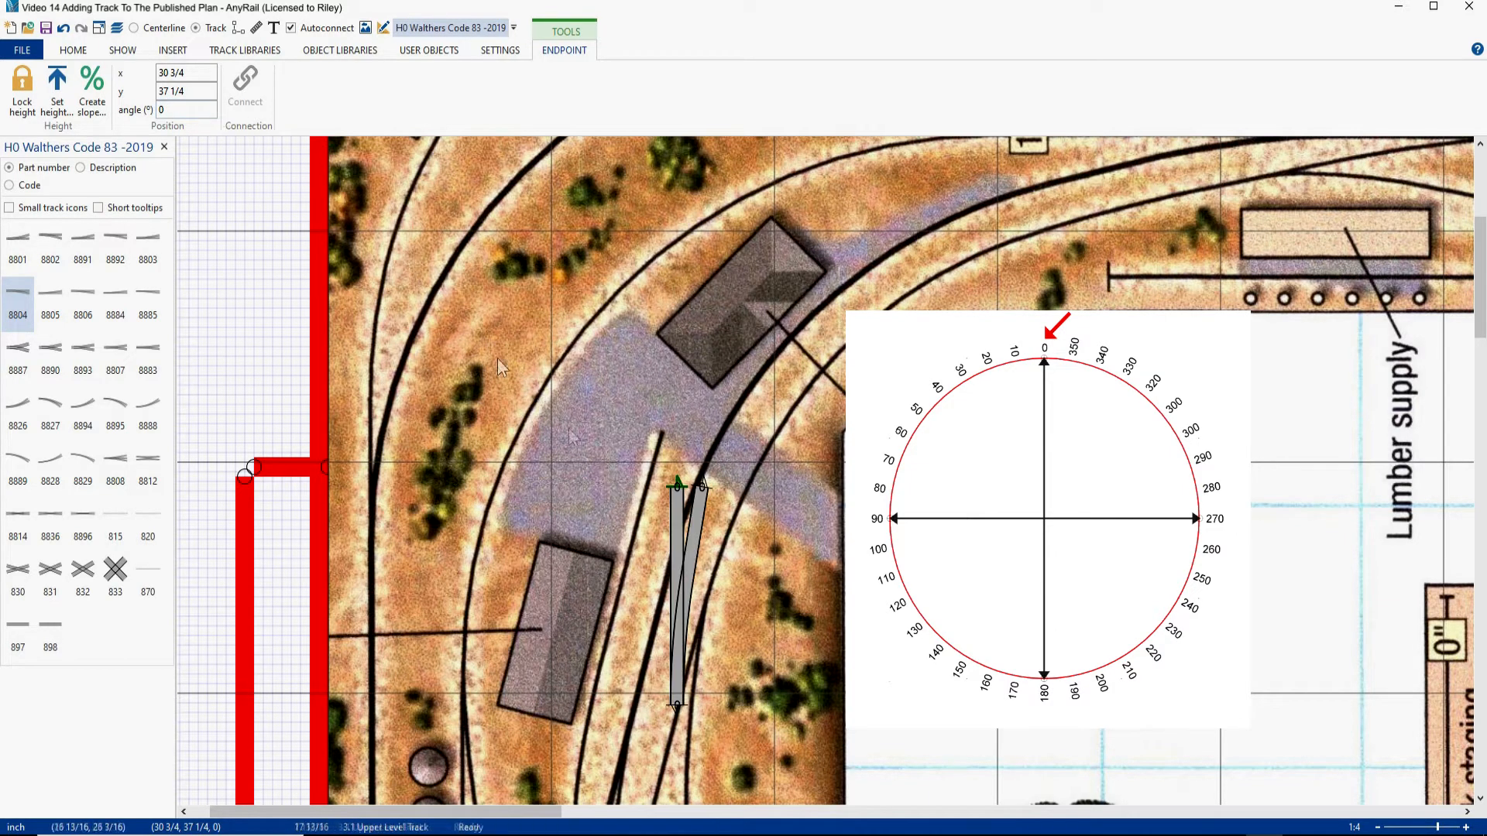
Move the turnout onto the junction in the plan's track line beside the vertical room outline, and shift it slightly down that line.
{"action": "left_click_drag", "start_coordinate": [671, 584], "coordinate": [367, 476]}
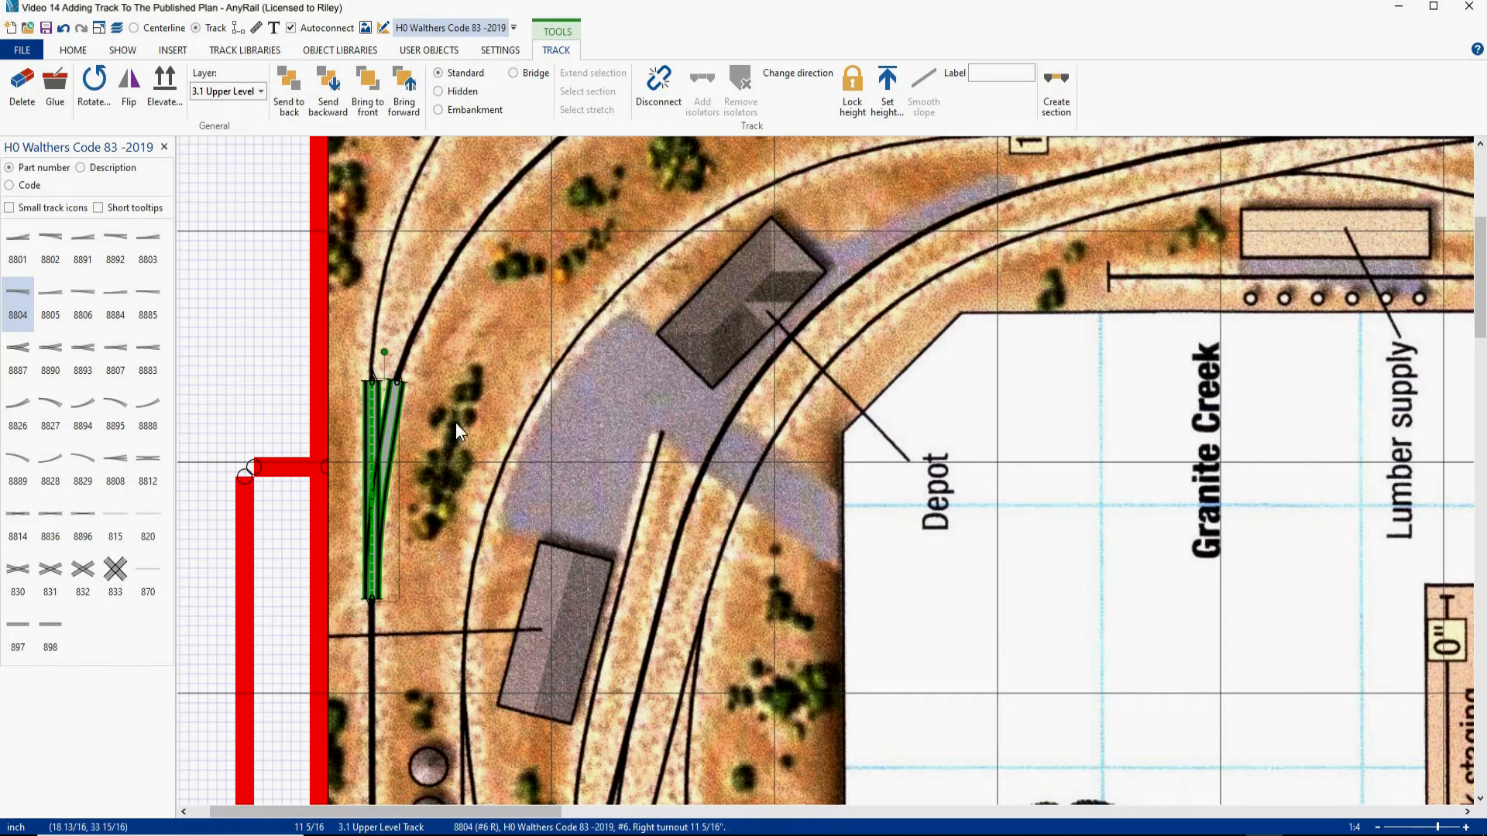
{"action": "scroll", "coordinate": [455, 422], "scroll_direction": "down", "scroll_amount": 2}
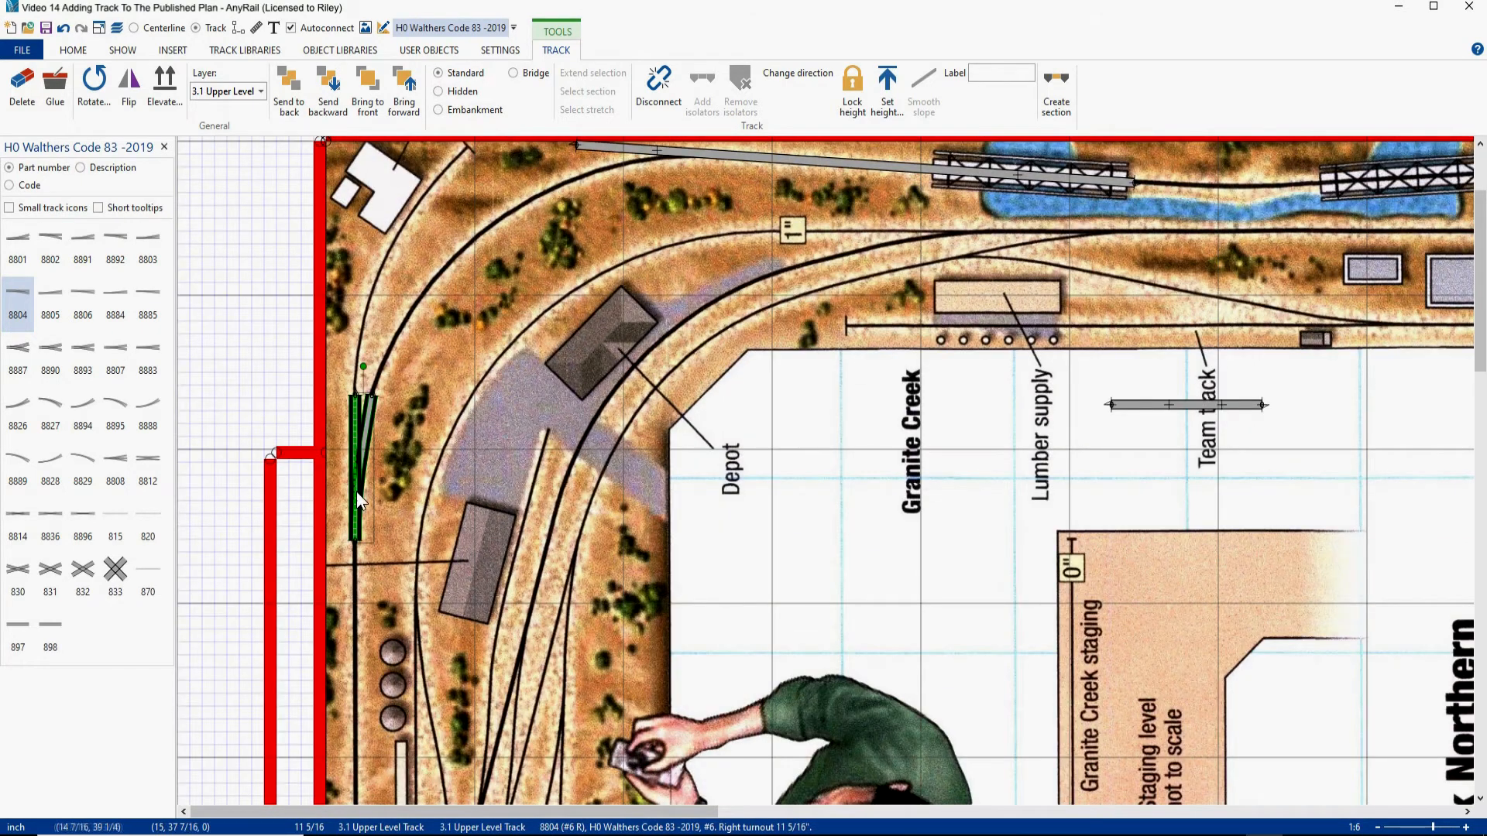
{"action": "mouse_move", "coordinate": [360, 480]}
{"action": "left_mouse_down"}
{"action": "mouse_move", "coordinate": [359, 589]}
{"action": "mouse_move", "coordinate": [360, 507]}
{"action": "left_mouse_up"}
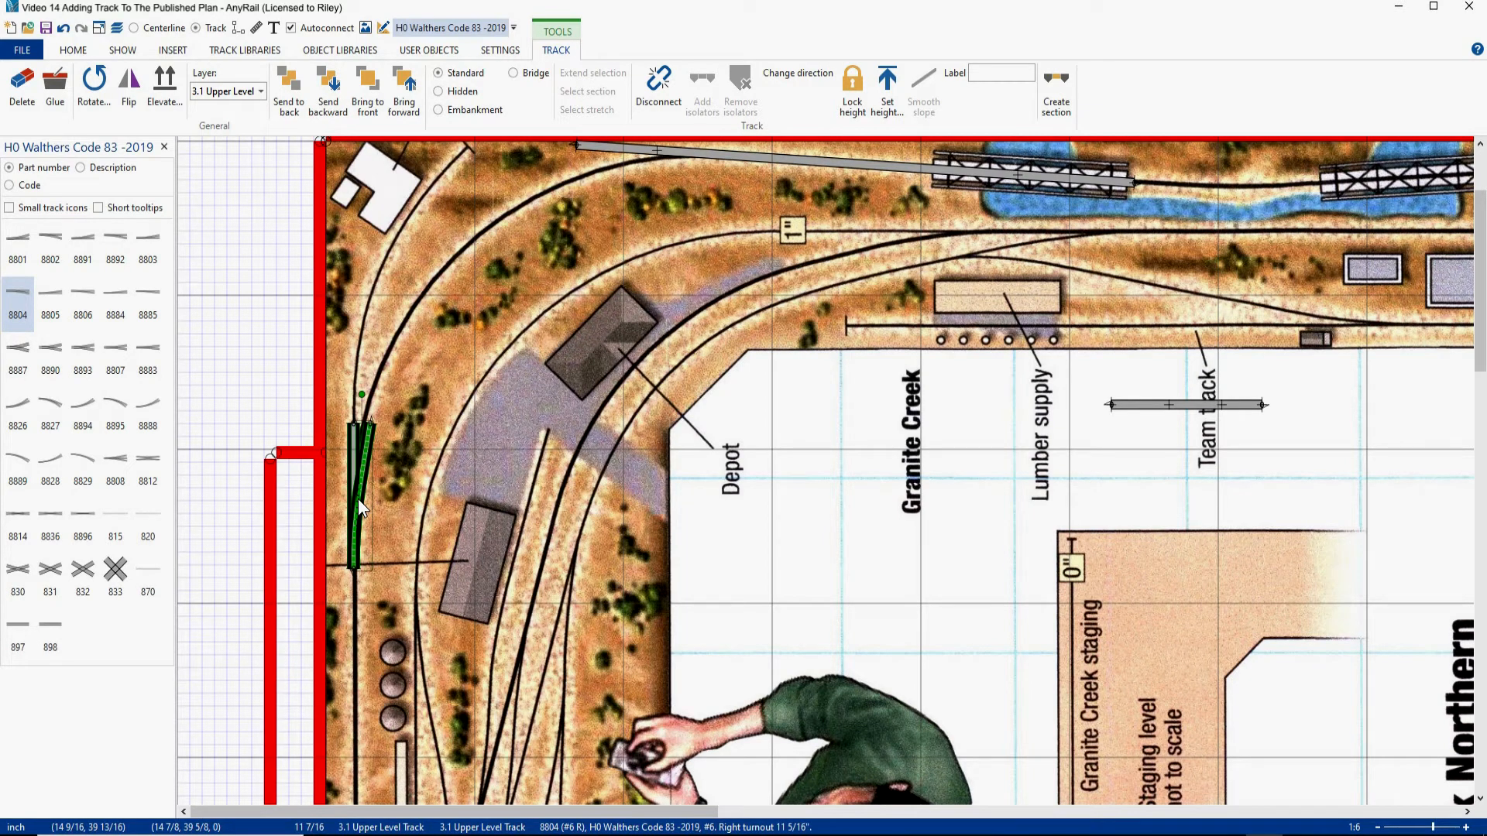
Nudge the turnout straight down along the plan's track line by about 2 1/2 inches.
{"action": "key", "text": "Down"}
{"action": "key", "text": "Down"}
{"action": "key", "text": "Down"}
{"action": "key", "text": "Down"}
{"action": "key", "text": "Down"}
{"action": "key", "text": "Down"}
{"action": "key", "text": "Down"}
{"action": "key", "text": "Down"}
{"action": "key", "text": "Down"}
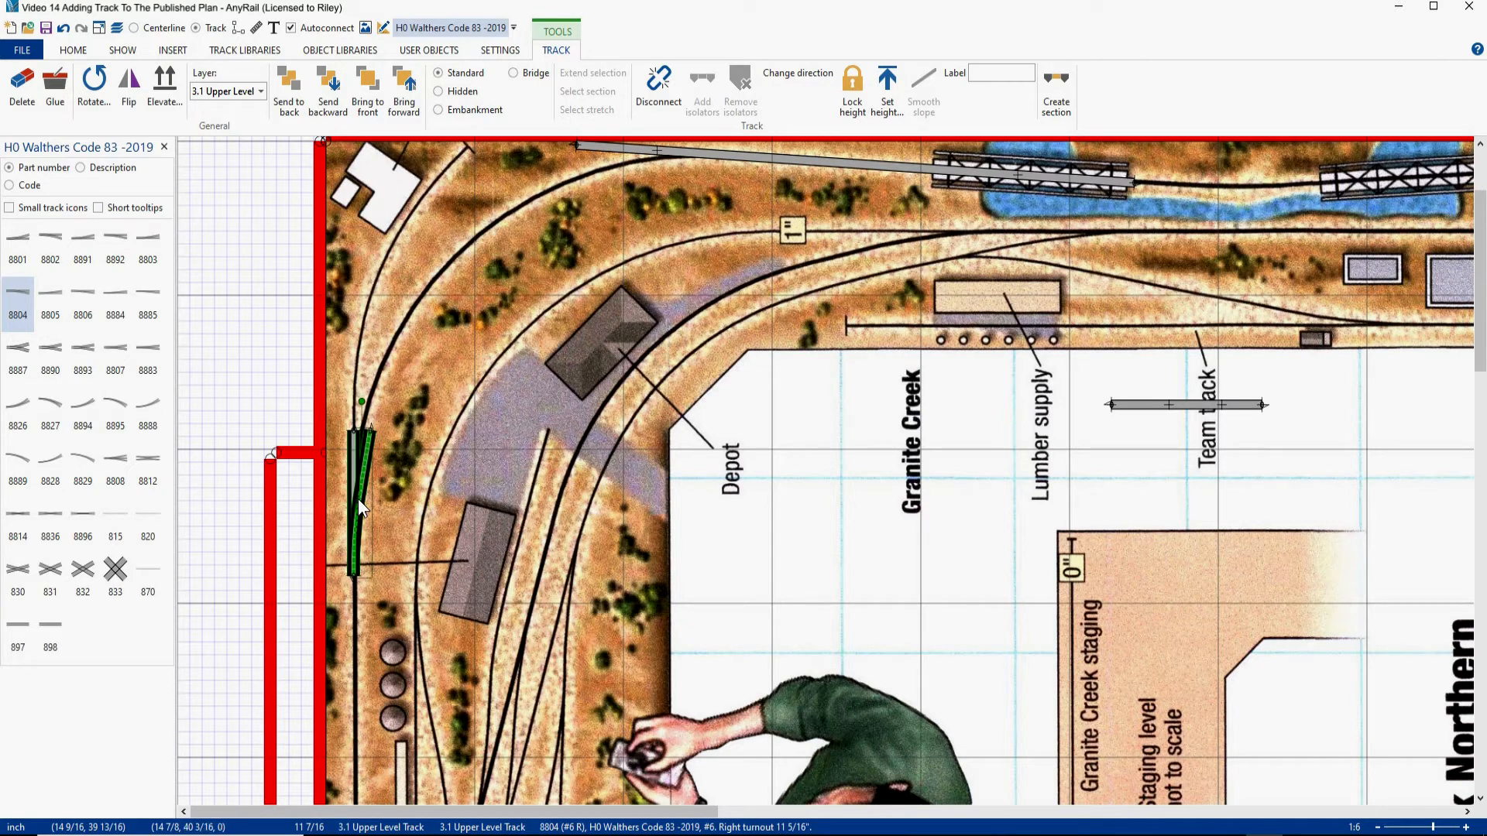
{"action": "key", "text": "Down"}
{"action": "key", "text": "Down"}
{"action": "key", "text": "Down"}
{"action": "key", "text": "Down"}
{"action": "key", "text": "Down"}
{"action": "key", "text": "Down"}
{"action": "key", "text": "Down"}
{"action": "key", "text": "Down"}
{"action": "key", "text": "Down"}
{"action": "key", "text": "Down"}
{"action": "key", "text": "Down"}
{"action": "key", "text": "Down"}
{"action": "key", "text": "Down"}
{"action": "key", "text": "Down"}
{"action": "key", "text": "Down"}
{"action": "key", "text": "Down"}
{"action": "key", "text": "Down"}
{"action": "key", "text": "Down"}
{"action": "key", "text": "Down"}
{"action": "key", "text": "Down"}
{"action": "key", "text": "Down"}
{"action": "key", "text": "Down"}
{"action": "key", "text": "Down"}
{"action": "key", "text": "Down"}
{"action": "key", "text": "Down"}
{"action": "key", "text": "Down"}
{"action": "key", "text": "Down"}
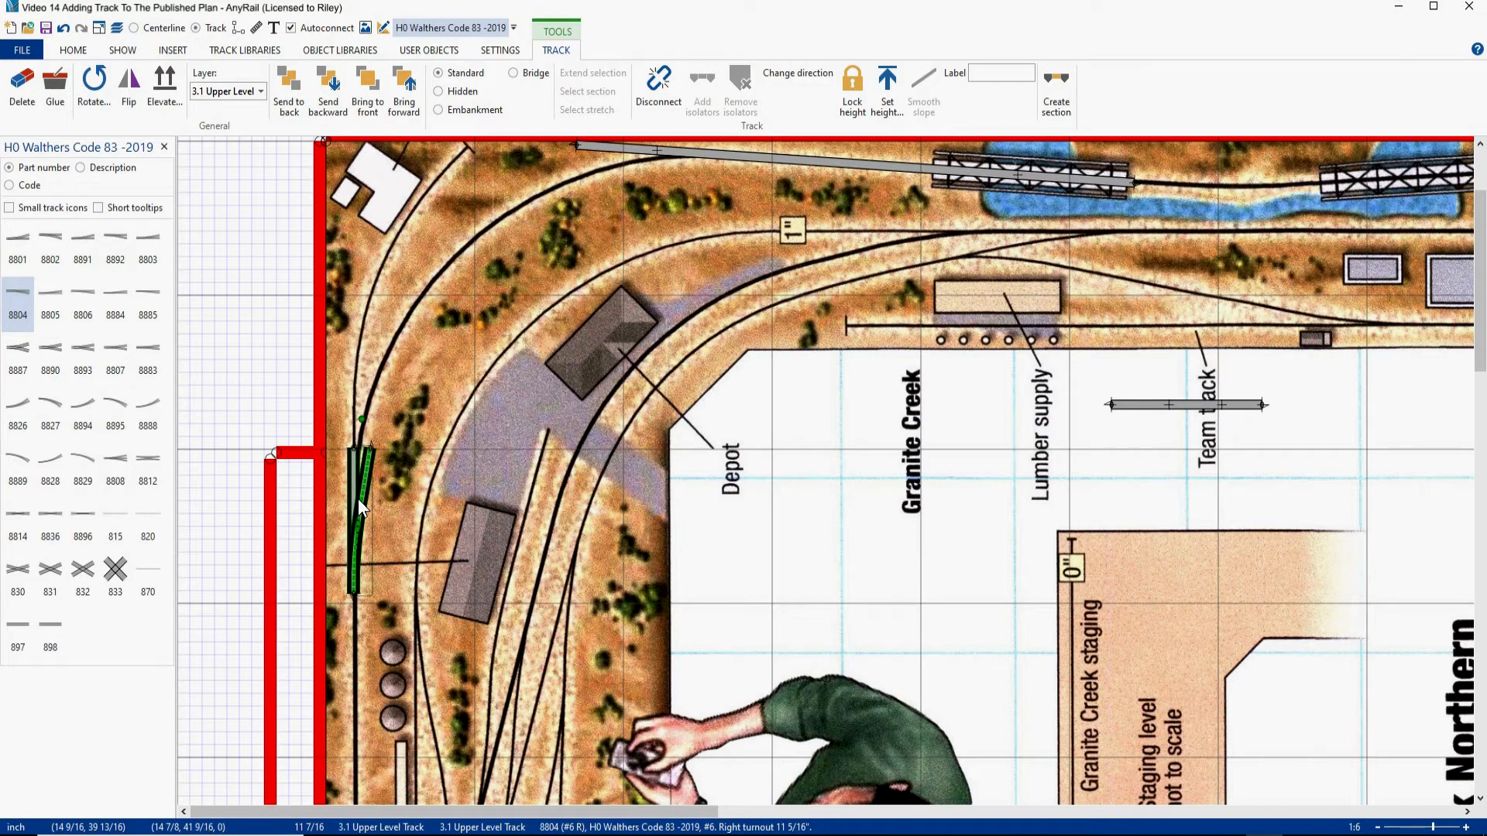
{"action": "key", "text": "Down"}
{"action": "key", "text": "Down"}
{"action": "key", "text": "Down"}
{"action": "key", "text": "Down"}
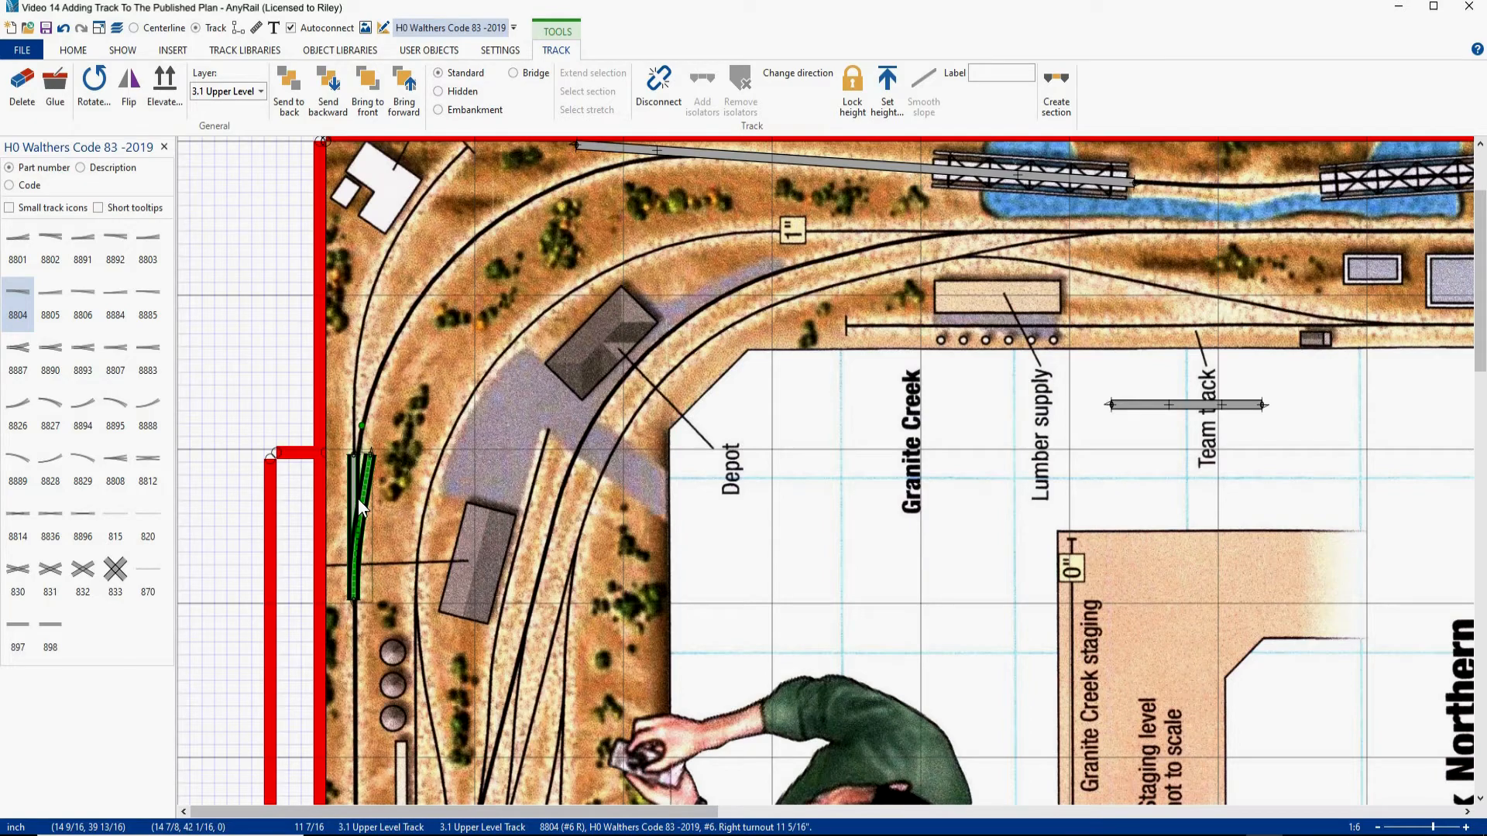
Connect the shorter flex piece to the turnout's diverging leg and extend it straight to about 20 inches, up to the white building.
{"action": "scroll", "coordinate": [681, 408], "scroll_direction": "up", "scroll_amount": 2}
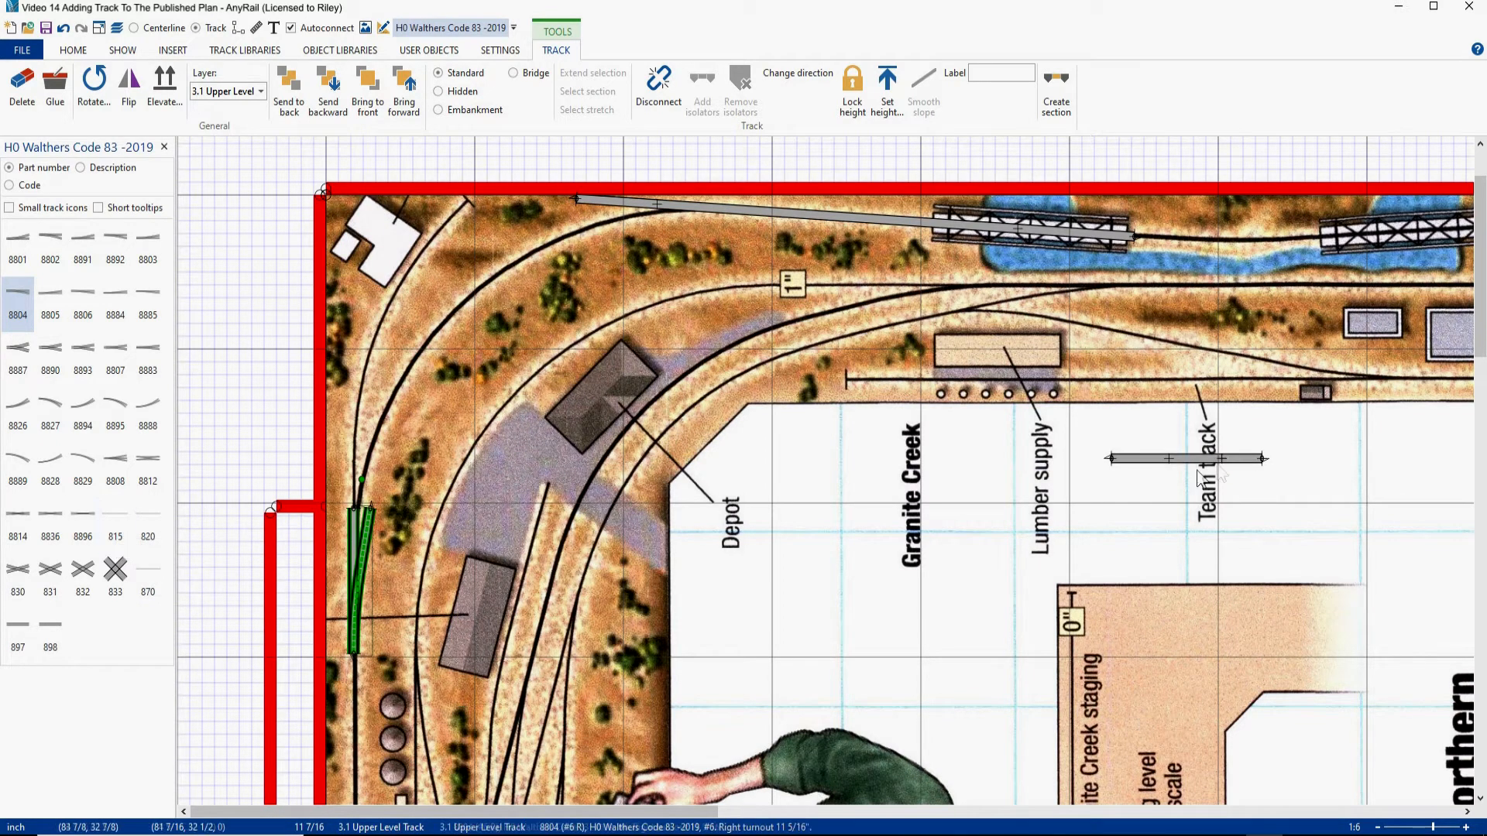
{"action": "left_click_drag", "start_coordinate": [1190, 463], "coordinate": [453, 510]}
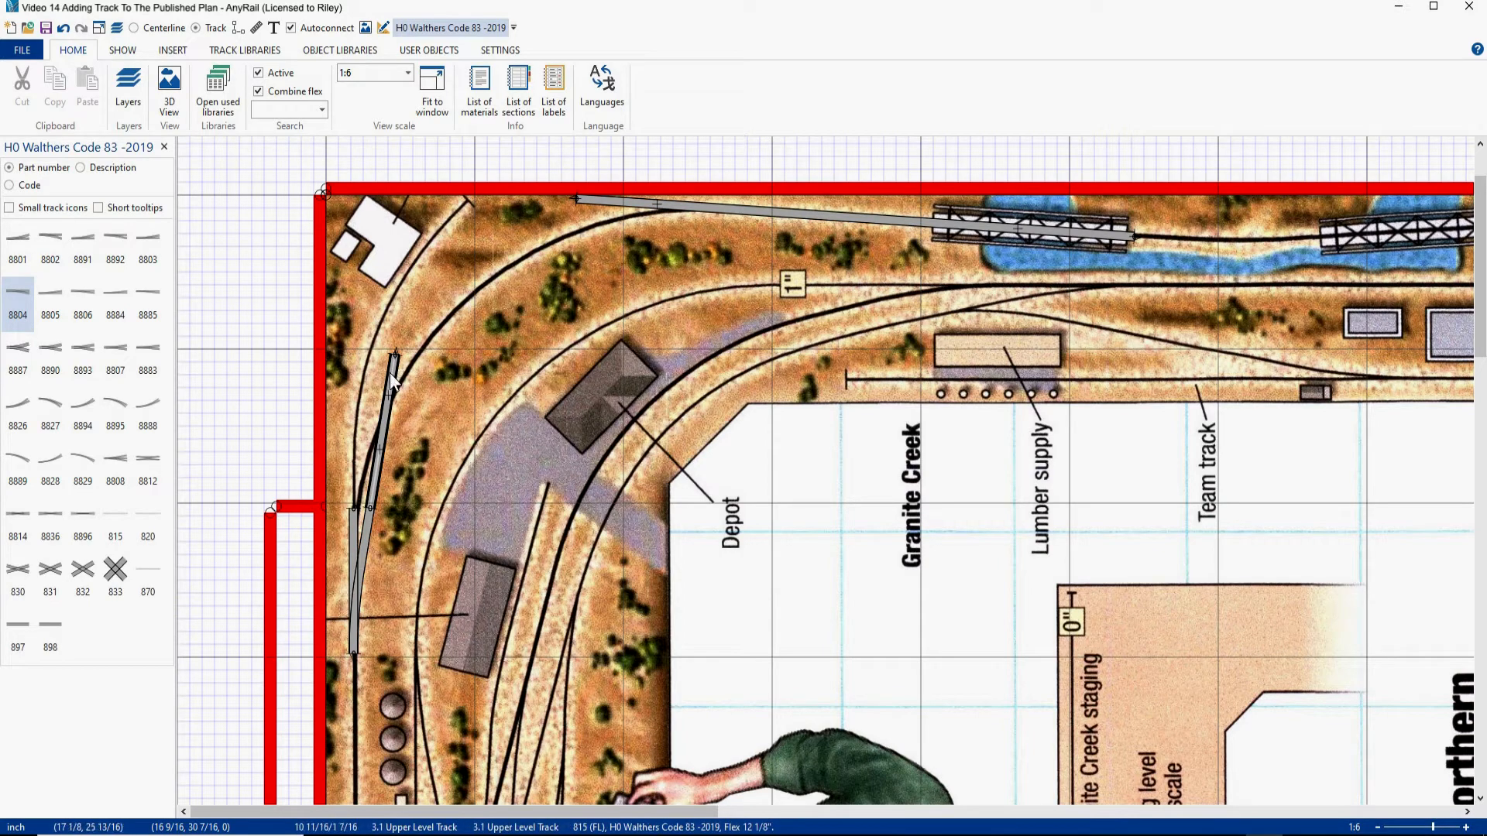
{"action": "left_click_drag", "start_coordinate": [396, 355], "coordinate": [405, 258]}
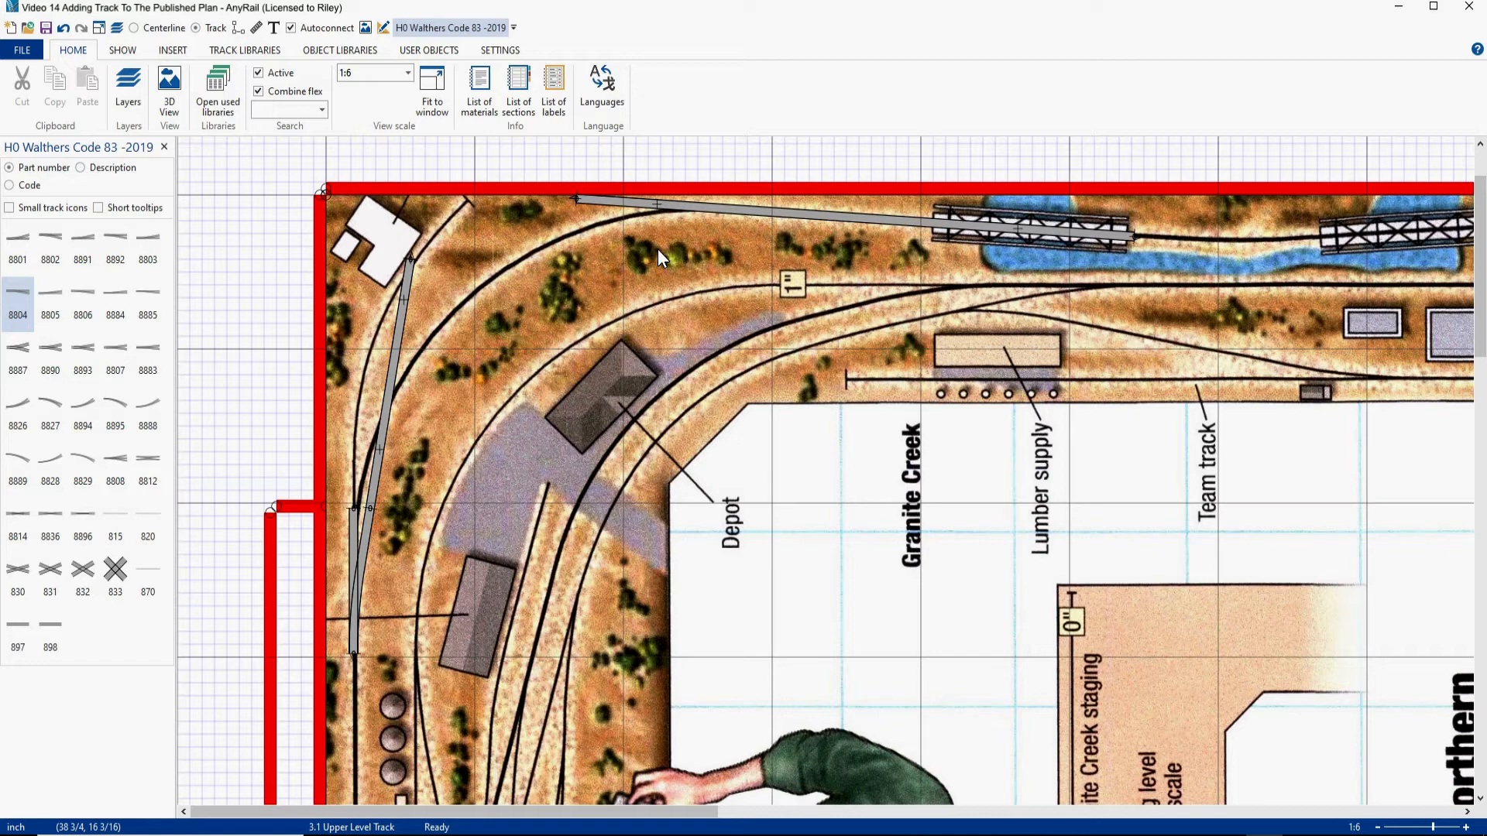
Check the angles at the bridge flex's free end and at the joint between the turnout and its flex track.
{"action": "left_click", "coordinate": [572, 197]}
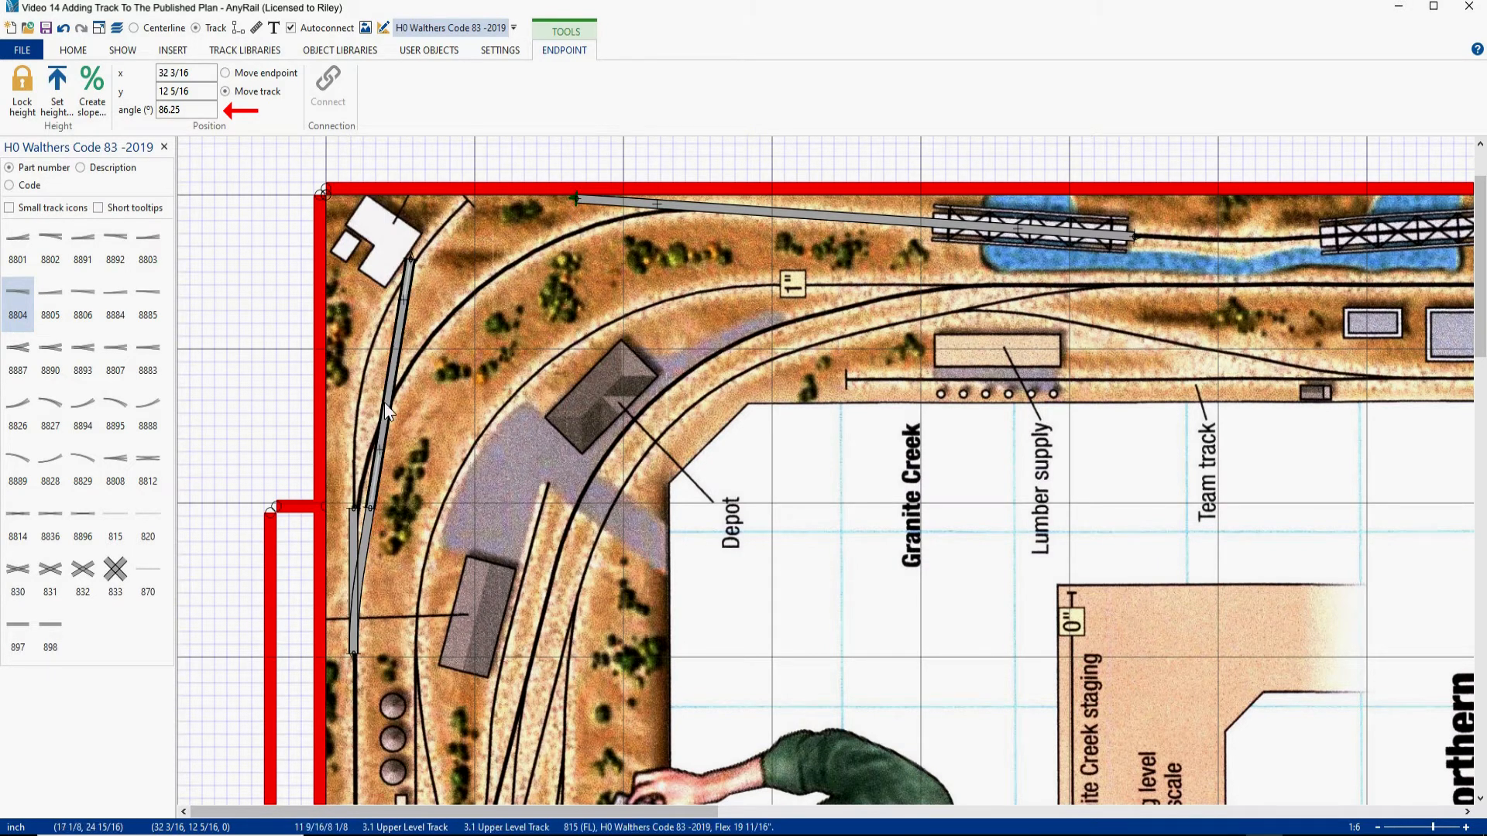
{"action": "left_click", "coordinate": [369, 508]}
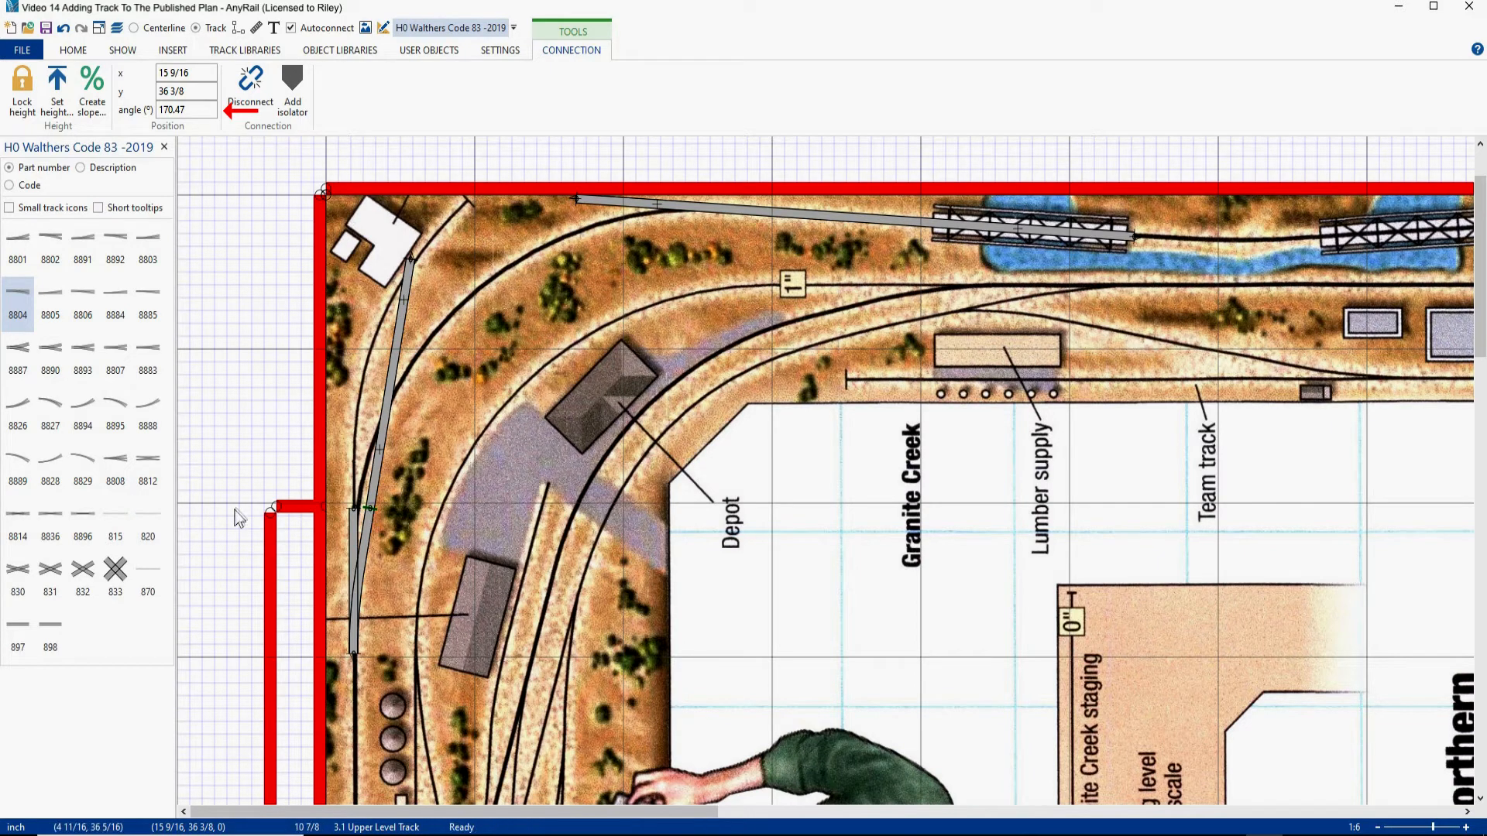
Add a new 39-inch 815 flex track and place it horizontally across the Granite Creek, Lumber supply and Team track labels.
{"action": "left_click", "coordinate": [116, 518]}
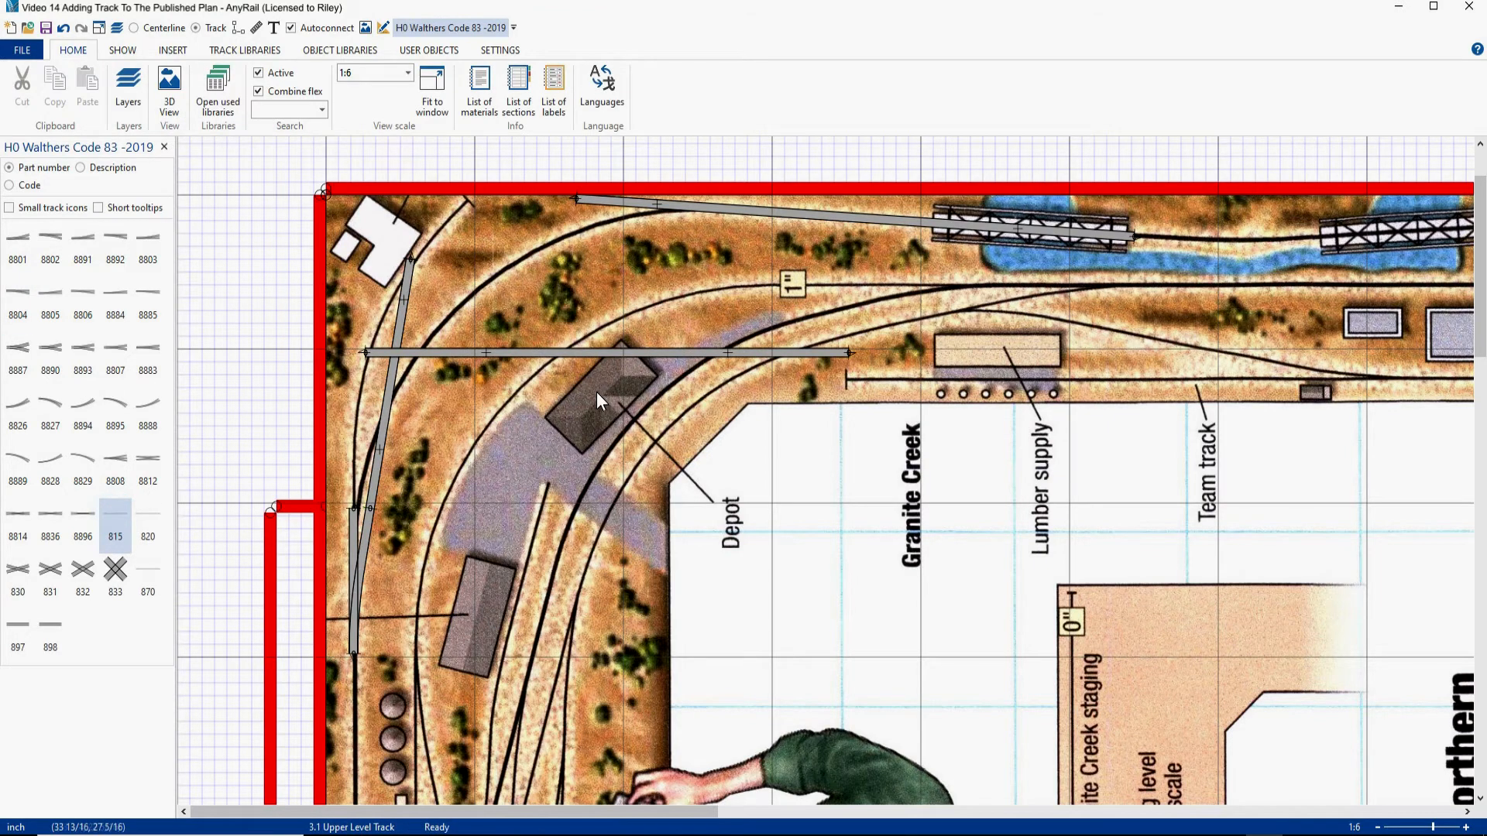
{"action": "left_click", "coordinate": [598, 358]}
{"action": "left_click_drag", "start_coordinate": [598, 358], "coordinate": [1002, 488]}
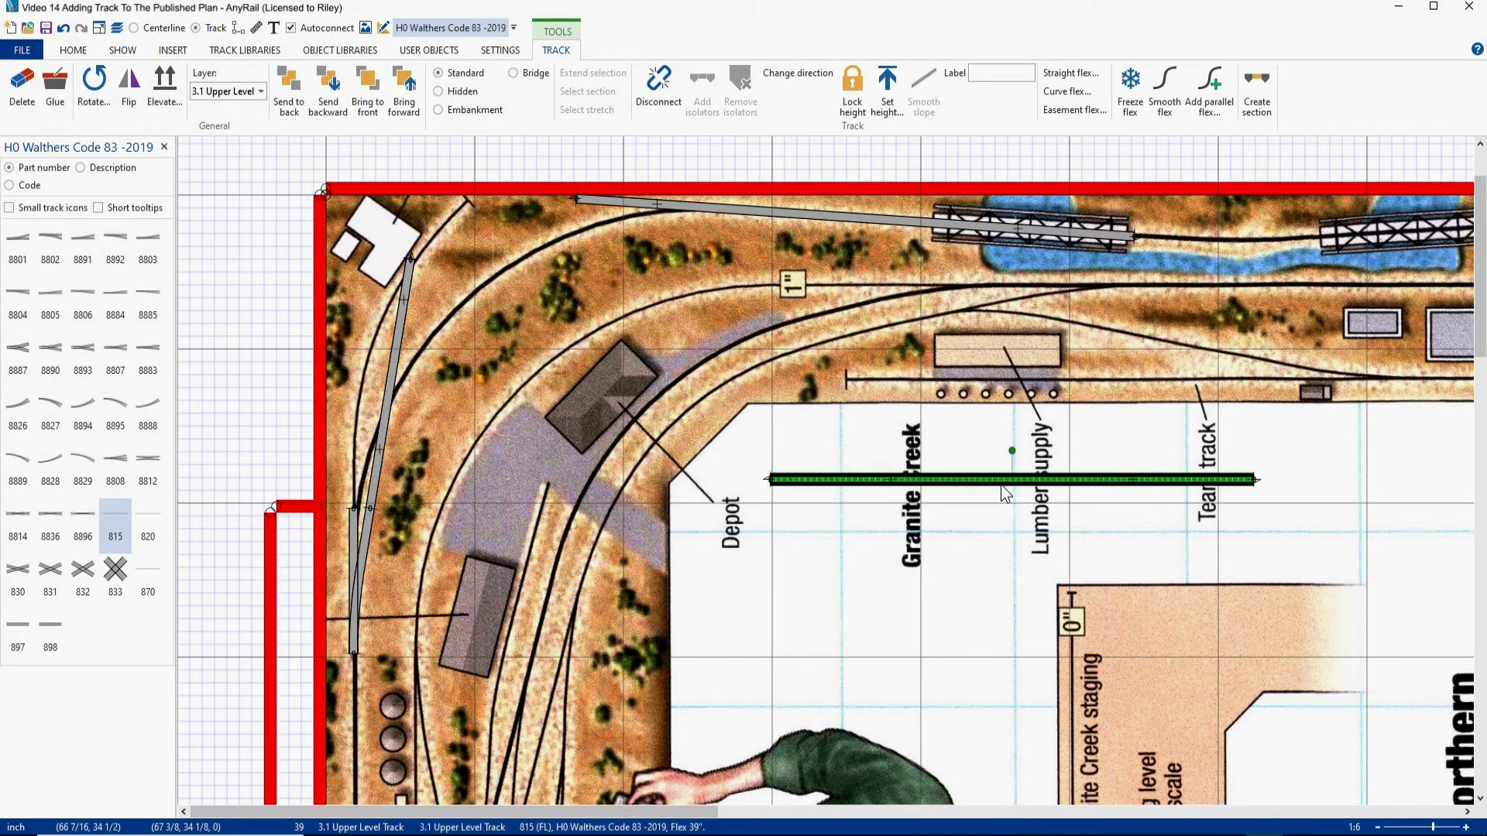
Curve the new flex track to an angle of 84.22 degrees with a radius of 25 inches.
{"action": "right_click", "coordinate": [1002, 485]}
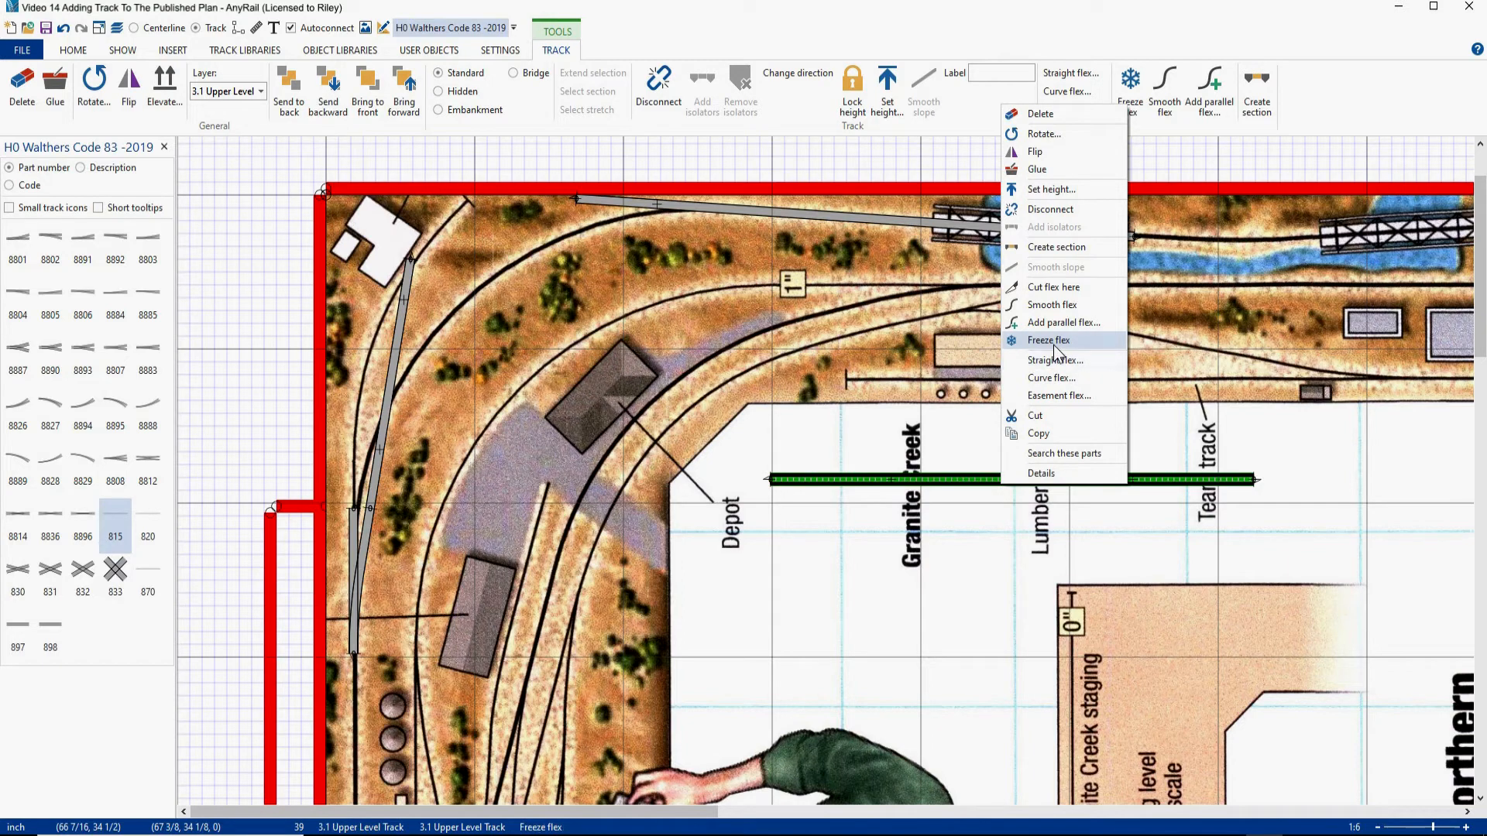
{"action": "left_click", "coordinate": [1053, 378]}
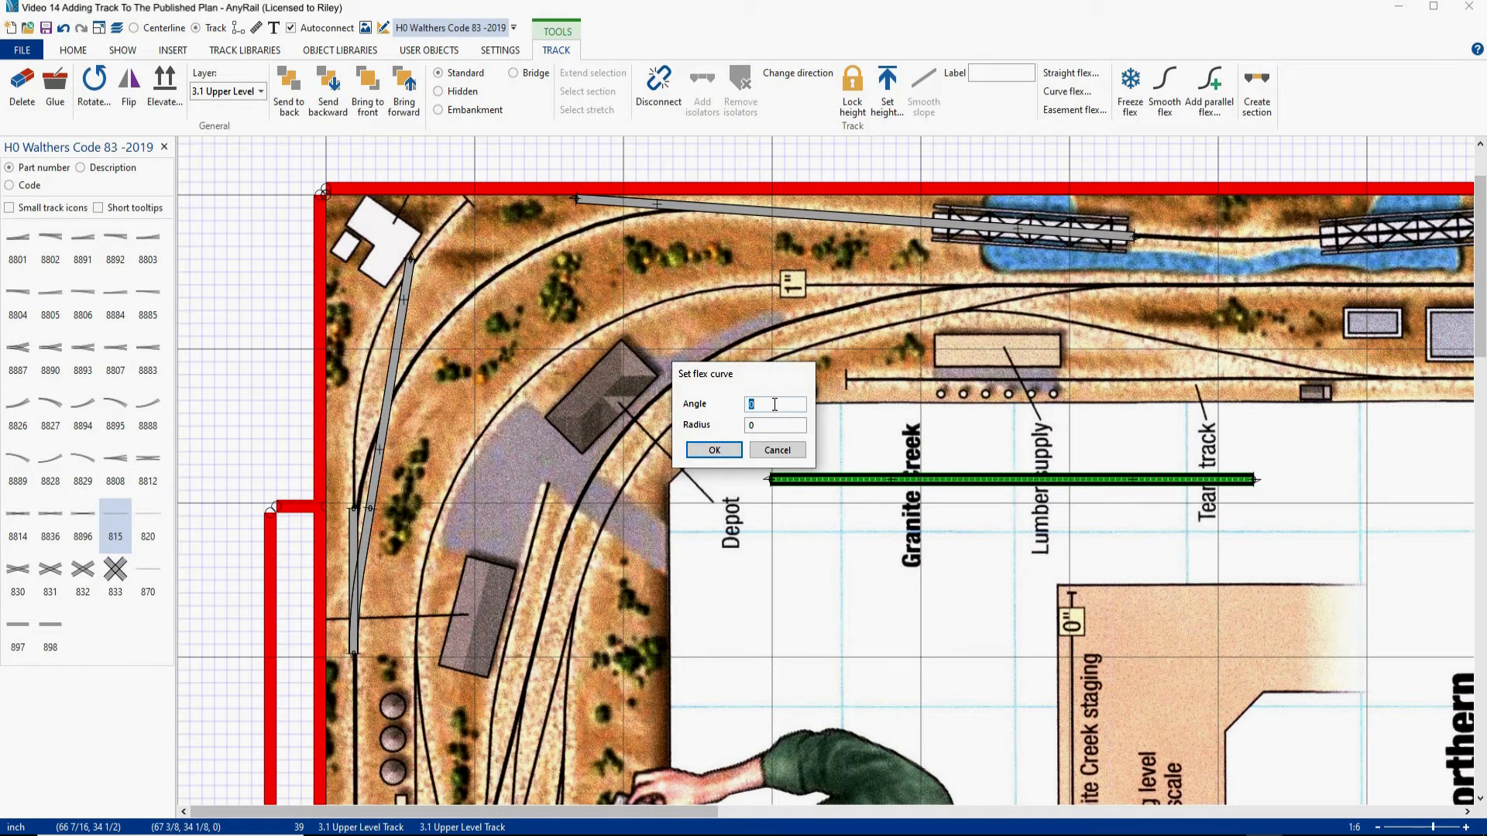
{"action": "type", "text": "84.22"}
{"action": "double_click", "coordinate": [765, 426]}
{"action": "type", "text": "25"}
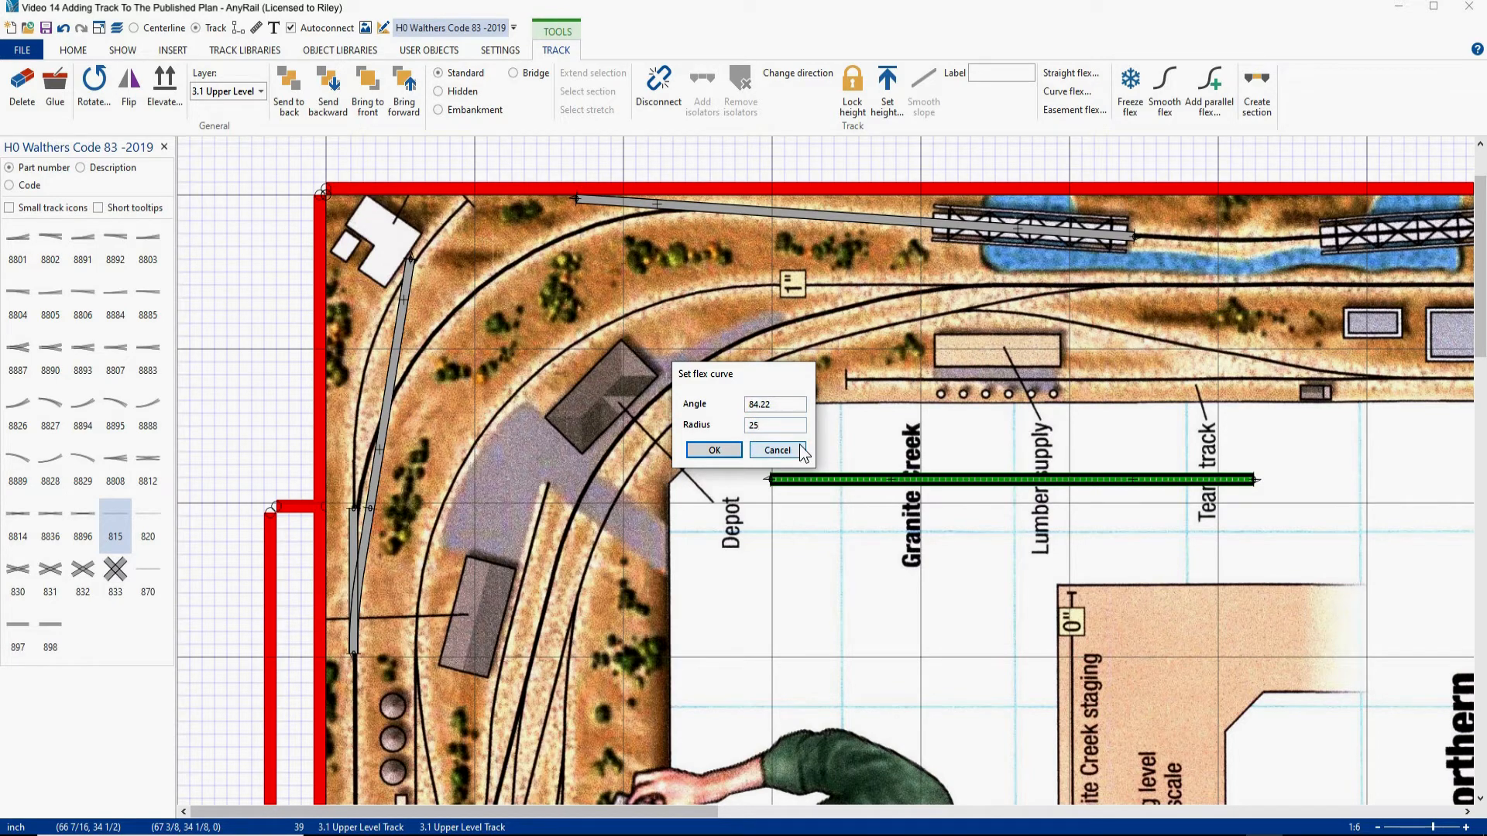
{"action": "key", "text": "Return"}
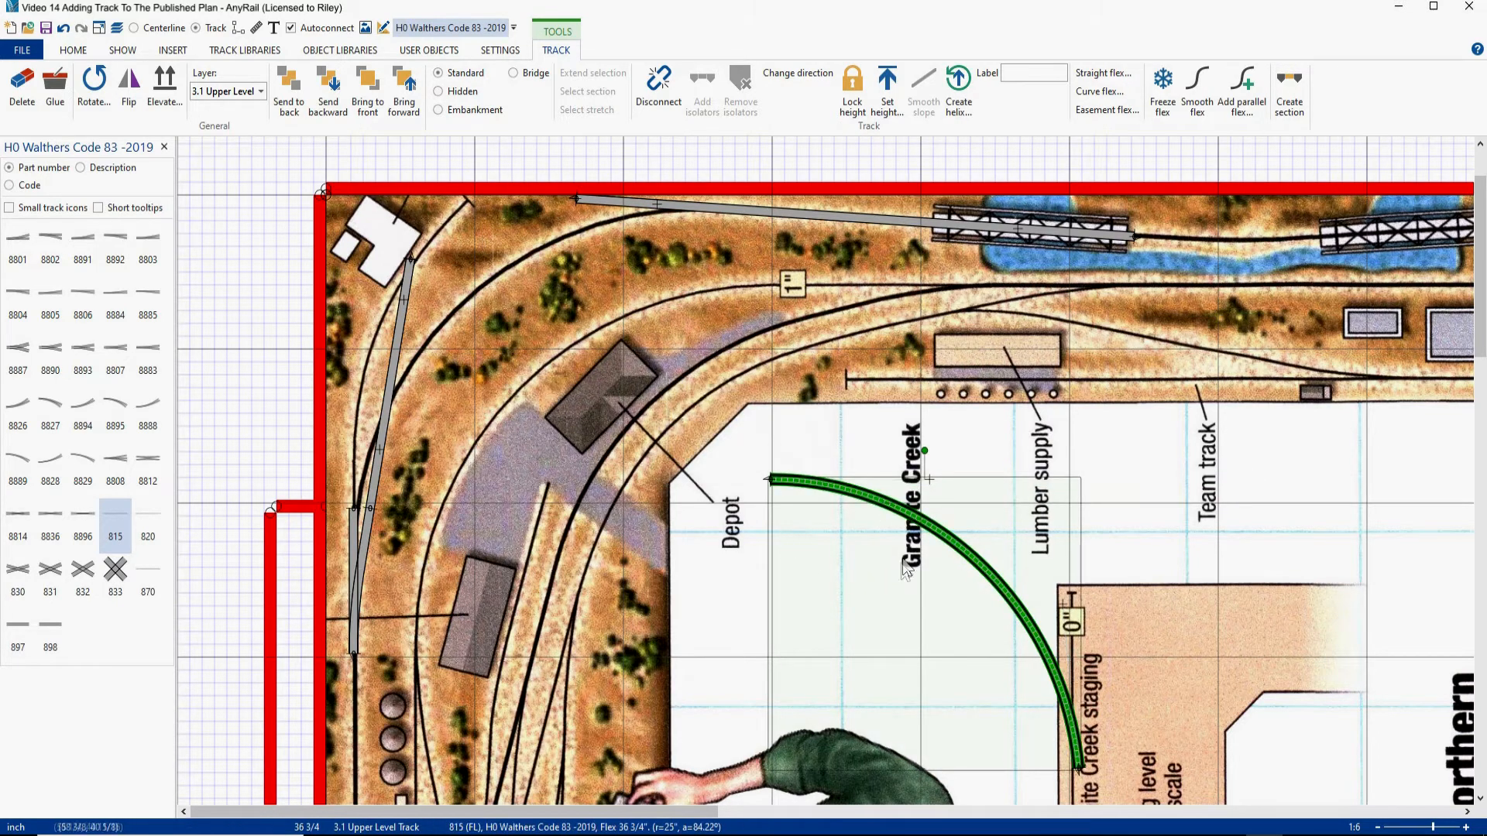
Rotate the curved flex to suit the corner and place it between the two straight tangents, above the Depot.
{"action": "left_click", "coordinate": [926, 480]}
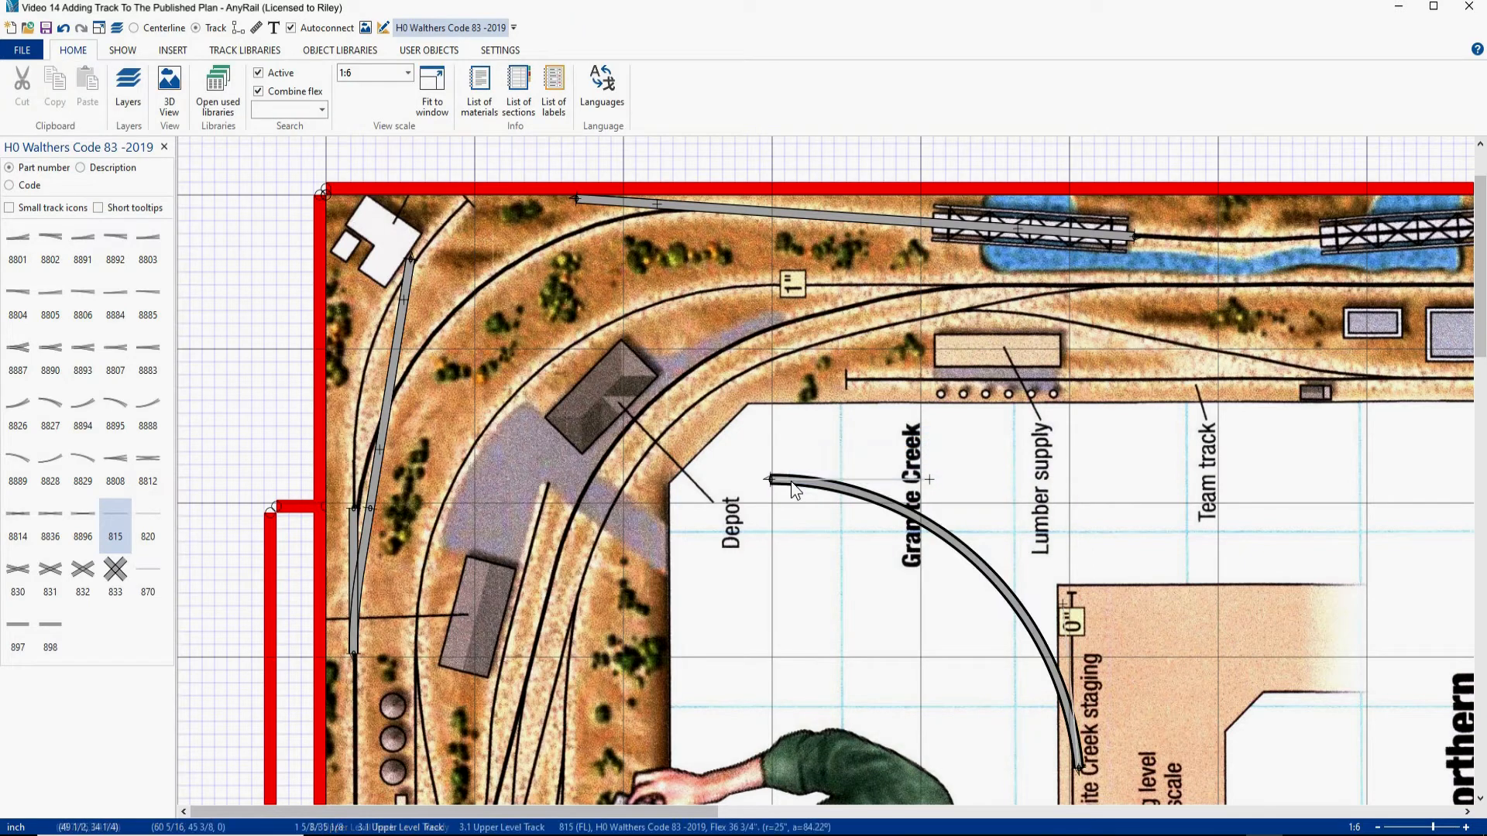
{"action": "left_click", "coordinate": [920, 523]}
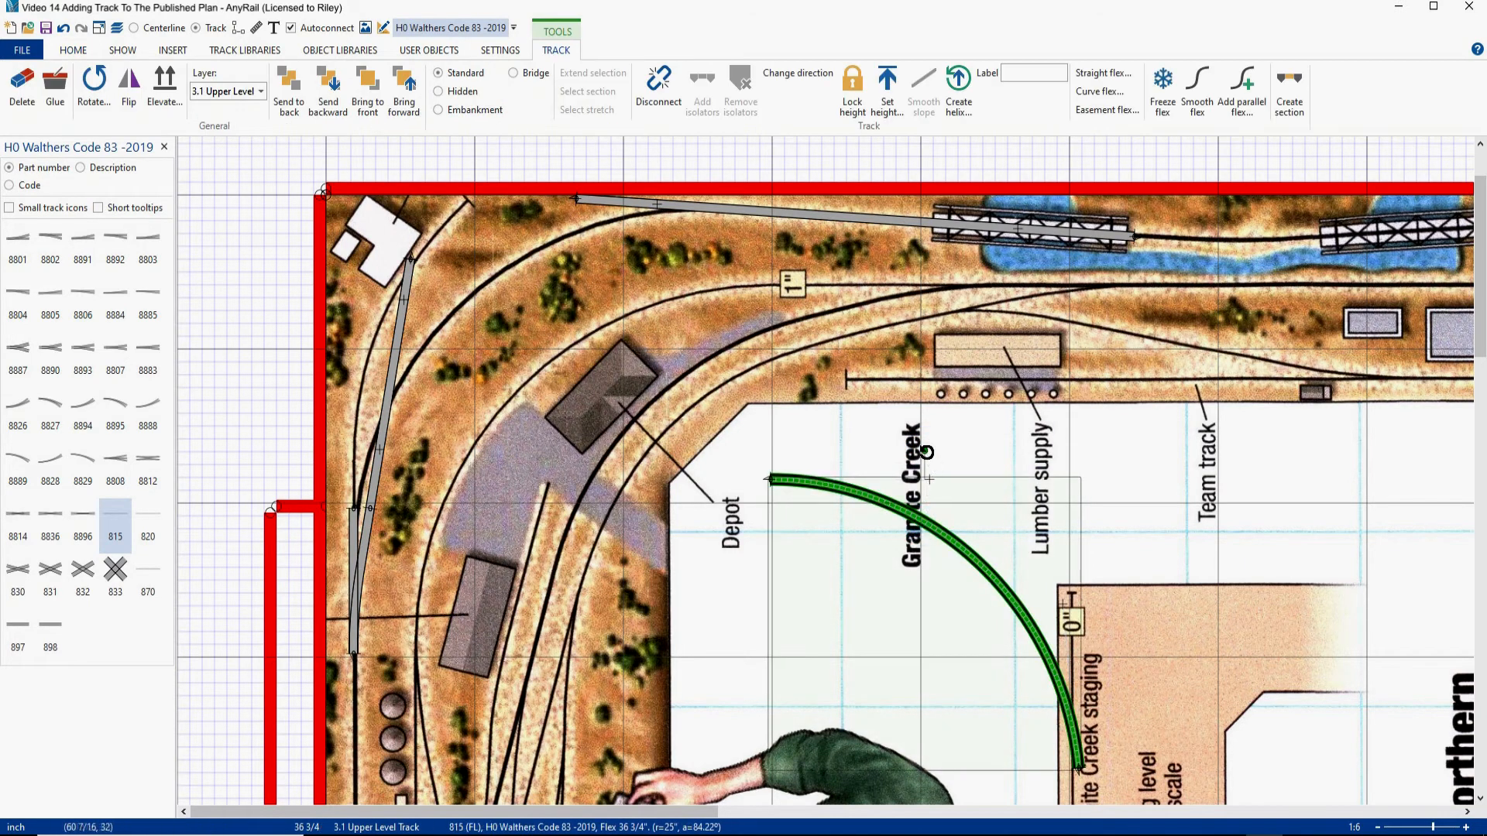
{"action": "left_click_drag", "start_coordinate": [924, 451], "coordinate": [546, 318]}
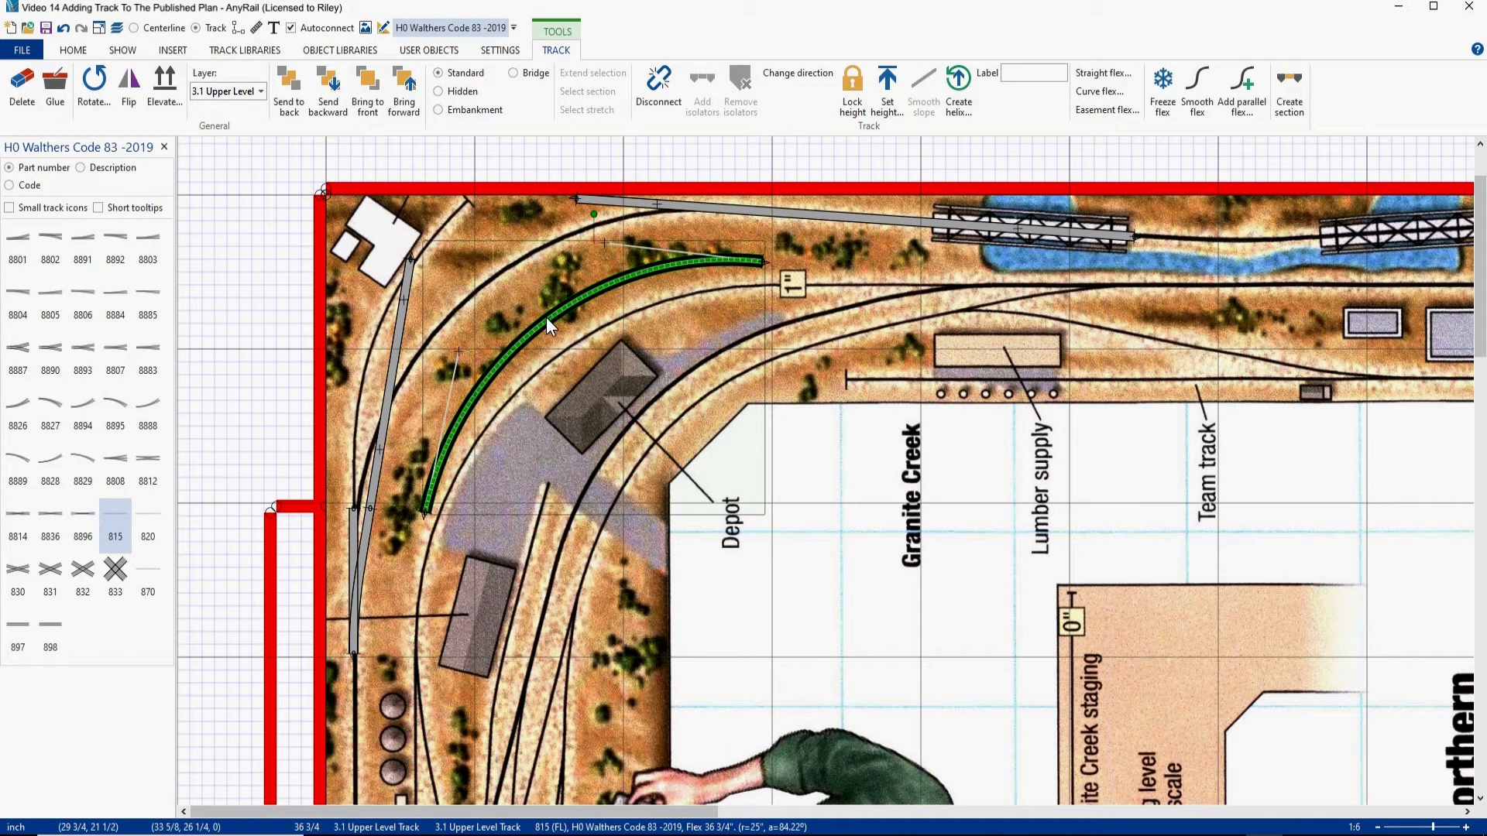
{"action": "left_click_drag", "start_coordinate": [545, 318], "coordinate": [546, 317]}
{"action": "left_click", "coordinate": [831, 486]}
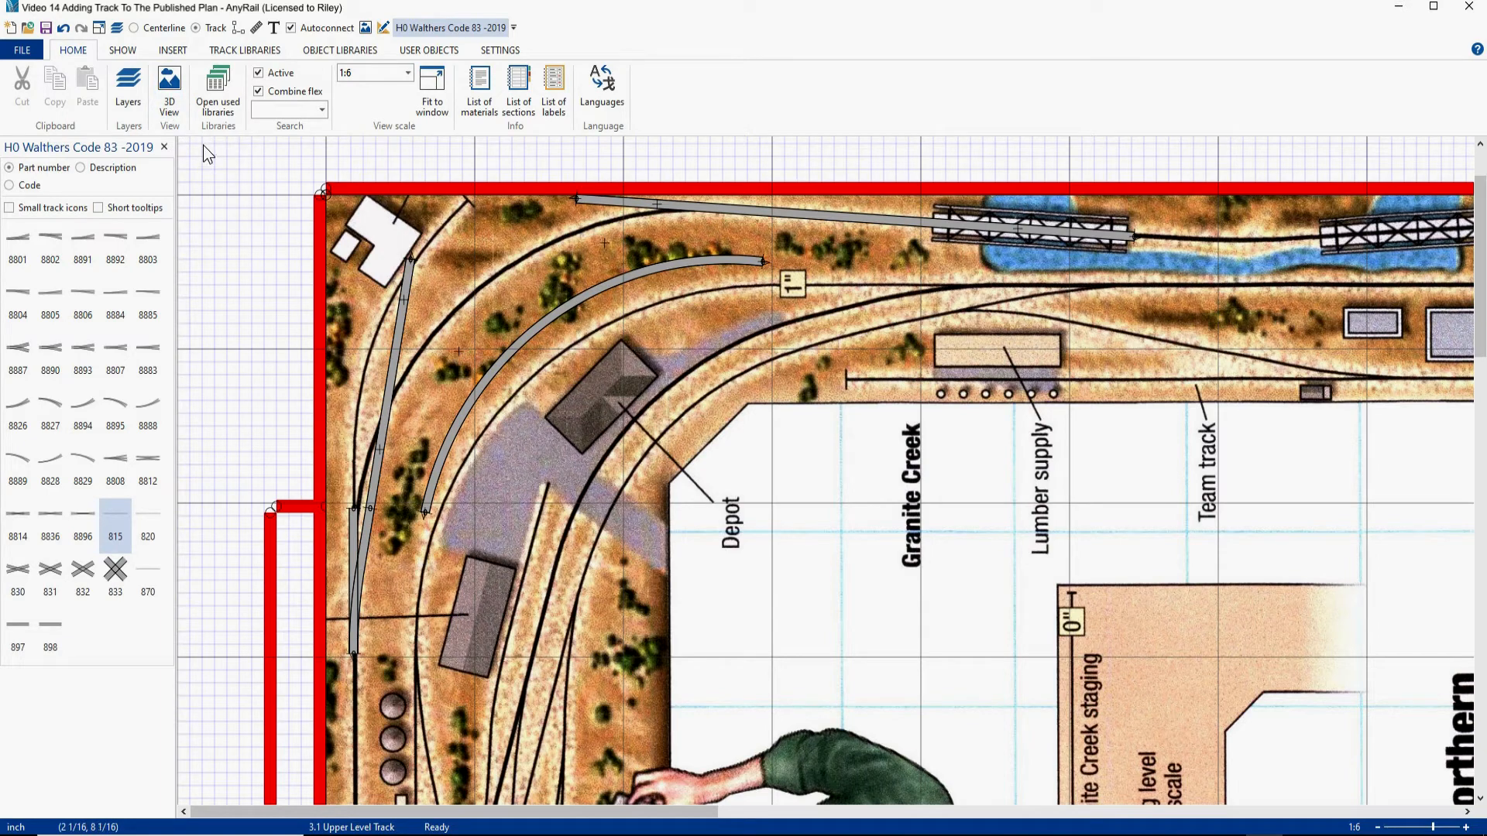
Hide the 2.1 Main Image and 2.3 staging track image layers and show the tracks as centerlines only.
{"action": "right_click", "coordinate": [225, 216]}
{"action": "left_click", "coordinate": [264, 304]}
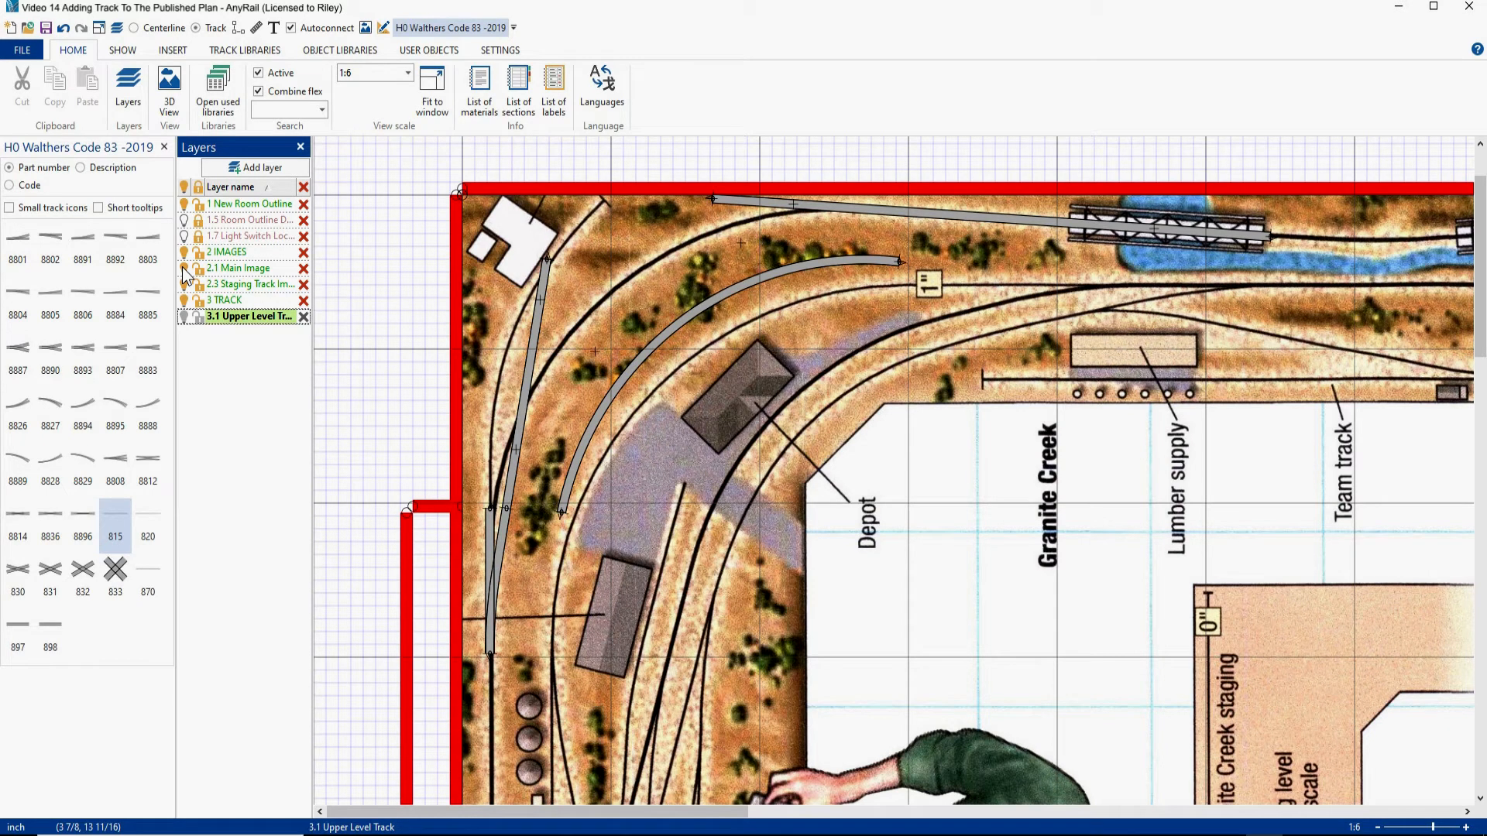
{"action": "left_click", "coordinate": [184, 269]}
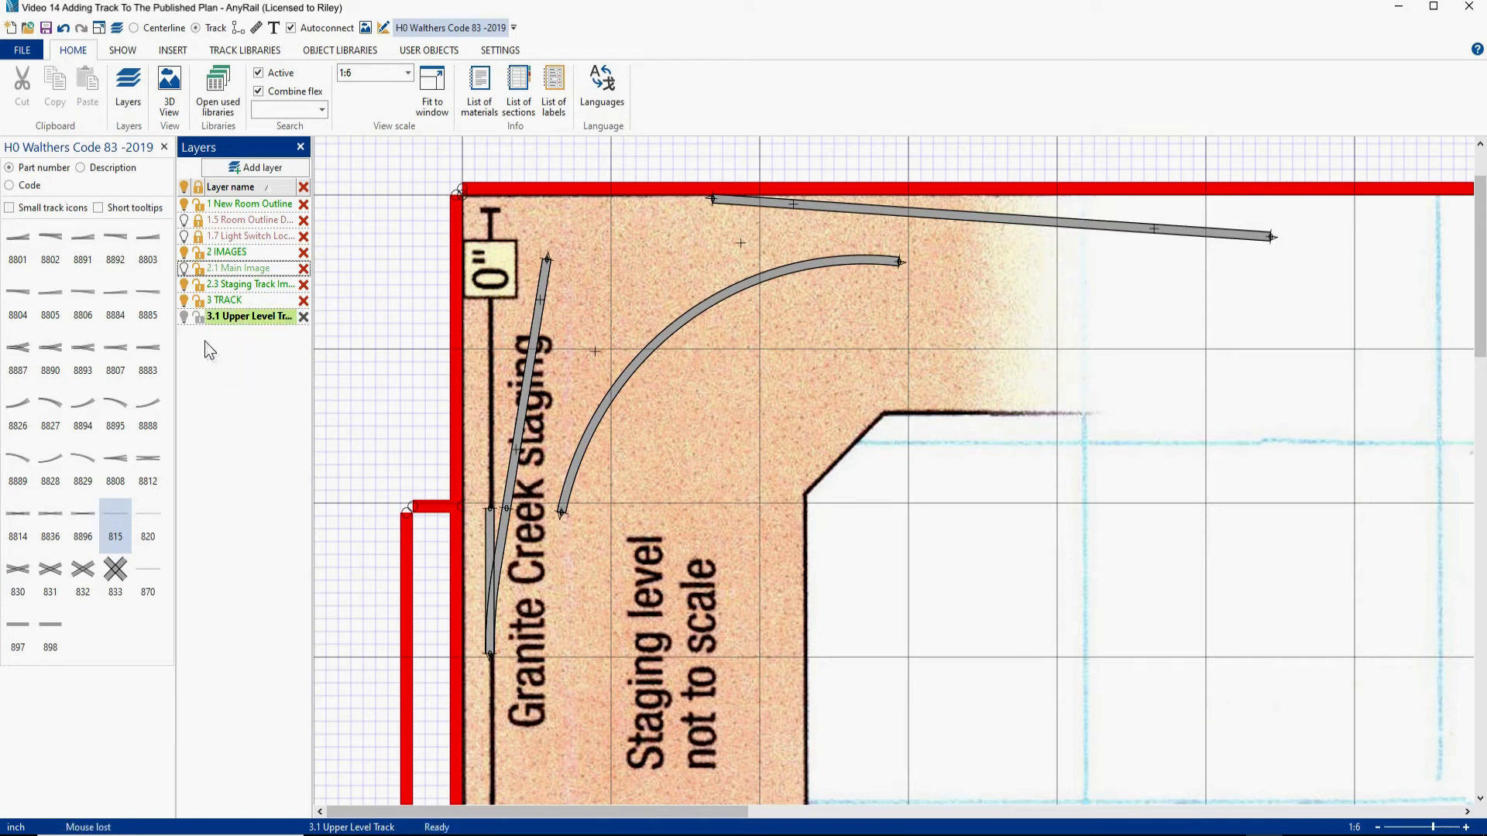
{"action": "left_click", "coordinate": [184, 285]}
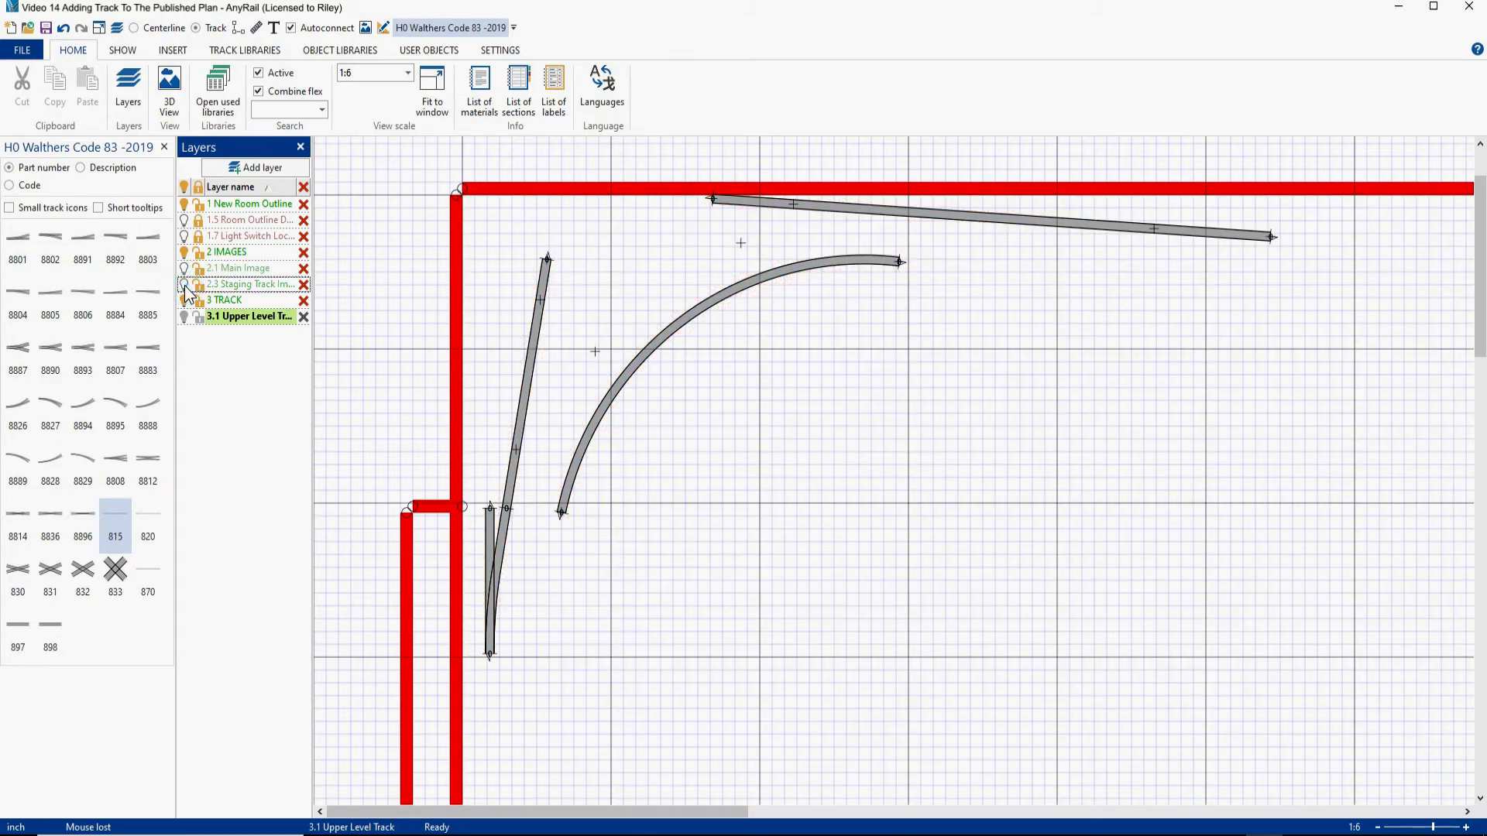
{"action": "left_click", "coordinate": [134, 29]}
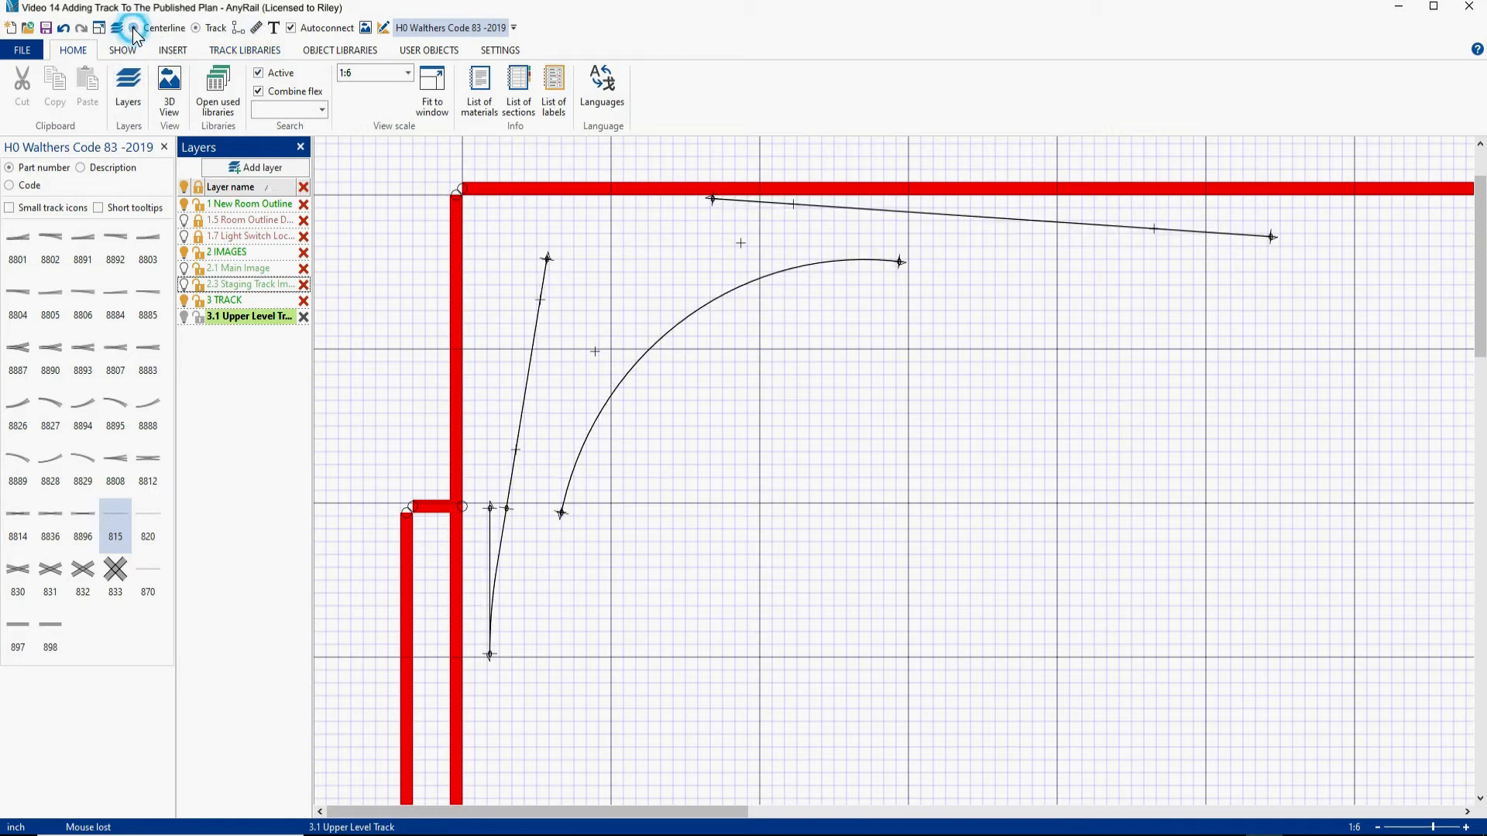
Move the curved flex up into the corner so that its ends lie against both tangents.
{"action": "left_click", "coordinate": [673, 324]}
{"action": "left_click_drag", "start_coordinate": [680, 335], "coordinate": [632, 271]}
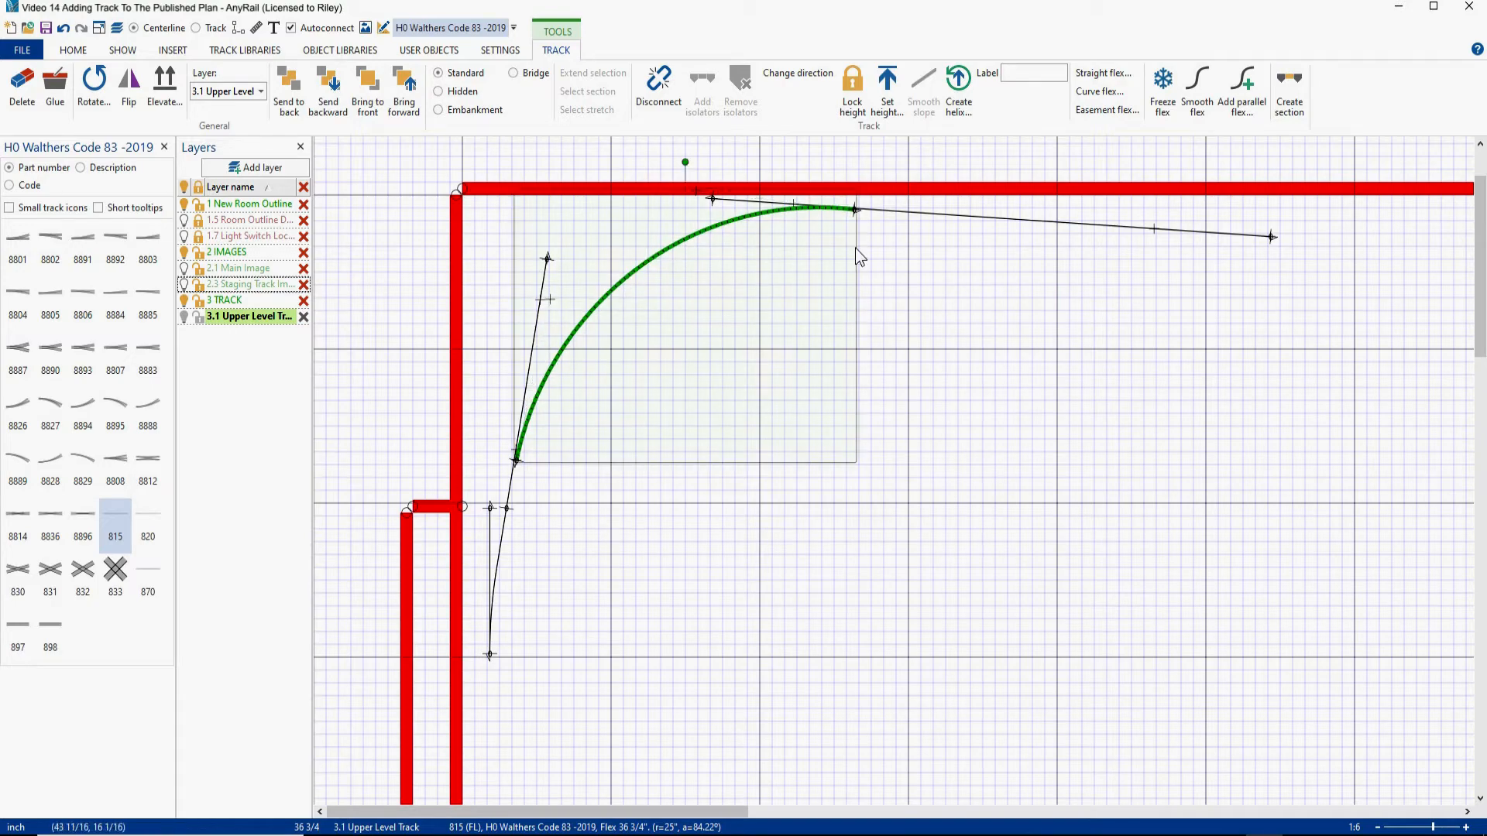
{"action": "scroll", "coordinate": [874, 197], "scroll_direction": "up", "scroll_amount": 2}
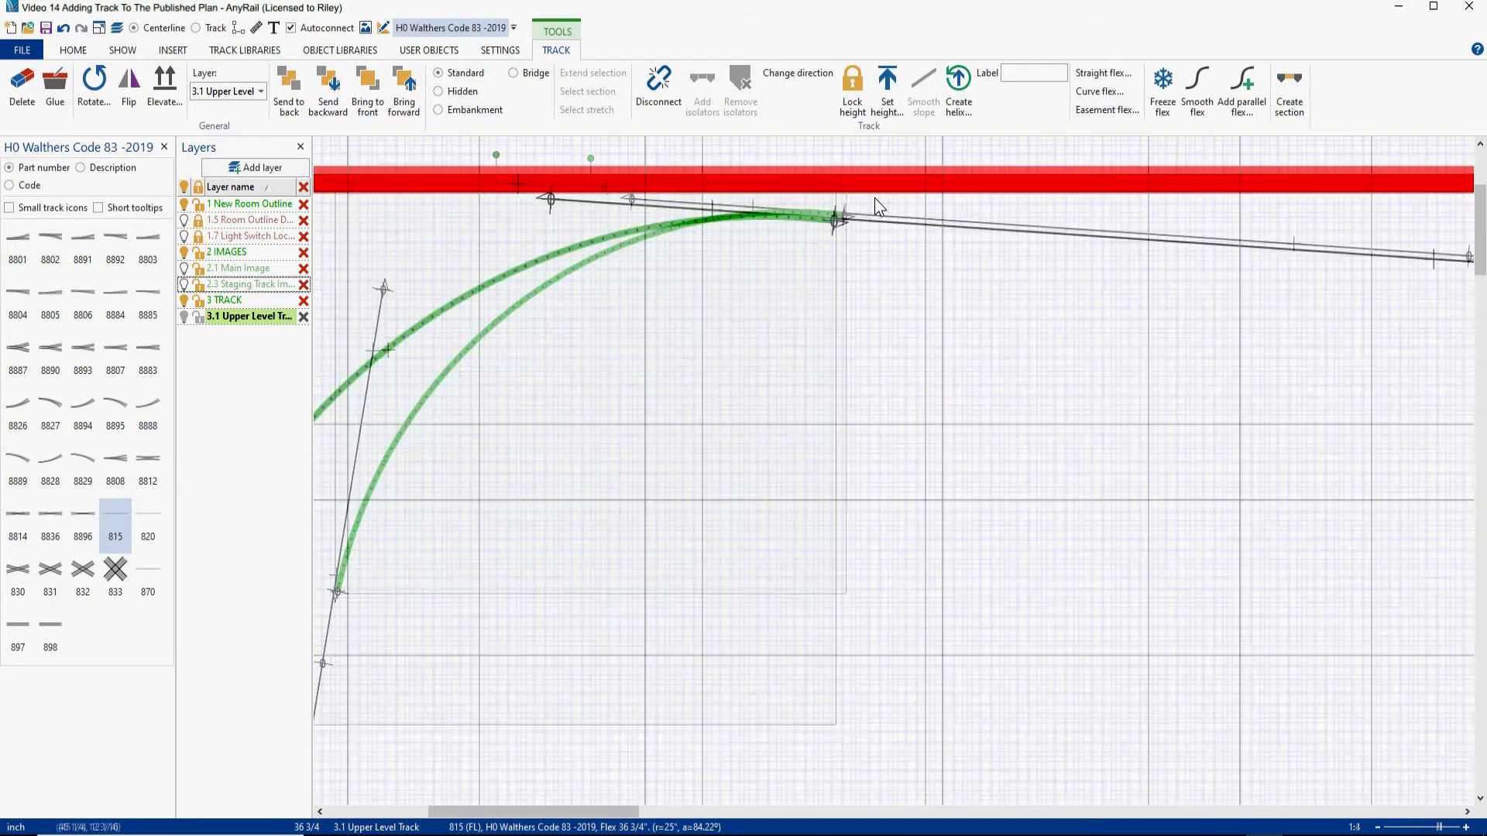
{"action": "scroll", "coordinate": [875, 197], "scroll_direction": "up", "scroll_amount": 3}
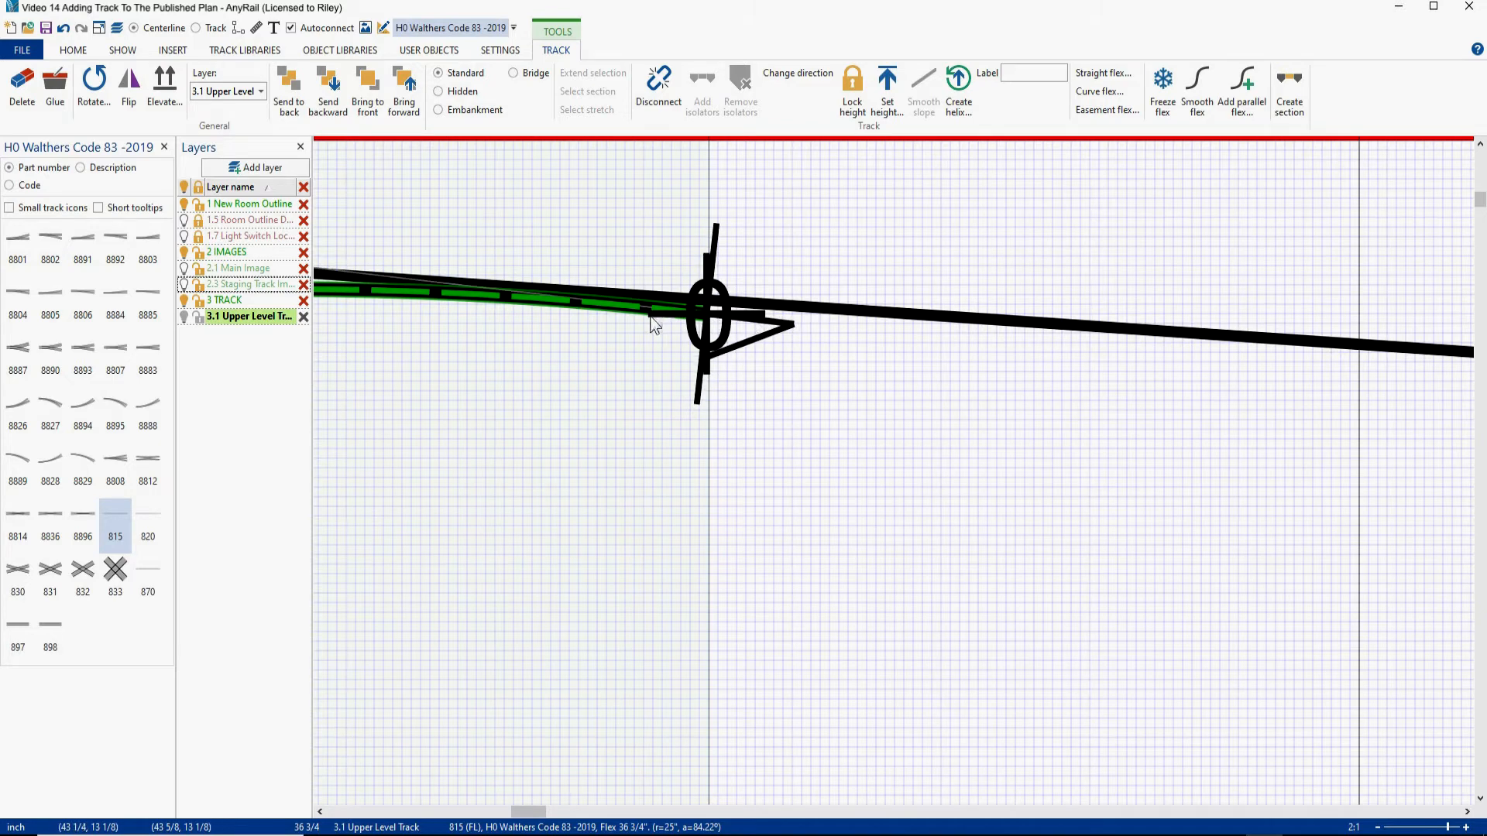
Compare the angle at the curve's upper end with the angle at the bridge flex's free end.
{"action": "left_click", "coordinate": [748, 342]}
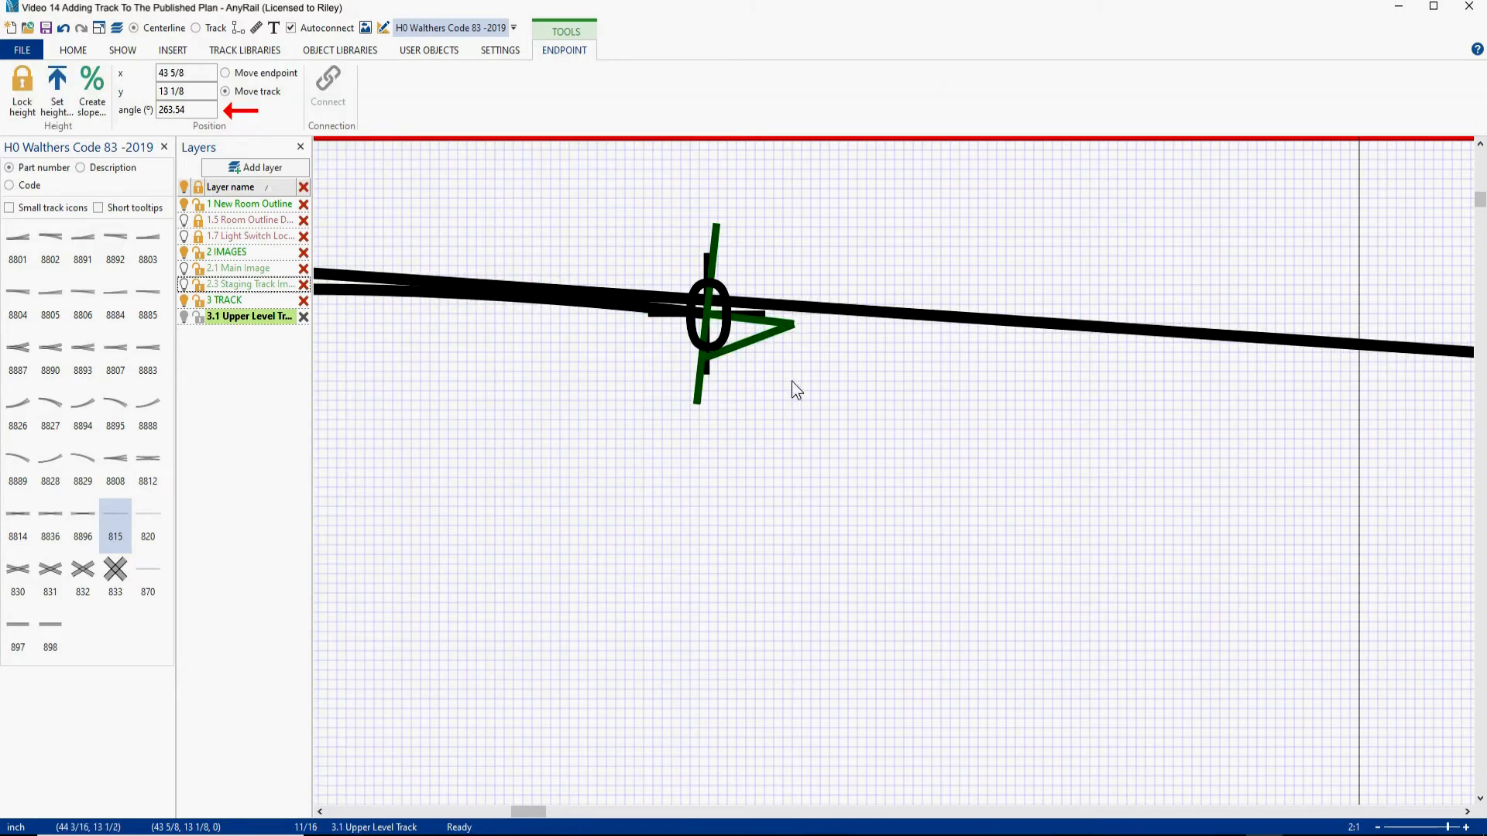
{"action": "right_click_drag", "start_coordinate": [766, 434], "coordinate": [983, 461]}
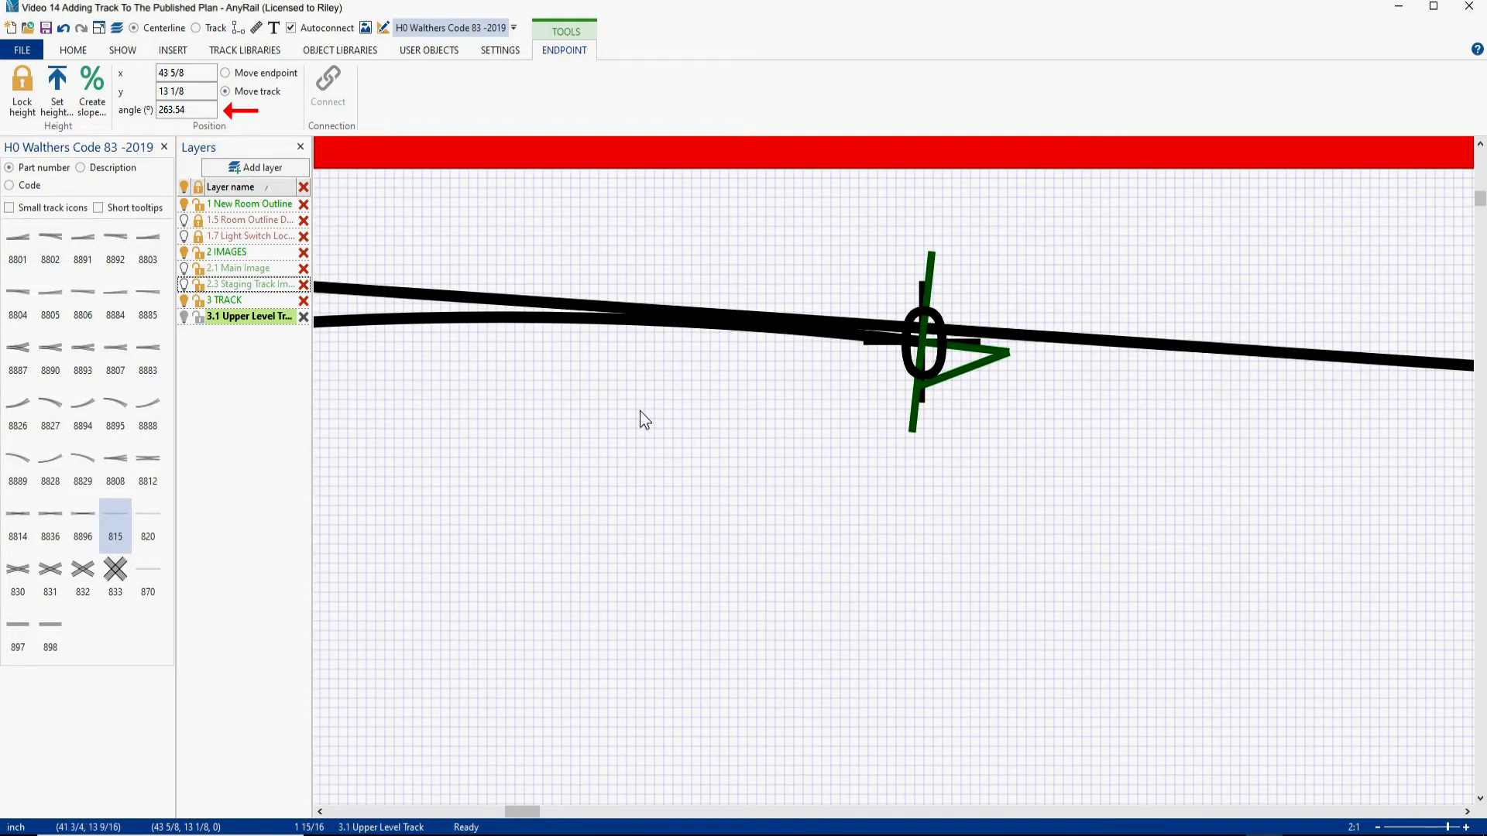
{"action": "scroll", "coordinate": [641, 414], "scroll_direction": "down", "scroll_amount": 3}
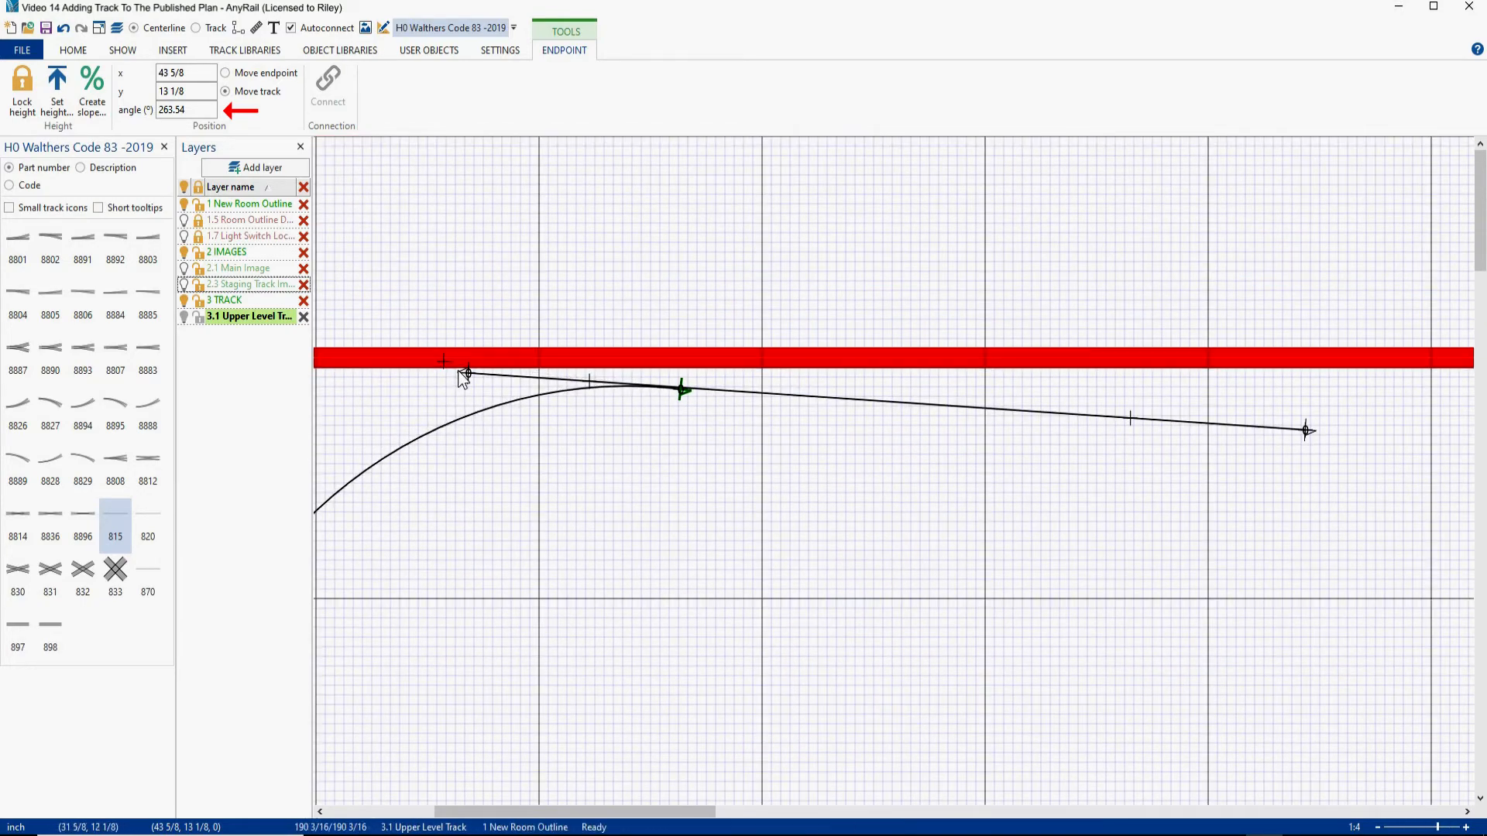
{"action": "left_click", "coordinate": [459, 370]}
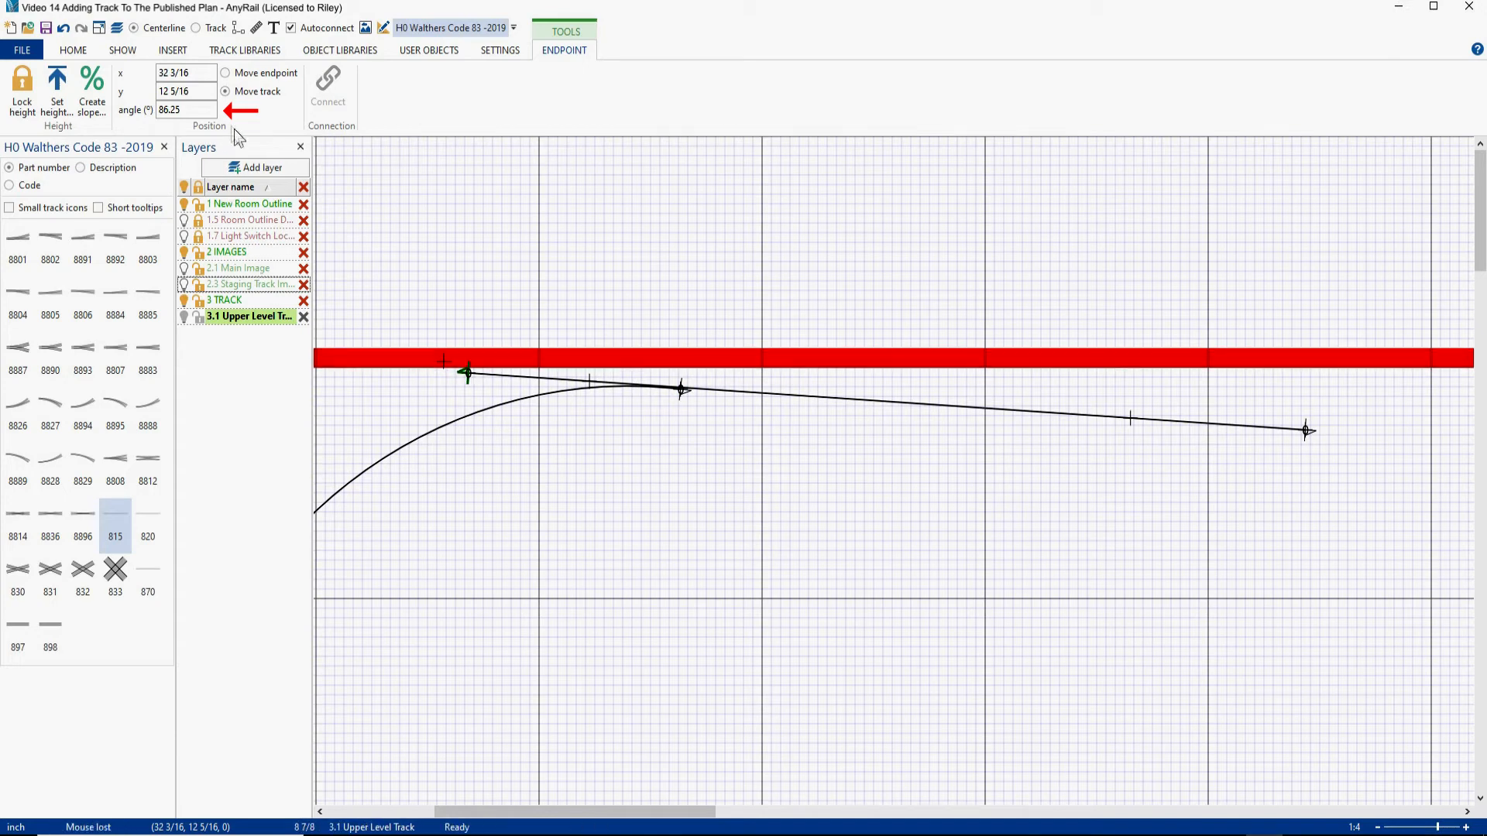
{"action": "left_click", "coordinate": [189, 112]}
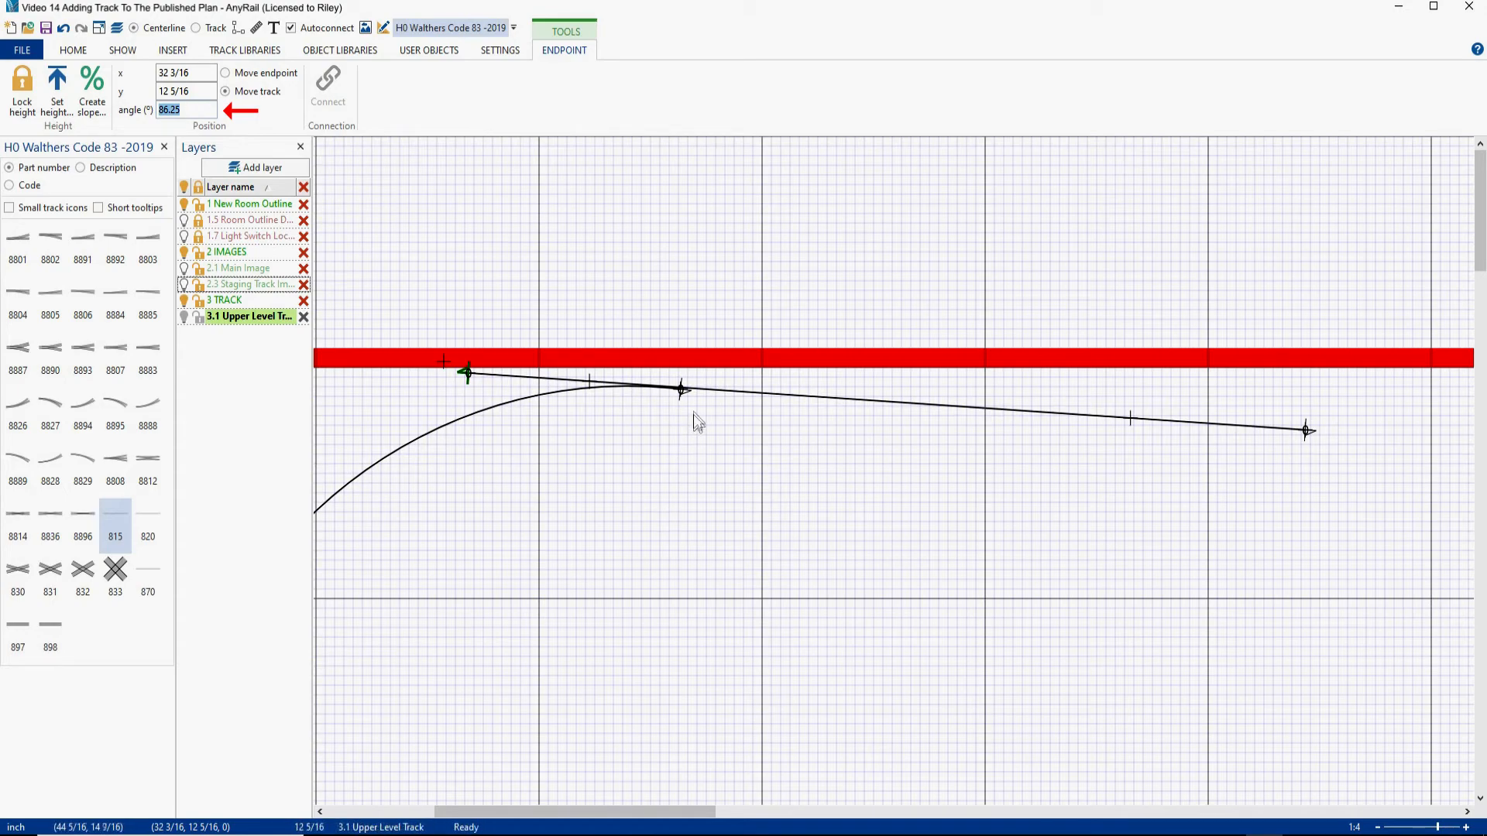
{"action": "scroll", "coordinate": [697, 422], "scroll_direction": "up", "scroll_amount": 5}
{"action": "left_click", "coordinate": [683, 390]}
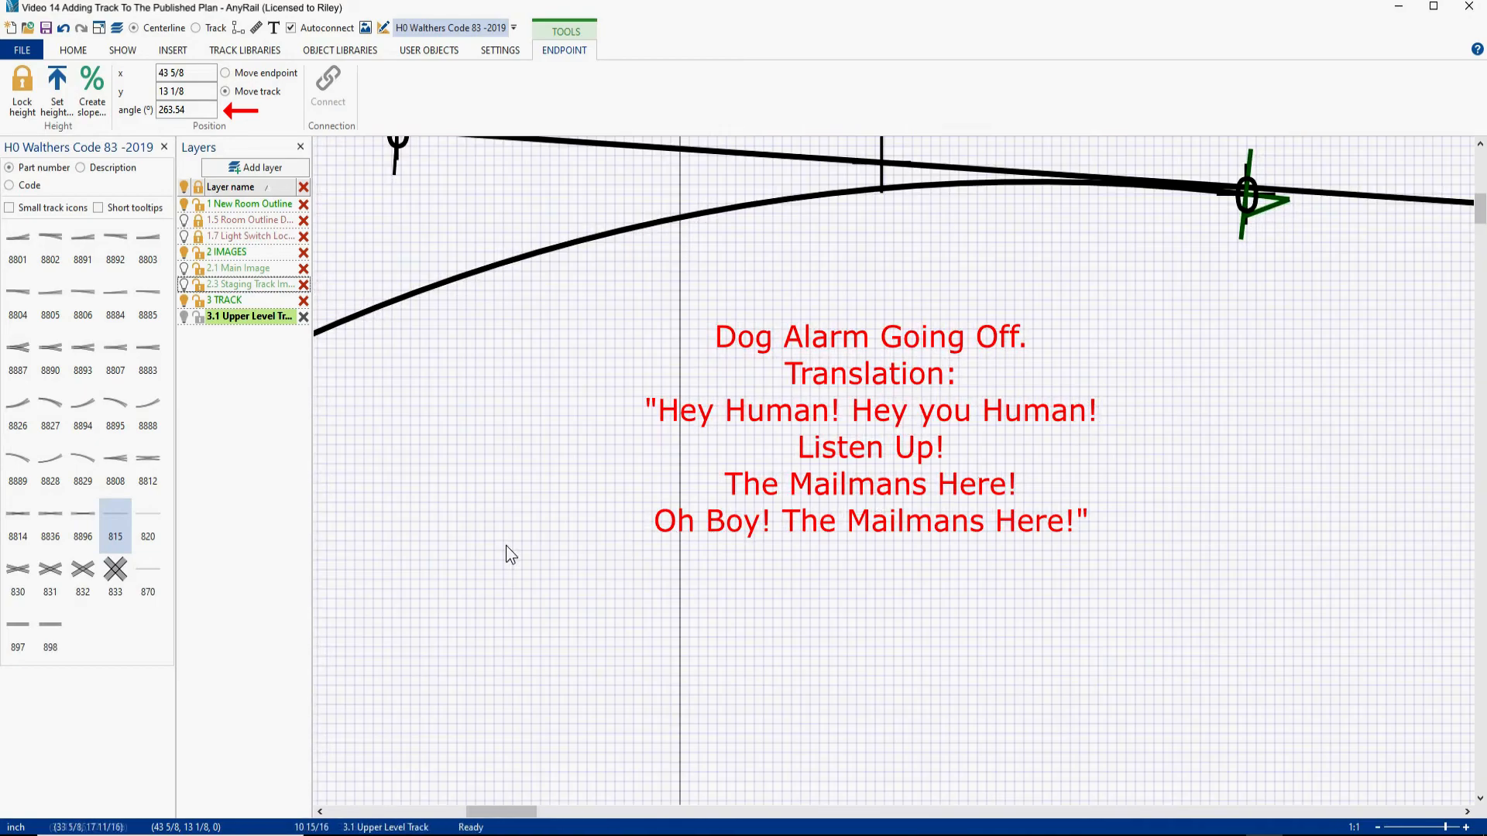
Compare the angle at the curve's lower end with the angle at the joint between the turnout and its flex track.
{"action": "right_click_drag", "start_coordinate": [505, 545], "coordinate": [1214, 393]}
{"action": "left_click", "coordinate": [899, 546]}
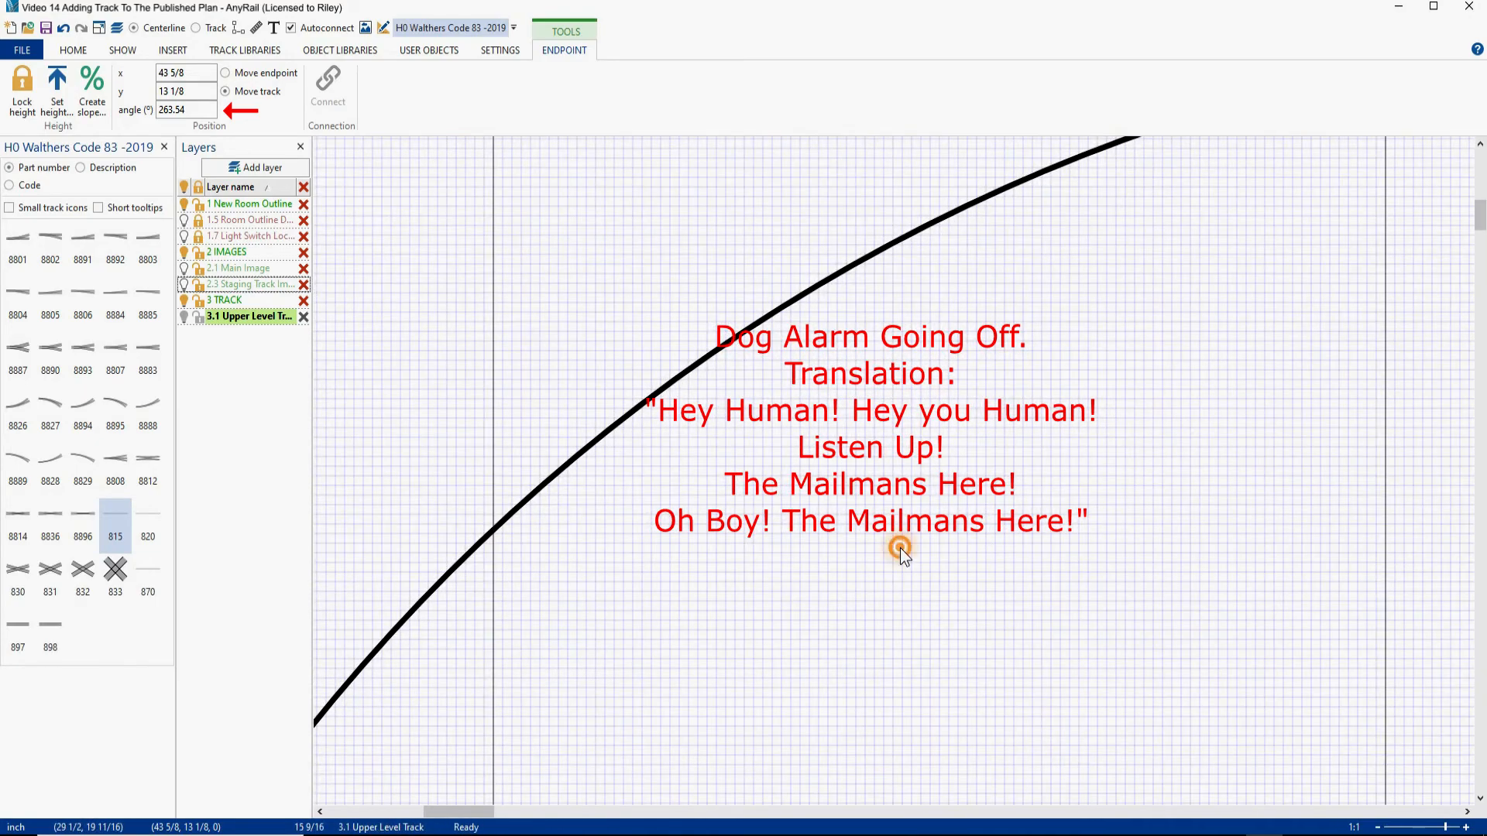
{"action": "right_click_drag", "start_coordinate": [900, 546], "coordinate": [1050, 222]}
{"action": "right_click_drag", "start_coordinate": [640, 581], "coordinate": [1018, 236]}
{"action": "right_click_drag", "start_coordinate": [790, 554], "coordinate": [767, 400]}
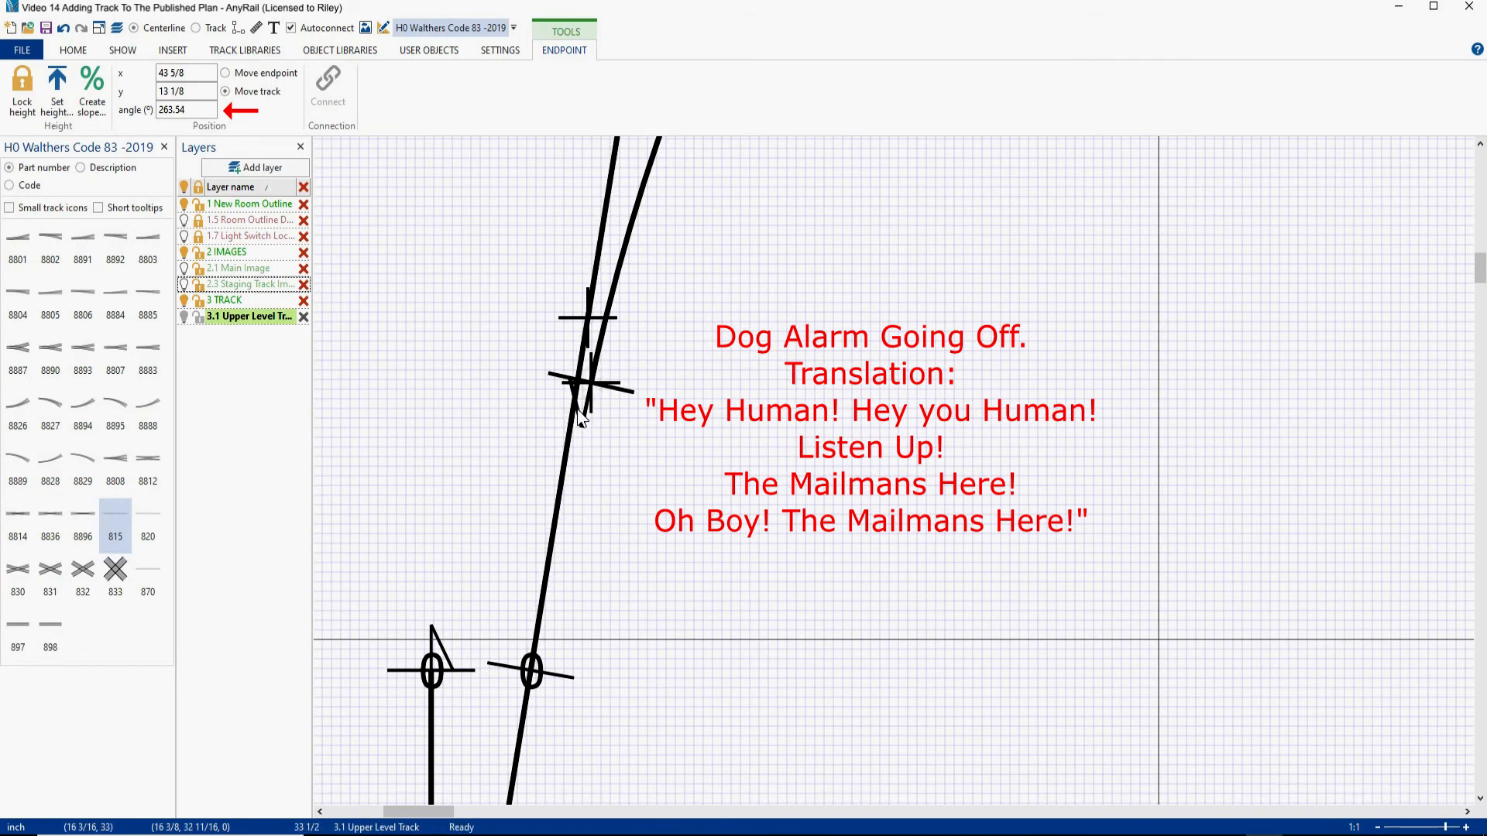
{"action": "left_click", "coordinate": [532, 671]}
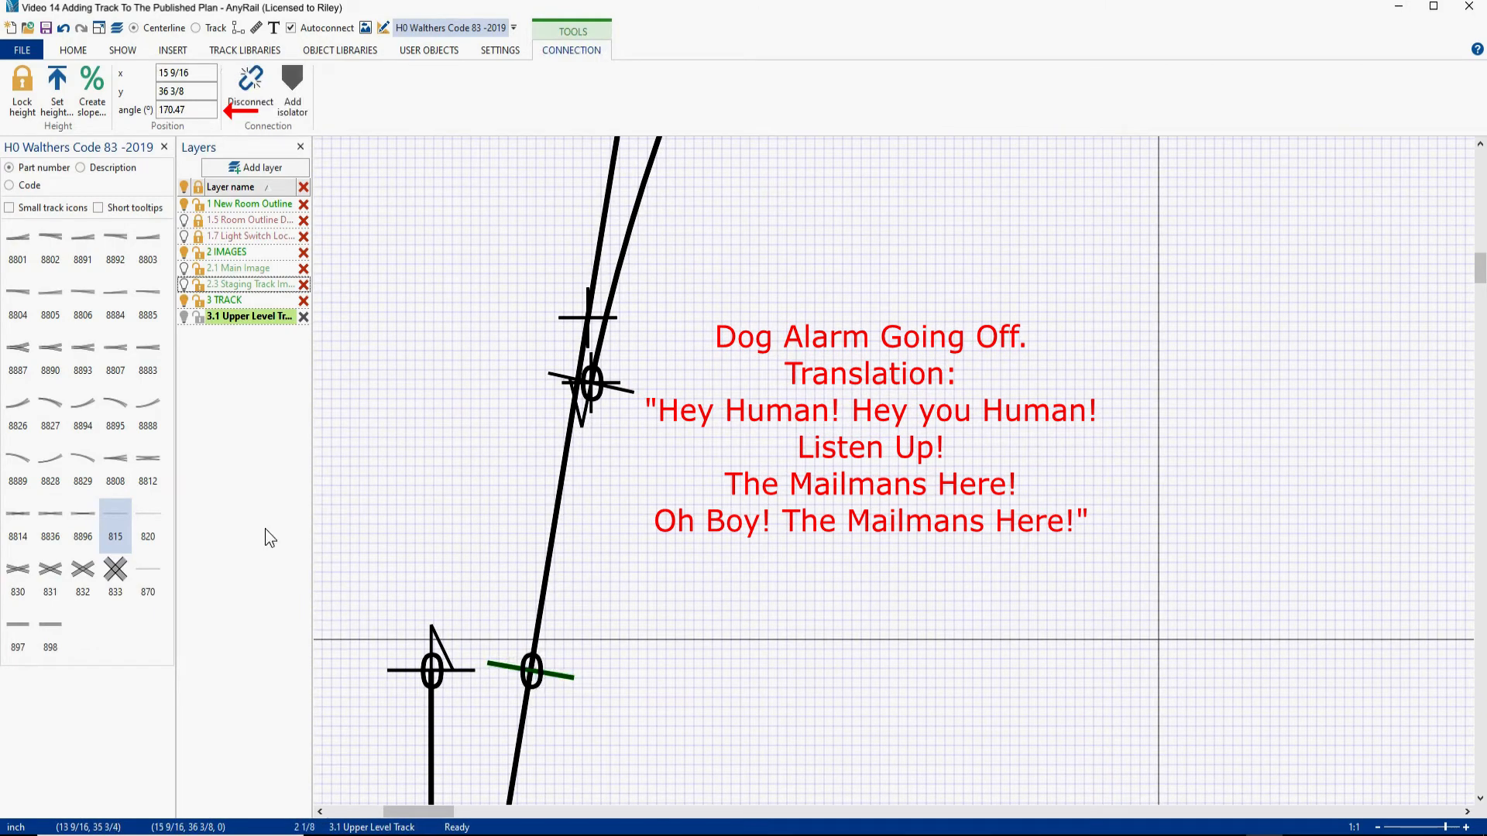
{"action": "left_click", "coordinate": [198, 111]}
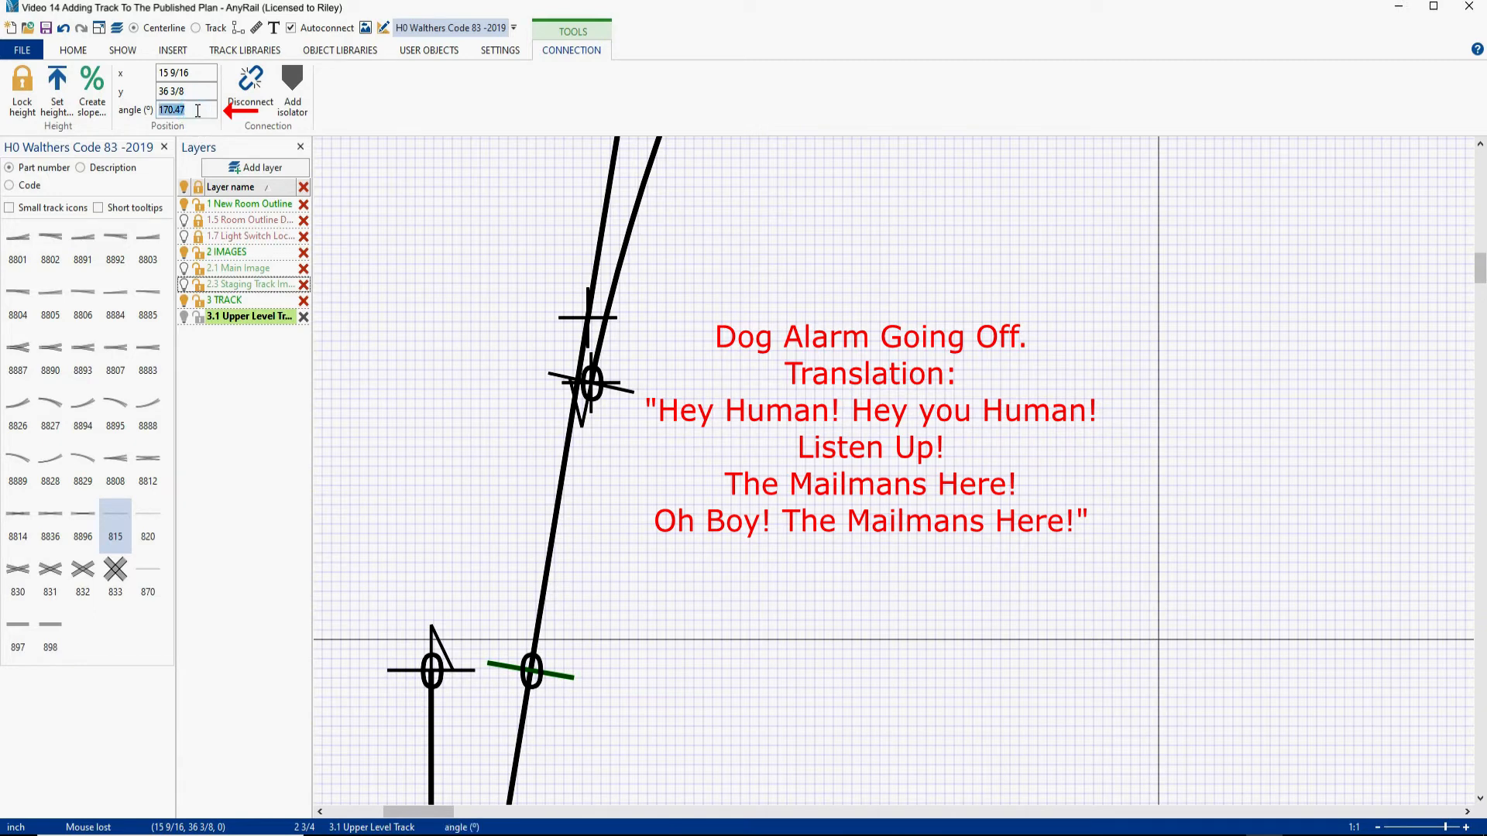
{"action": "left_click", "coordinate": [578, 408]}
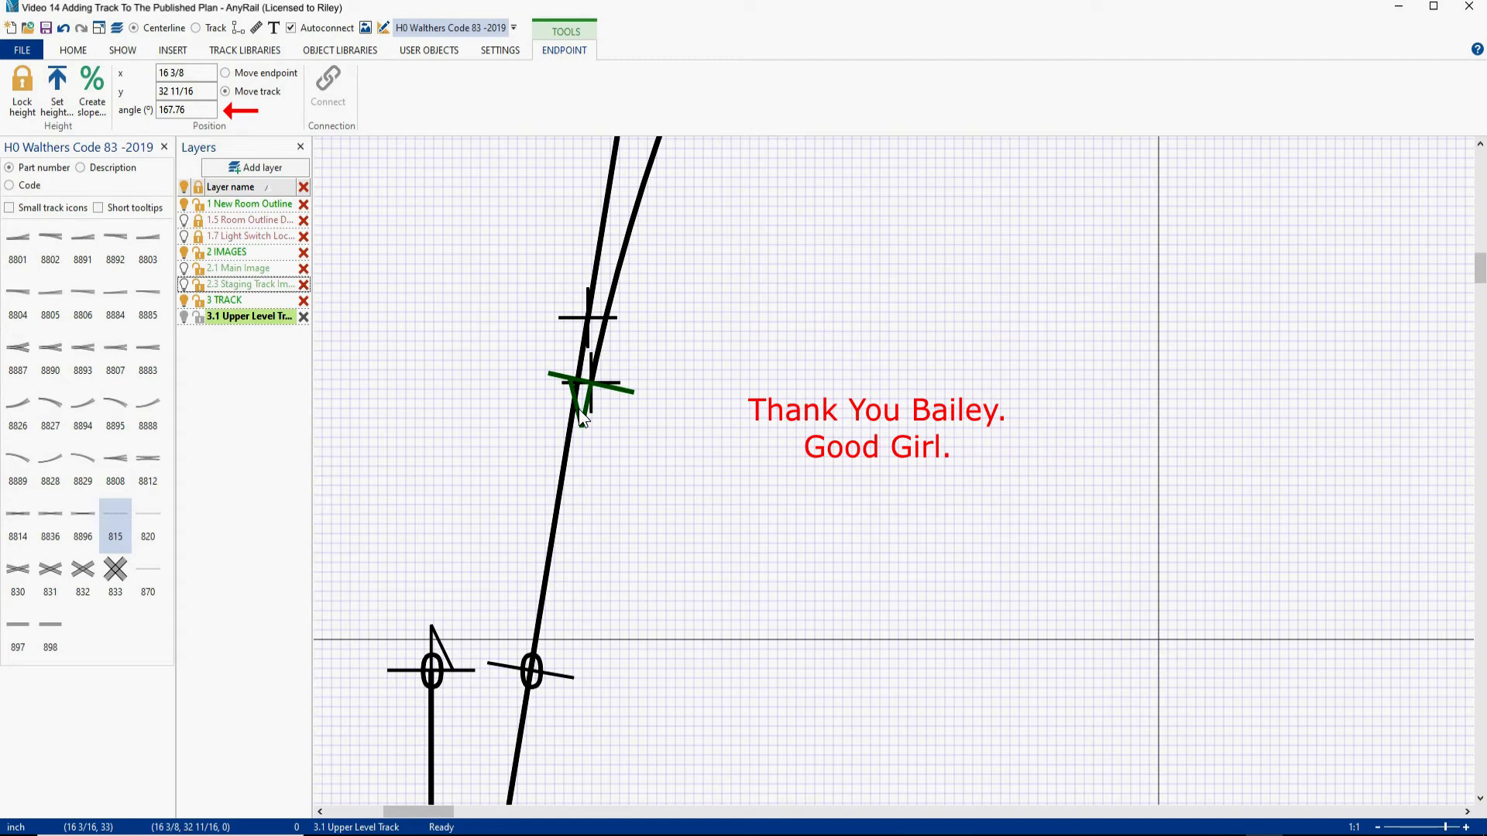
{"action": "left_click", "coordinate": [532, 671]}
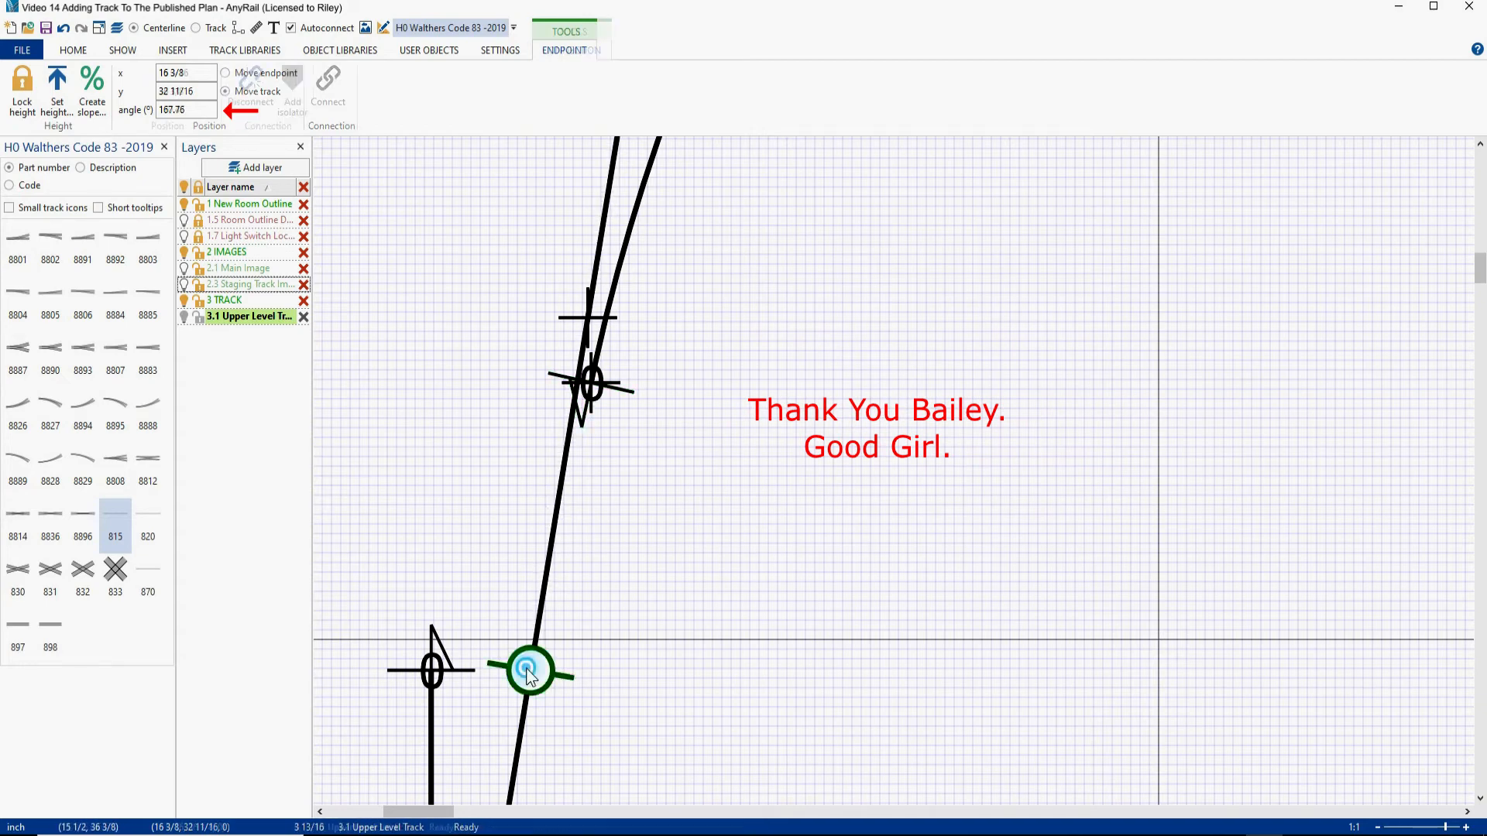
{"action": "left_click", "coordinate": [207, 110]}
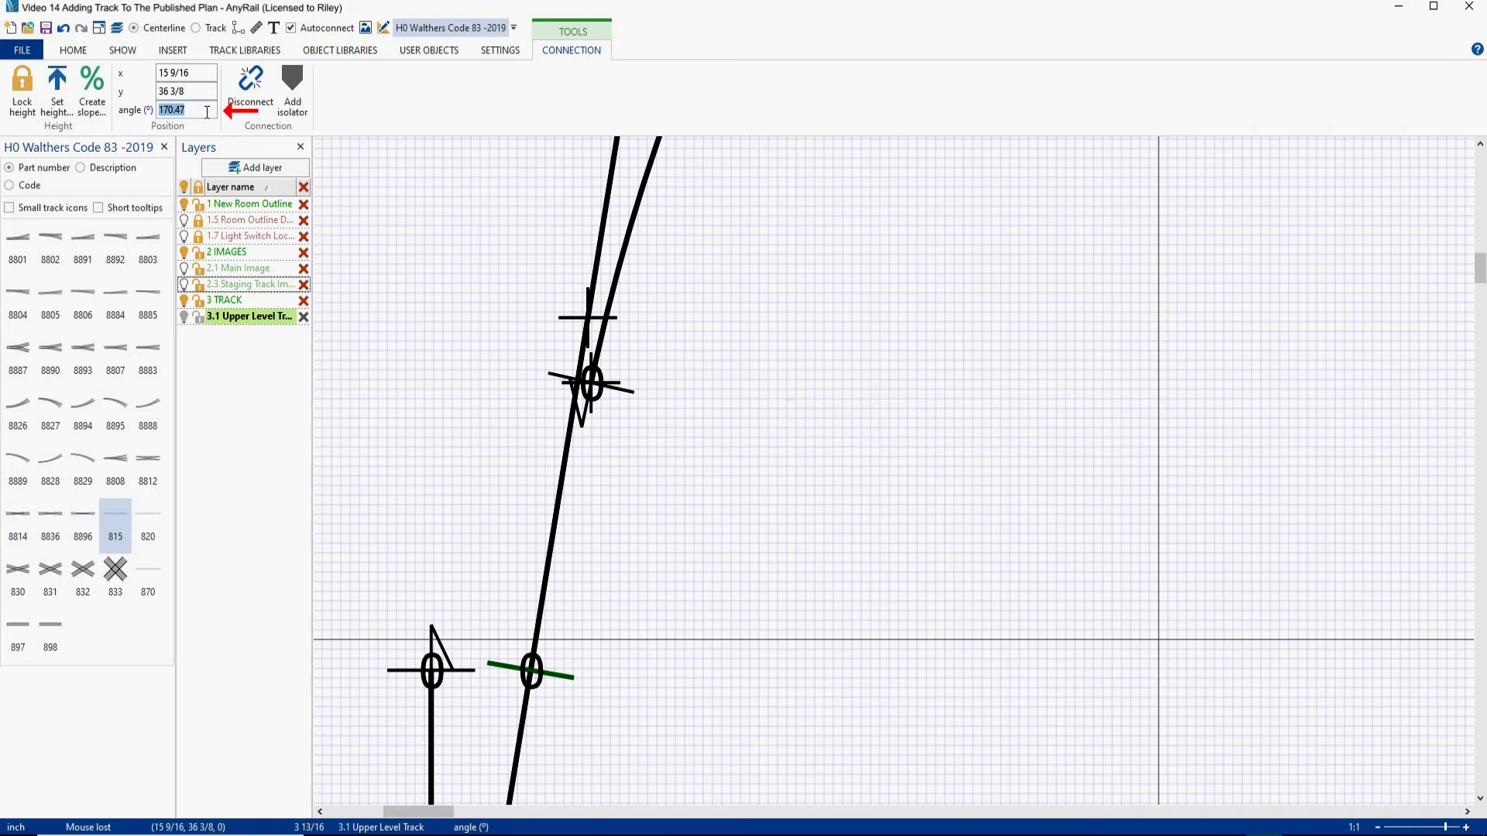
Set the angle of the curve's lower endpoint to 170.47 degrees, moving the whole track.
{"action": "left_click", "coordinate": [579, 412]}
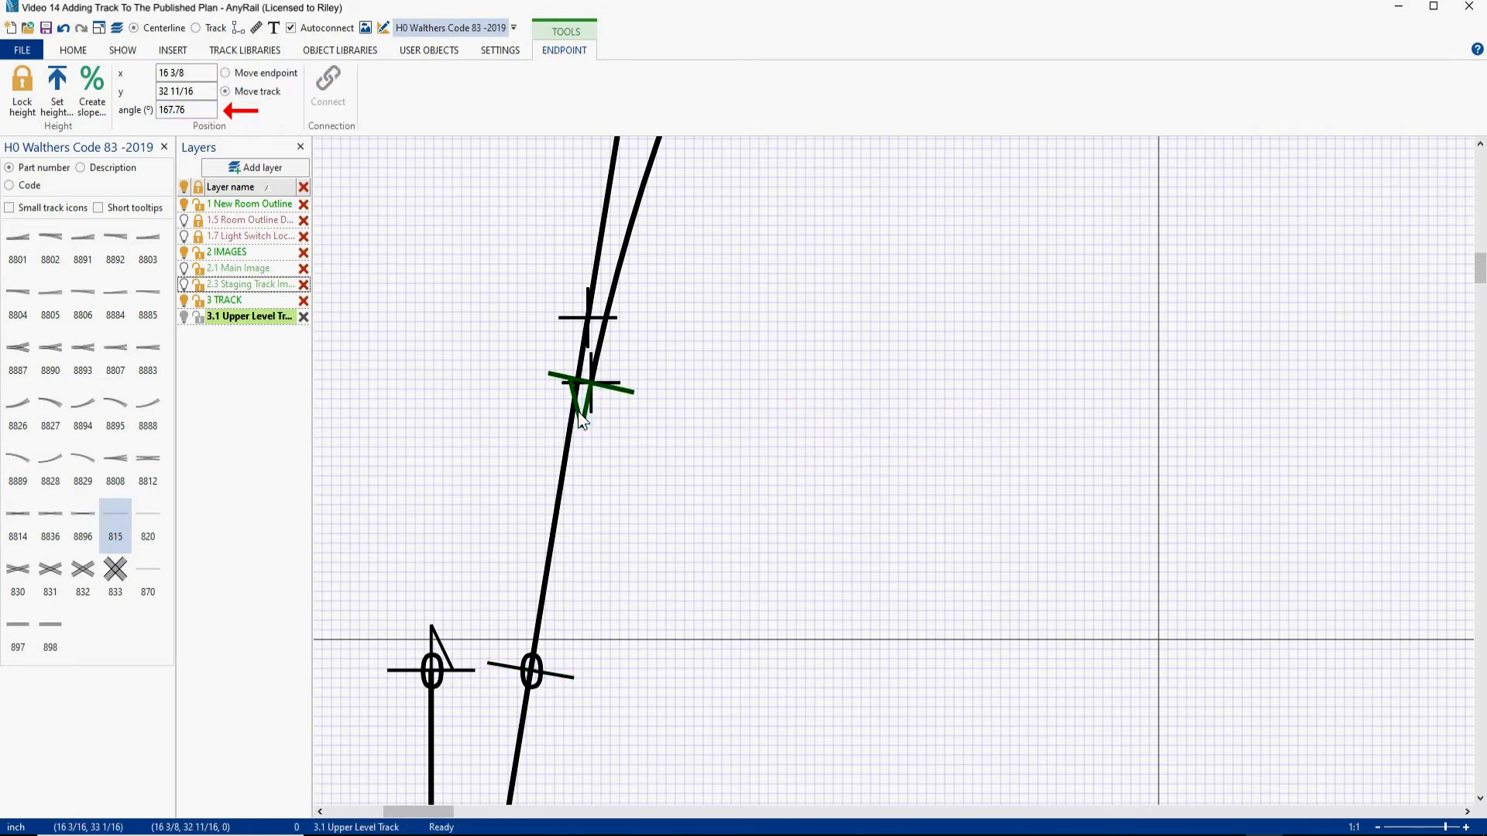
{"action": "left_click", "coordinate": [178, 110]}
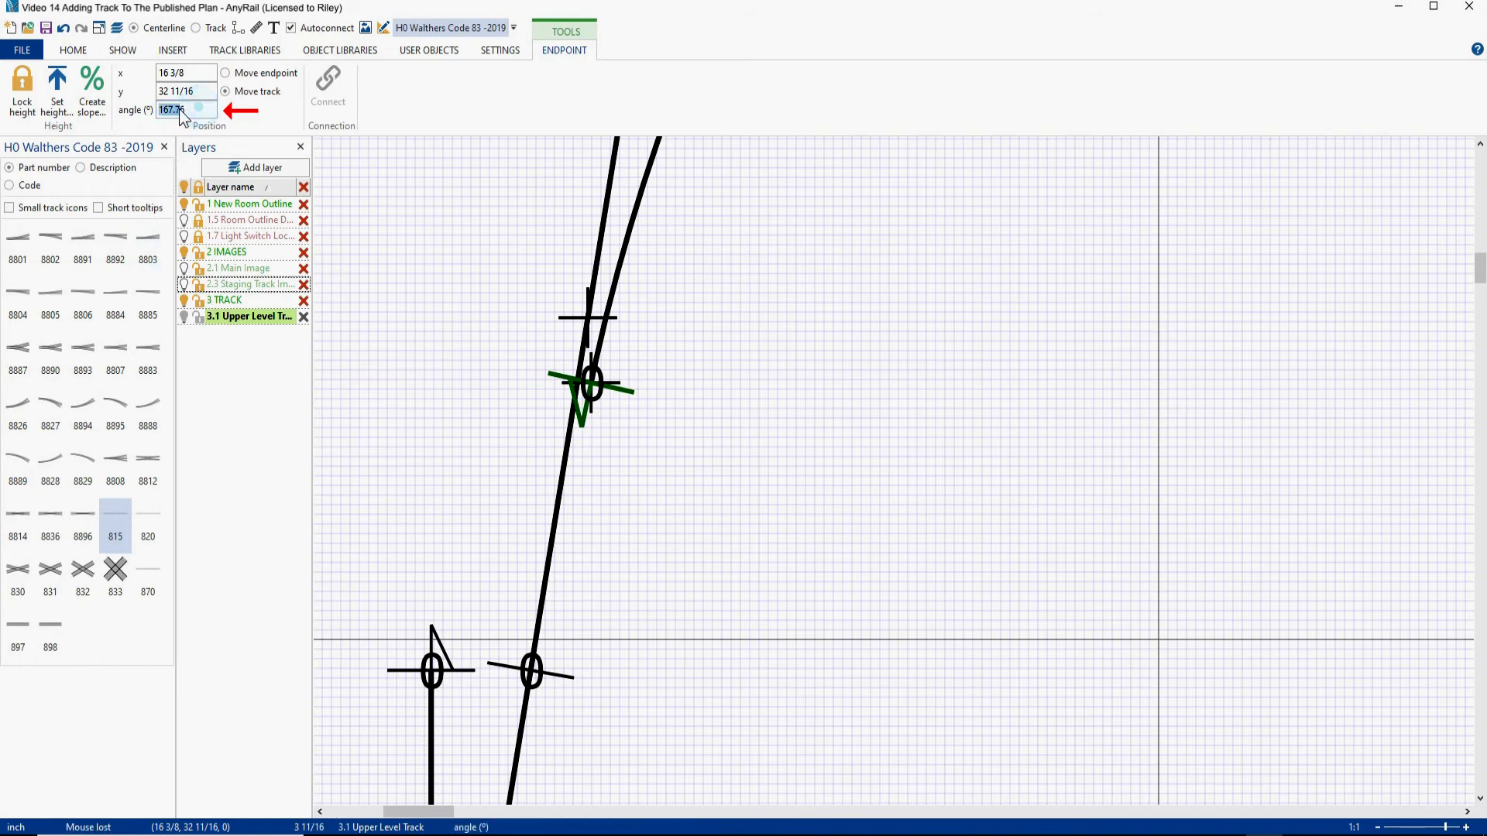
{"action": "type", "text": "170.47"}
{"action": "key", "text": "Return"}
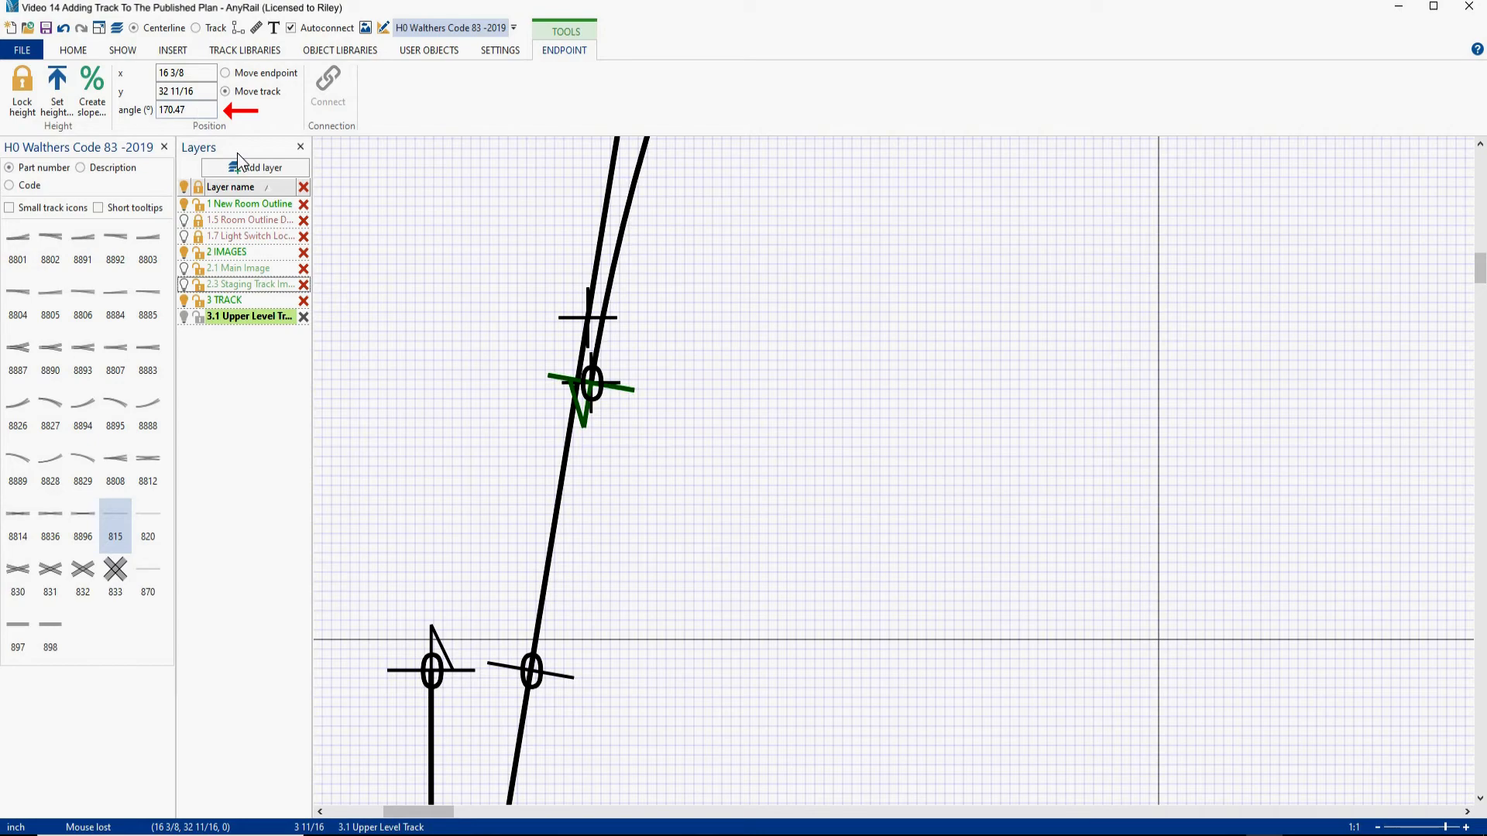
{"action": "left_click", "coordinate": [845, 269]}
Move the 25-inch radius curve down until its upper end comes close to the bridge flex track's tangent.
{"action": "right_click_drag", "start_coordinate": [853, 321], "coordinate": [679, 740]}
{"action": "right_click_drag", "start_coordinate": [1168, 280], "coordinate": [844, 761]}
{"action": "right_click_drag", "start_coordinate": [1121, 584], "coordinate": [529, 611]}
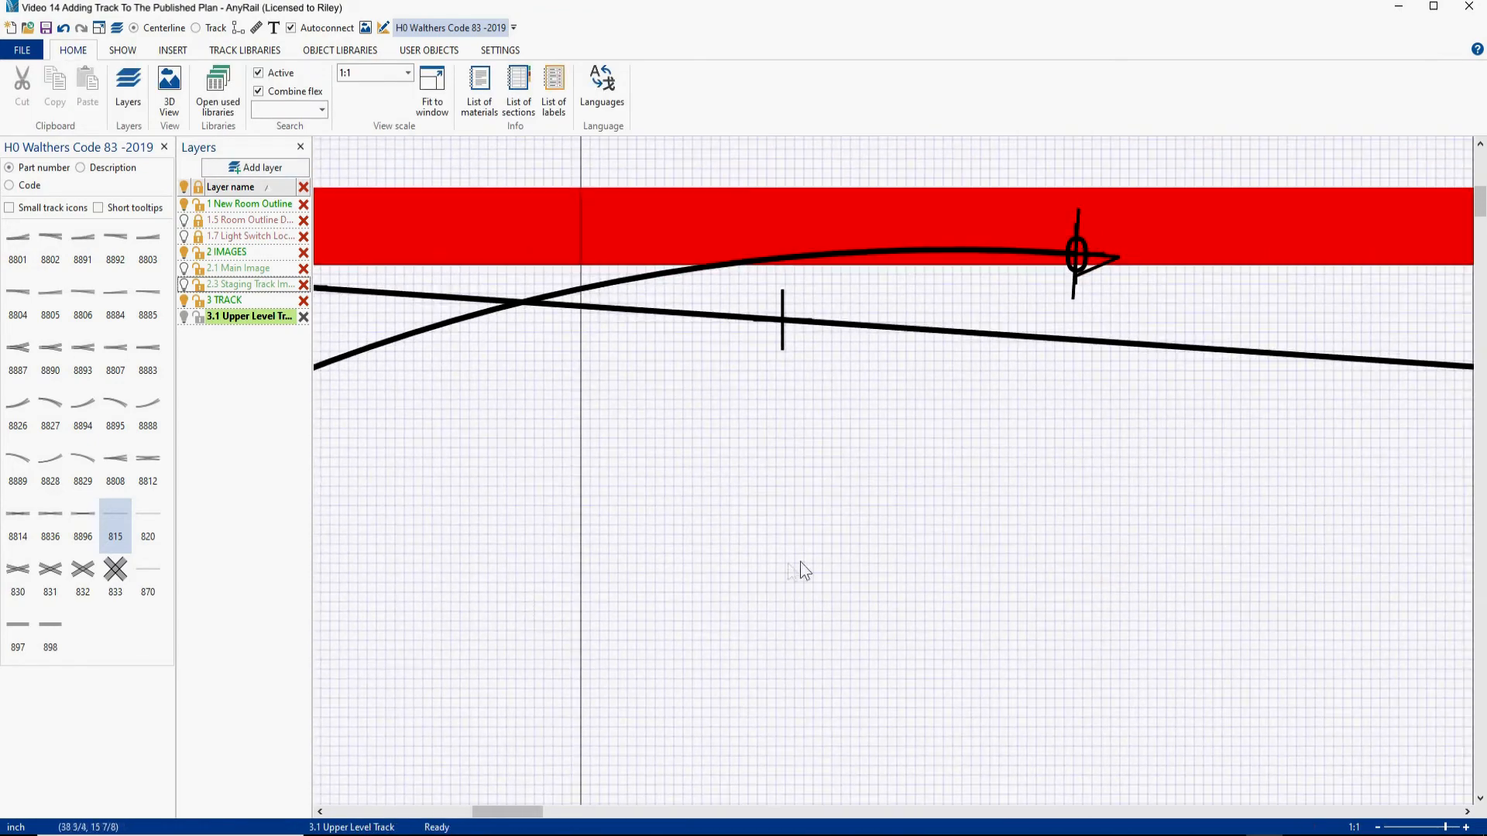
{"action": "left_click", "coordinate": [893, 252]}
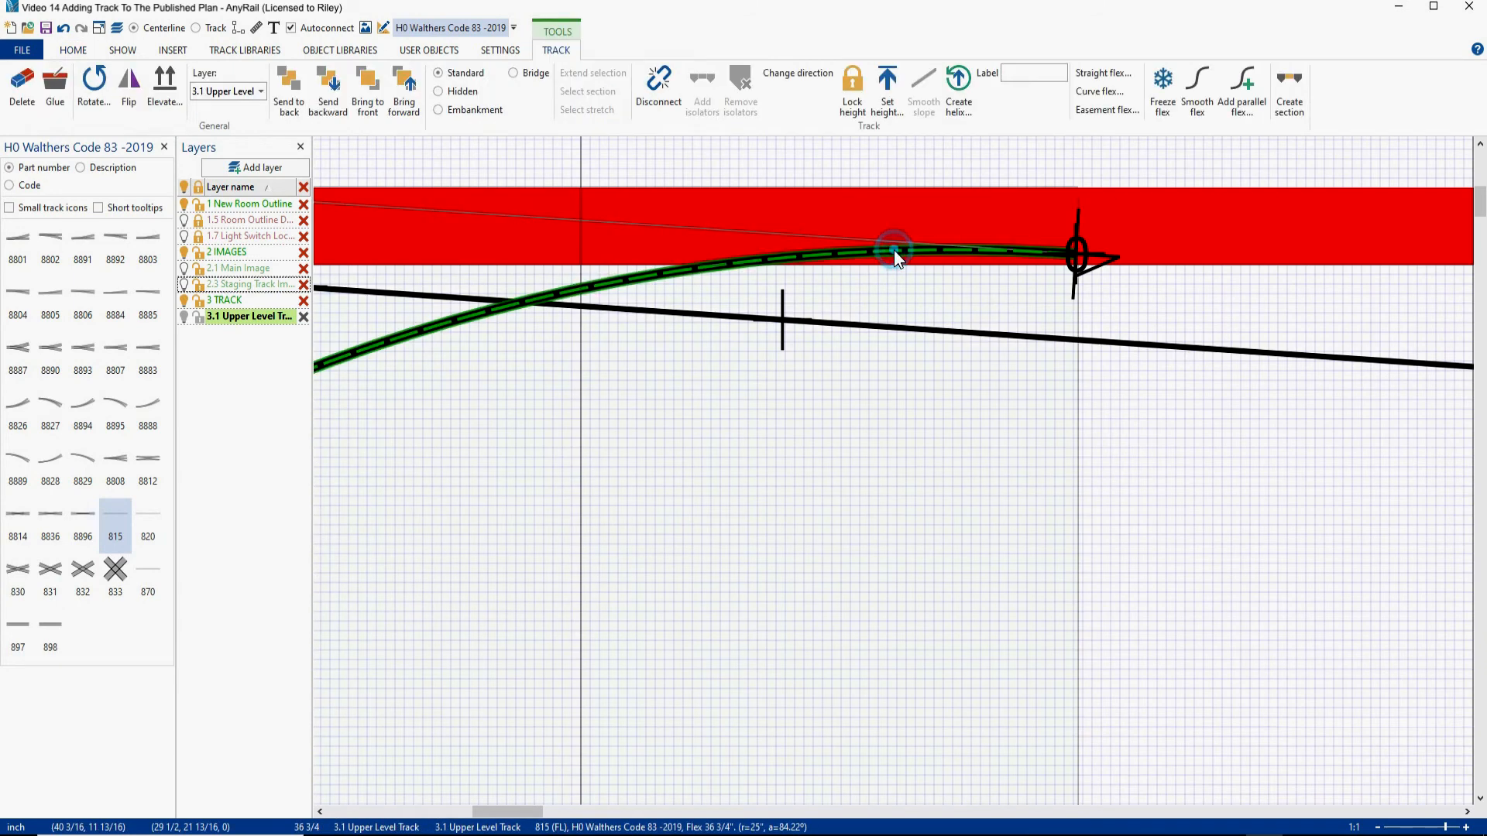
{"action": "key", "text": "Down"}
{"action": "key", "text": "Down"}
{"action": "key", "text": "Down"}
{"action": "key", "text": "Down"}
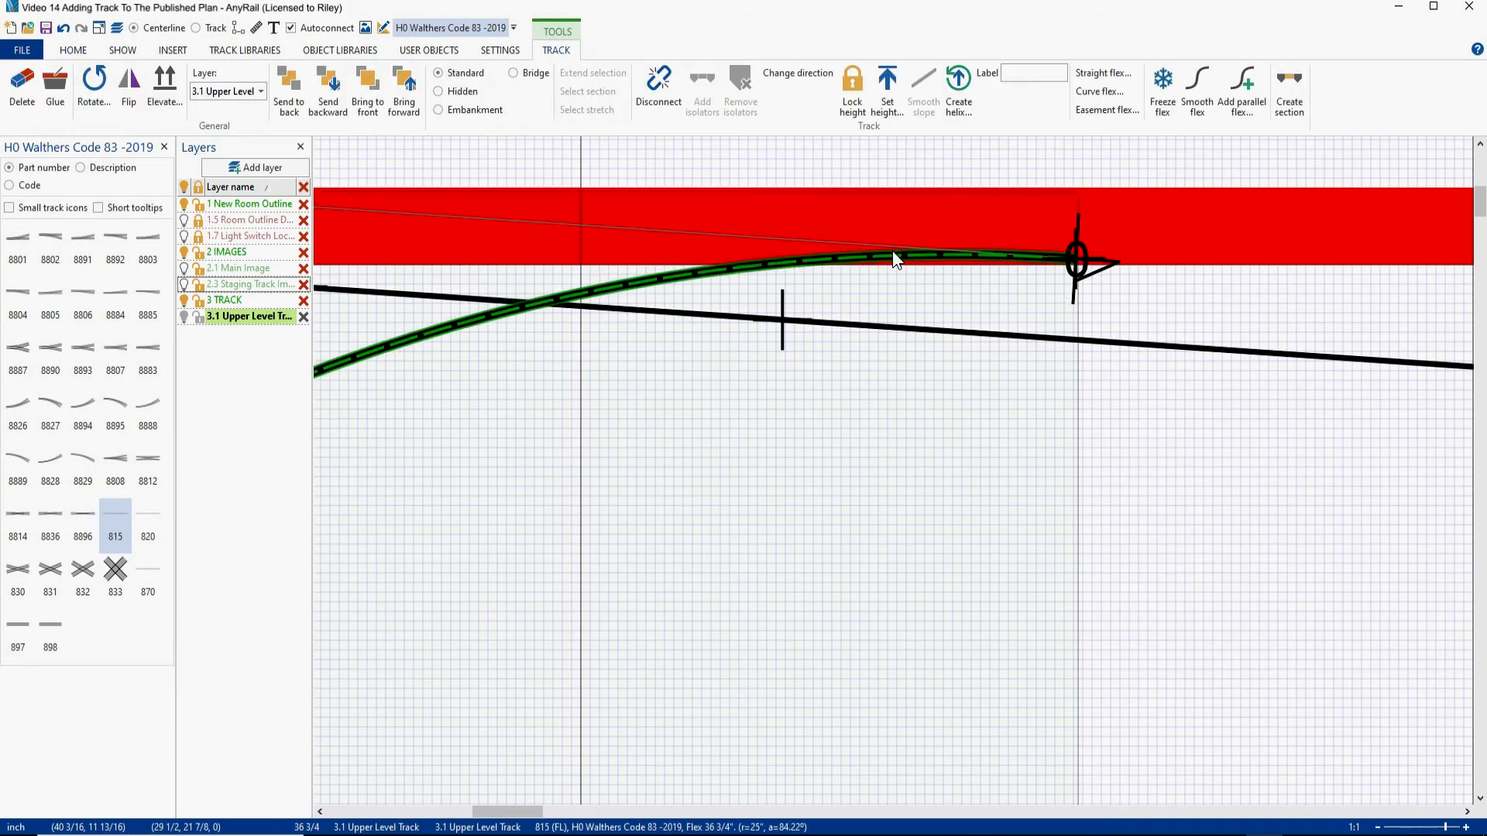
{"action": "key", "text": "Down"}
{"action": "key", "text": "Down"}
{"action": "key", "text": "Down"}
{"action": "key", "text": "Down"}
{"action": "key", "text": "Down"}
{"action": "key", "text": "Down"}
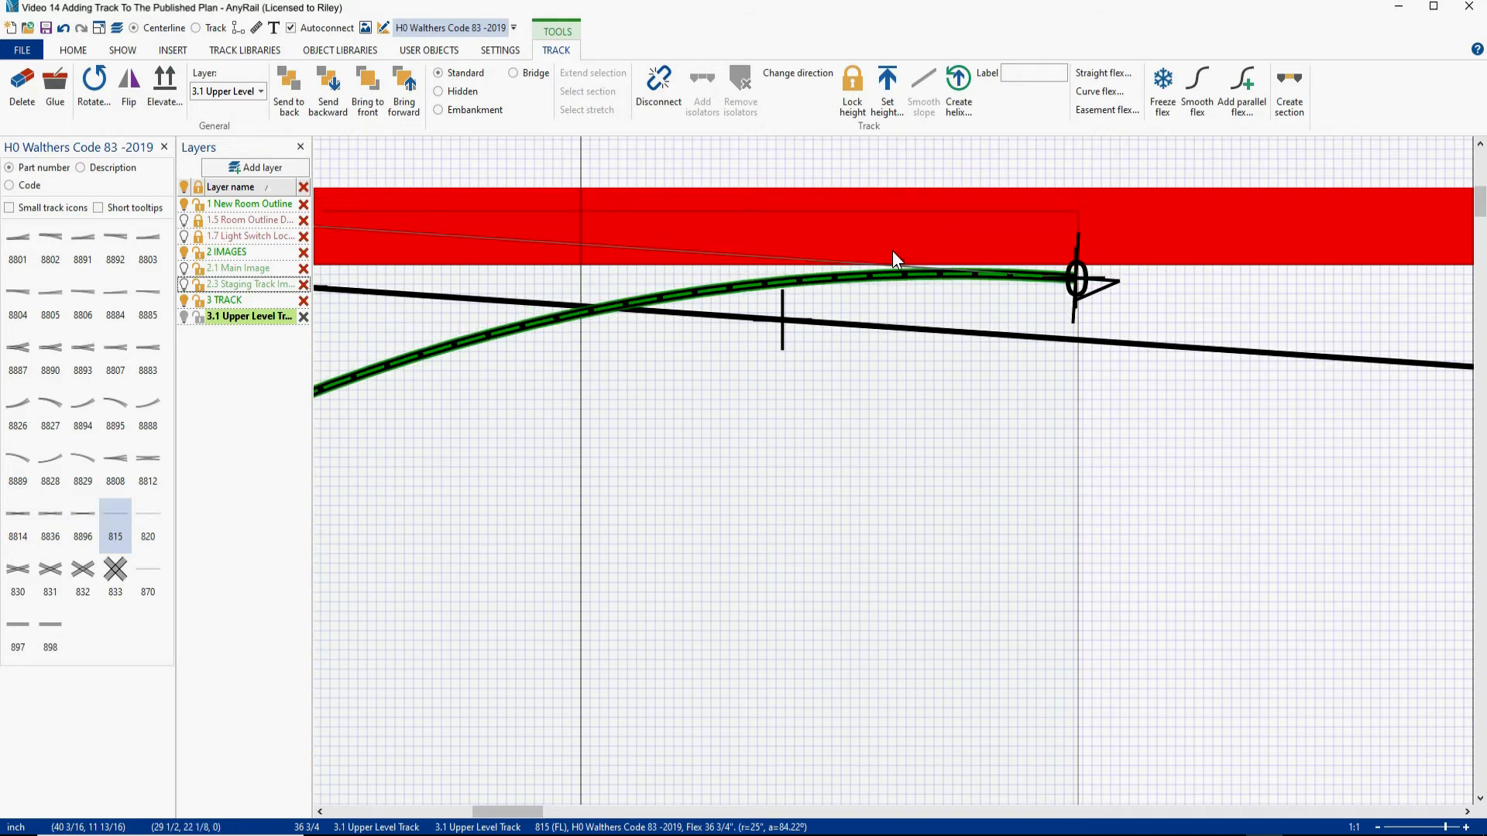
{"action": "key", "text": "Down"}
{"action": "key", "text": "Down"}
{"action": "key", "text": "Down"}
{"action": "key", "text": "Down"}
{"action": "key", "text": "Down"}
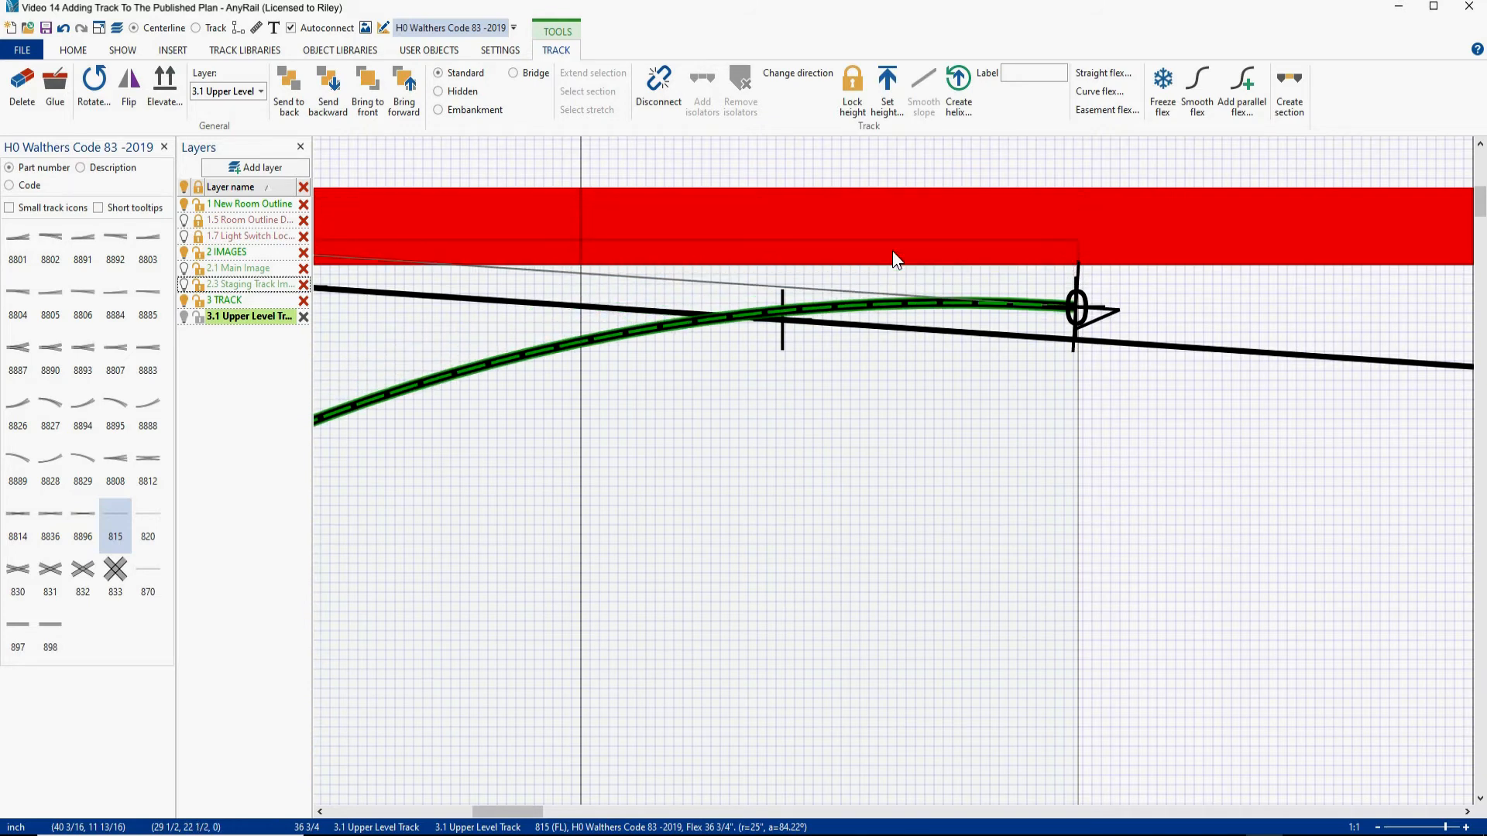
{"action": "key", "text": "Down"}
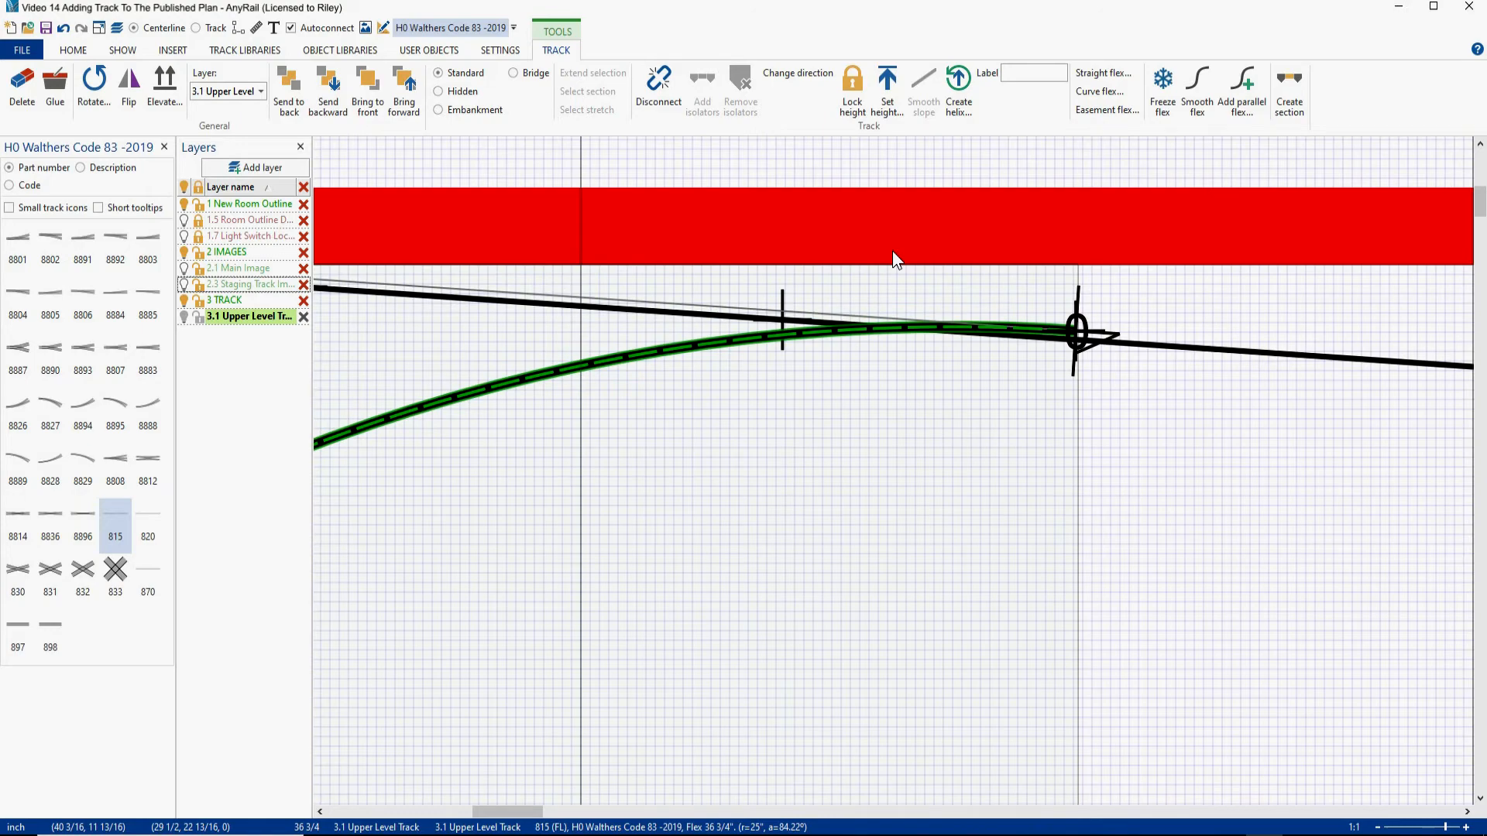
Nudge the curve up and down in fine increments until its upper end lies exactly on the bridge flex track.
{"action": "scroll", "coordinate": [1169, 348], "scroll_direction": "up", "scroll_amount": 3}
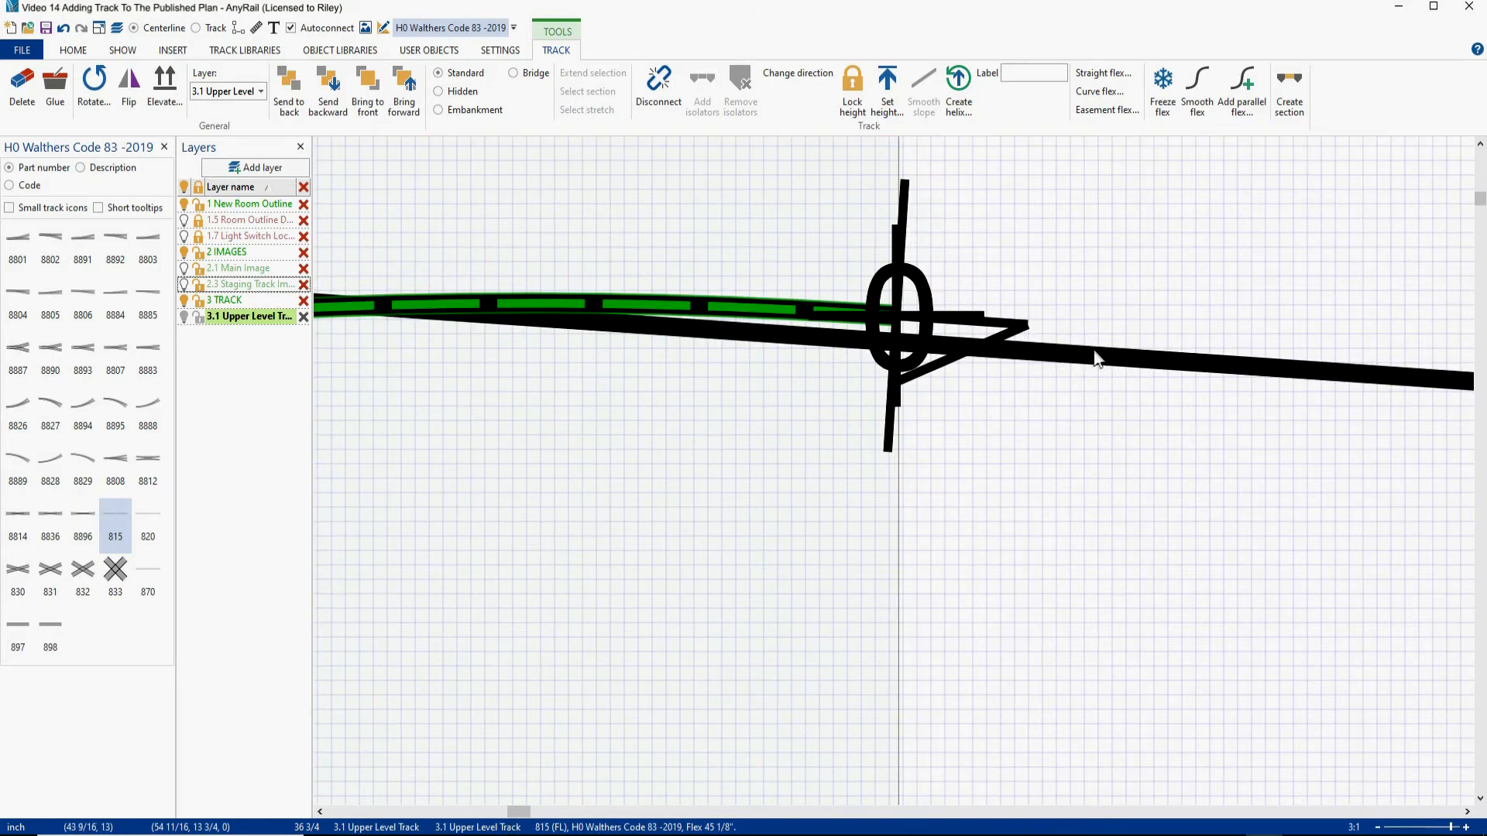
{"action": "key", "text": "Down"}
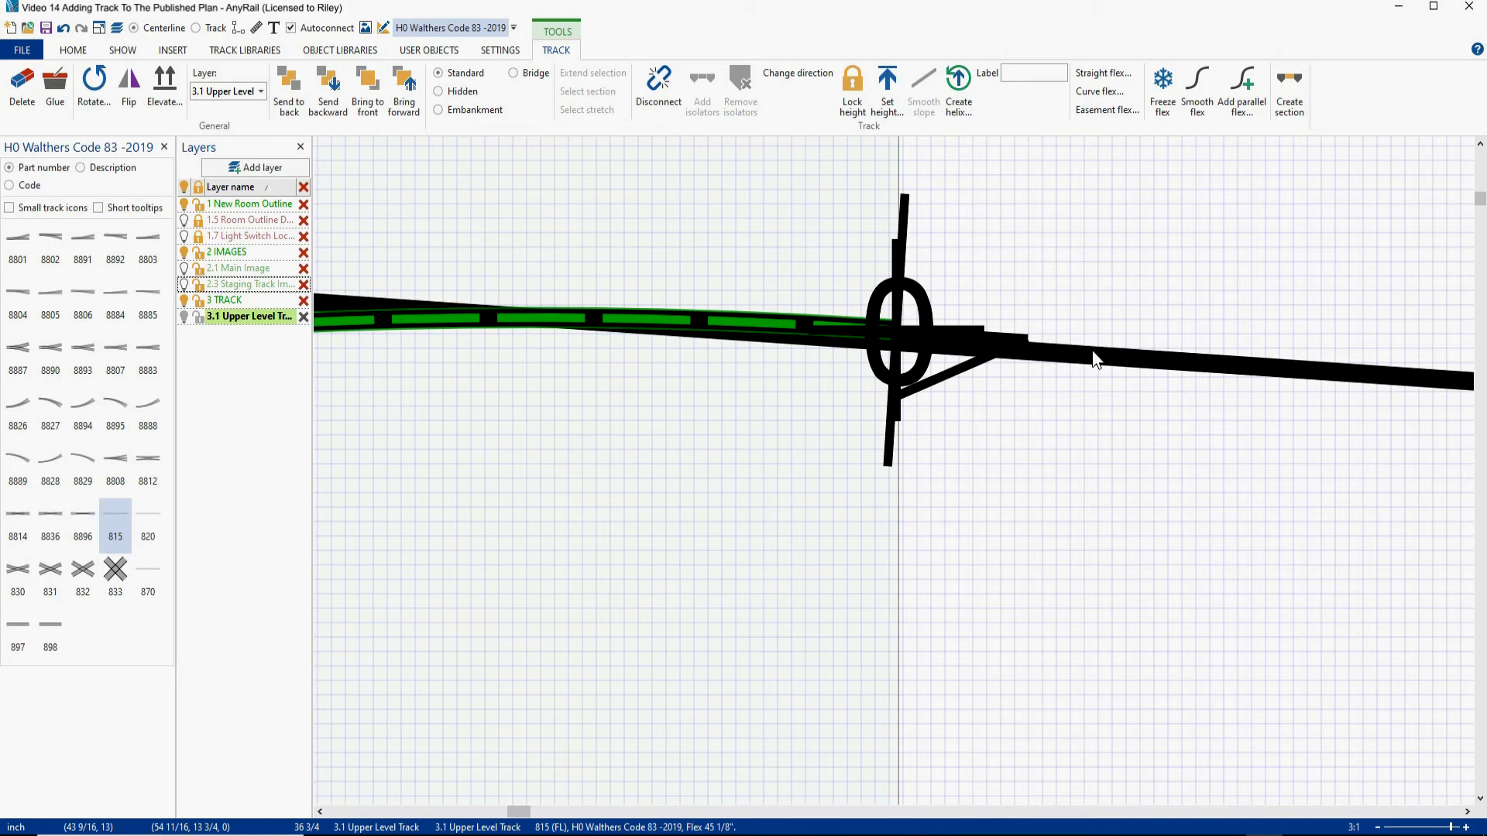
{"action": "key", "text": "Up"}
{"action": "key", "text": "Up"}
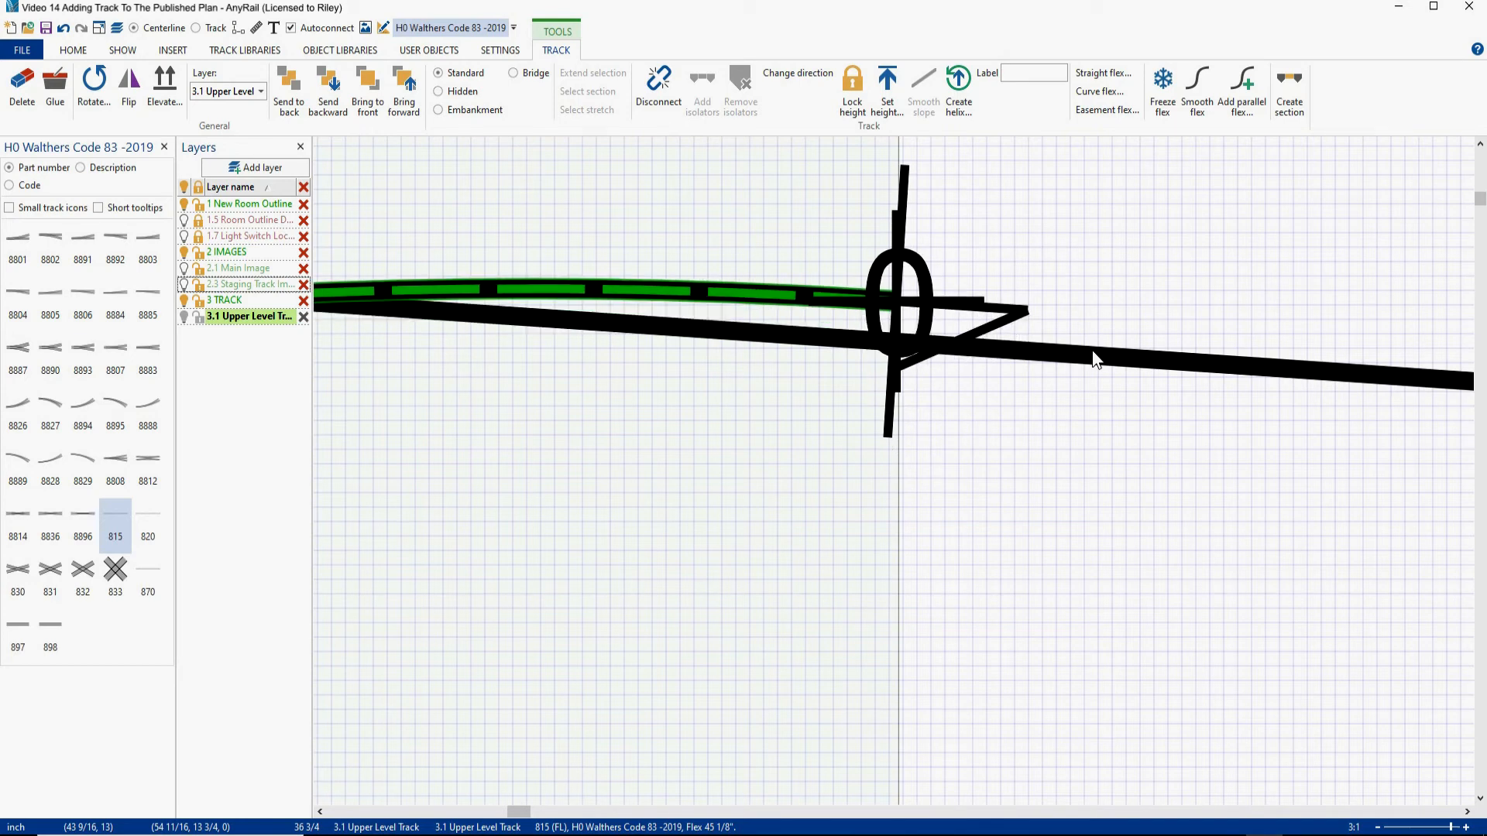
{"action": "key", "text": "shift+Down"}
{"action": "key", "text": "shift+Down"}
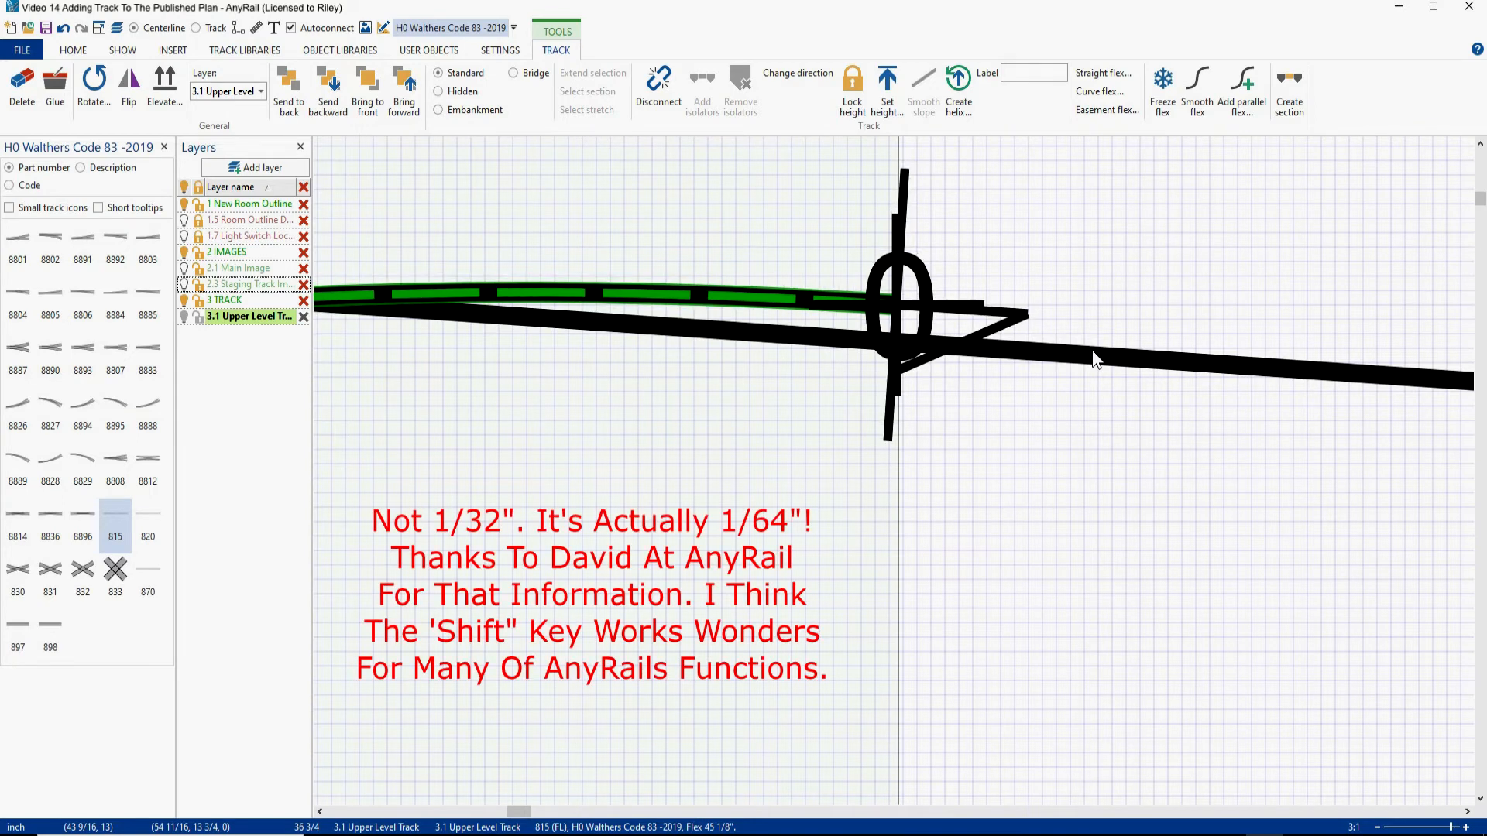
{"action": "key", "text": "shift+Down"}
{"action": "key", "text": "shift+Down"}
{"action": "key", "text": "shift+Down"}
{"action": "key", "text": "shift+Down"}
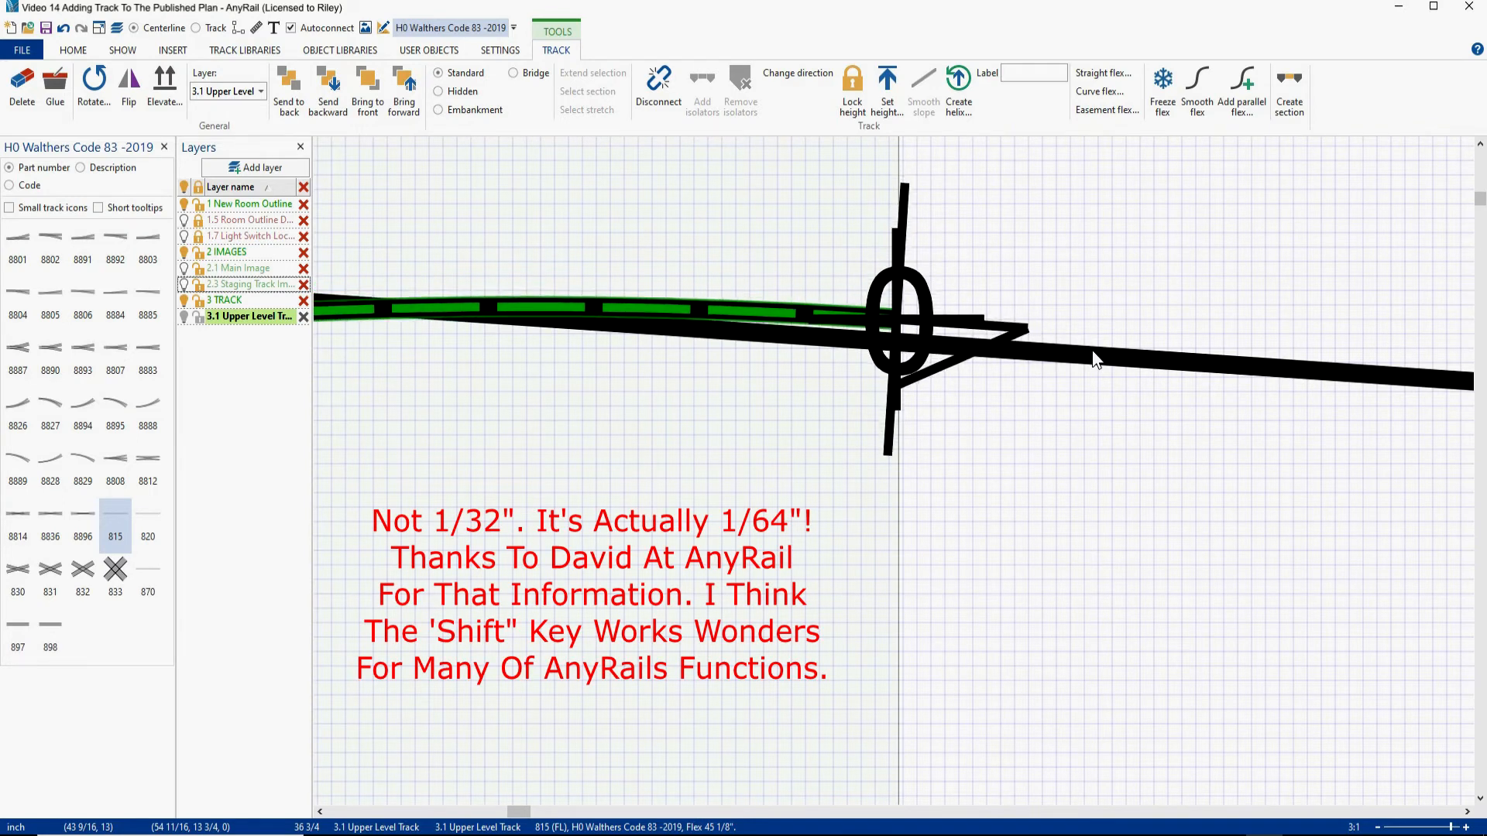
{"action": "key", "text": "shift+Down"}
{"action": "key", "text": "shift+Down"}
{"action": "key", "text": "shift+Down"}
{"action": "key", "text": "shift+Down"}
{"action": "key", "text": "shift+Down"}
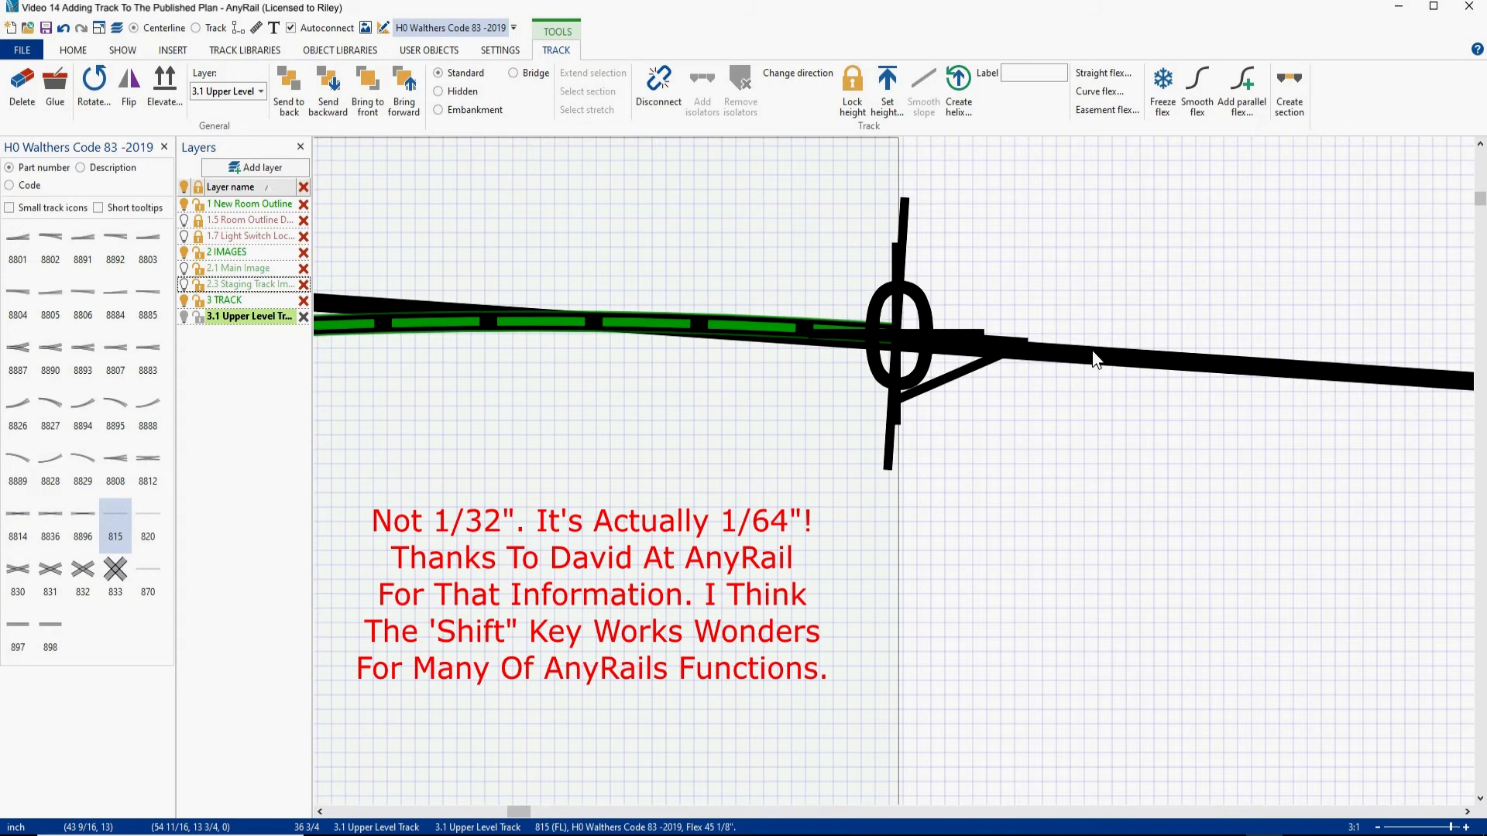
{"action": "key", "text": "shift+Down"}
{"action": "key", "text": "shift+Down"}
{"action": "key", "text": "shift+Down"}
{"action": "key", "text": "shift+Down"}
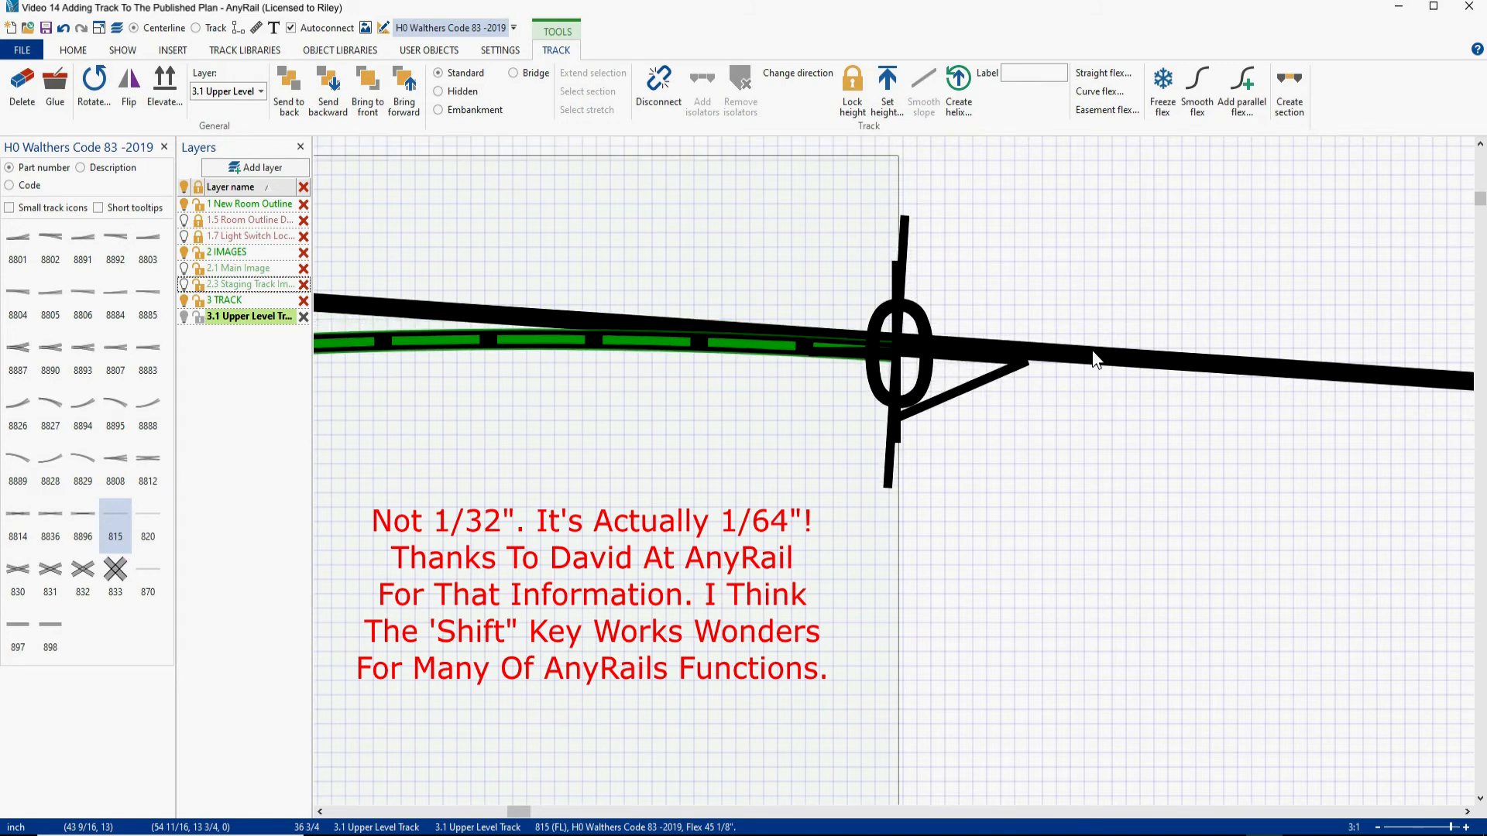
{"action": "key", "text": "shift+Up"}
{"action": "key", "text": "shift+Up"}
{"action": "key", "text": "shift+Up"}
{"action": "key", "text": "shift+Up"}
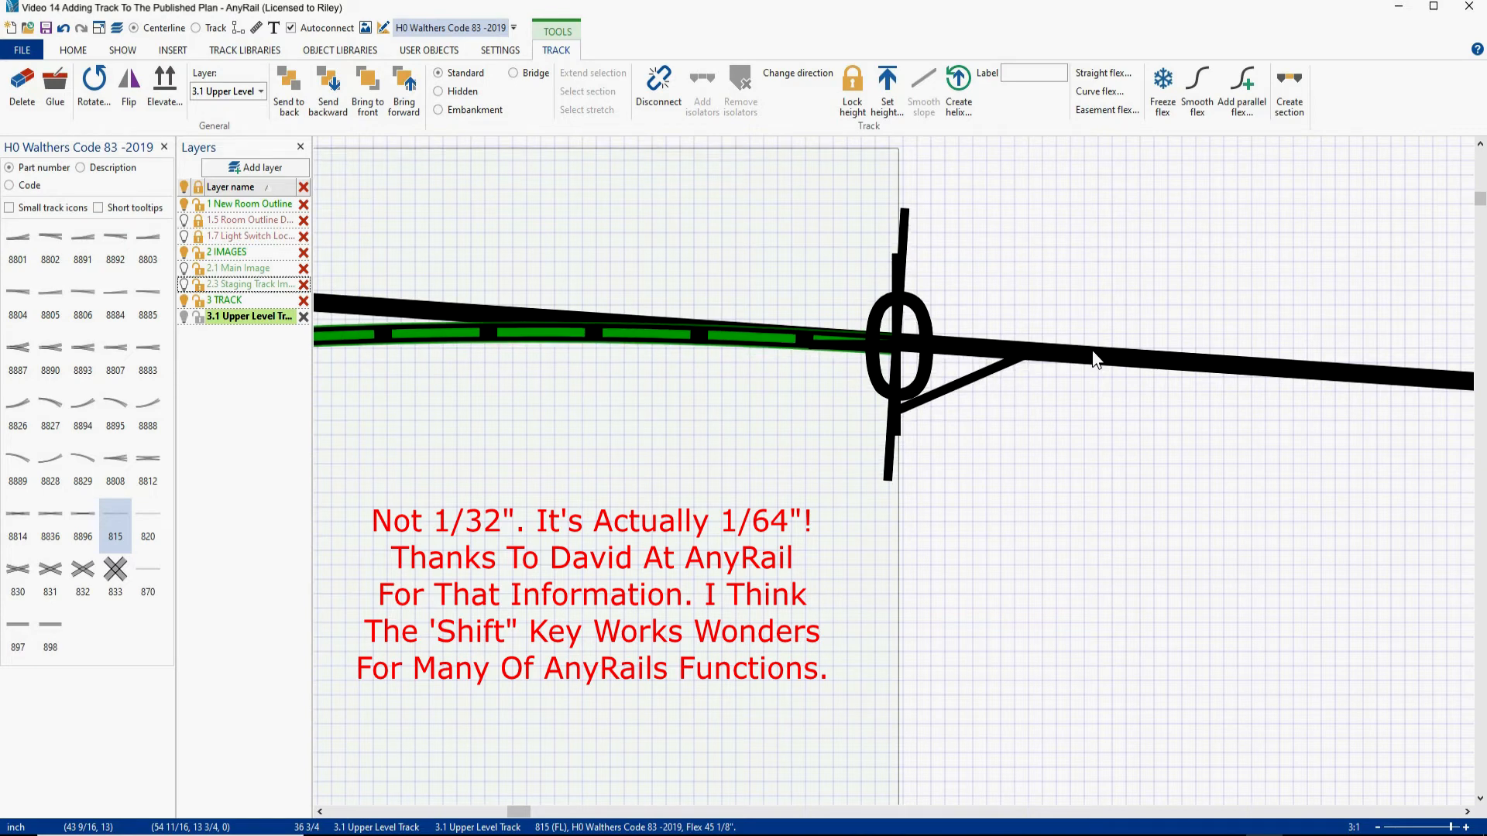
{"action": "key", "text": "shift+Down"}
{"action": "key", "text": "shift+Down"}
{"action": "key", "text": "shift+Down"}
{"action": "key", "text": "shift+Down"}
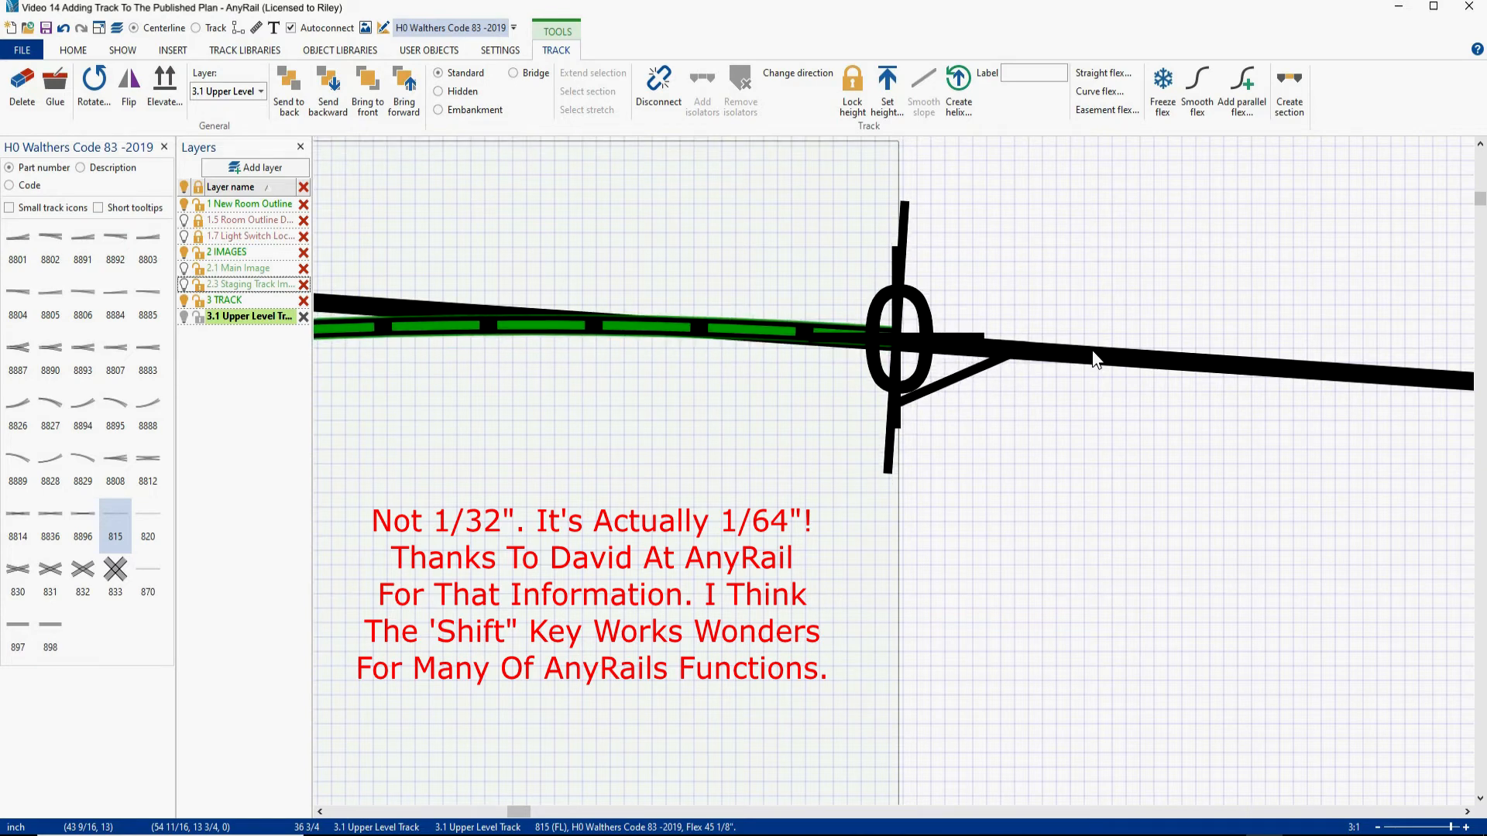
{"action": "key", "text": "shift+Down"}
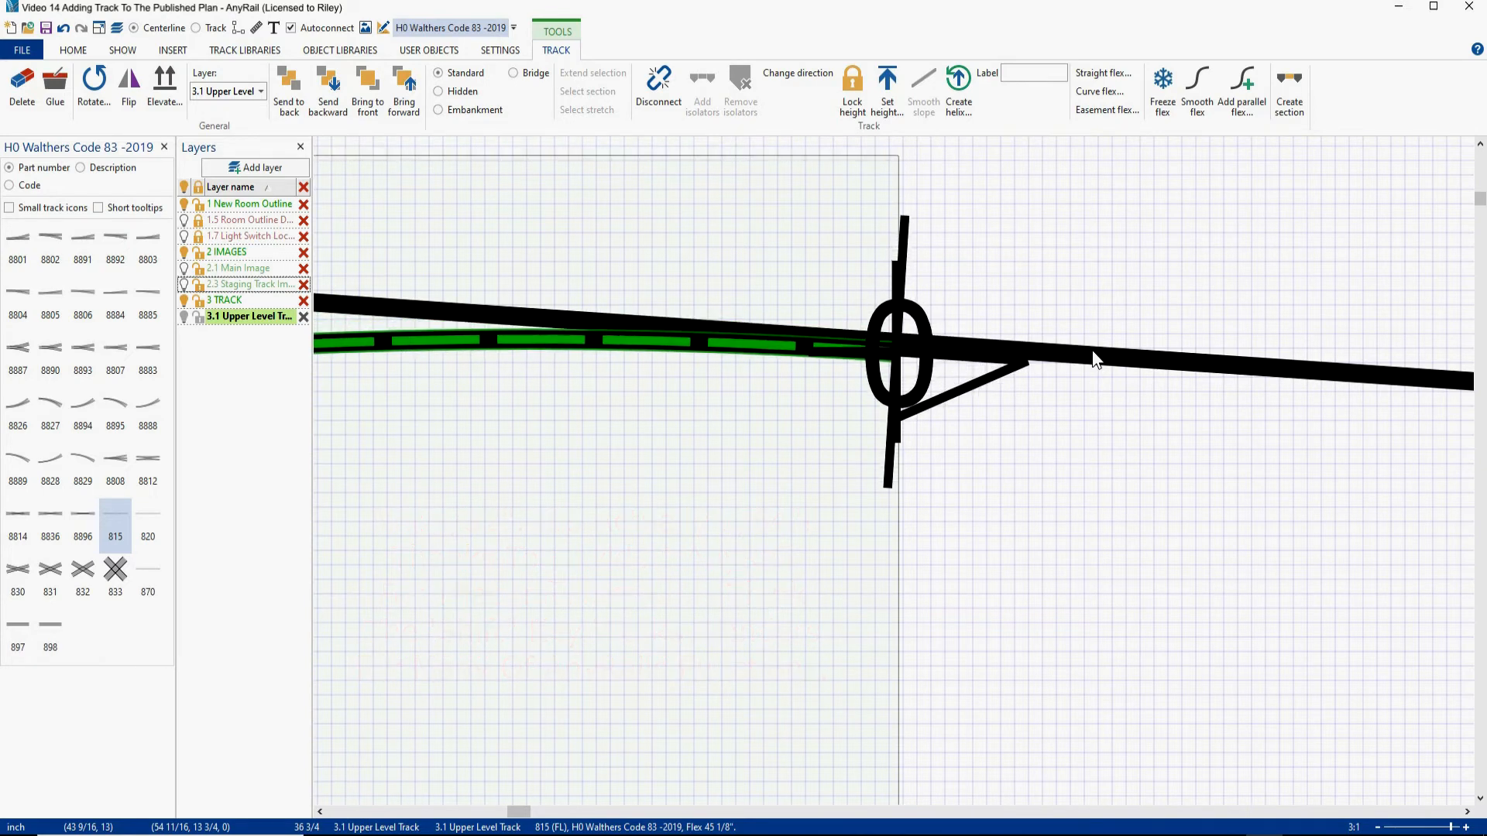
{"action": "key", "text": "shift+Up"}
{"action": "key", "text": "shift+Up"}
{"action": "key", "text": "shift+Up"}
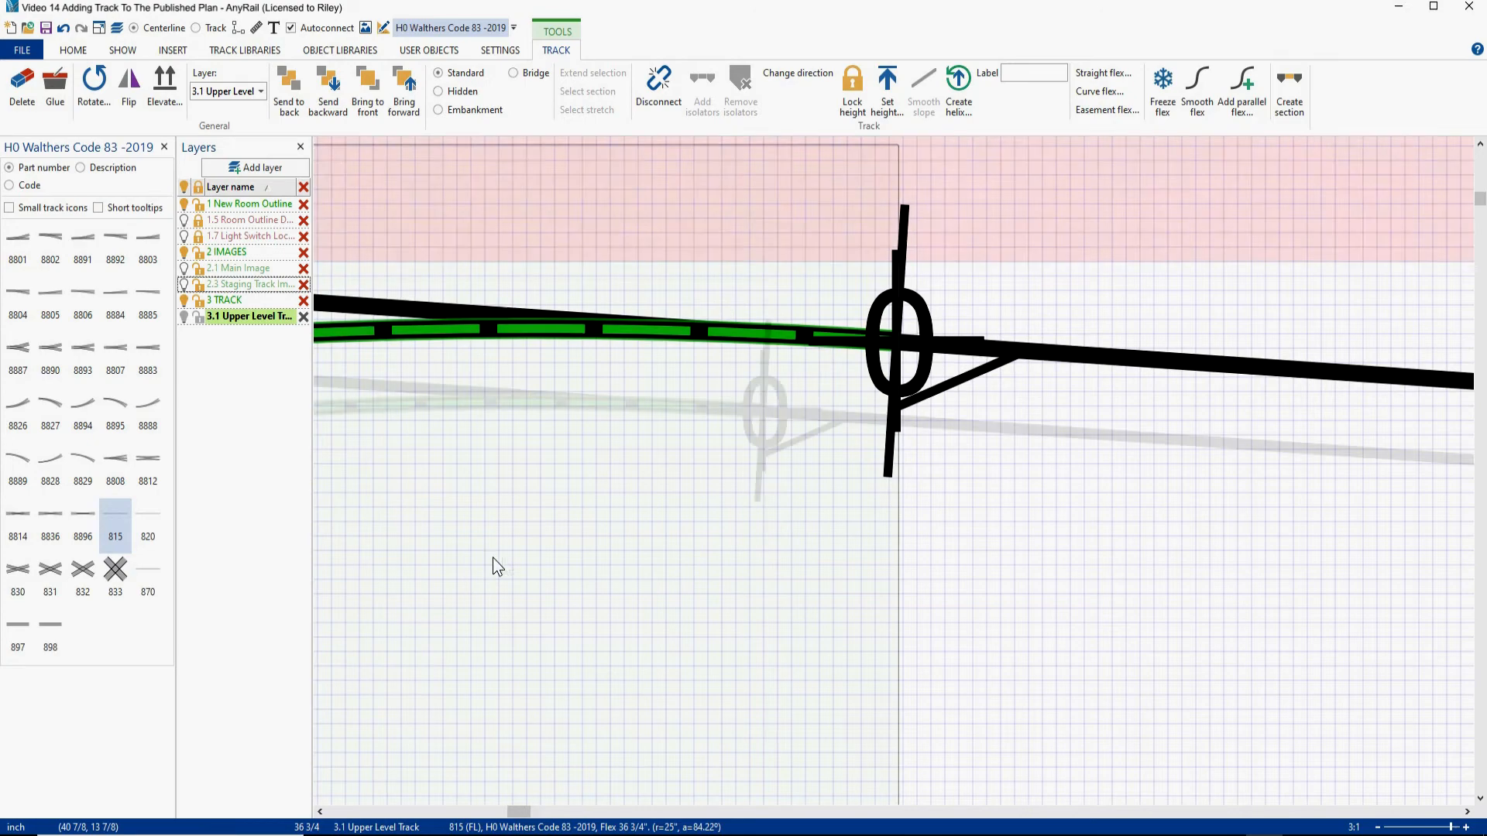
Move the curve left until its lower end lies on the straight flex track coming from the turnout.
{"action": "scroll", "coordinate": [527, 550], "scroll_direction": "down", "scroll_amount": 5}
{"action": "scroll", "coordinate": [635, 524], "scroll_direction": "down", "scroll_amount": 1}
{"action": "right_click_drag", "start_coordinate": [567, 602], "coordinate": [1132, 369]}
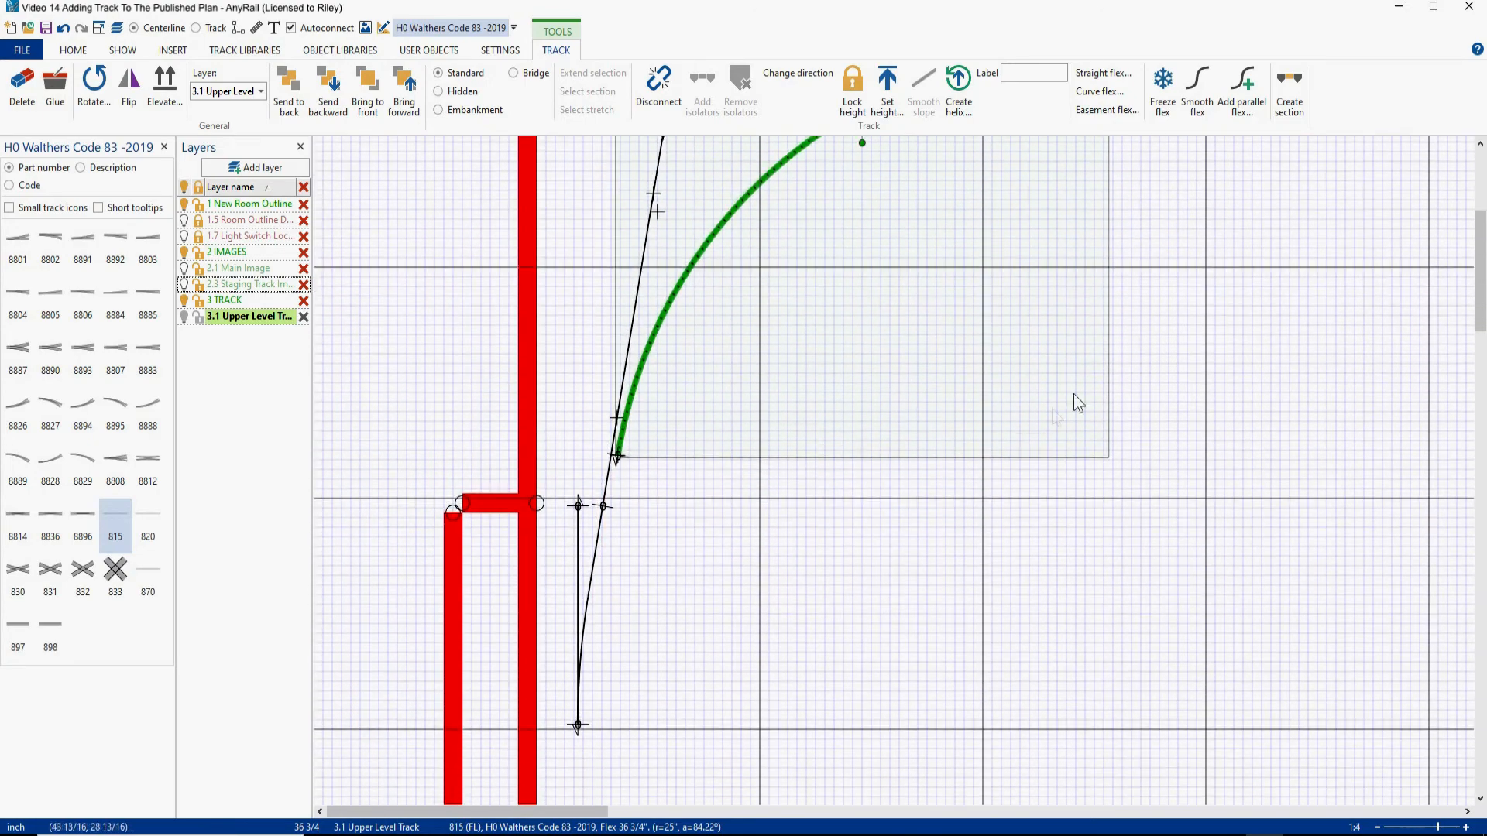
{"action": "scroll", "coordinate": [612, 463], "scroll_direction": "up", "scroll_amount": 4}
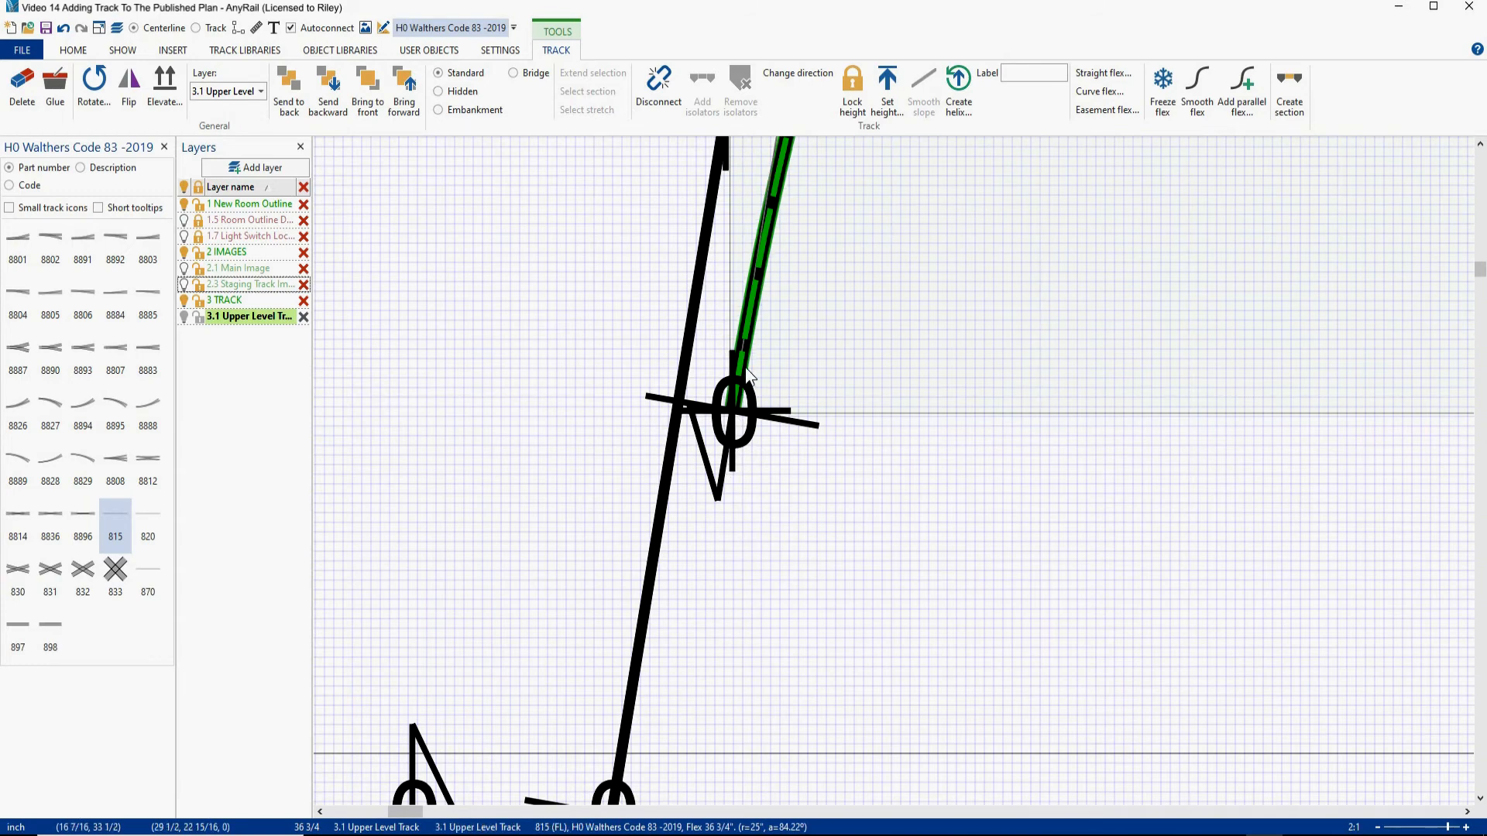
{"action": "key", "text": "Left"}
{"action": "key", "text": "Left"}
{"action": "key", "text": "Left"}
{"action": "key", "text": "Left"}
{"action": "key", "text": "Left"}
{"action": "key", "text": "Left"}
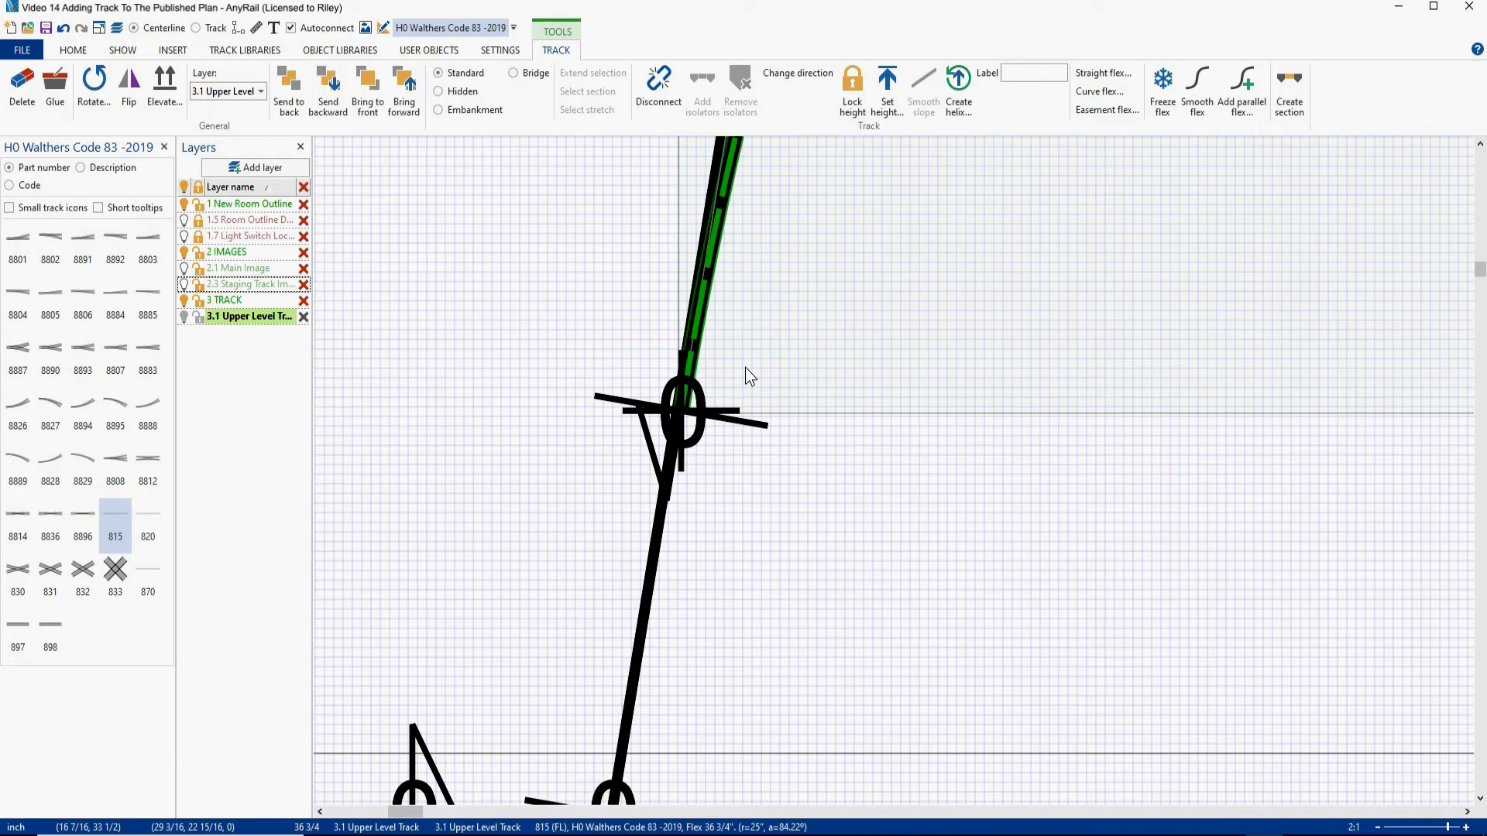
{"action": "key", "text": "Right"}
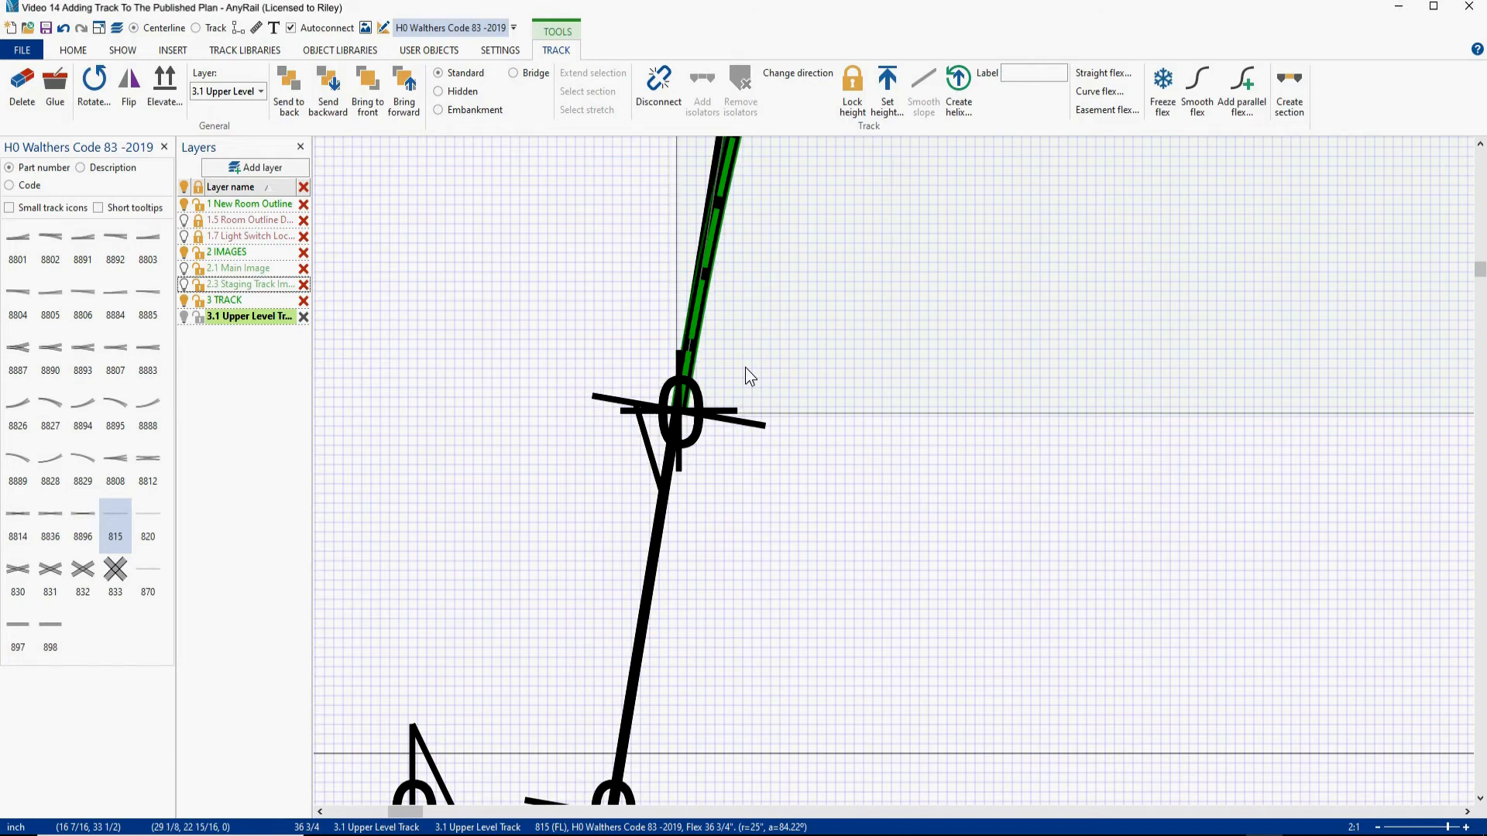
Check the alignment of the curve's upper end with the bridge flex track.
{"action": "scroll", "coordinate": [798, 364], "scroll_direction": "down", "scroll_amount": 3}
{"action": "left_click", "coordinate": [964, 293]}
{"action": "left_click_drag", "start_coordinate": [964, 293], "coordinate": [739, 721]}
{"action": "scroll", "coordinate": [884, 362], "scroll_direction": "up", "scroll_amount": 5}
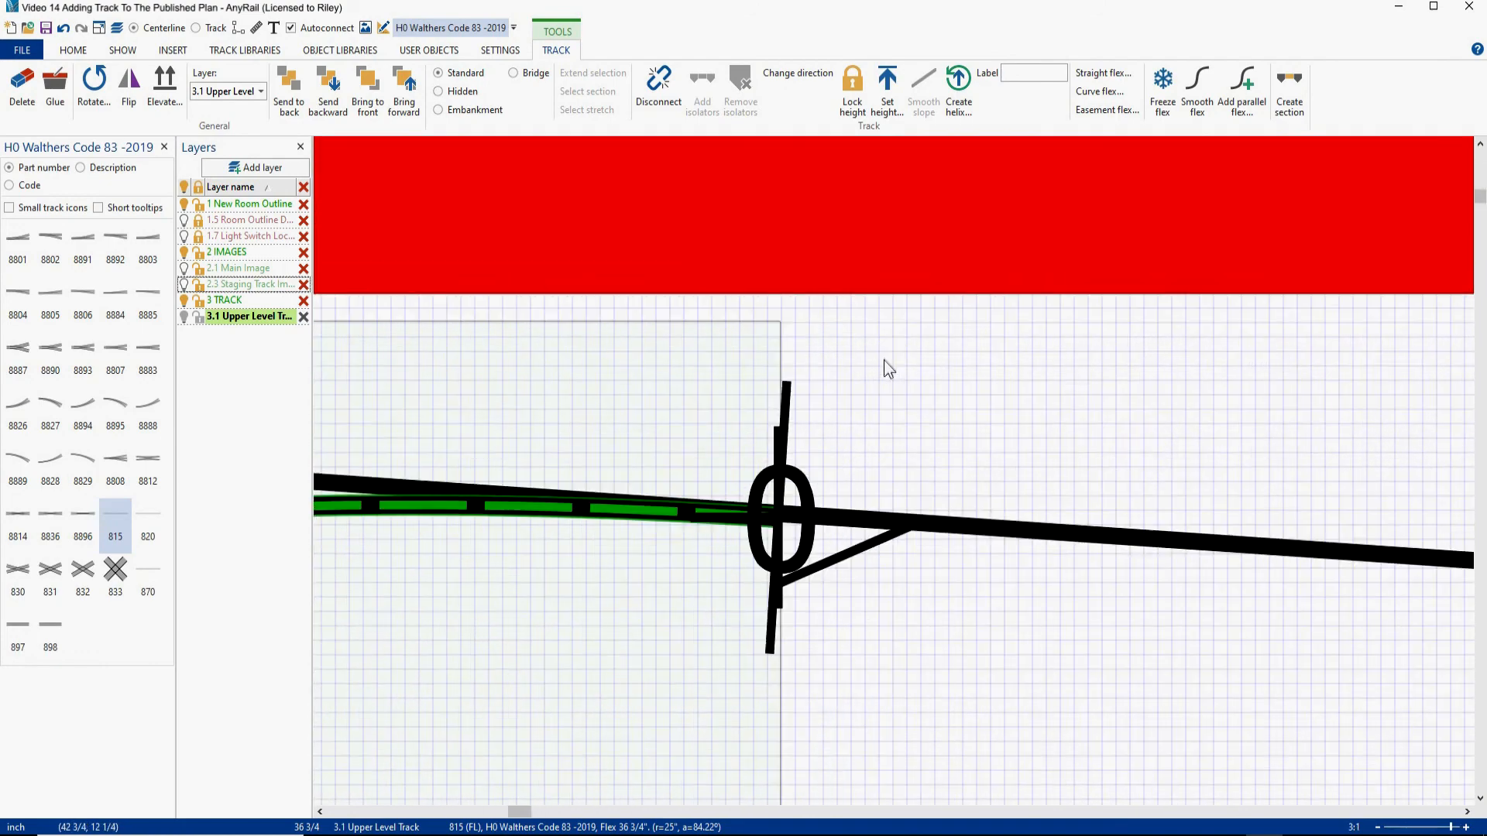
{"action": "left_click_drag", "start_coordinate": [555, 686], "coordinate": [738, 558]}
{"action": "scroll", "coordinate": [761, 549], "scroll_direction": "down", "scroll_amount": 5}
{"action": "left_click_drag", "start_coordinate": [814, 555], "coordinate": [956, 434]}
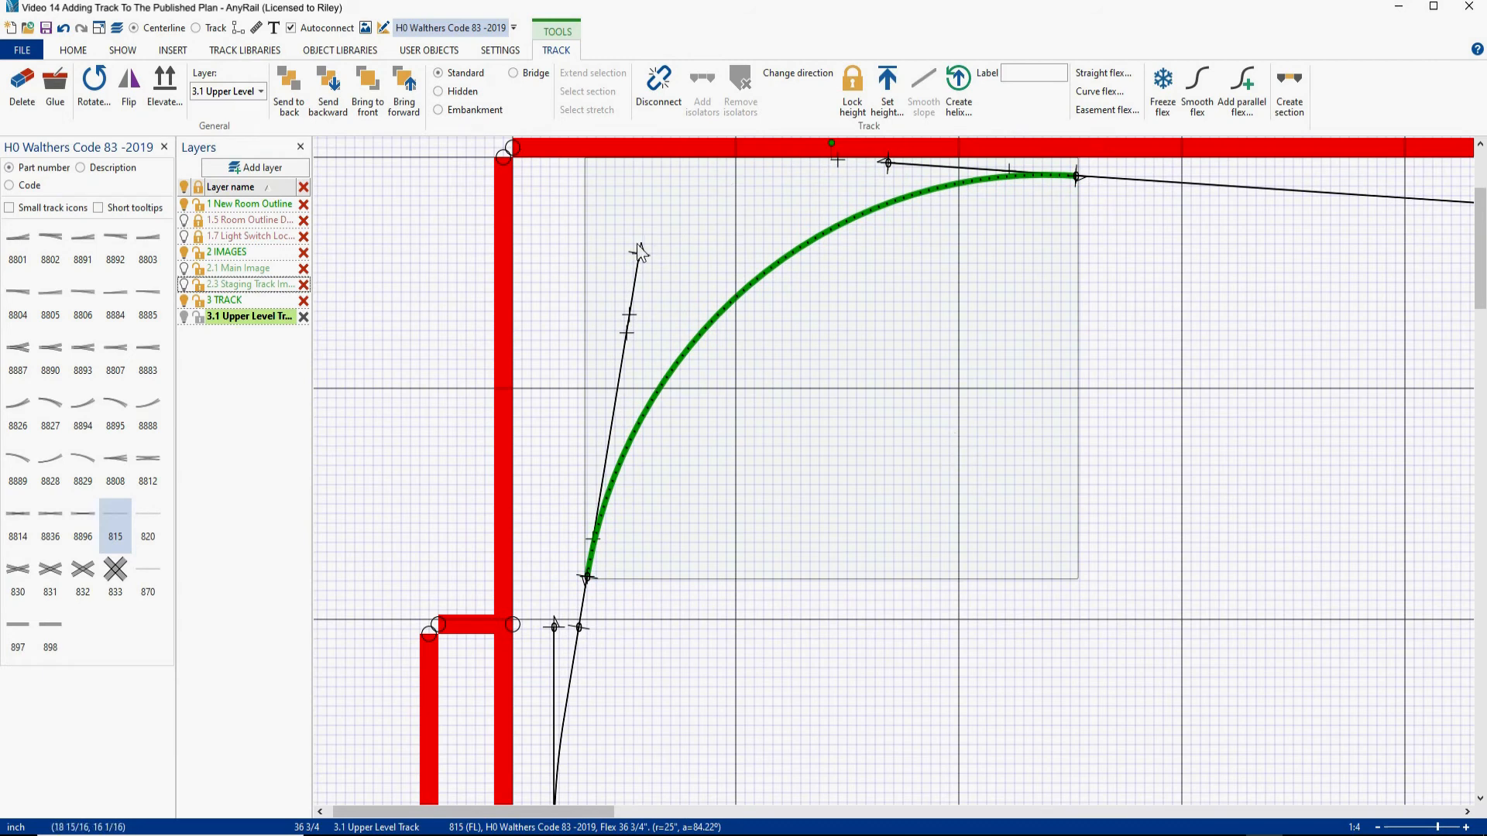
Pull back the free ends of both straight flex tracks and join them to the curve's lower and upper ends.
{"action": "left_click", "coordinate": [640, 251]}
{"action": "mouse_move", "coordinate": [642, 254]}
{"action": "left_mouse_down"}
{"action": "mouse_move", "coordinate": [569, 460]}
{"action": "mouse_move", "coordinate": [588, 582]}
{"action": "left_mouse_up"}
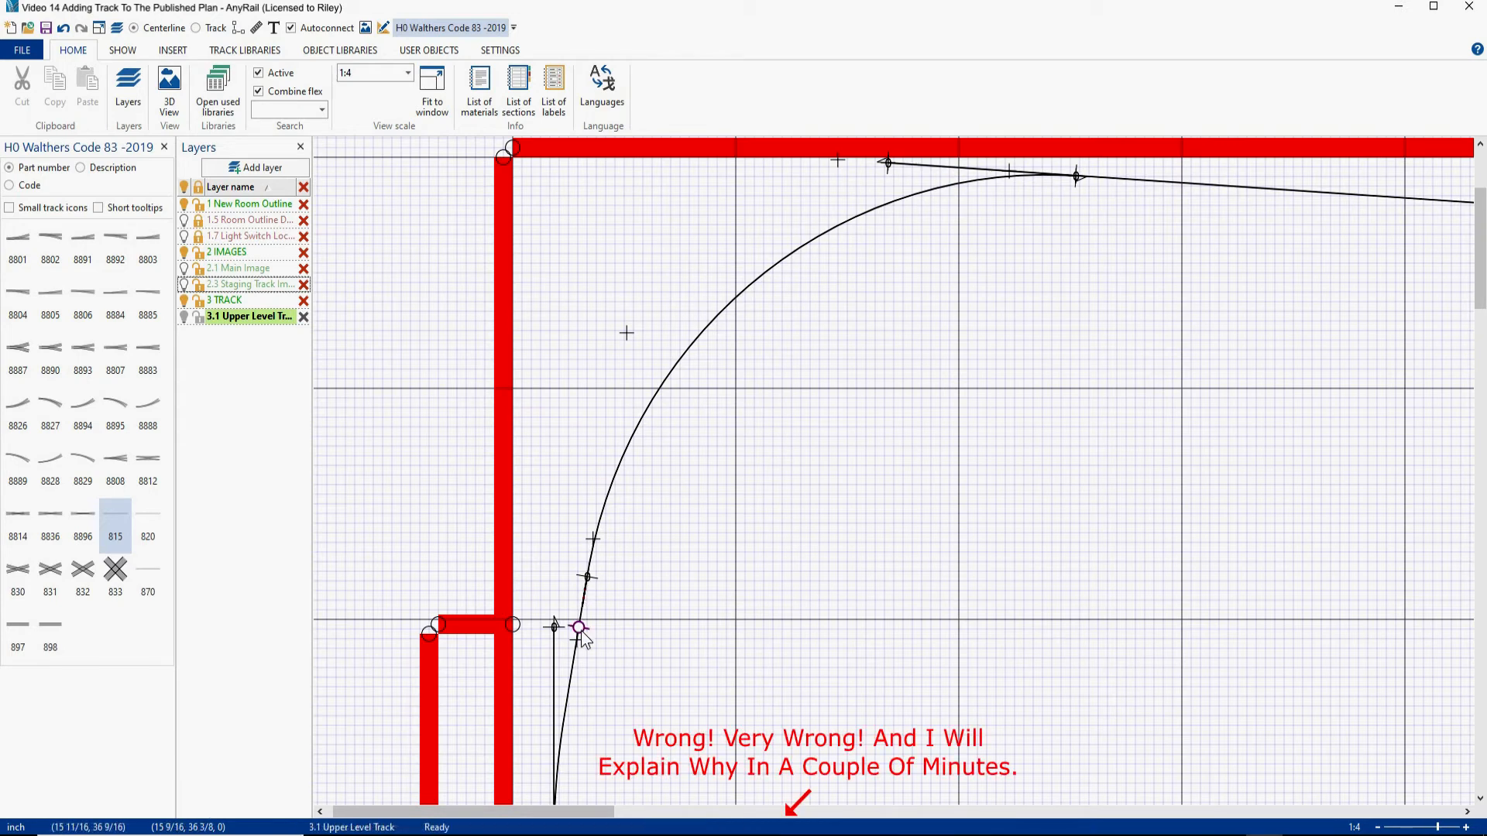
{"action": "left_click_drag", "start_coordinate": [1076, 301], "coordinate": [867, 472]}
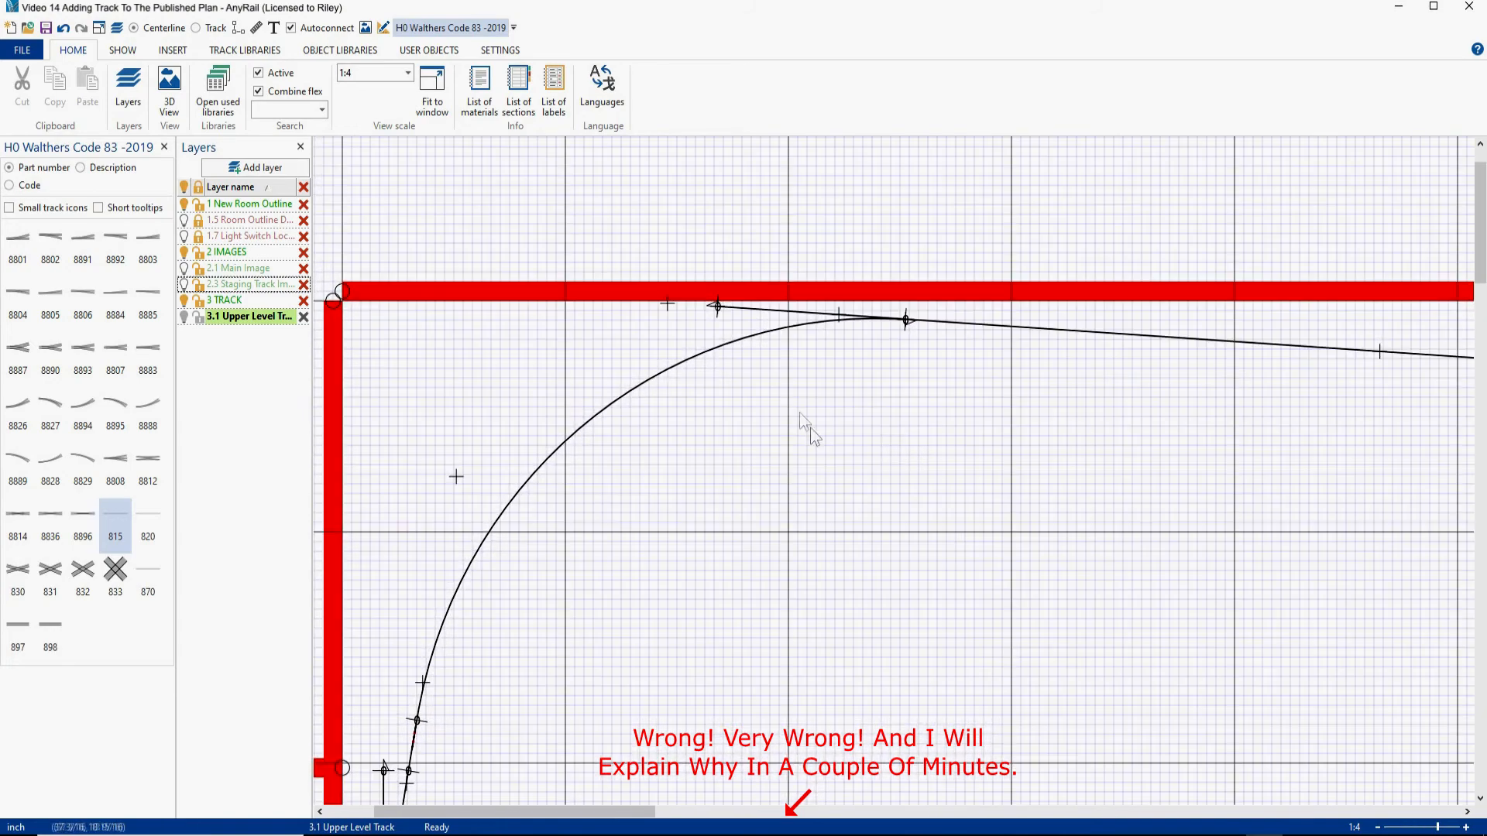
{"action": "left_click_drag", "start_coordinate": [718, 307], "coordinate": [907, 322]}
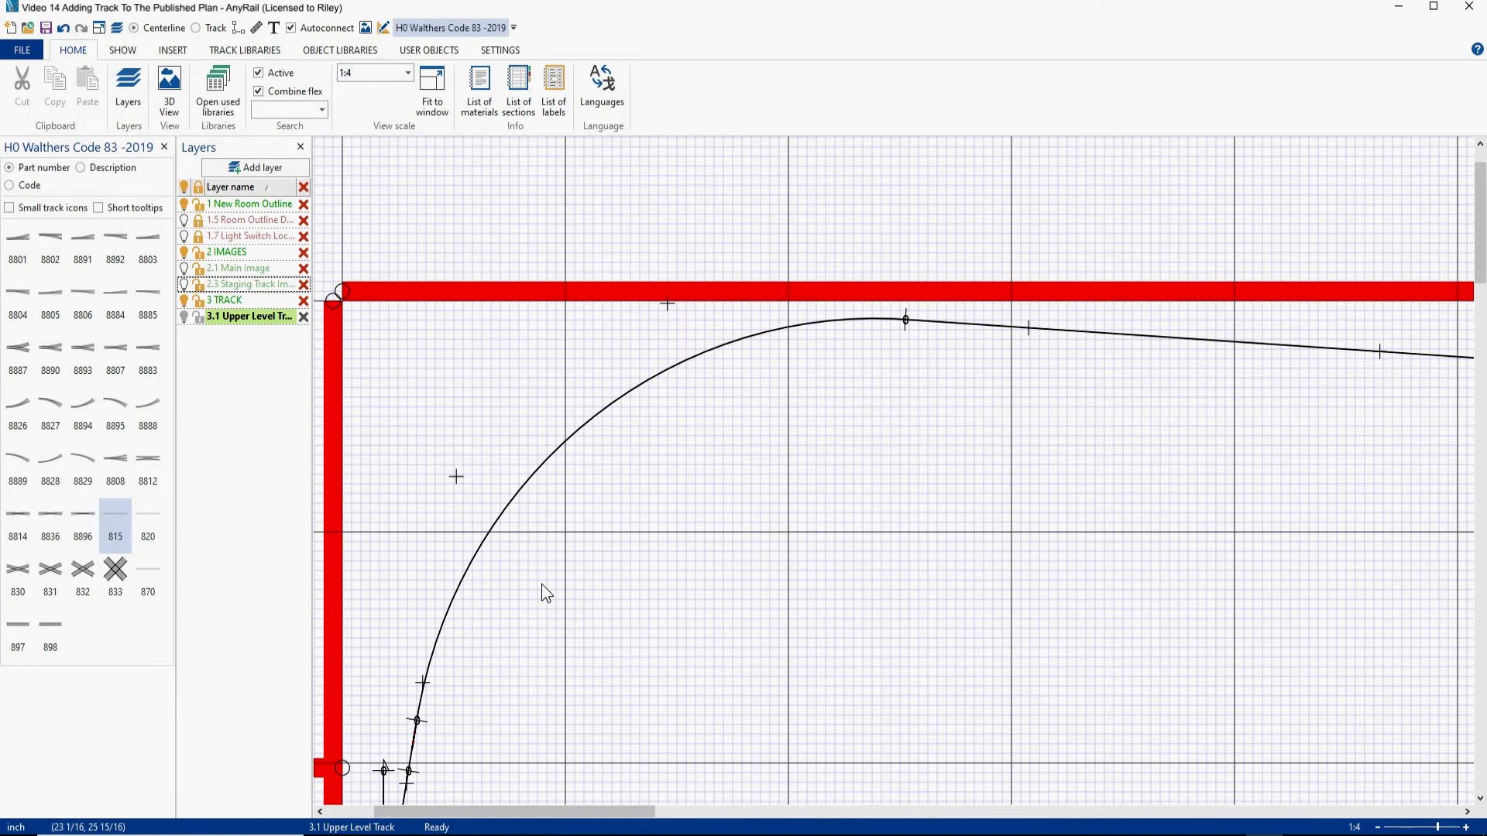
Show the 2.1 Main Image layer and switch the track display from Centerline to Track.
{"action": "left_click_drag", "start_coordinate": [547, 621], "coordinate": [760, 493]}
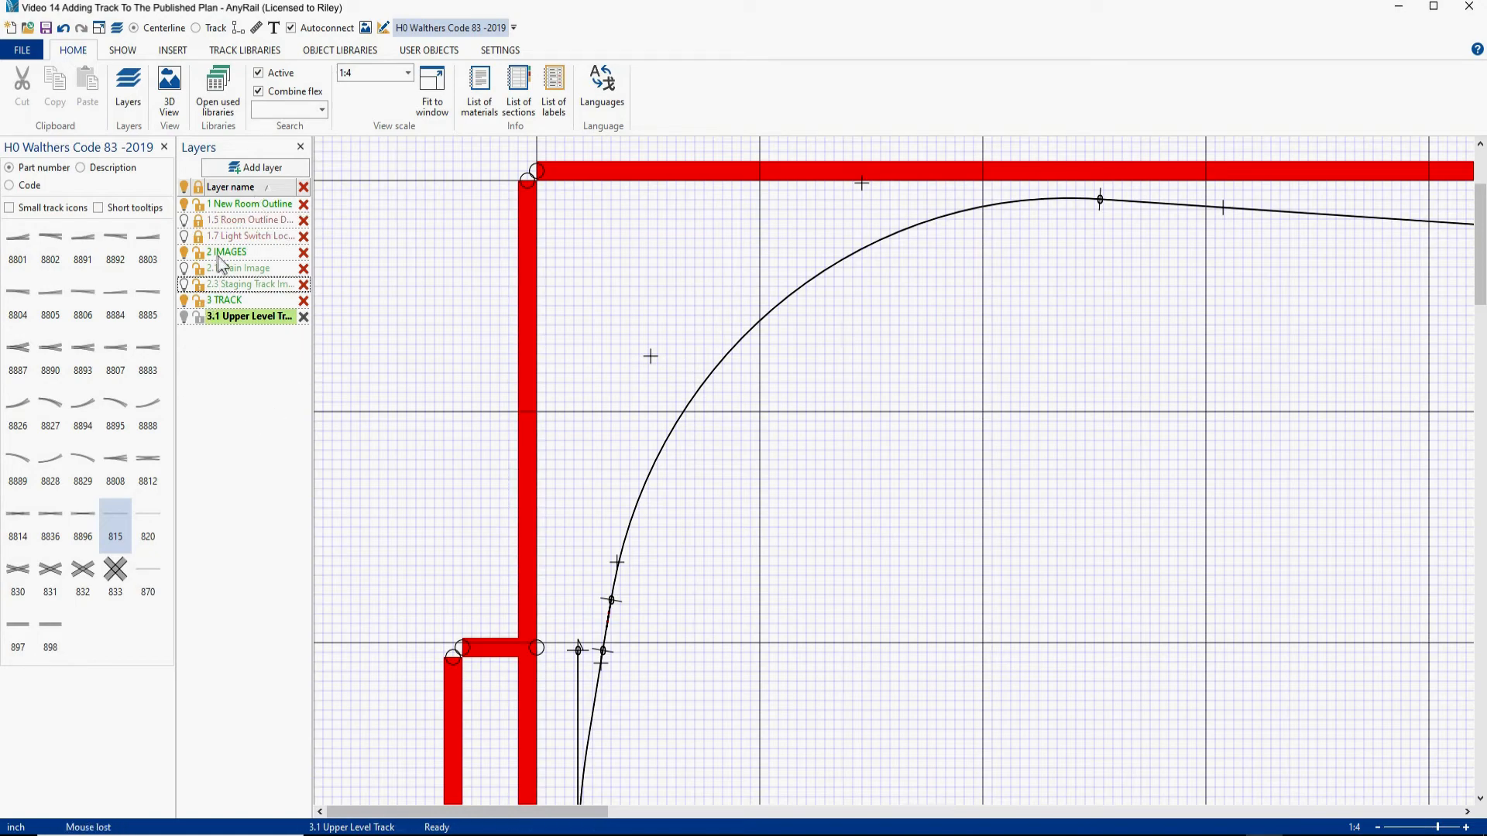
{"action": "left_click", "coordinate": [185, 270]}
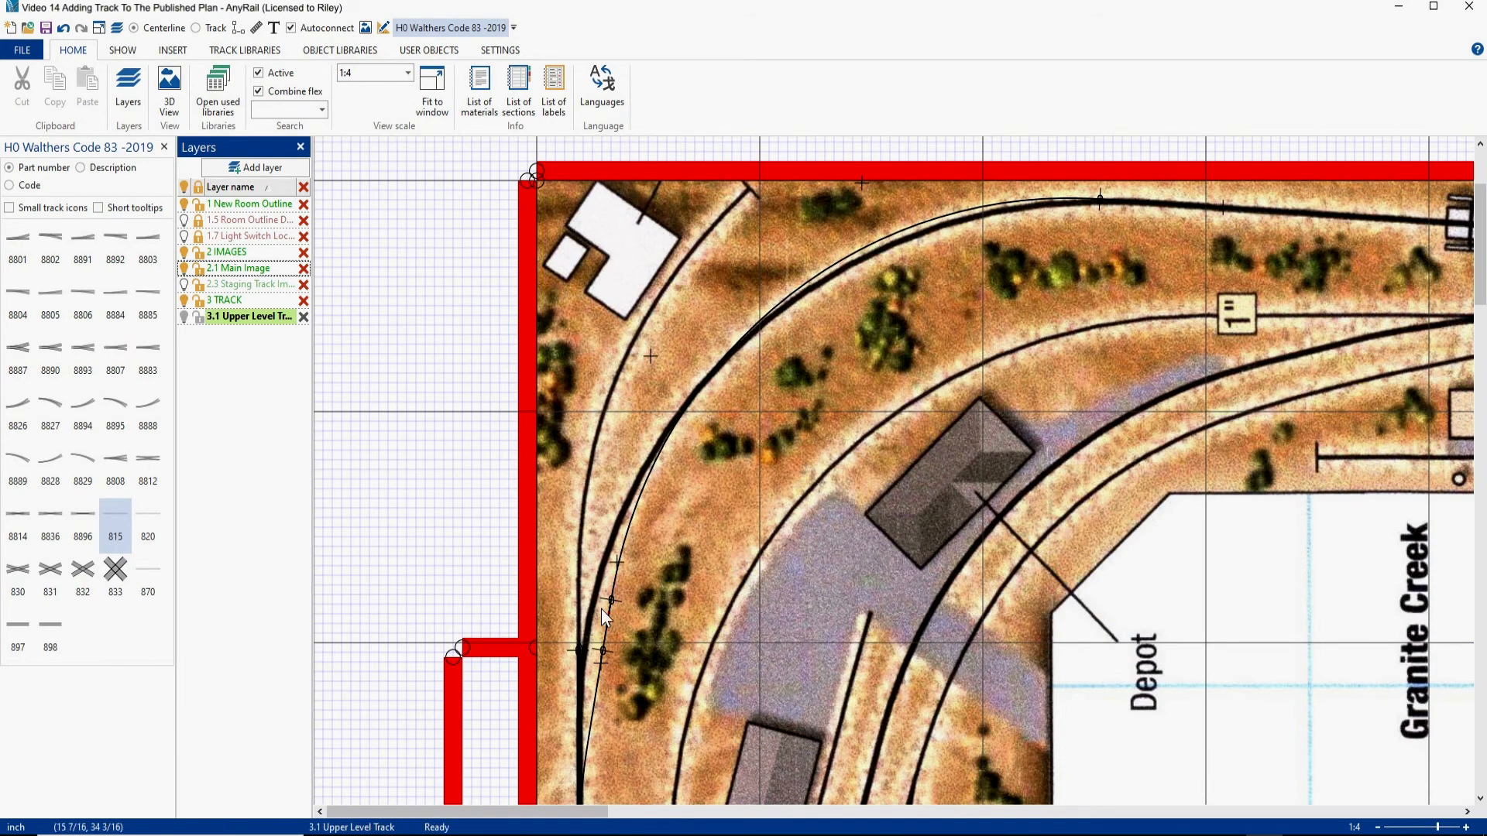
{"action": "left_click", "coordinate": [197, 29]}
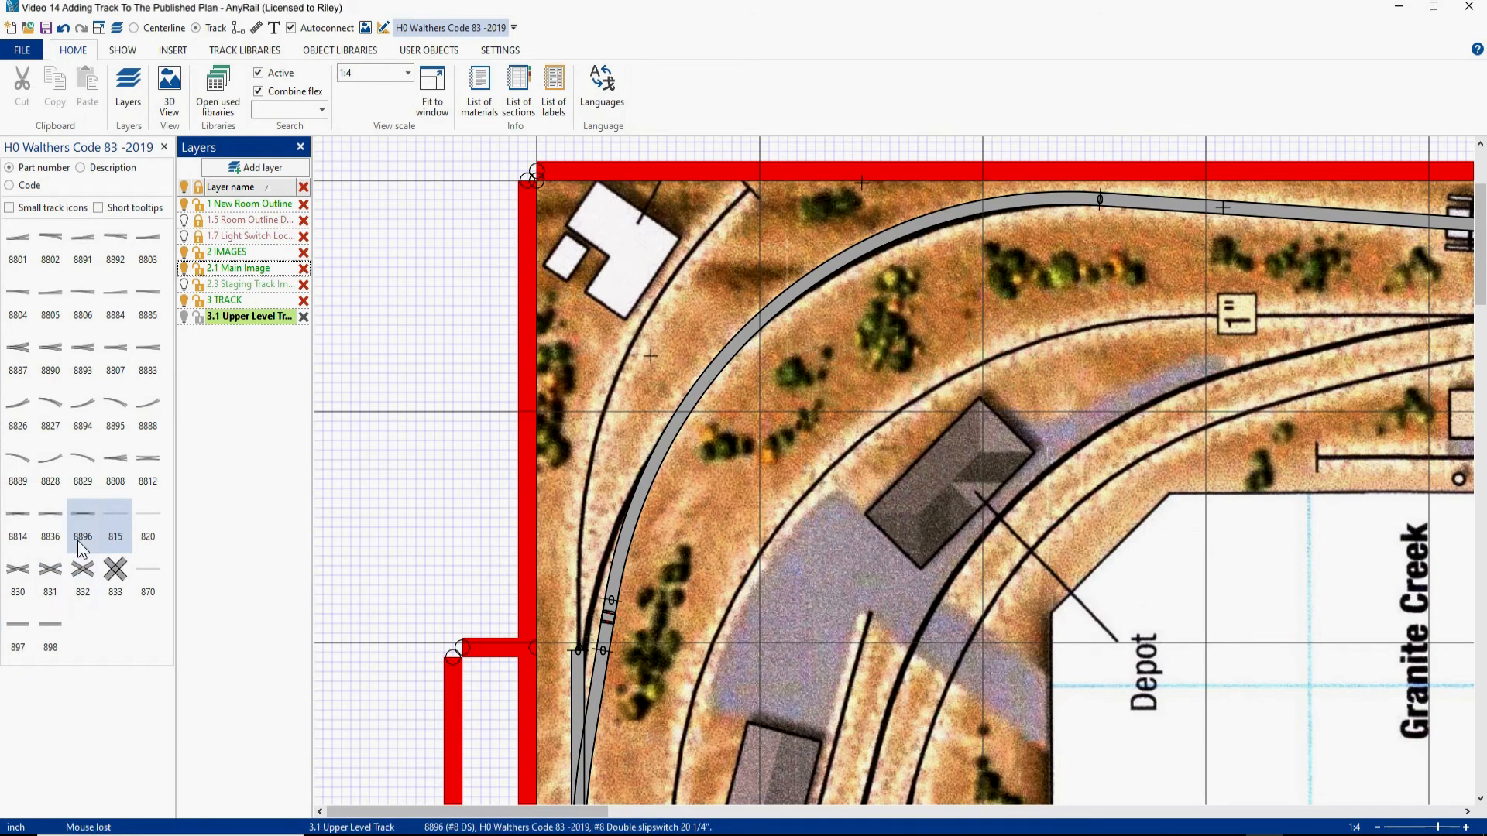
Place an 815 flex track across the depot area and cut it in two at x 39 3/4 inches.
{"action": "left_click_drag", "start_coordinate": [112, 523], "coordinate": [1104, 571]}
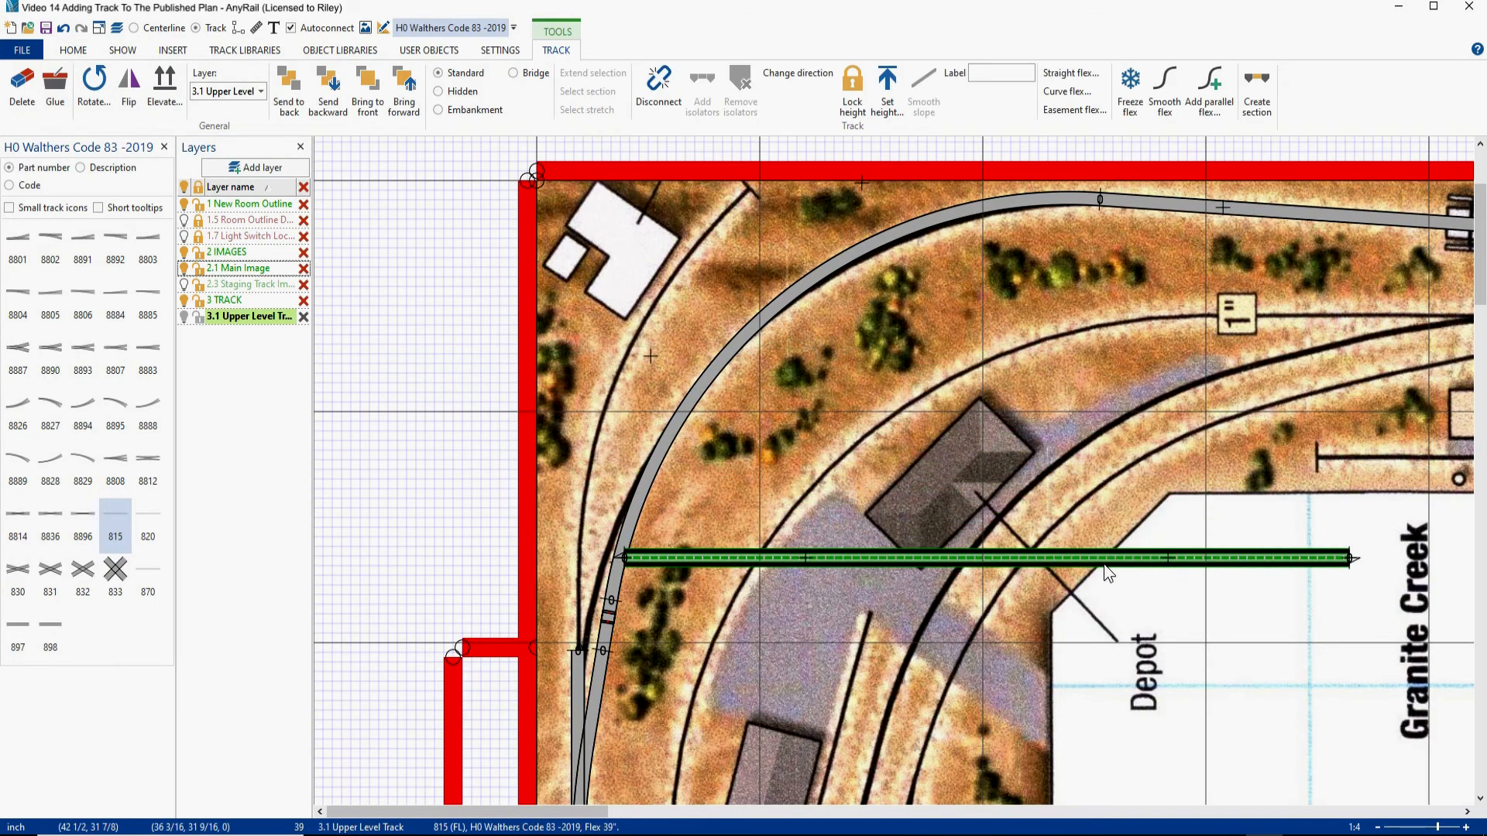
{"action": "right_click", "coordinate": [1052, 562]}
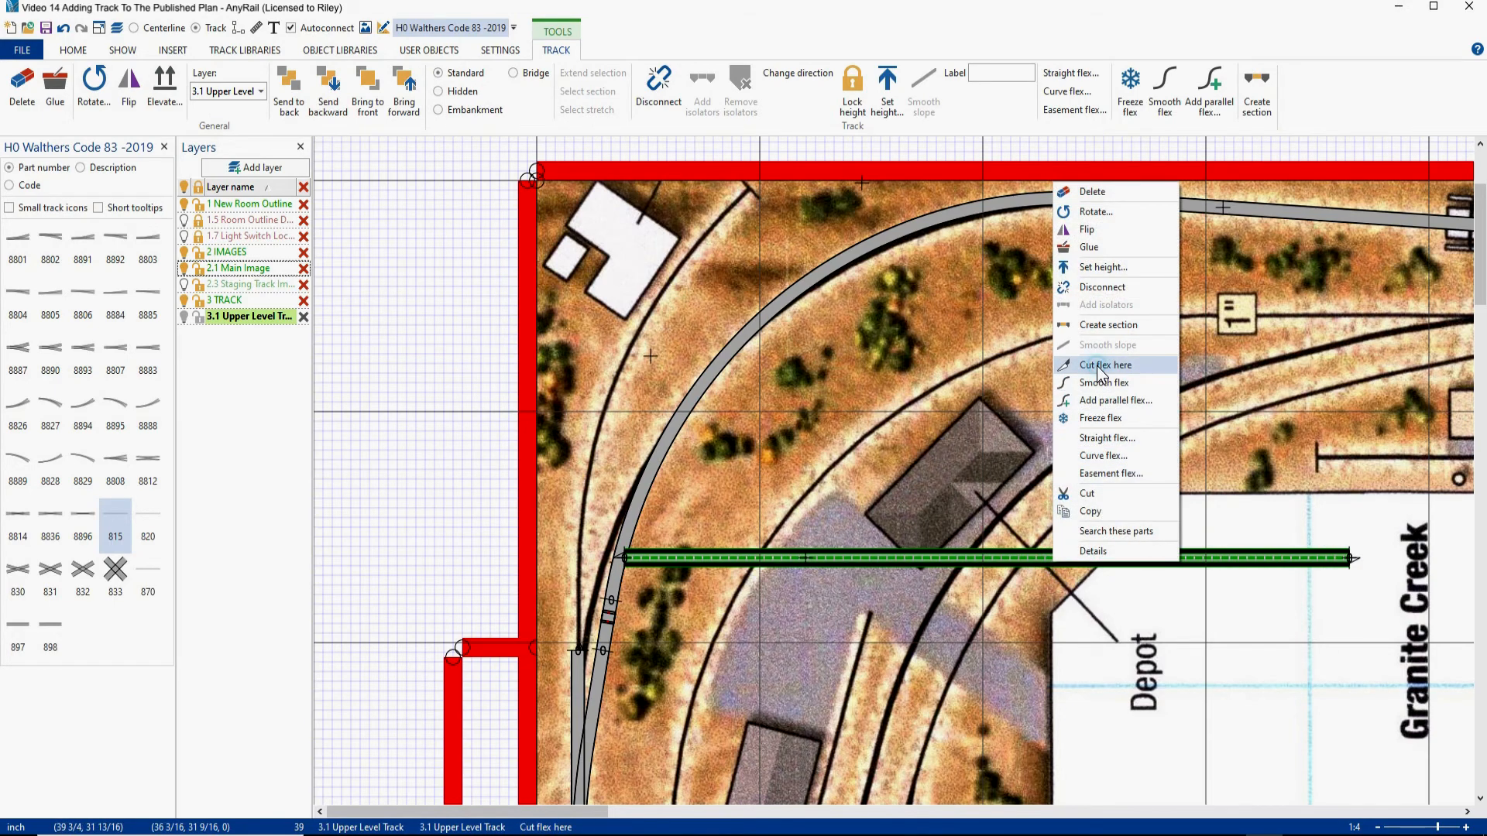
{"action": "left_click", "coordinate": [1100, 368]}
{"action": "left_click", "coordinate": [1053, 559]}
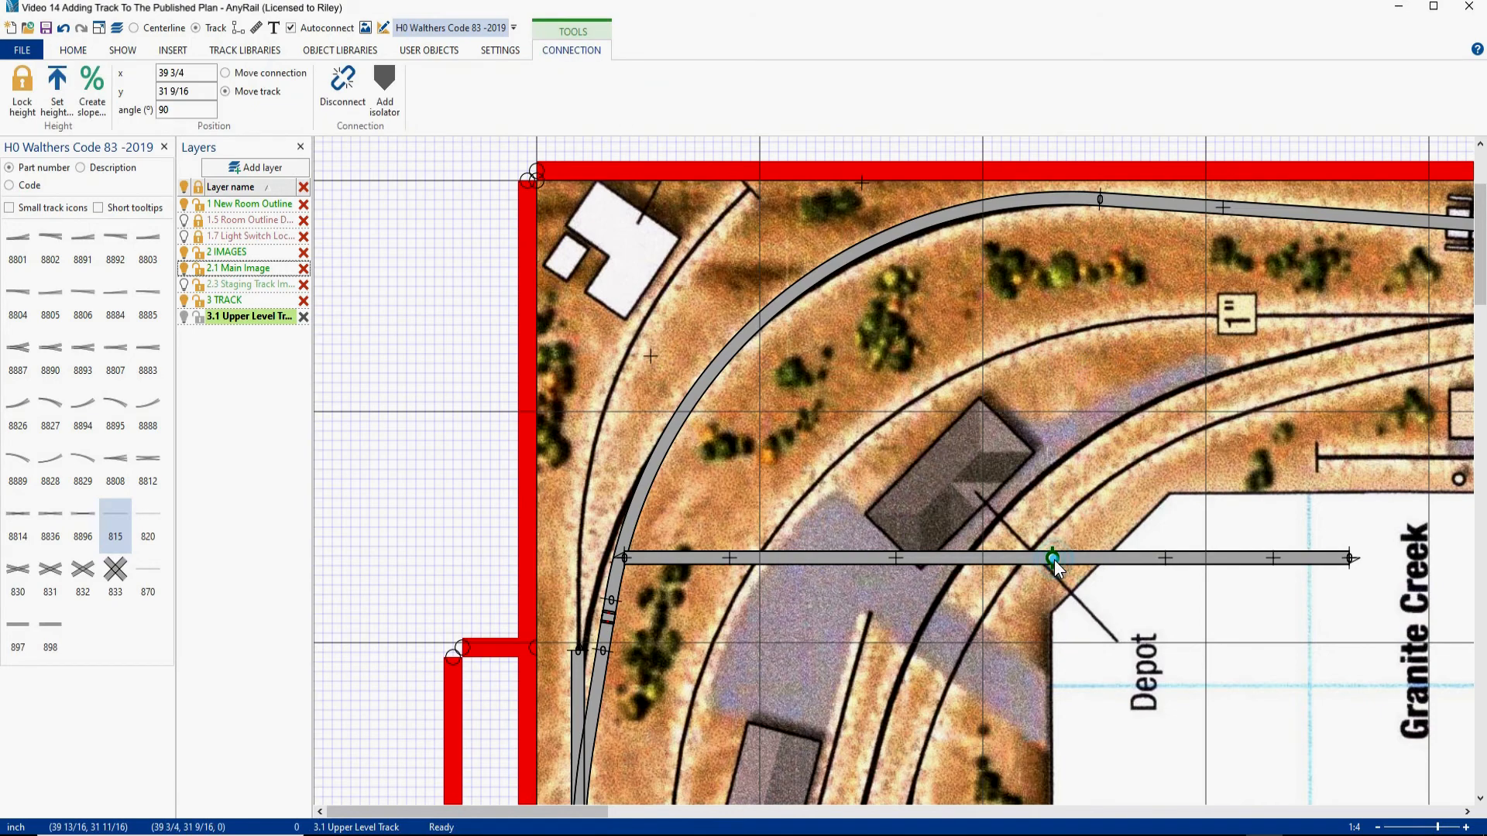
Attach the longer cut piece to the turnout's open leg and bend it along the plan's spur to the end-of-track mark in the corner.
{"action": "left_click", "coordinate": [864, 564]}
{"action": "left_click_drag", "start_coordinate": [864, 564], "coordinate": [816, 651]}
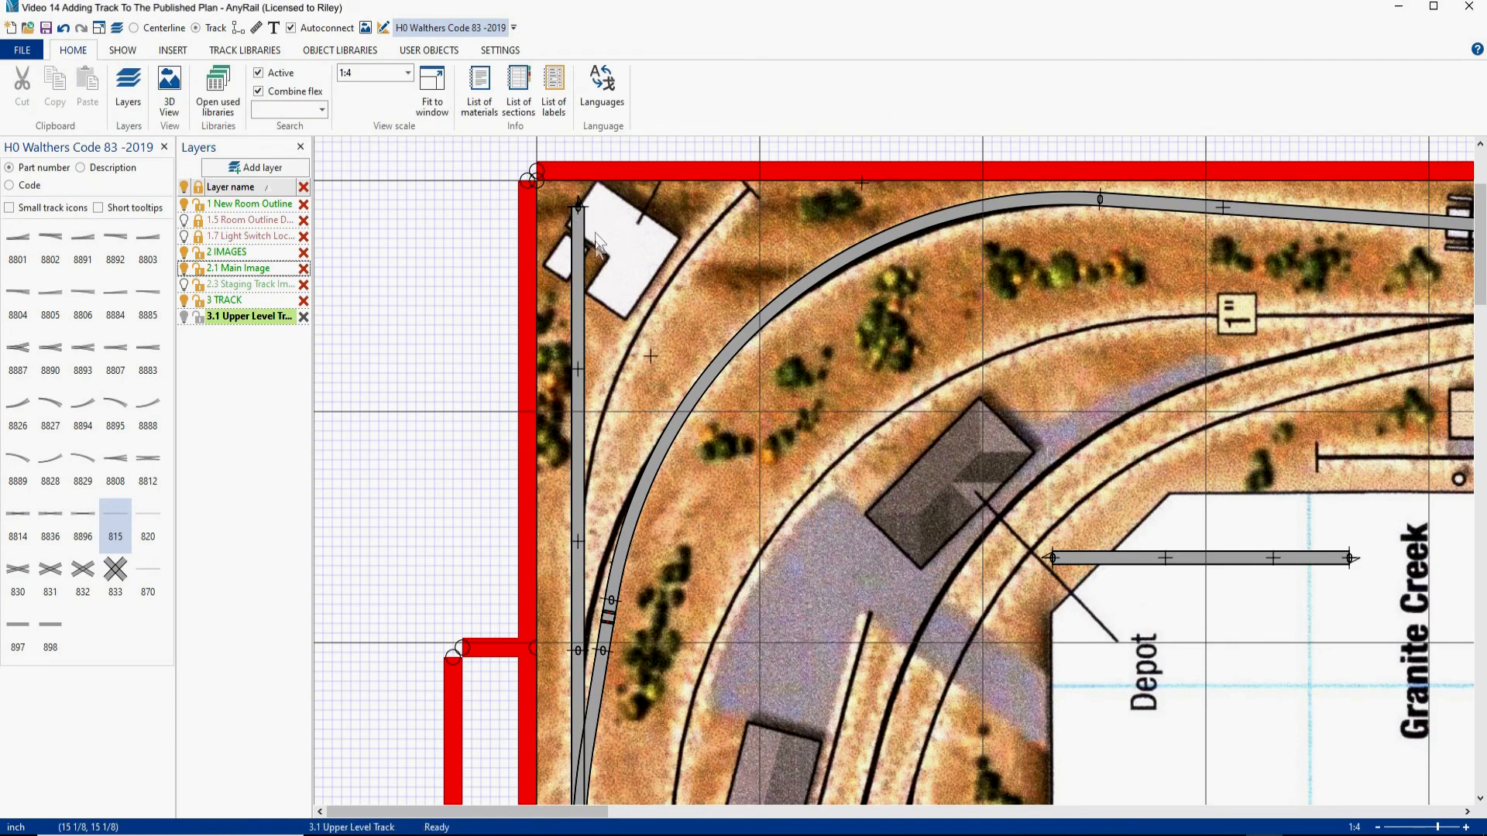
{"action": "left_click_drag", "start_coordinate": [581, 208], "coordinate": [746, 193]}
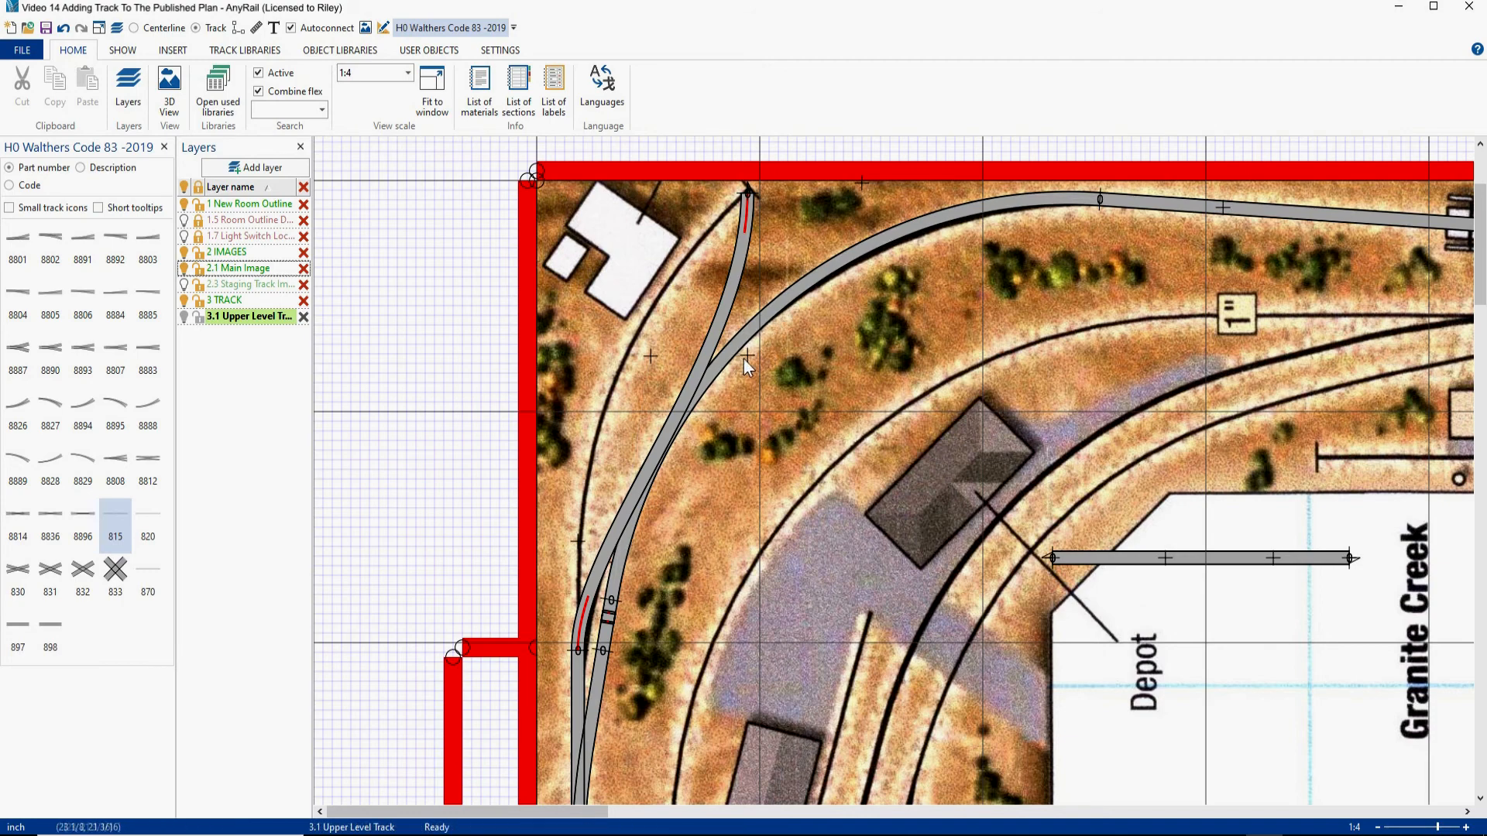
{"action": "left_click_drag", "start_coordinate": [748, 358], "coordinate": [591, 359]}
{"action": "left_click_drag", "start_coordinate": [582, 532], "coordinate": [580, 493]}
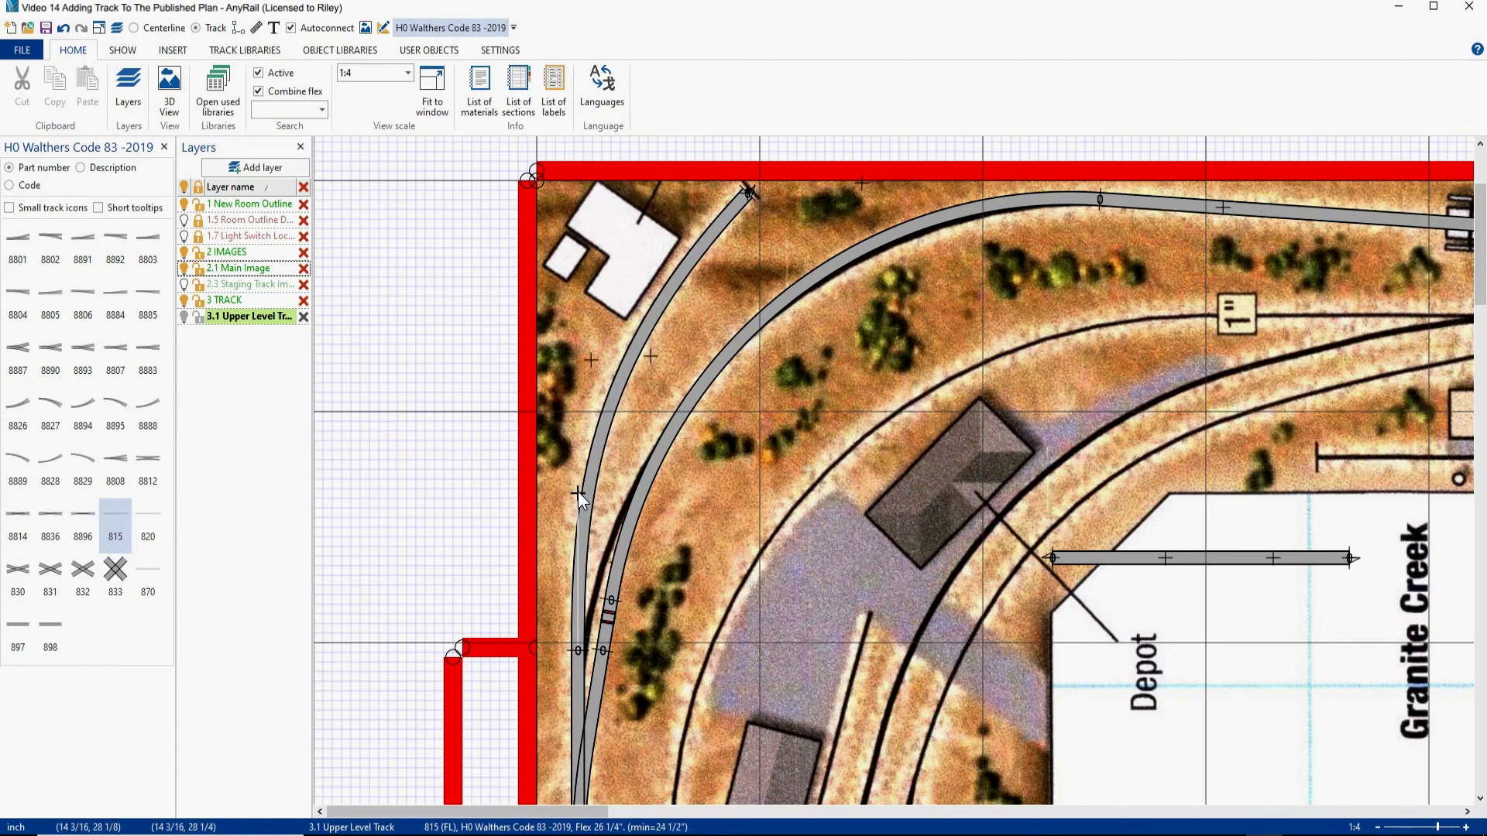
Delete the short flex track piece joining the turnout's diverging leg to the lower end of the corner curve.
{"action": "left_click", "coordinate": [648, 331]}
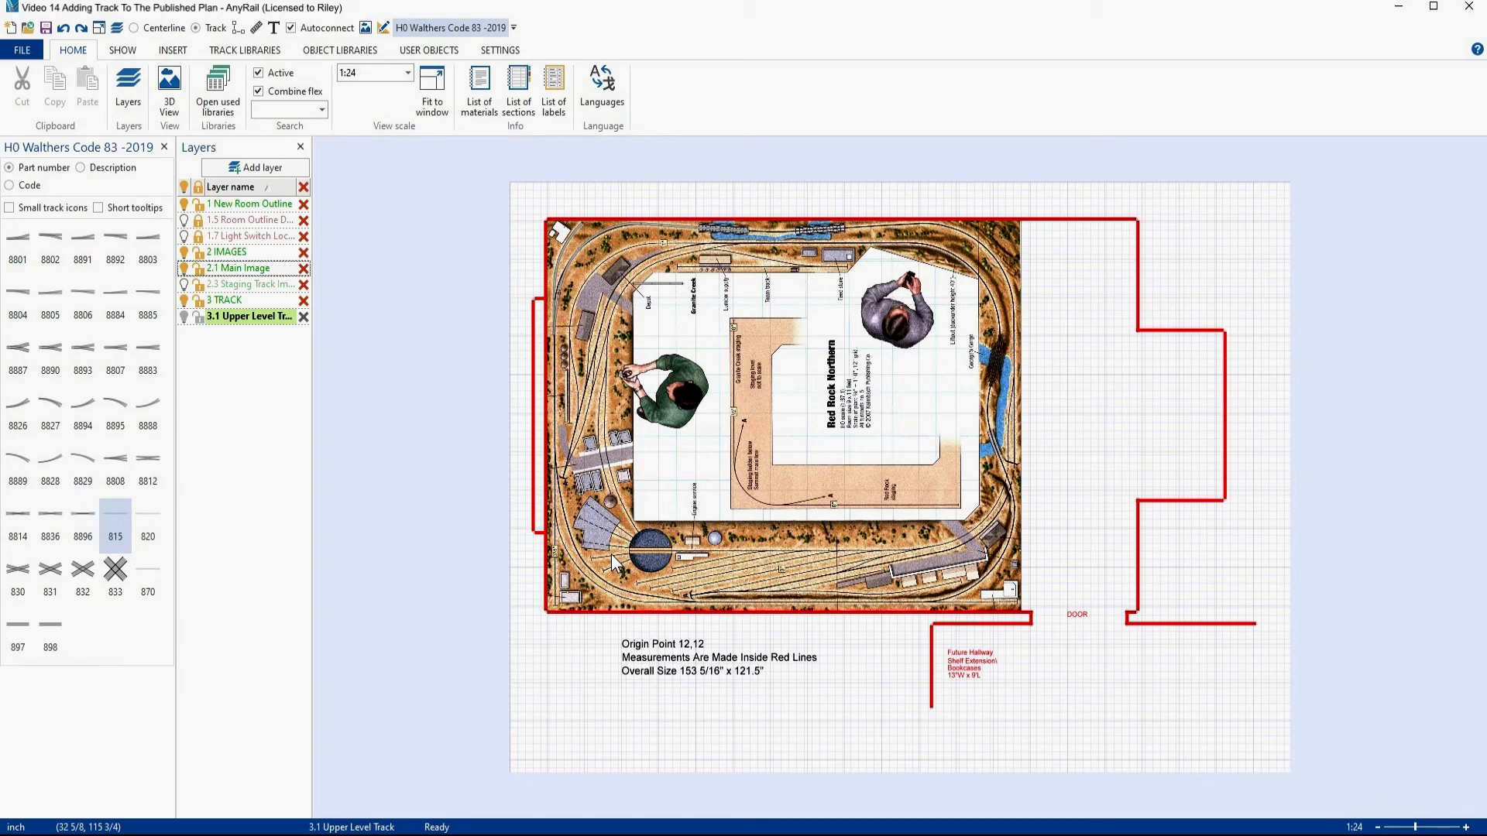
{"action": "scroll", "coordinate": [564, 272], "scroll_direction": "up", "scroll_amount": 5}
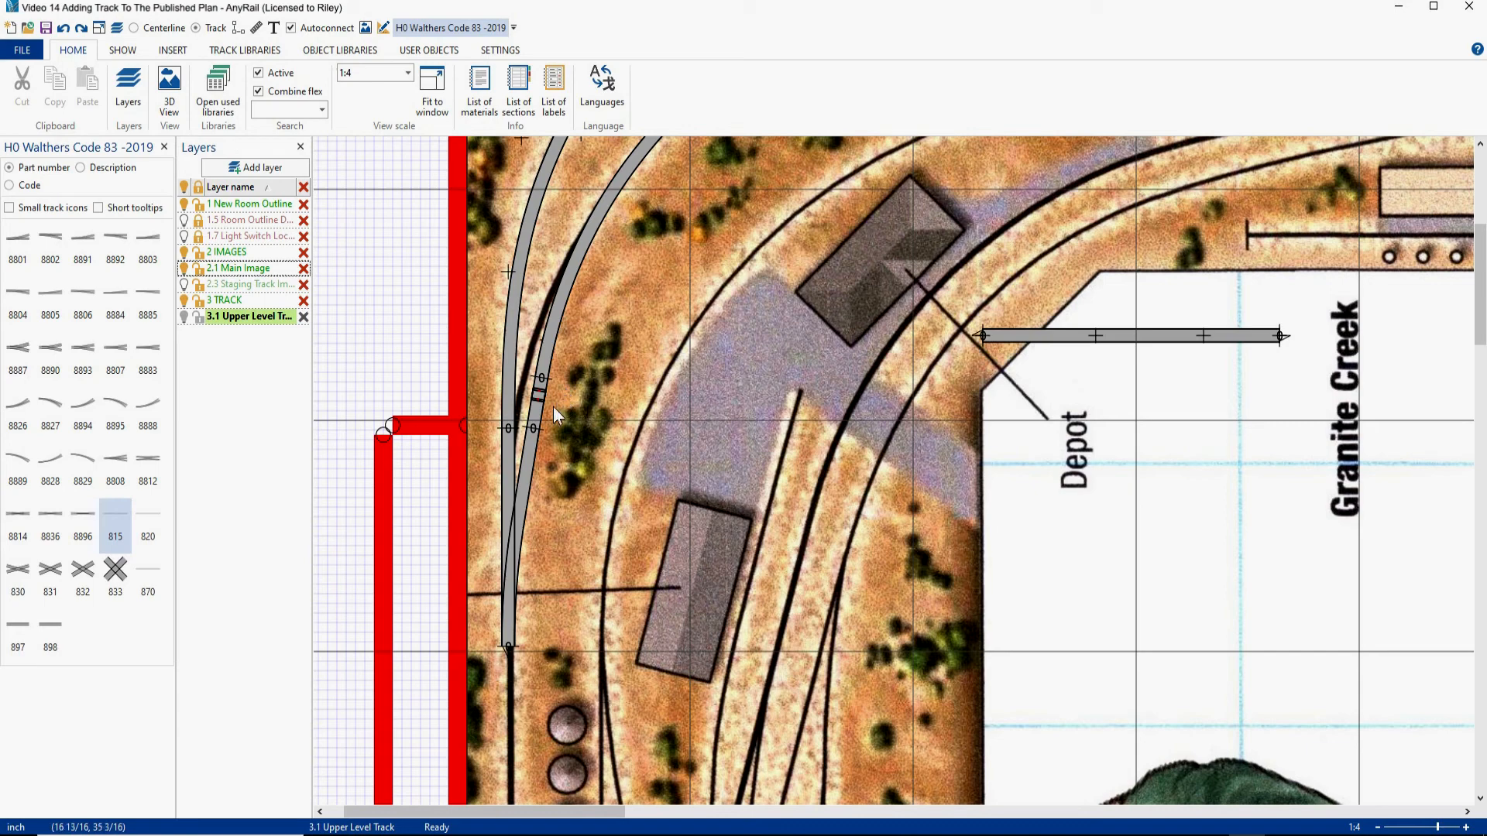
{"action": "left_click_drag", "start_coordinate": [1279, 336], "coordinate": [1140, 364]}
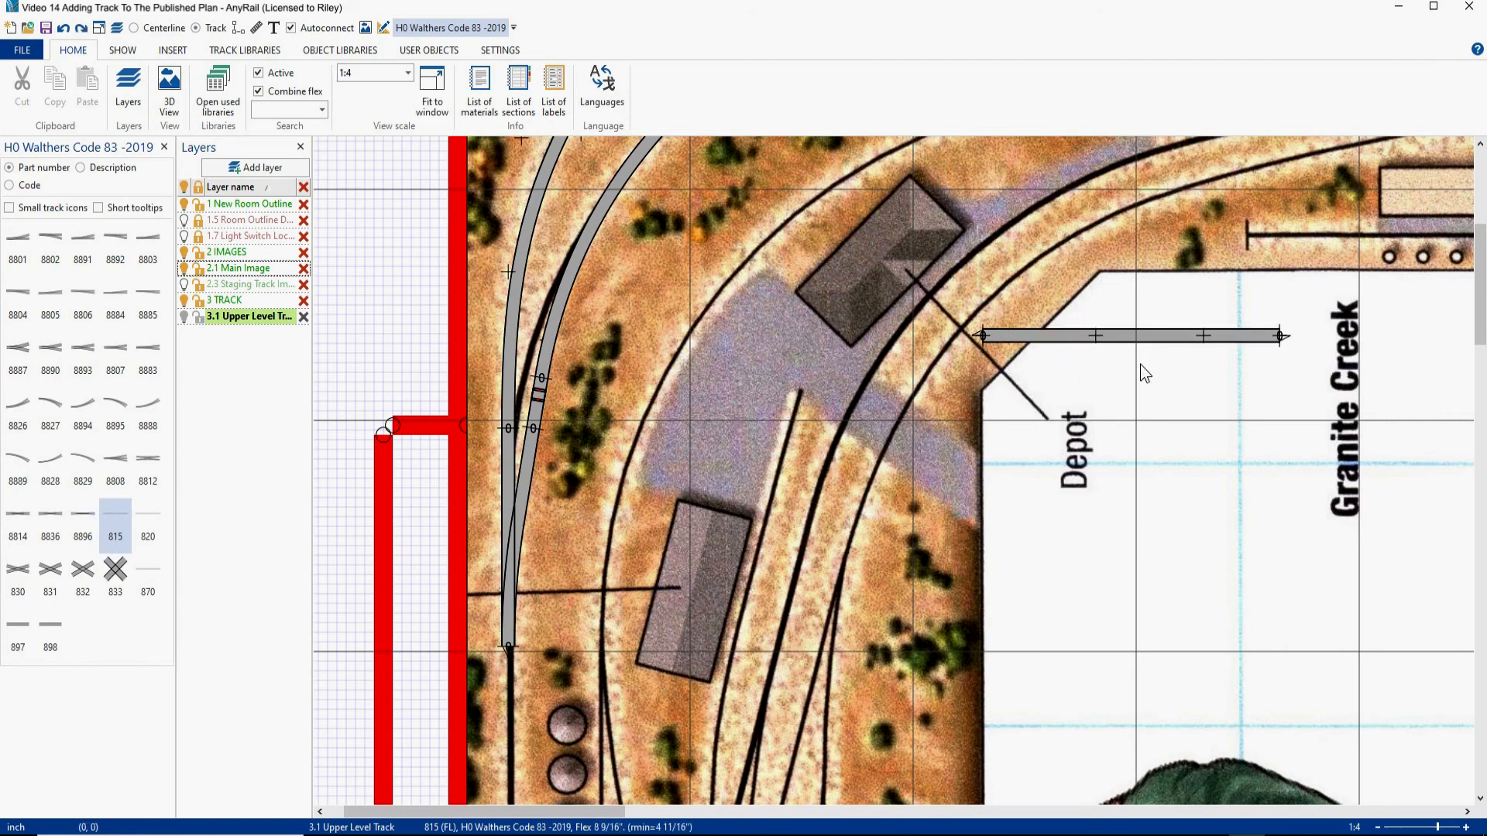
{"action": "left_click", "coordinate": [544, 398]}
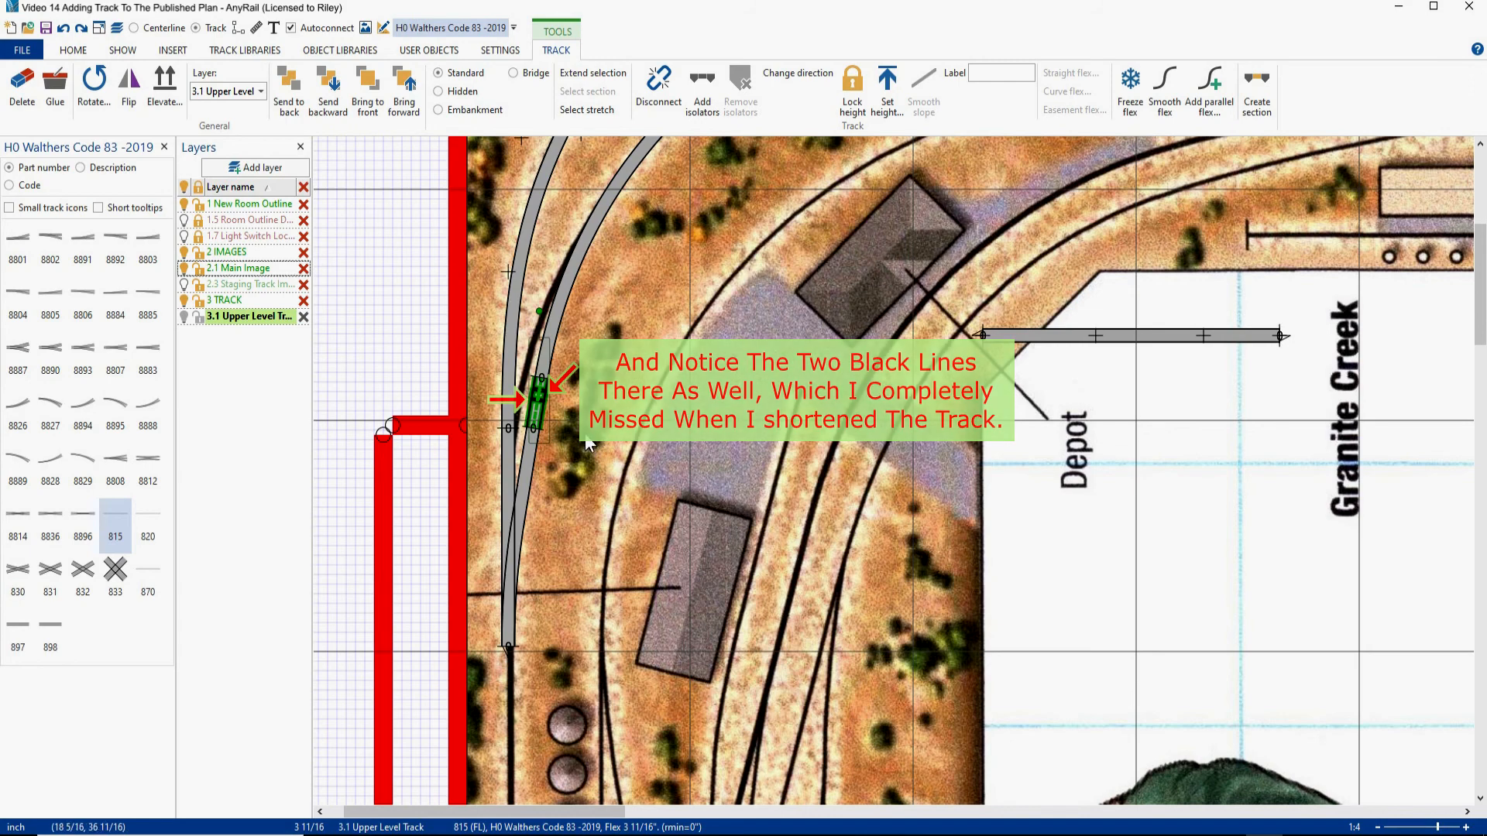
{"action": "key", "text": "Delete"}
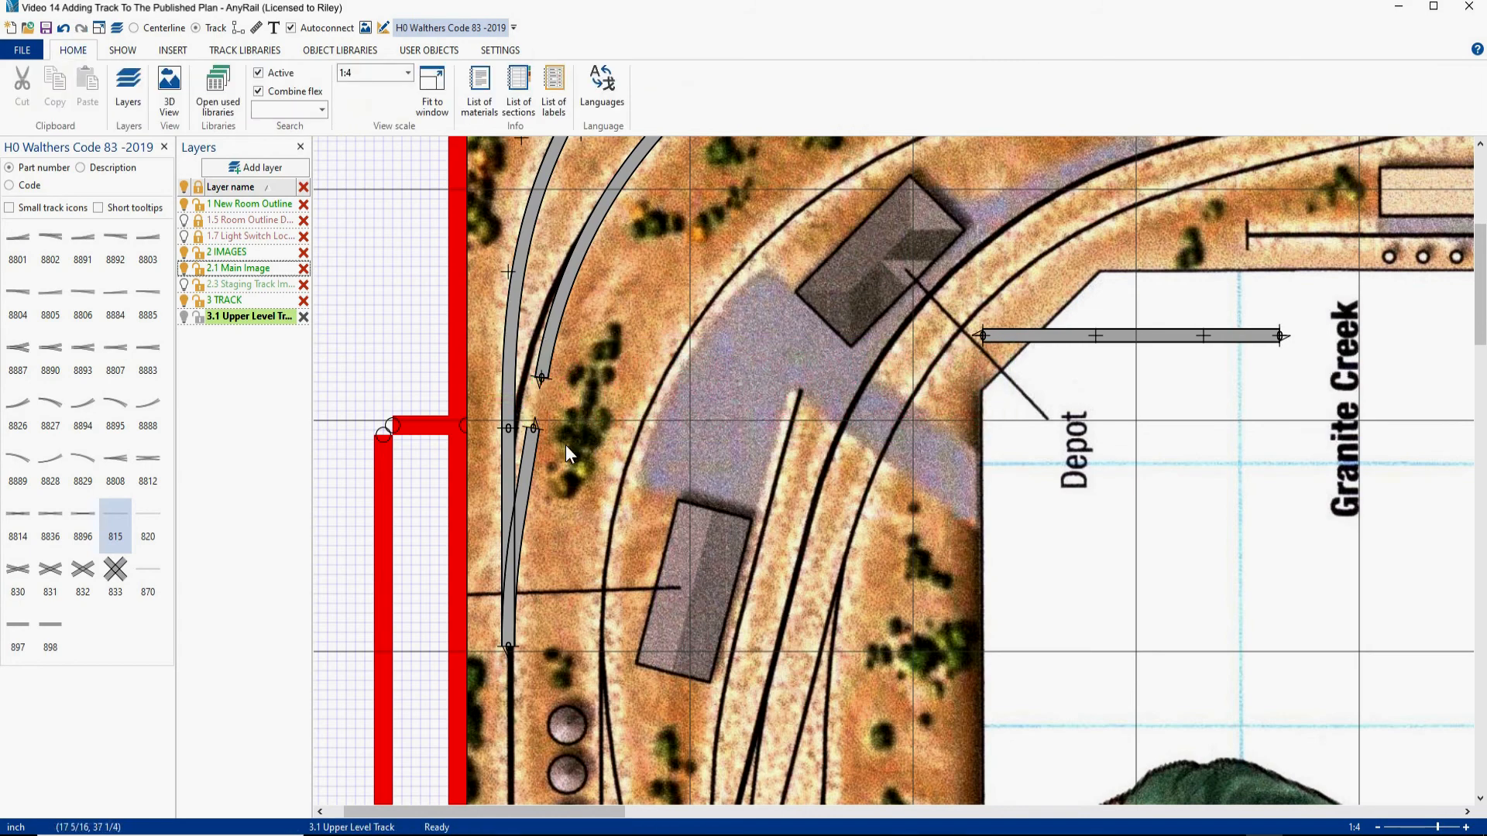
Cut the spare flex track at x 41 1/2 inches and fit the short piece into the gap between turnout and curve.
{"action": "right_click", "coordinate": [1015, 333]}
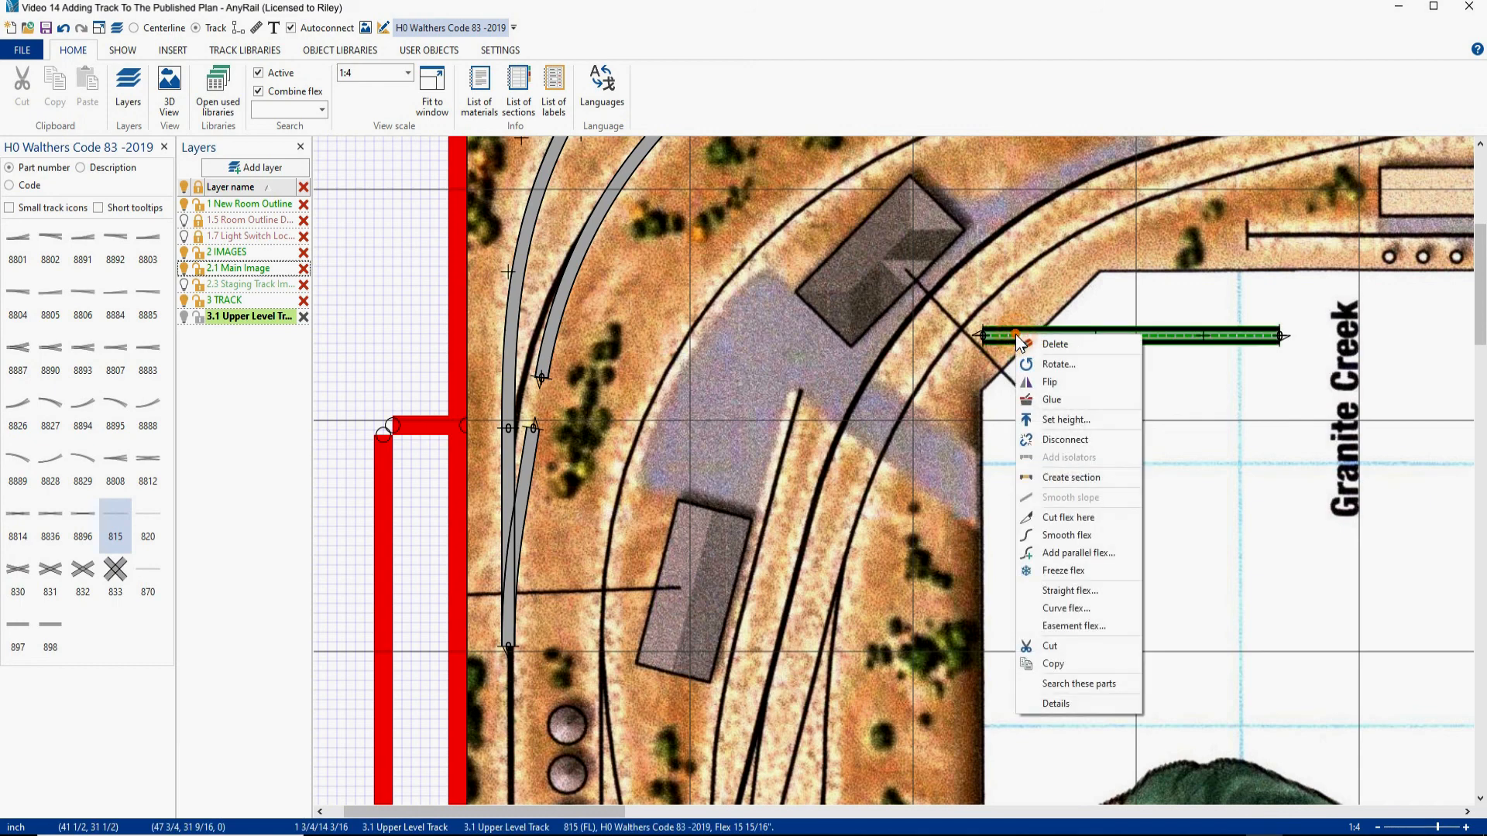
{"action": "left_click", "coordinate": [1041, 518]}
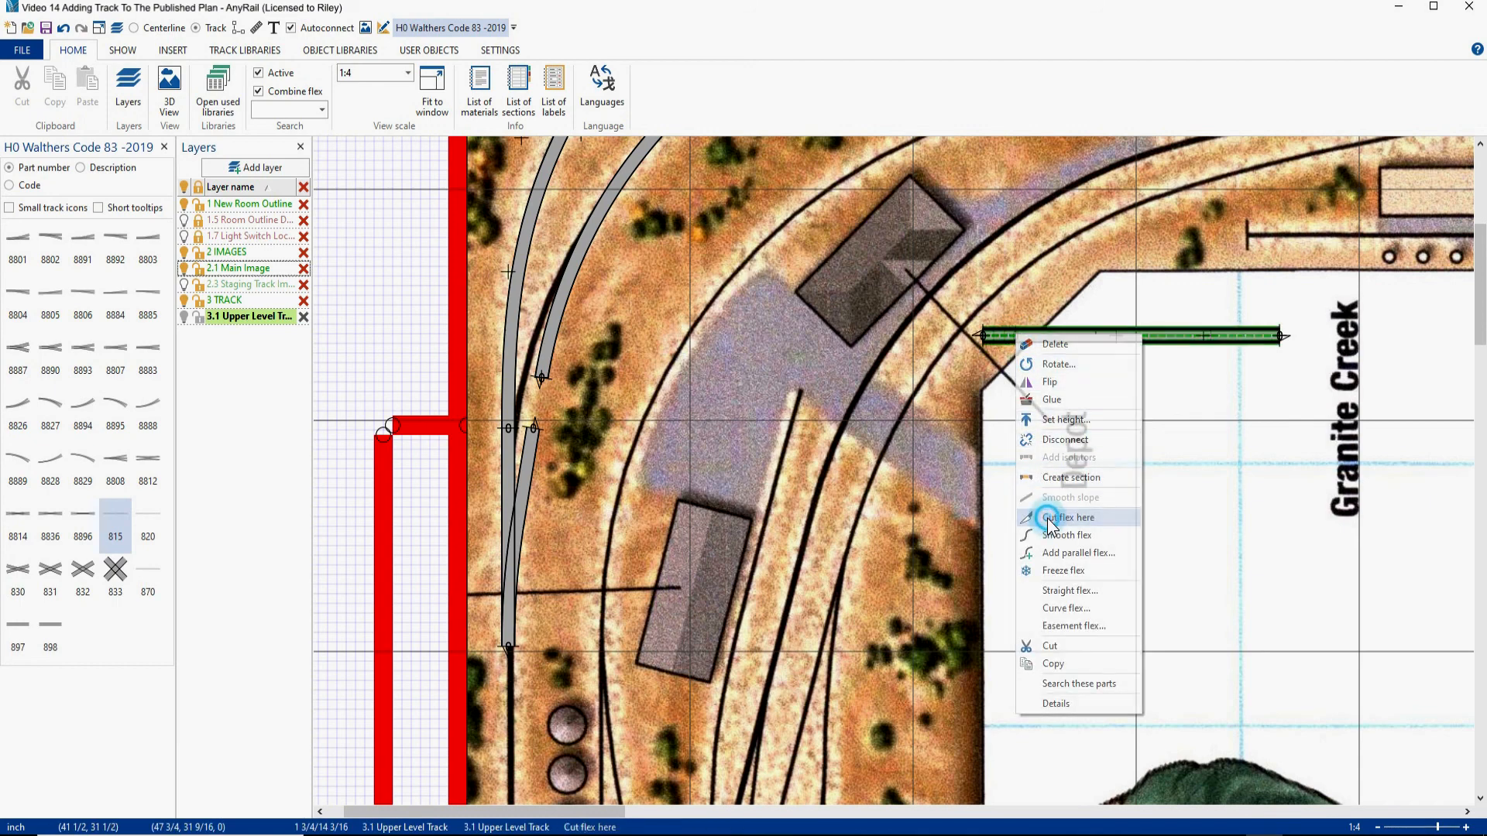
{"action": "left_click", "coordinate": [1015, 336]}
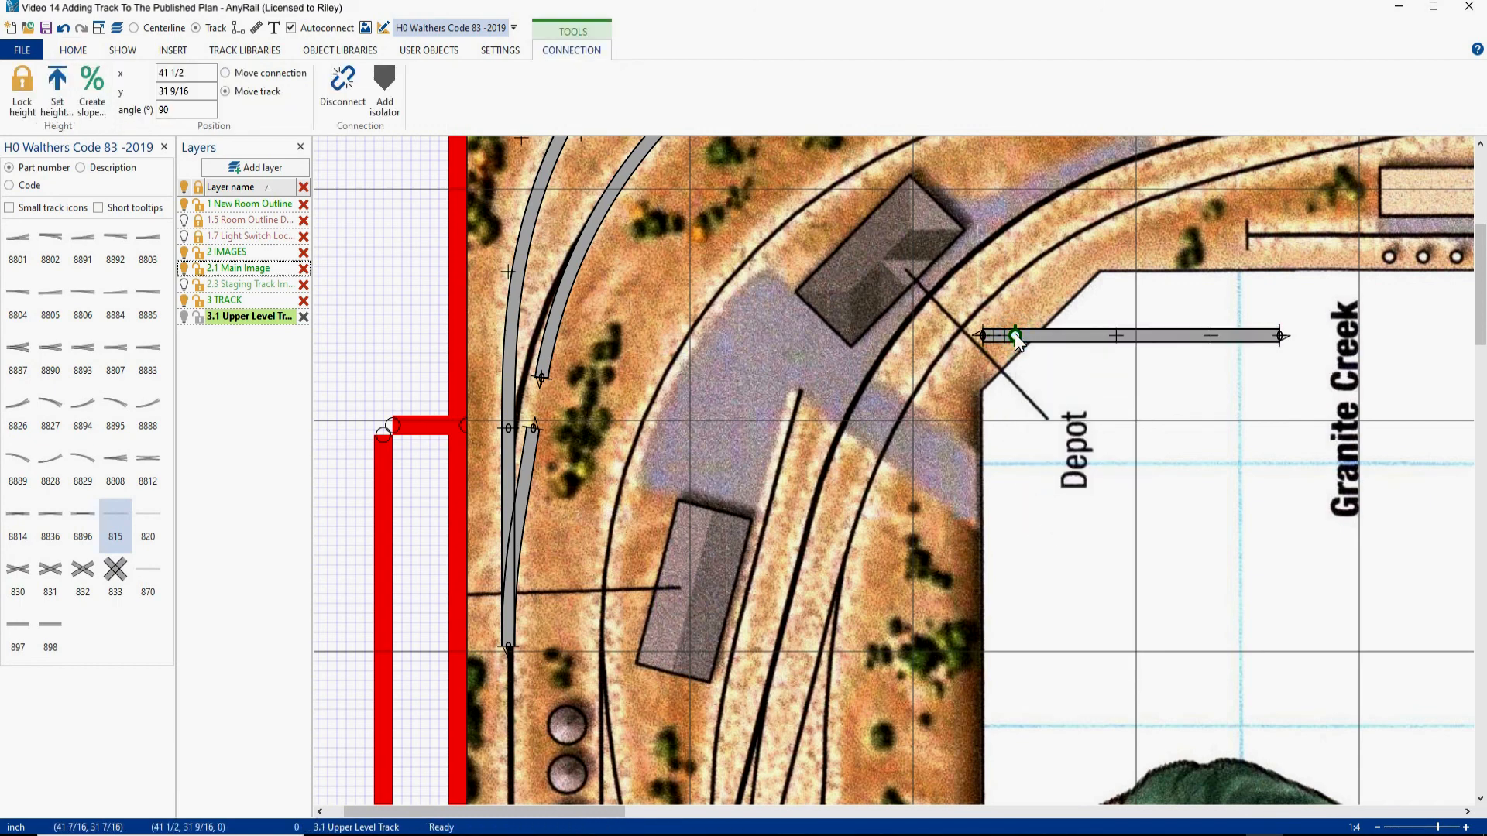
{"action": "key", "text": "Delete"}
{"action": "left_click", "coordinate": [998, 342]}
{"action": "left_click_drag", "start_coordinate": [1000, 346], "coordinate": [553, 430]}
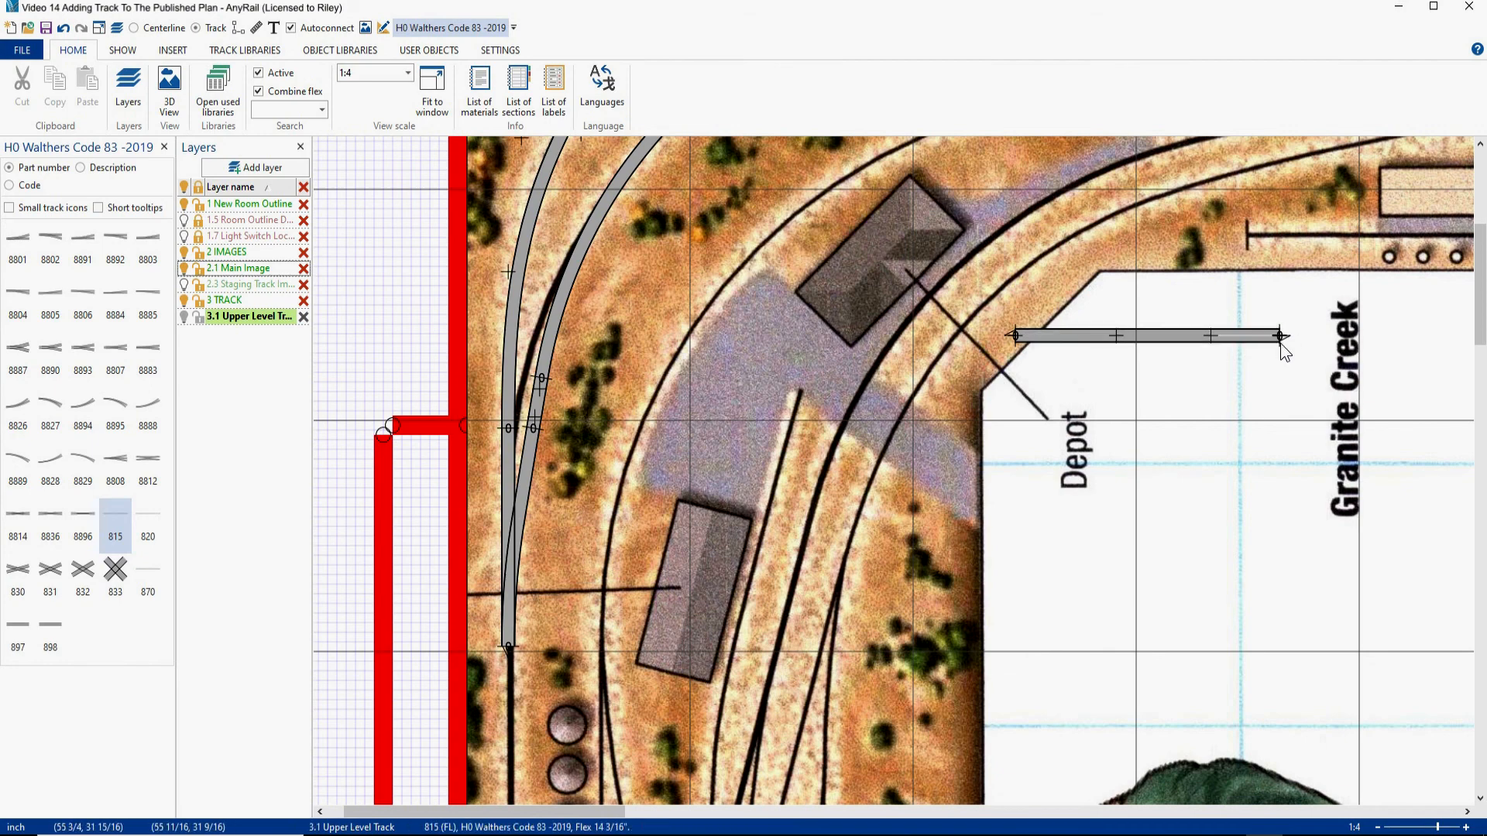
Move the leftover flex track closer to the depot and cut it in two at x 38 15/16 inches.
{"action": "left_click_drag", "start_coordinate": [1282, 339], "coordinate": [1187, 339]}
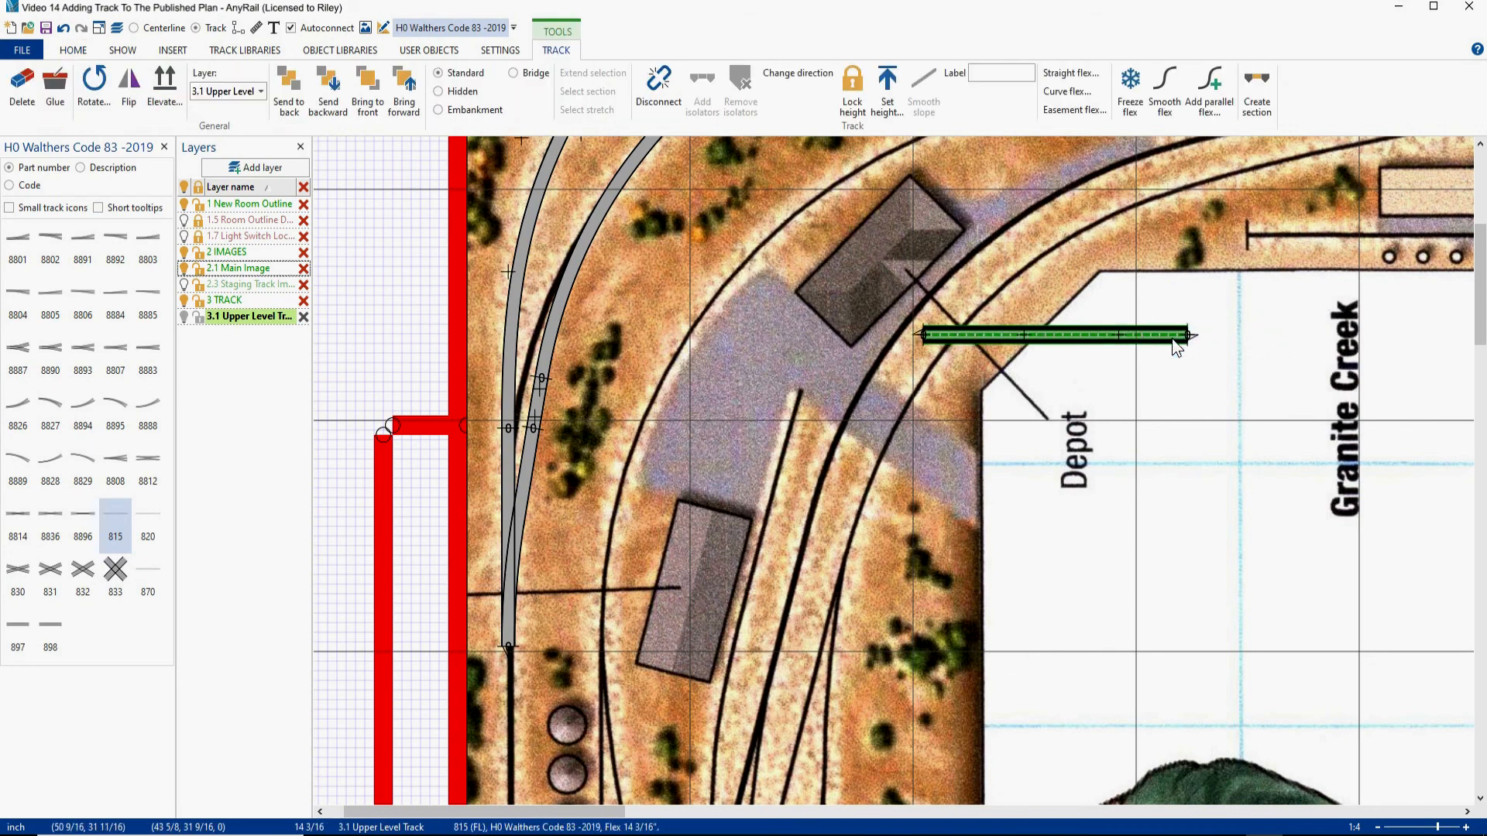
{"action": "mouse_move", "coordinate": [1188, 340]}
{"action": "left_mouse_down"}
{"action": "mouse_move", "coordinate": [984, 344]}
{"action": "mouse_move", "coordinate": [937, 364]}
{"action": "mouse_move", "coordinate": [1062, 337]}
{"action": "mouse_move", "coordinate": [1191, 341]}
{"action": "left_mouse_up"}
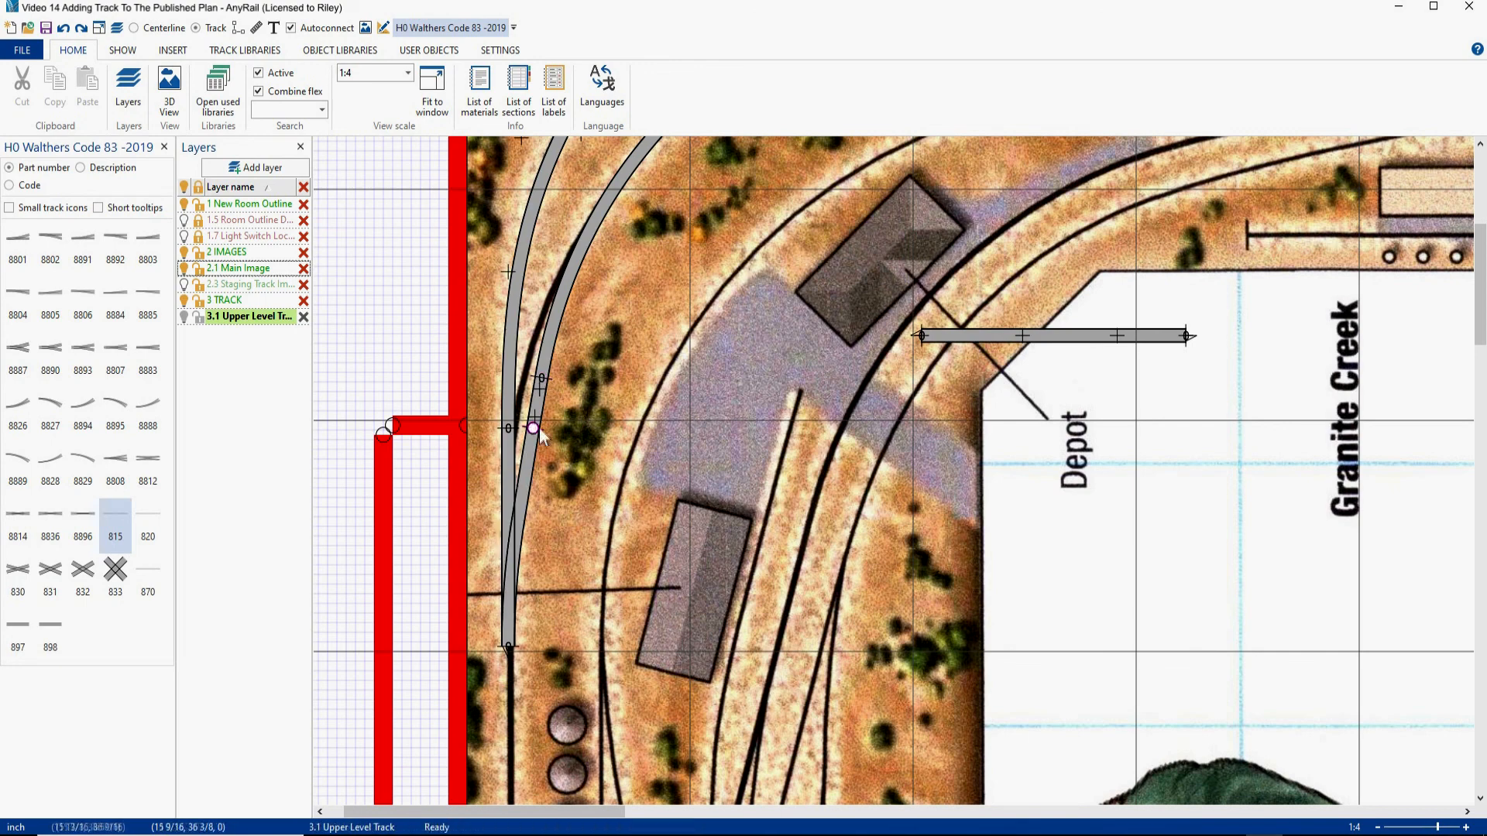
{"action": "right_click", "coordinate": [968, 335]}
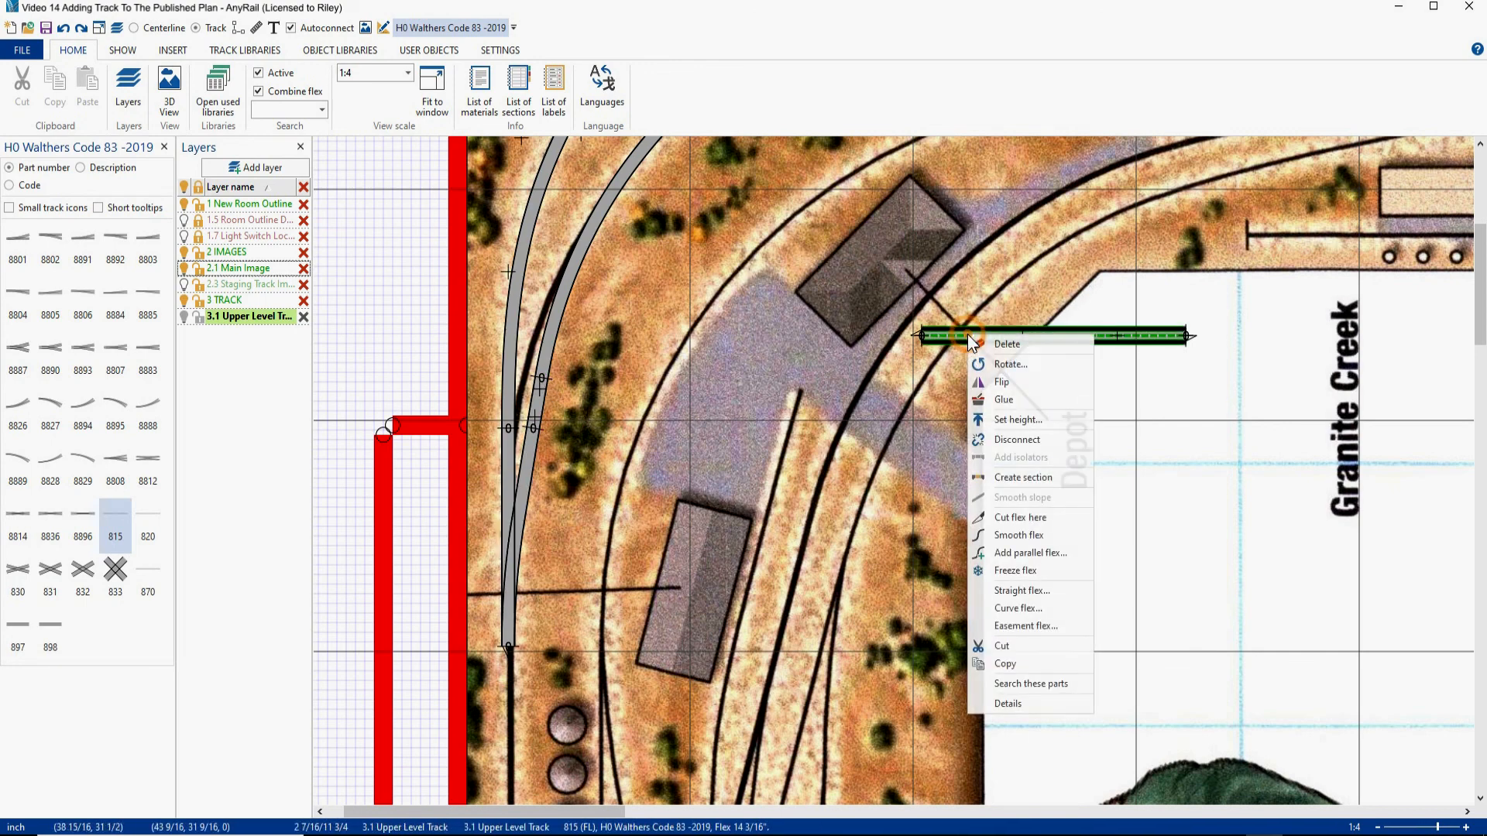
{"action": "left_click", "coordinate": [1007, 518]}
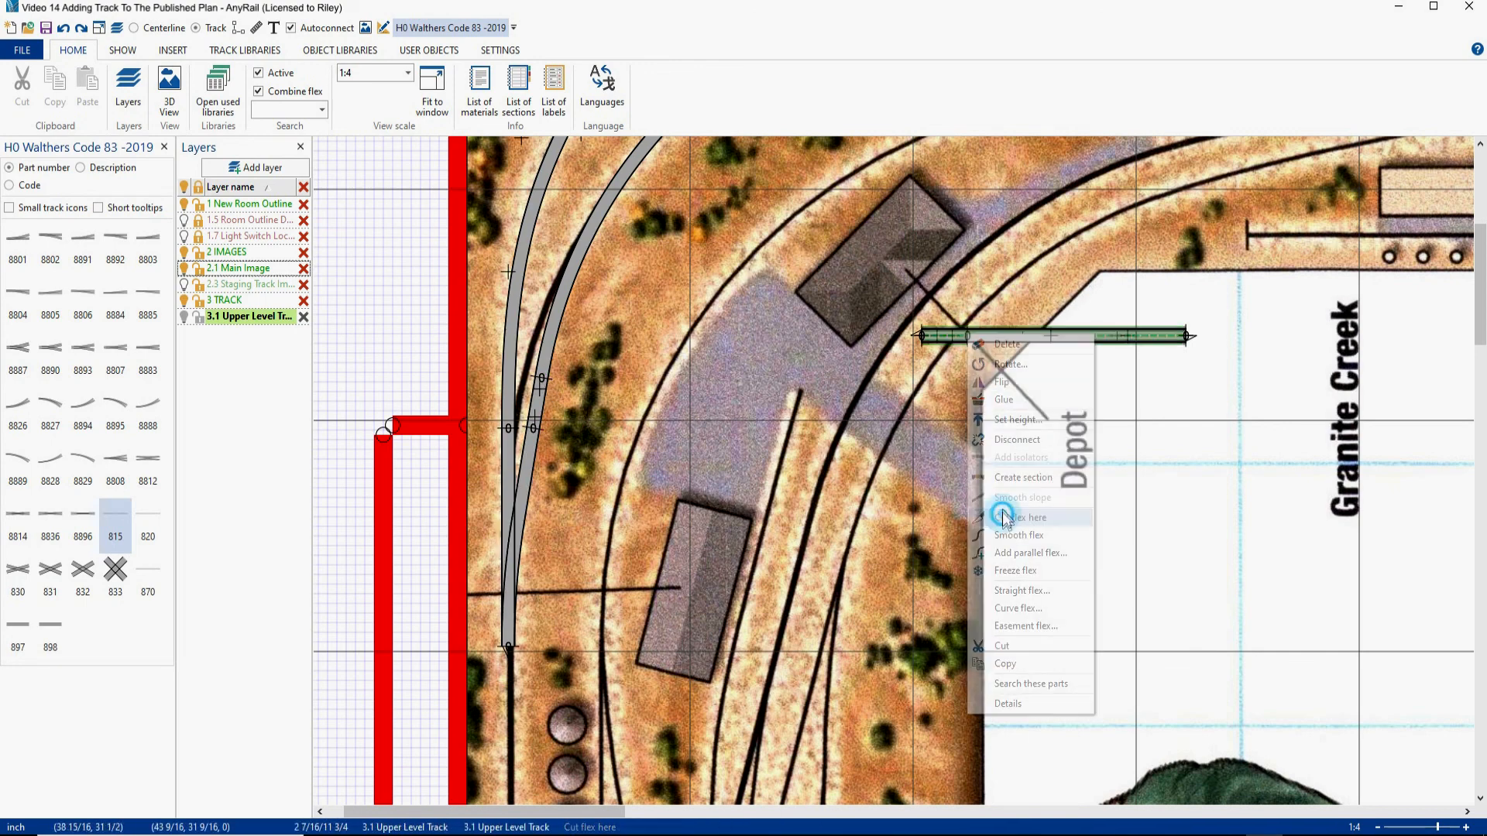
{"action": "left_click", "coordinate": [969, 336]}
{"action": "left_click", "coordinate": [958, 351]}
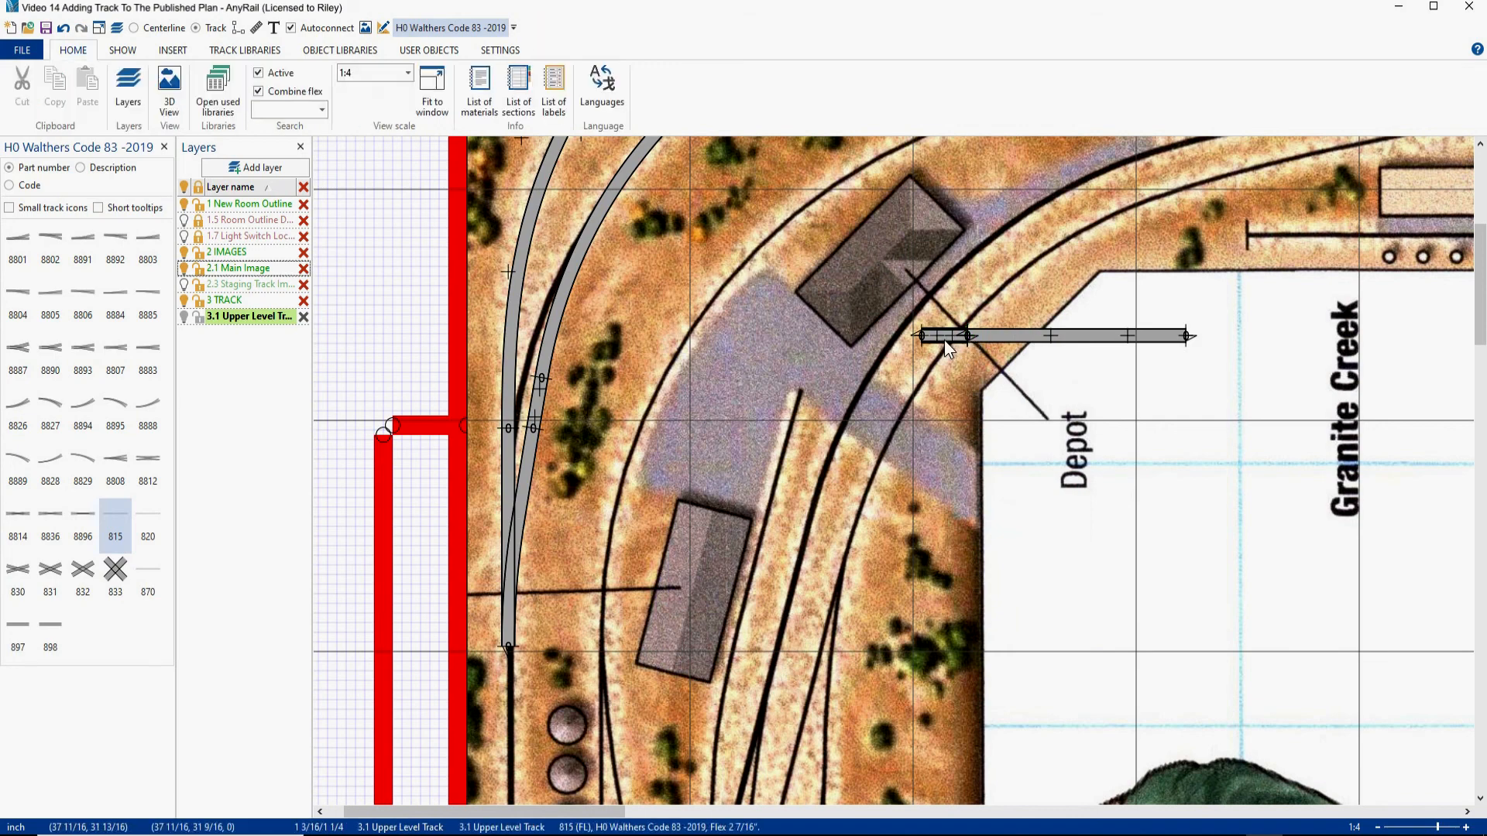
Move the short cut piece away from the leftover flex track and set its straight length to 3.5 inches.
{"action": "left_click_drag", "start_coordinate": [945, 343], "coordinate": [912, 485]}
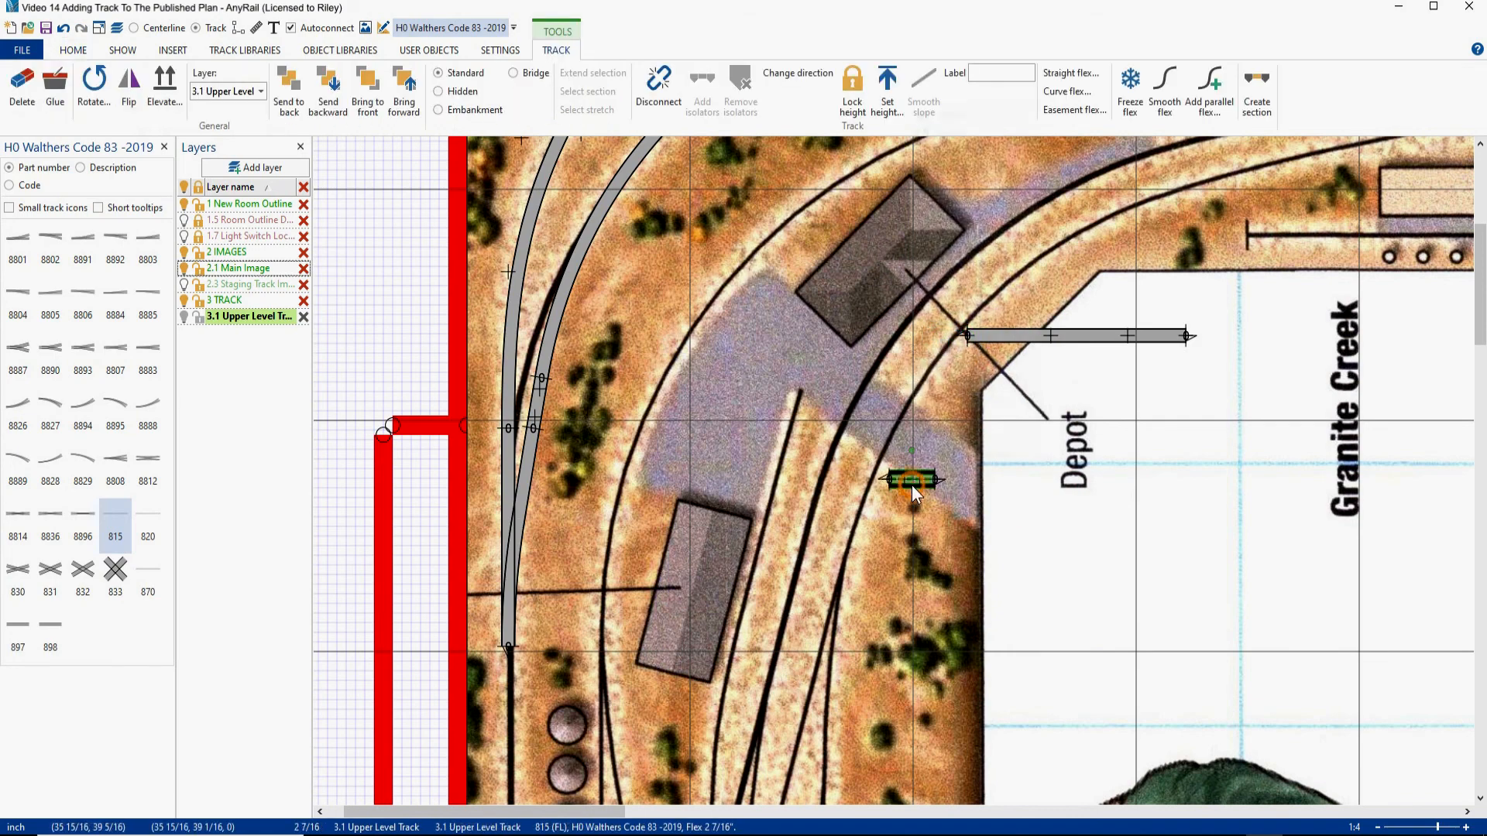
{"action": "right_click", "coordinate": [913, 485]}
{"action": "left_click", "coordinate": [964, 361]}
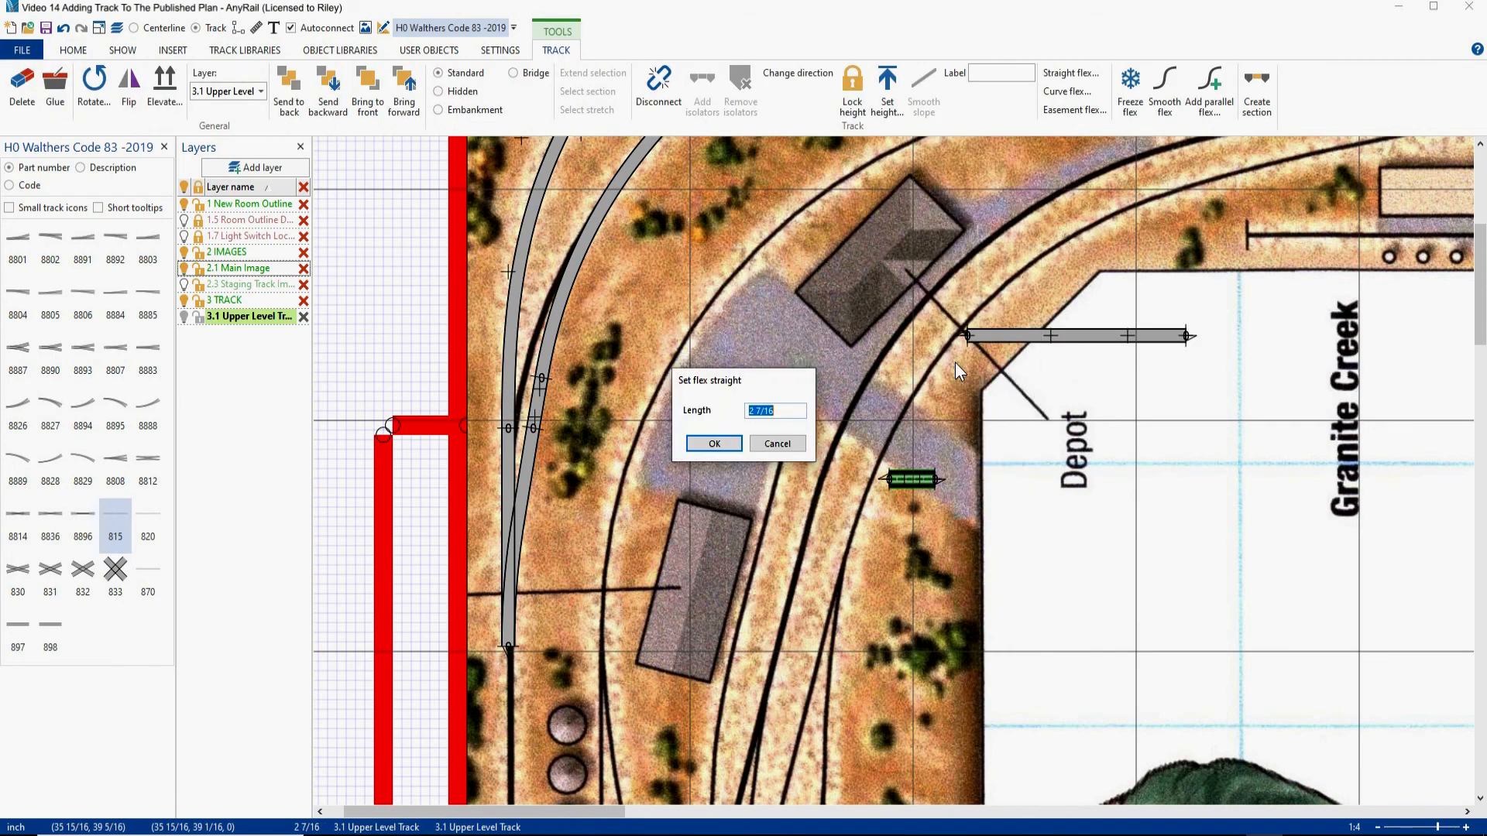
{"action": "left_click", "coordinate": [797, 410]}
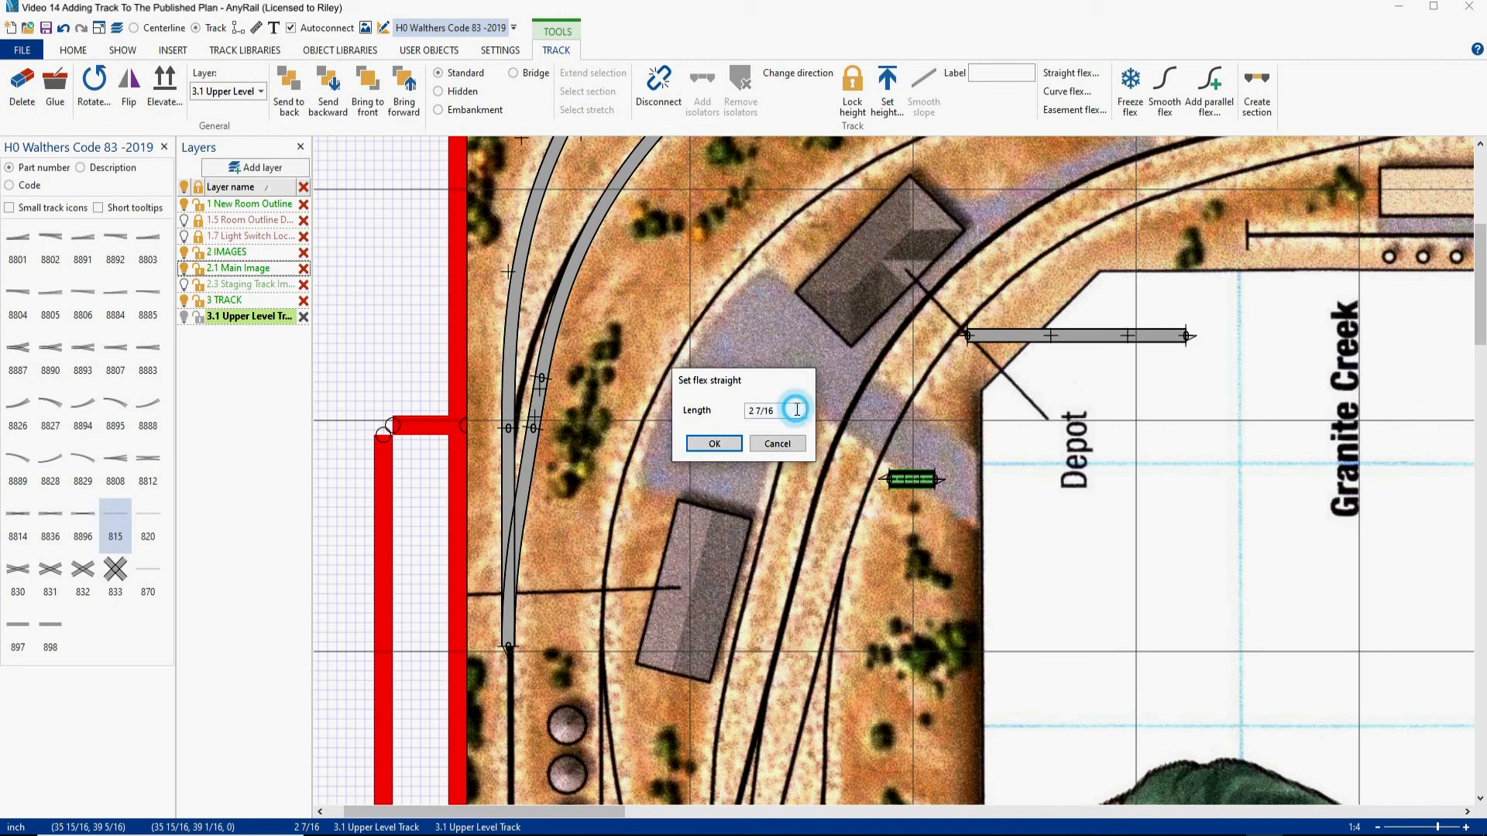
{"action": "left_click_drag", "start_coordinate": [797, 409], "coordinate": [740, 413]}
{"action": "type", "text": "3.5"}
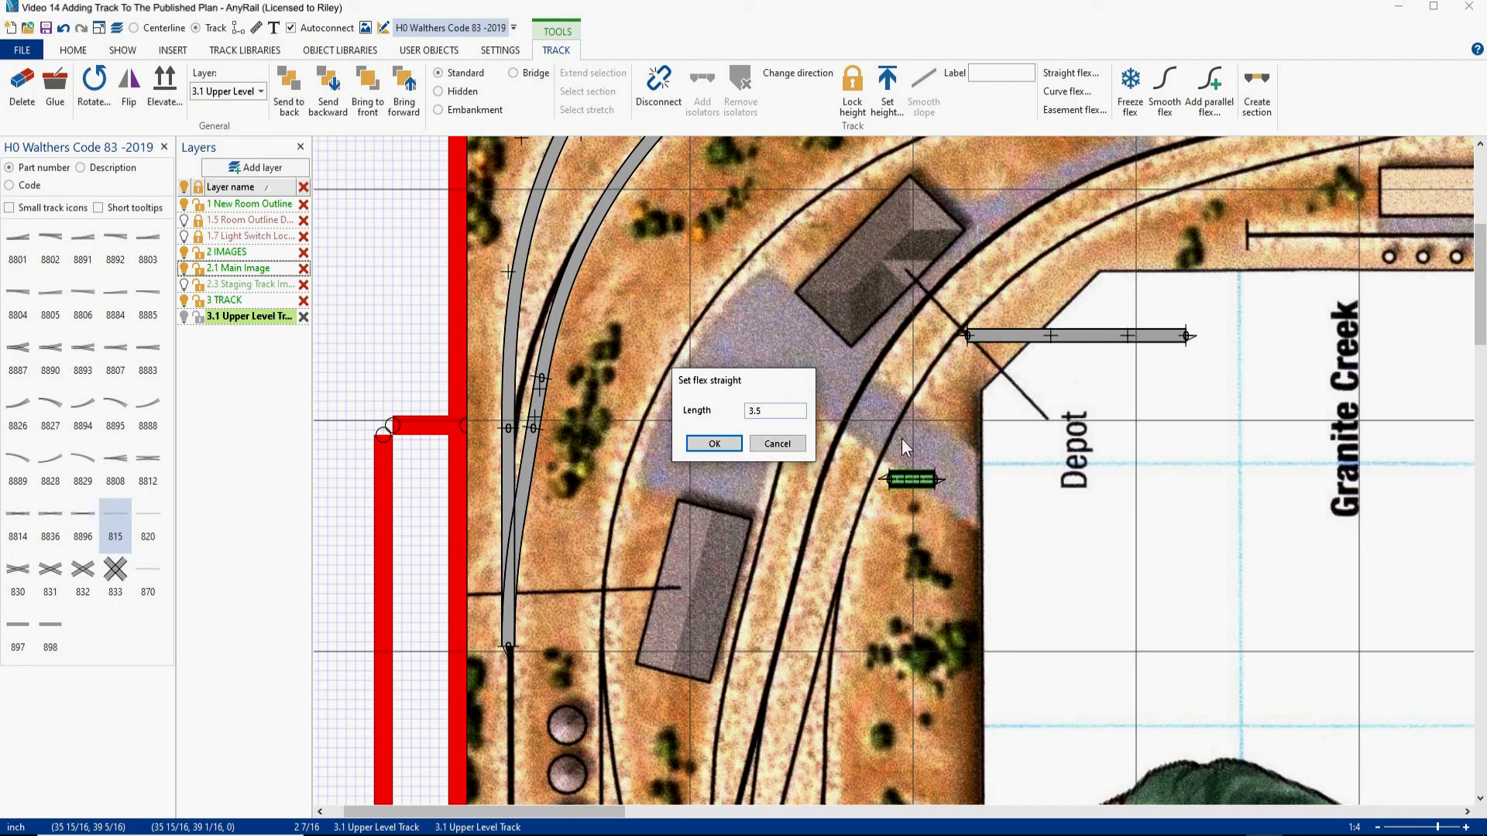
{"action": "left_click", "coordinate": [714, 443]}
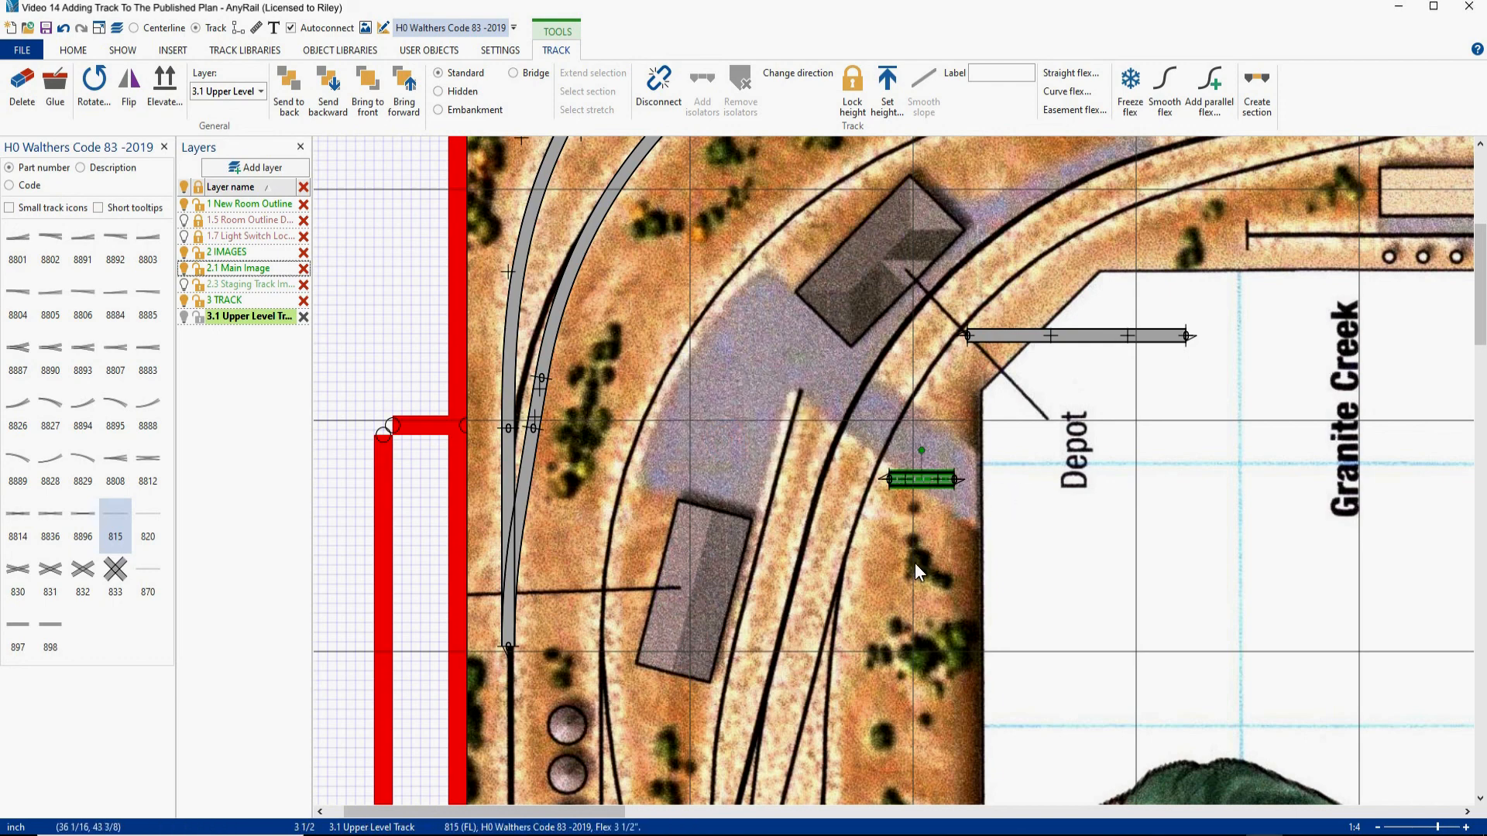
Undo the short piece's length change and move, restoring the cut flex track near the depot.
{"action": "key", "text": "ctrl+z"}
{"action": "key", "text": "ctrl+z"}
{"action": "key", "text": "ctrl+z"}
{"action": "key", "text": "ctrl+z"}
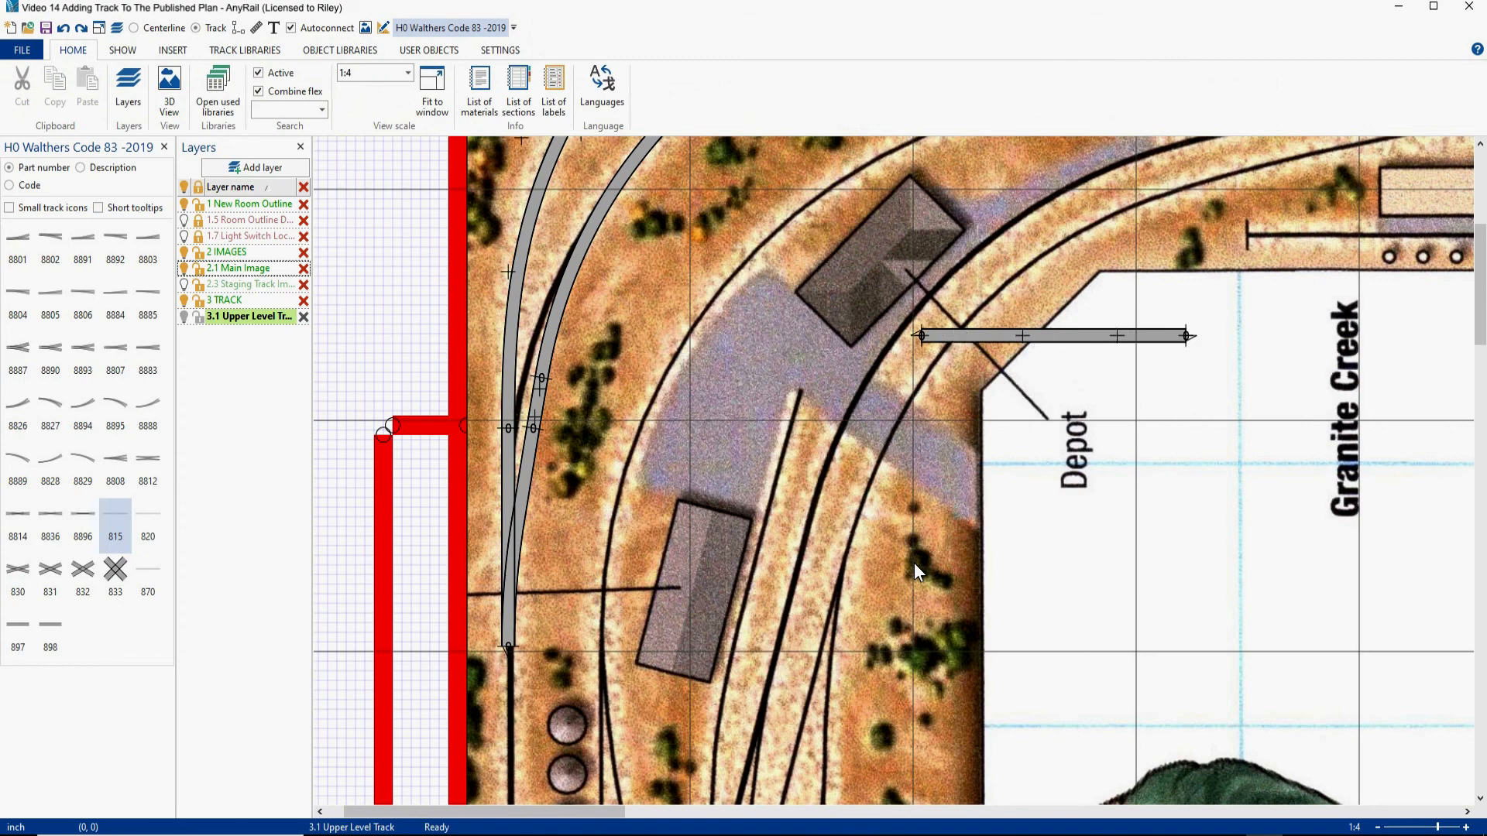
{"action": "key", "text": "ctrl+z"}
{"action": "key", "text": "ctrl+z"}
{"action": "key", "text": "ctrl+z"}
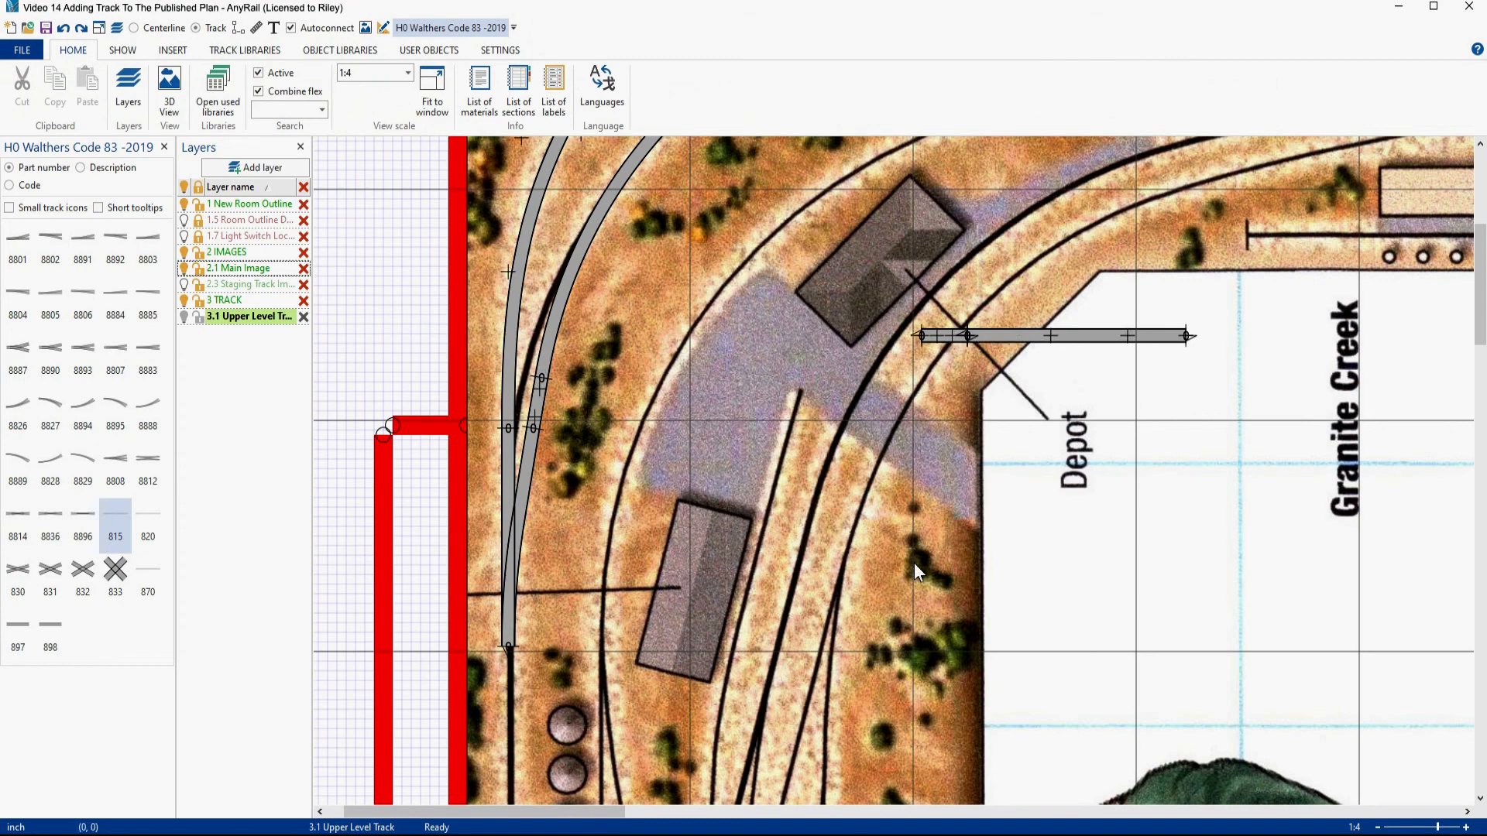